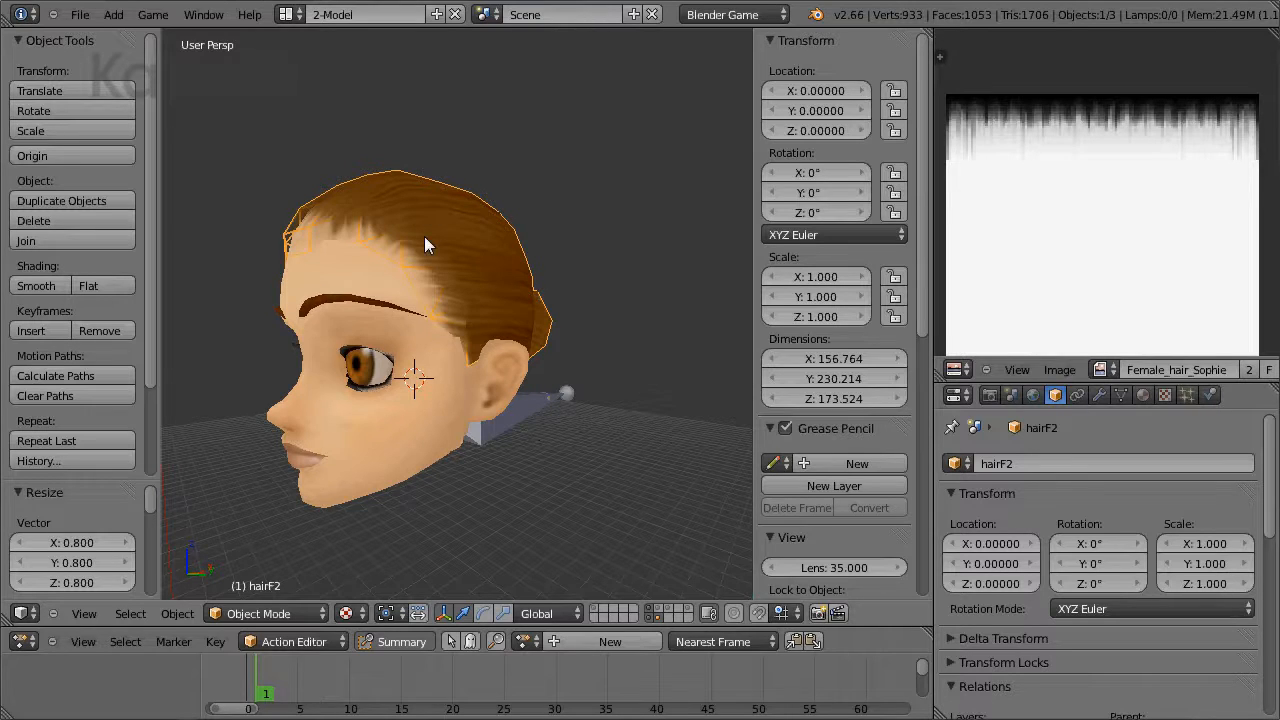
# Step: Compare the male head with the female hairF2 head in right side view, showing them separately and overlaid
pyautogui.click(621, 617)
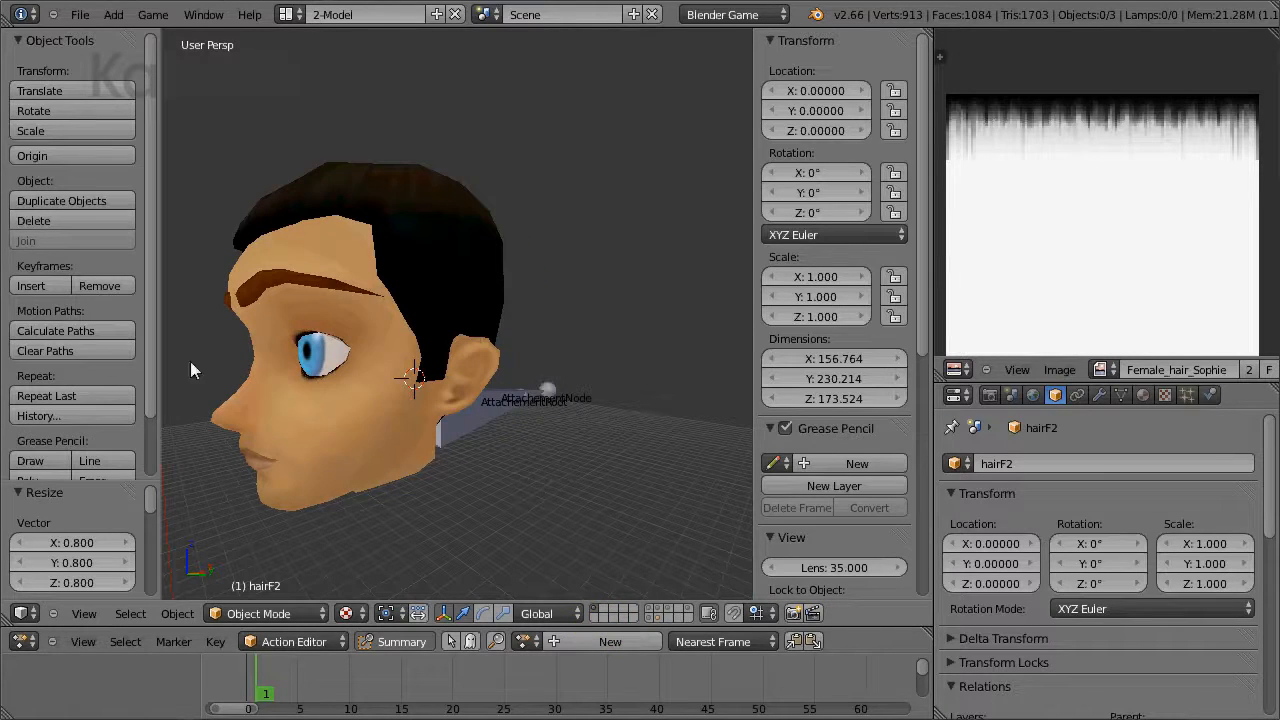
pyautogui.press('KP_3')
pyautogui.keyDown('shift'); pyautogui.click(657, 617); pyautogui.keyUp('shift')
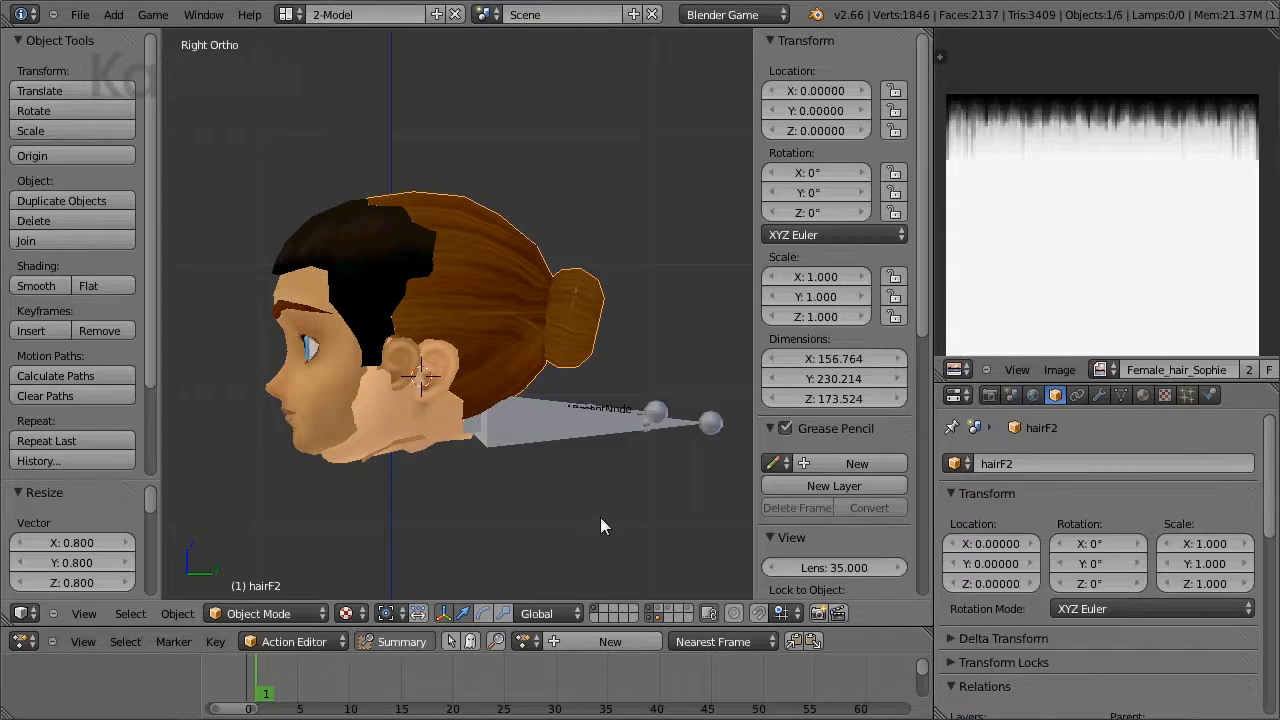
pyautogui.click(657, 617)
pyautogui.keyDown('shift'); pyautogui.click(648, 617); pyautogui.keyUp('shift')
pyautogui.keyDown('shift'); pyautogui.click(649, 609); pyautogui.keyUp('shift')
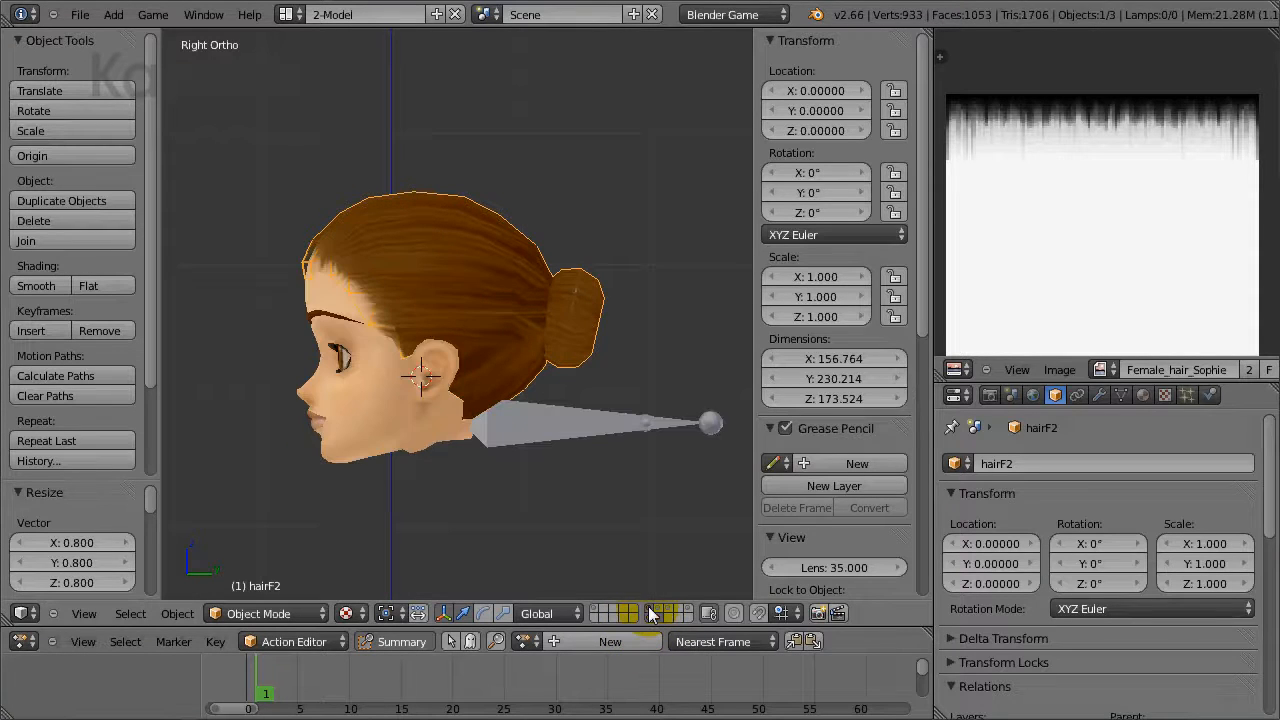
pyautogui.scroll(1, 460, 300)
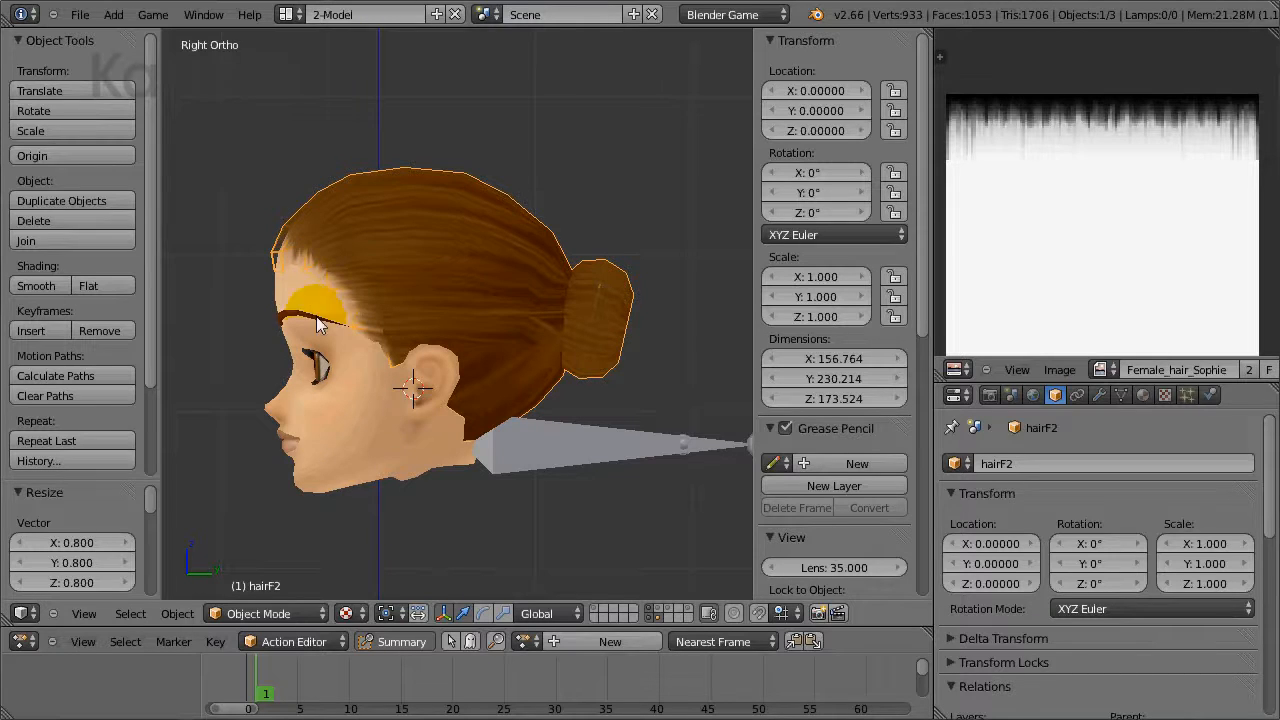
# Step: Show the orange bob hair layers with the female head and select the forward-placed hairbob mesh
pyautogui.click(657, 619)
pyautogui.keyDown('shift'); pyautogui.click(667, 611); pyautogui.keyUp('shift')
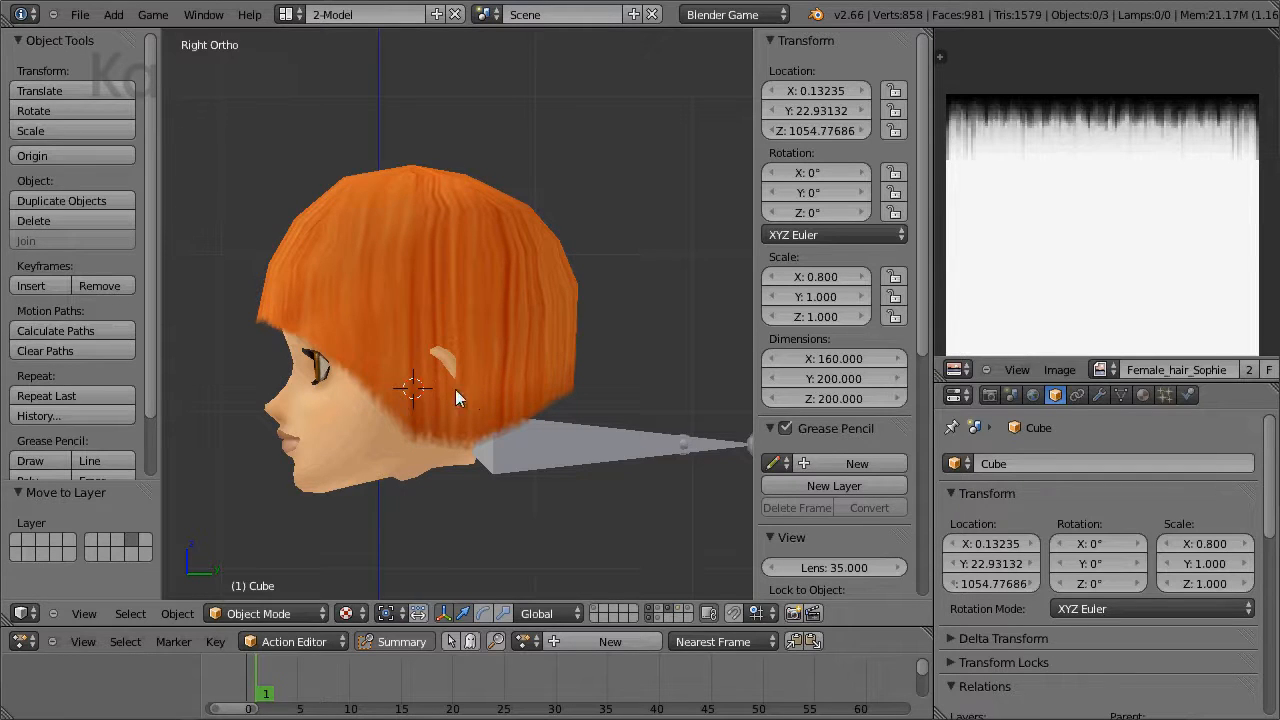
pyautogui.rightClick(244, 314)
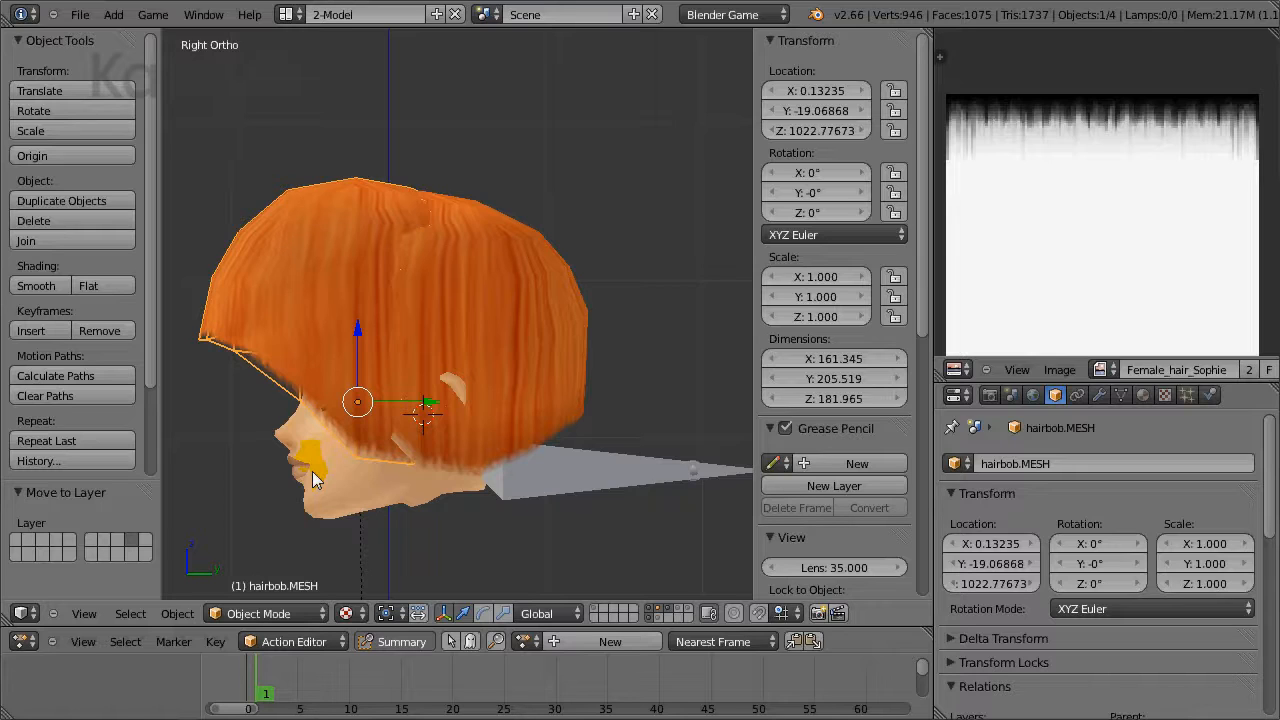
# Step: Compare the male and female heads overlaid in side view, checking how each placement of the bob hair sits
pyautogui.click(595, 613)
pyautogui.keyDown('shift'); pyautogui.click(660, 619); pyautogui.keyUp('shift')
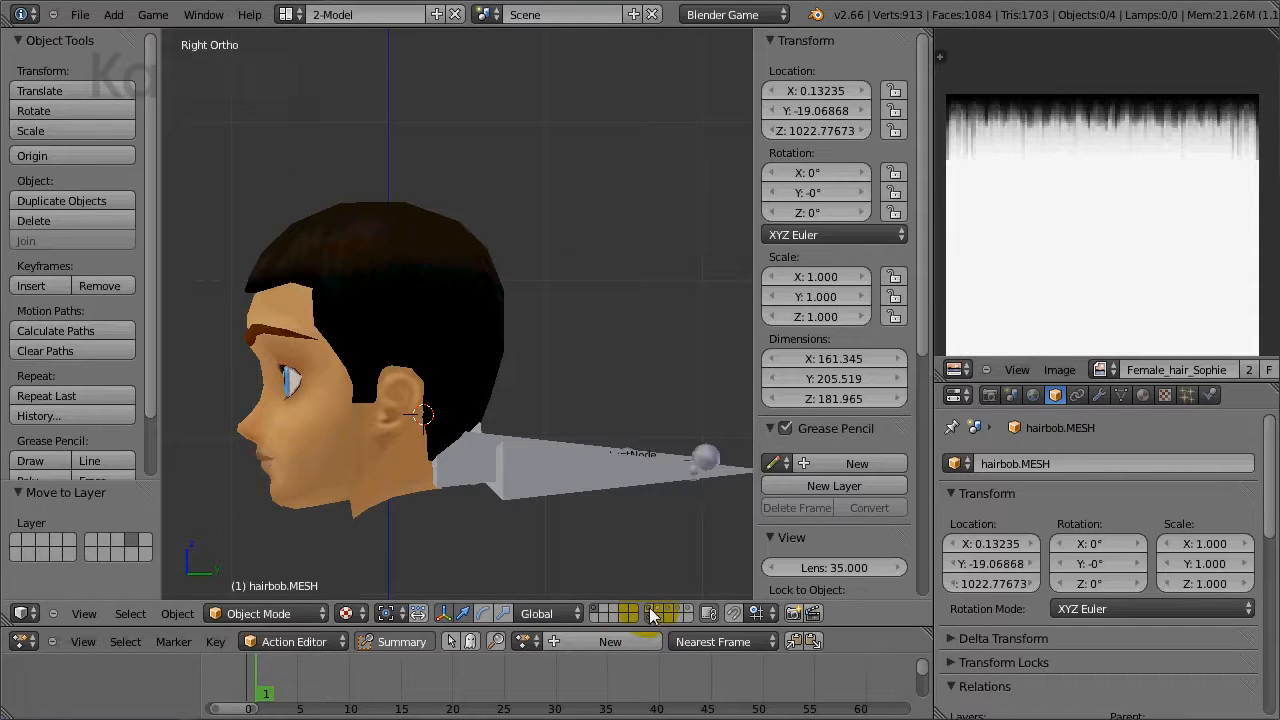
pyautogui.keyDown('shift'); pyautogui.click(650, 616); pyautogui.keyUp('shift')
pyautogui.keyDown('shift'); pyautogui.click(658, 616); pyautogui.keyUp('shift')
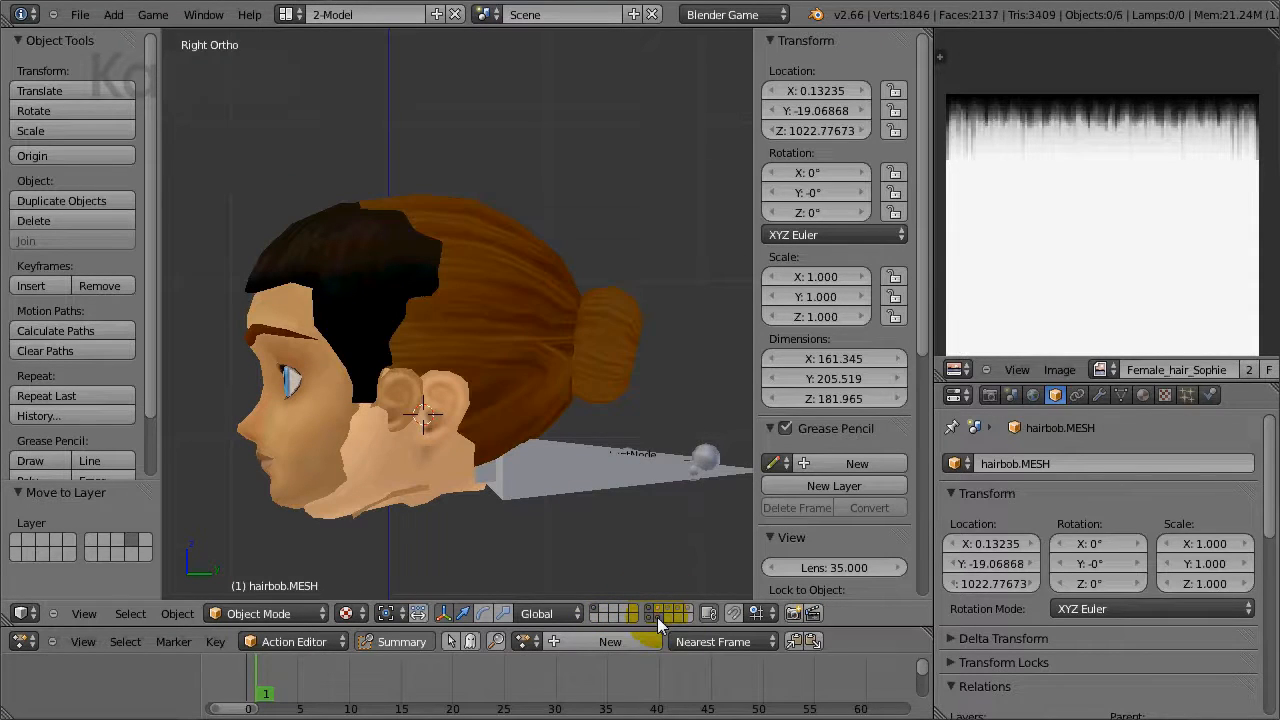
pyautogui.click(662, 613)
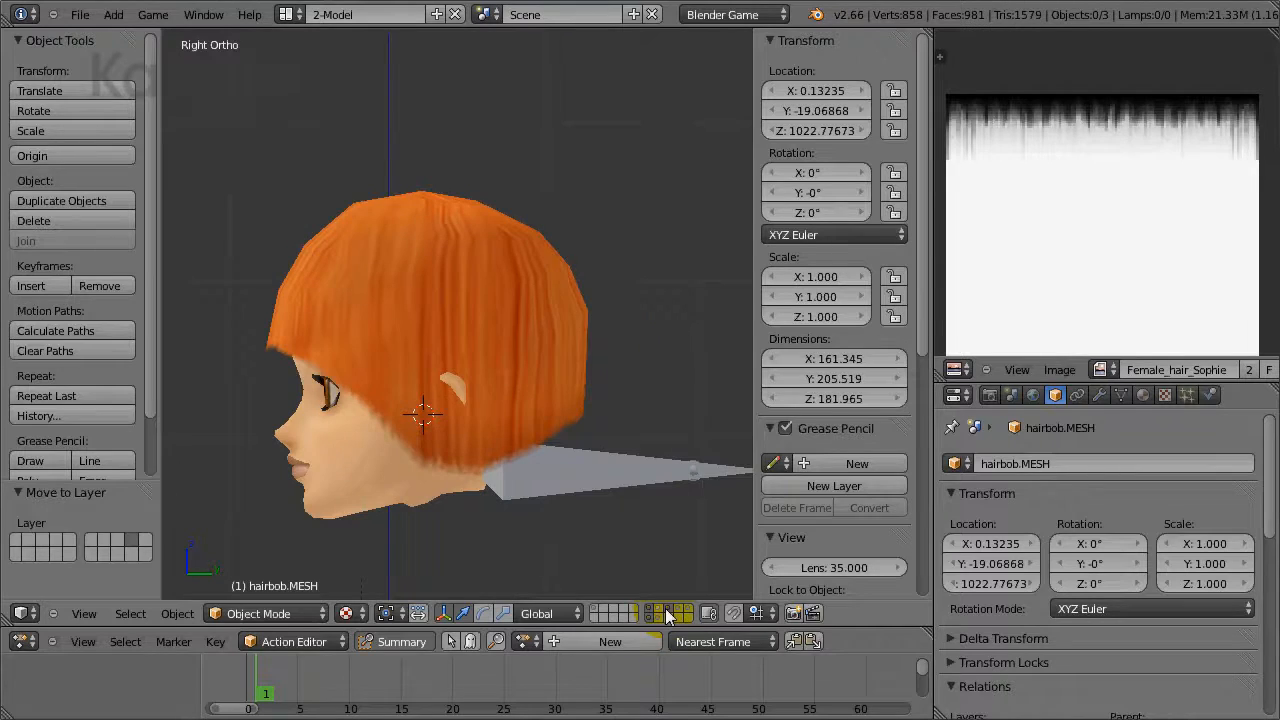
pyautogui.click(658, 616)
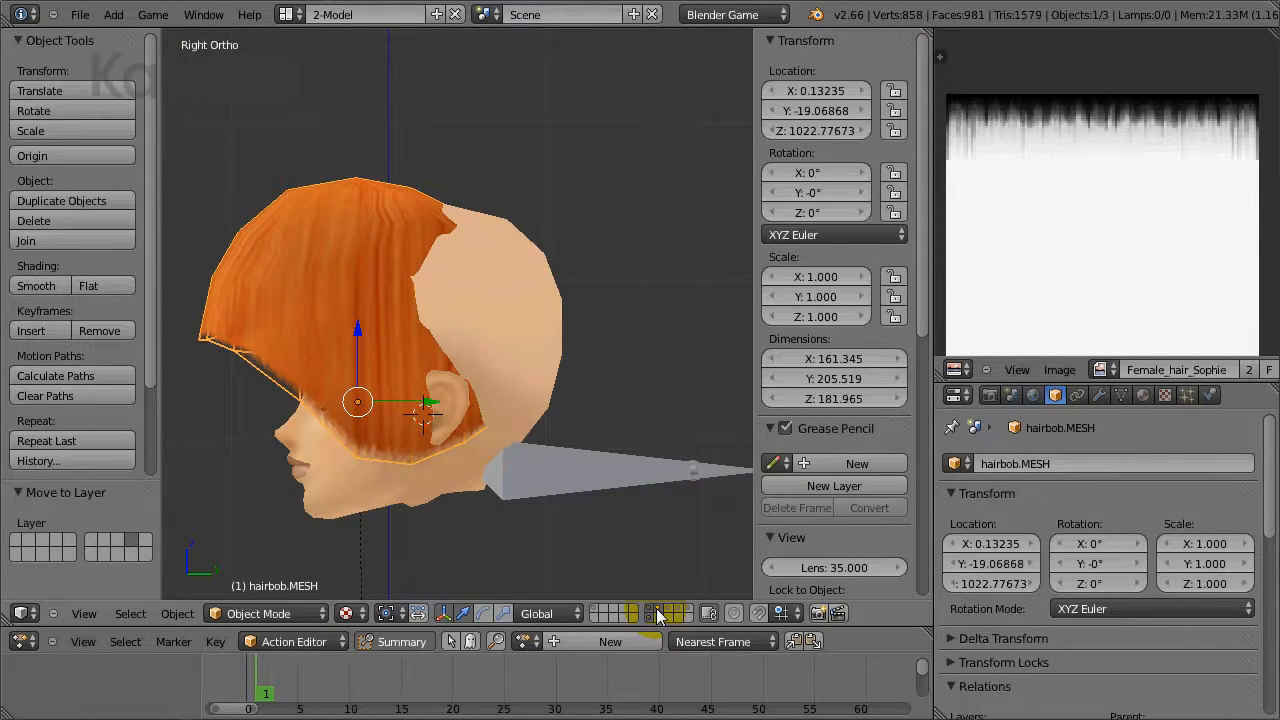
pyautogui.click(658, 614)
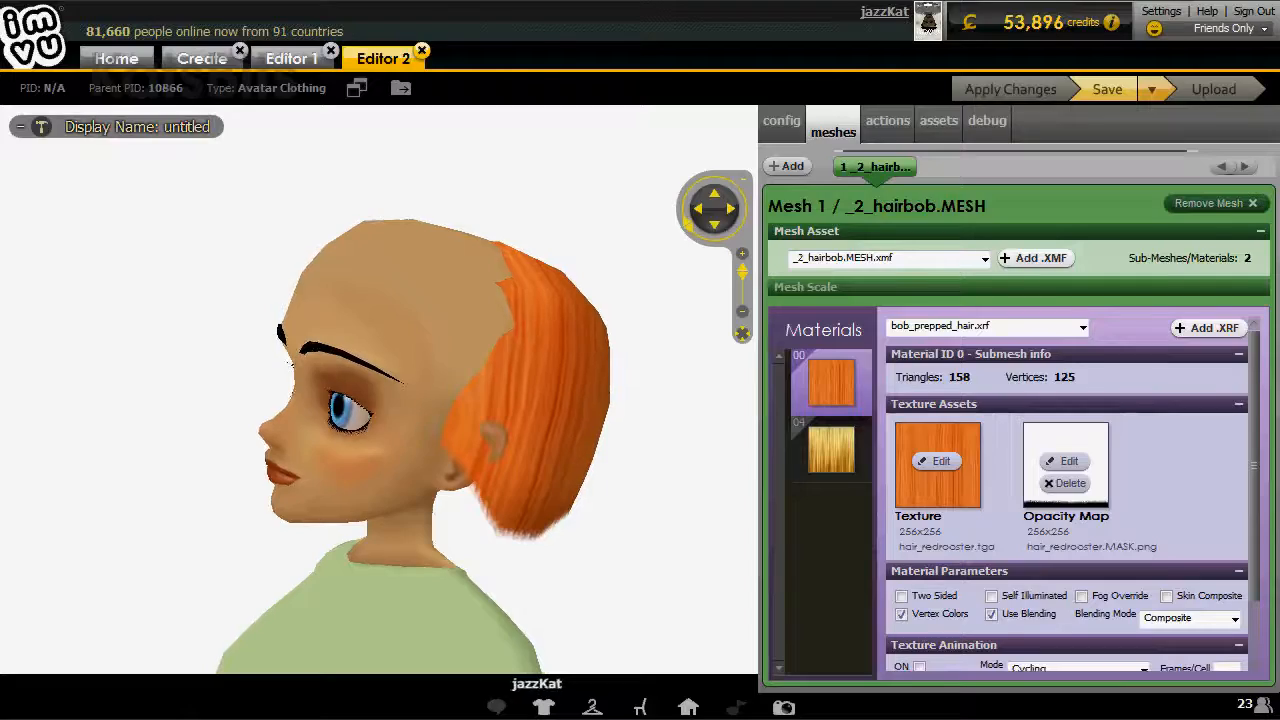
# Step: In the IMVU client, examine the bob hair on the avatar from several angles in Editor 2 and Editor 1
pyautogui.moveTo(650, 480); pyautogui.dragTo(686, 266)
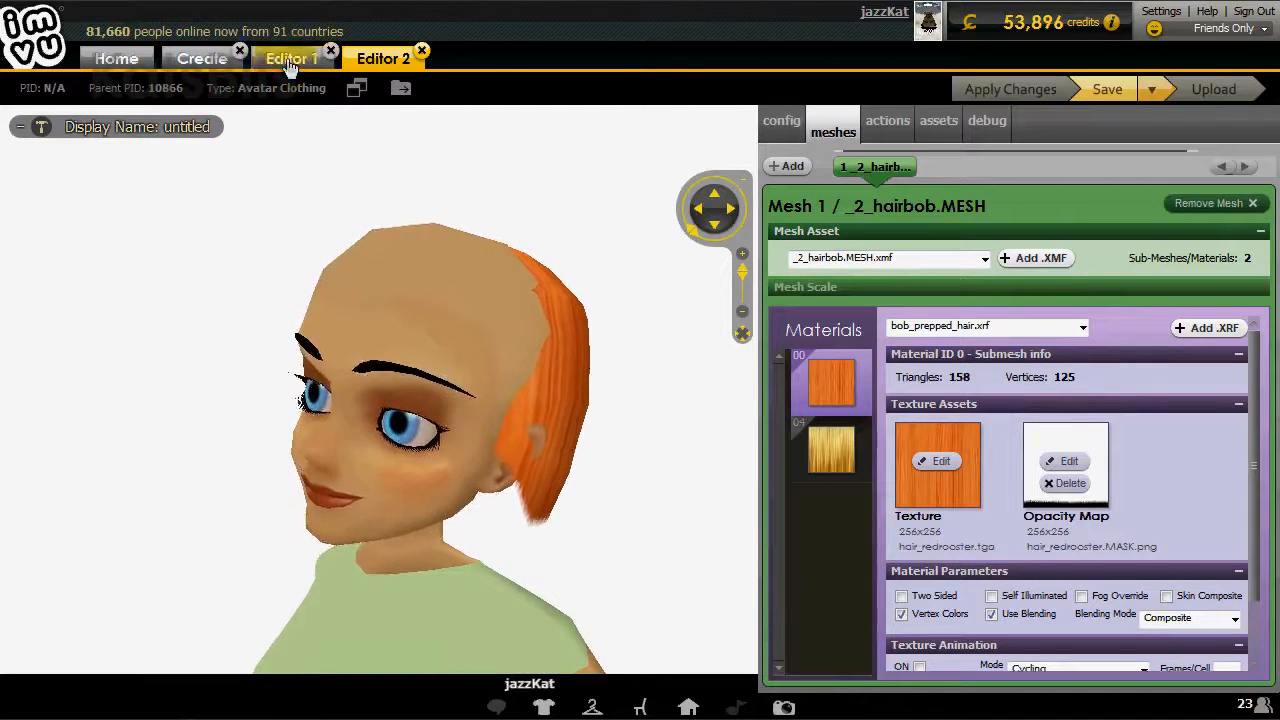
pyautogui.click(290, 60)
pyautogui.moveTo(223, 517); pyautogui.dragTo(420, 508)
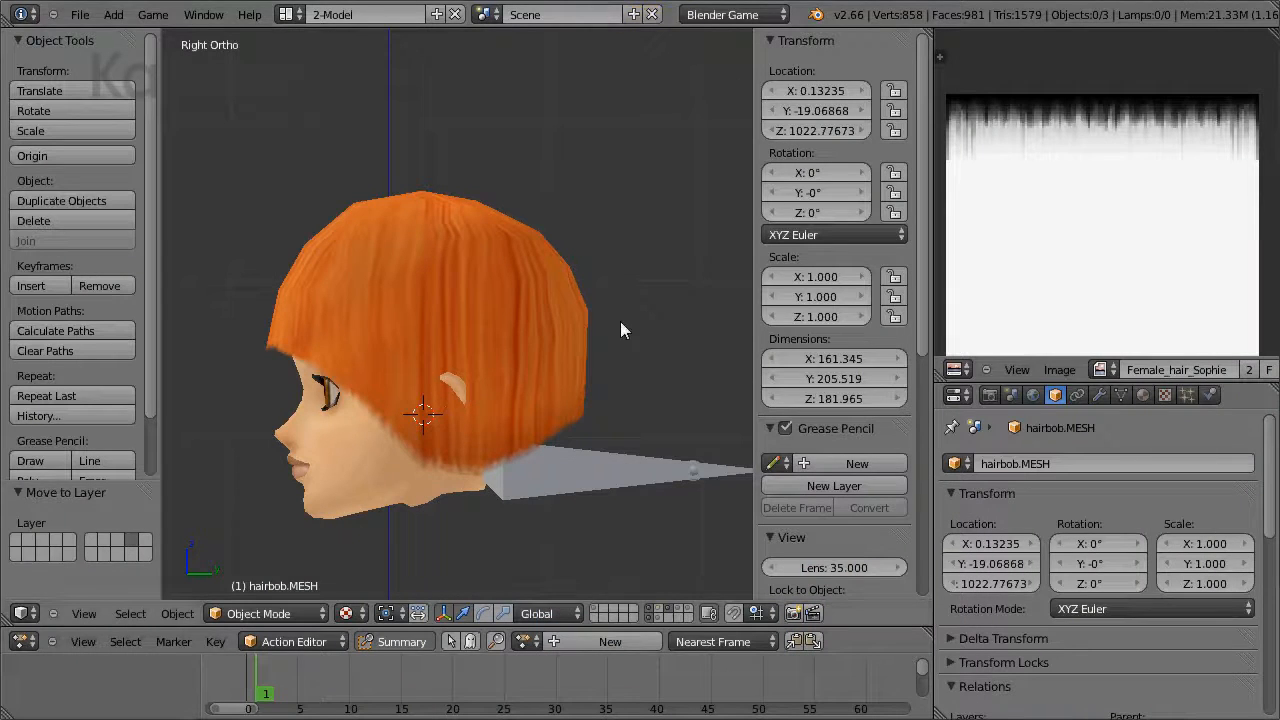
# Step: In Blender, isolate the sphere and examine its face layout from above and below in solid-shaded Edit Mode
pyautogui.keyDown('shift'); pyautogui.click(668, 616); pyautogui.keyUp('shift')
pyautogui.keyDown('shift'); pyautogui.click(669, 609); pyautogui.keyUp('shift')
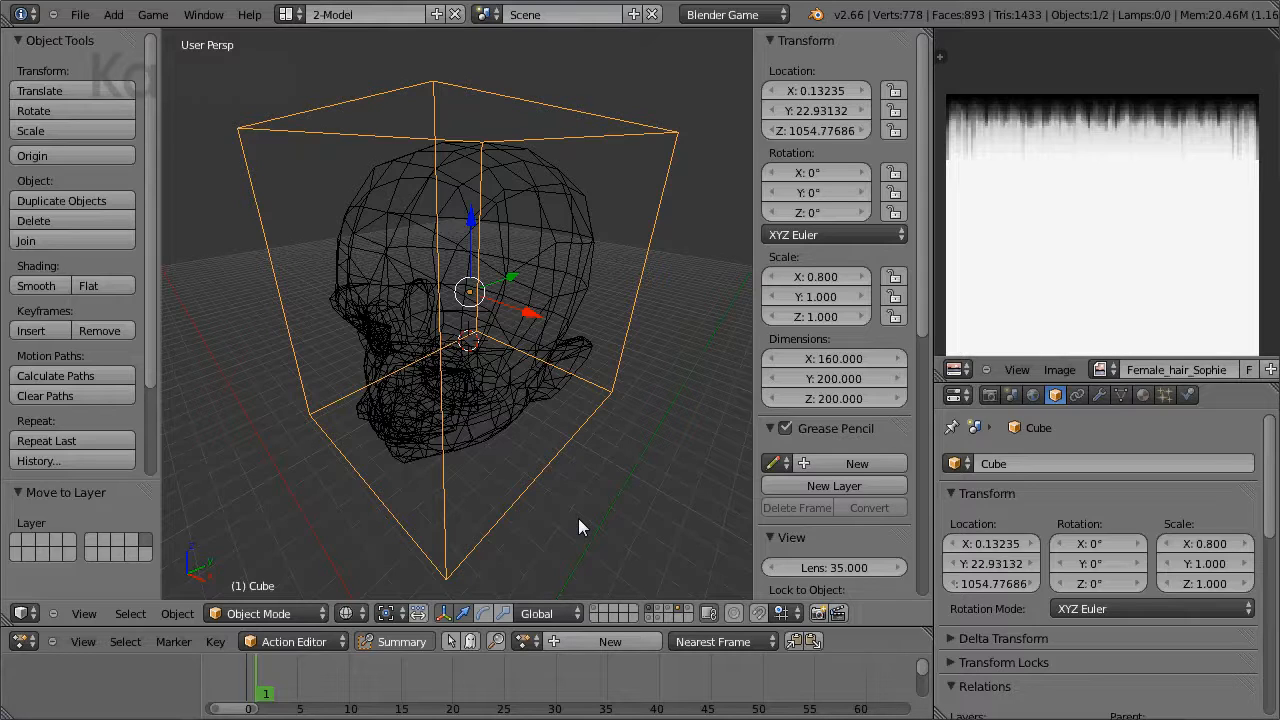
pyautogui.click(695, 617)
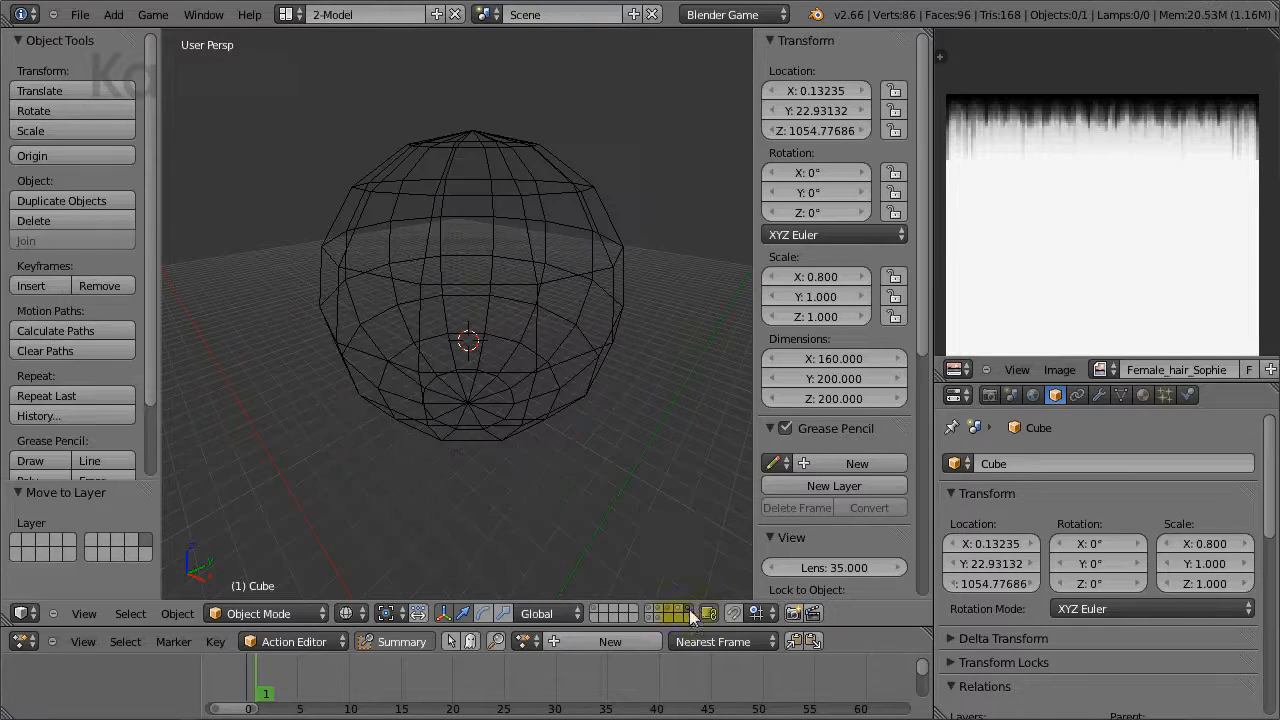
pyautogui.moveTo(560, 370); pyautogui.dragTo(546, 449, button='middle')
pyautogui.rightClick(486, 175)
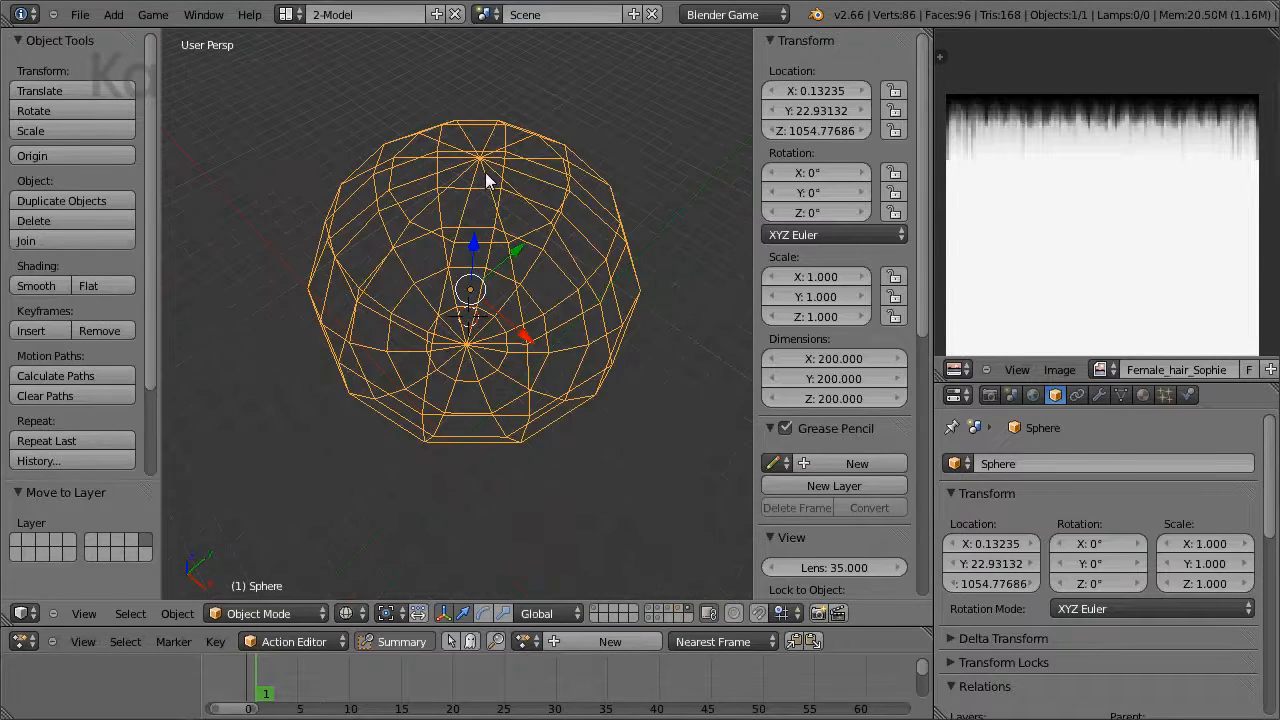
pyautogui.press('Tab')
pyautogui.press('z')
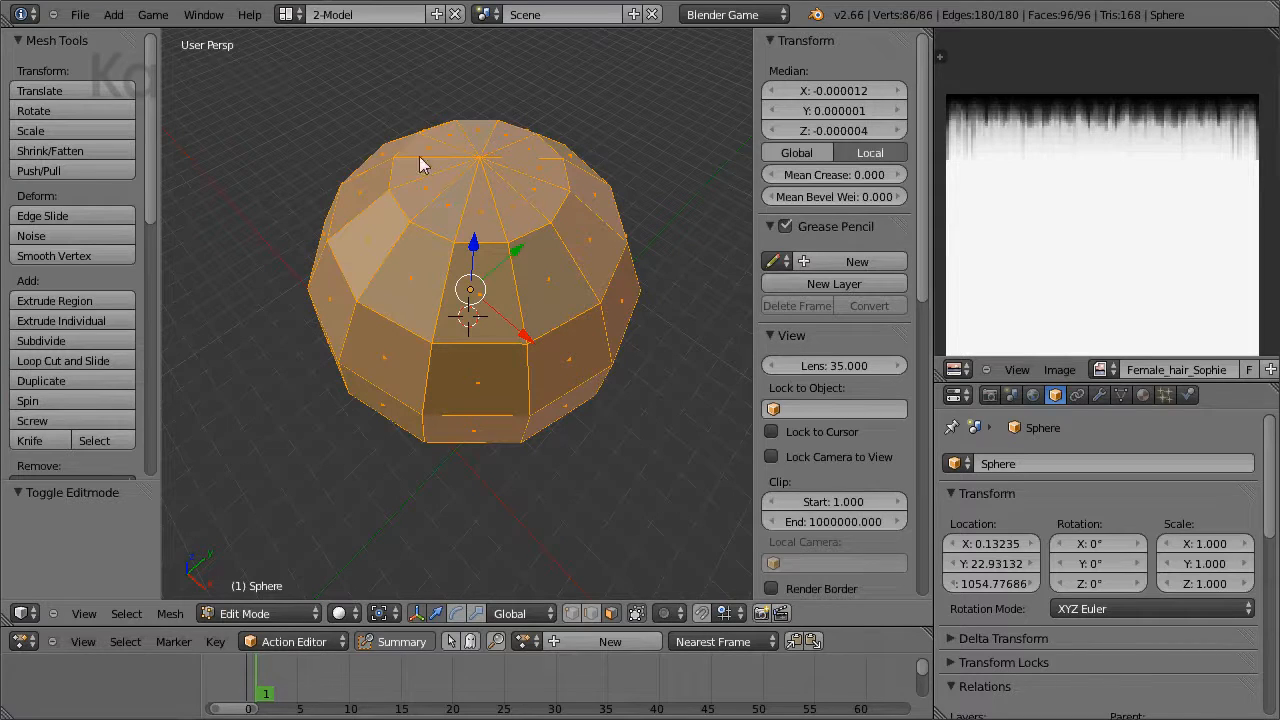
pyautogui.moveTo(449, 200)
pyautogui.mouseDown(button='middle')
pyautogui.moveTo(463, 158)
pyautogui.moveTo(460, 425)
pyautogui.mouseUp(button='middle')
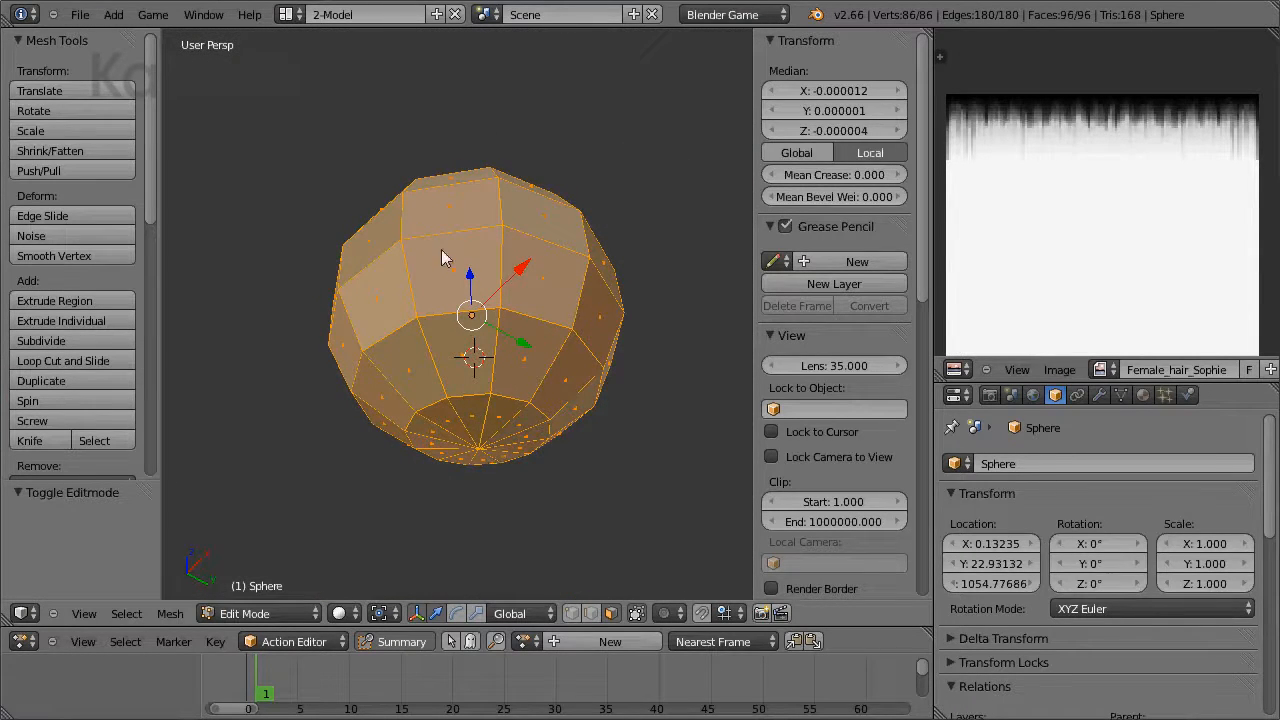
pyautogui.moveTo(447, 258); pyautogui.dragTo(466, 540, button='middle')
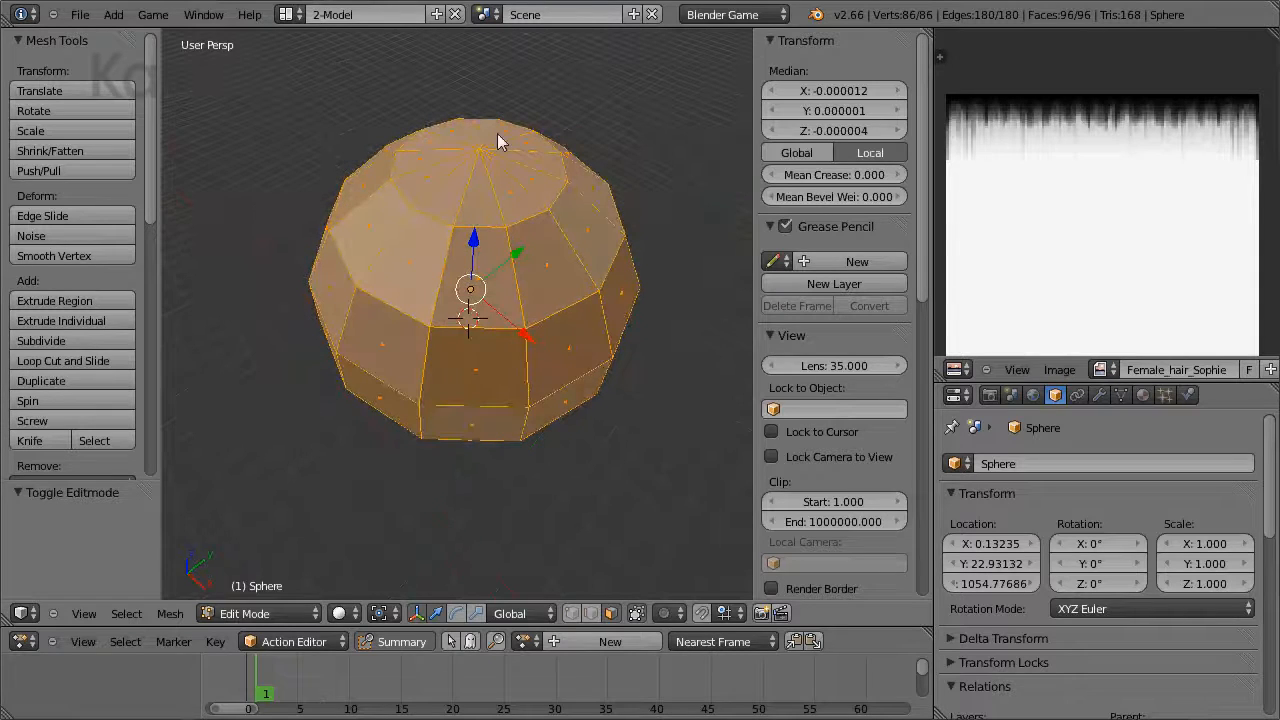
pyautogui.moveTo(500, 142); pyautogui.dragTo(474, 206, button='middle')
pyautogui.moveTo(493, 377); pyautogui.dragTo(487, 343, button='middle')
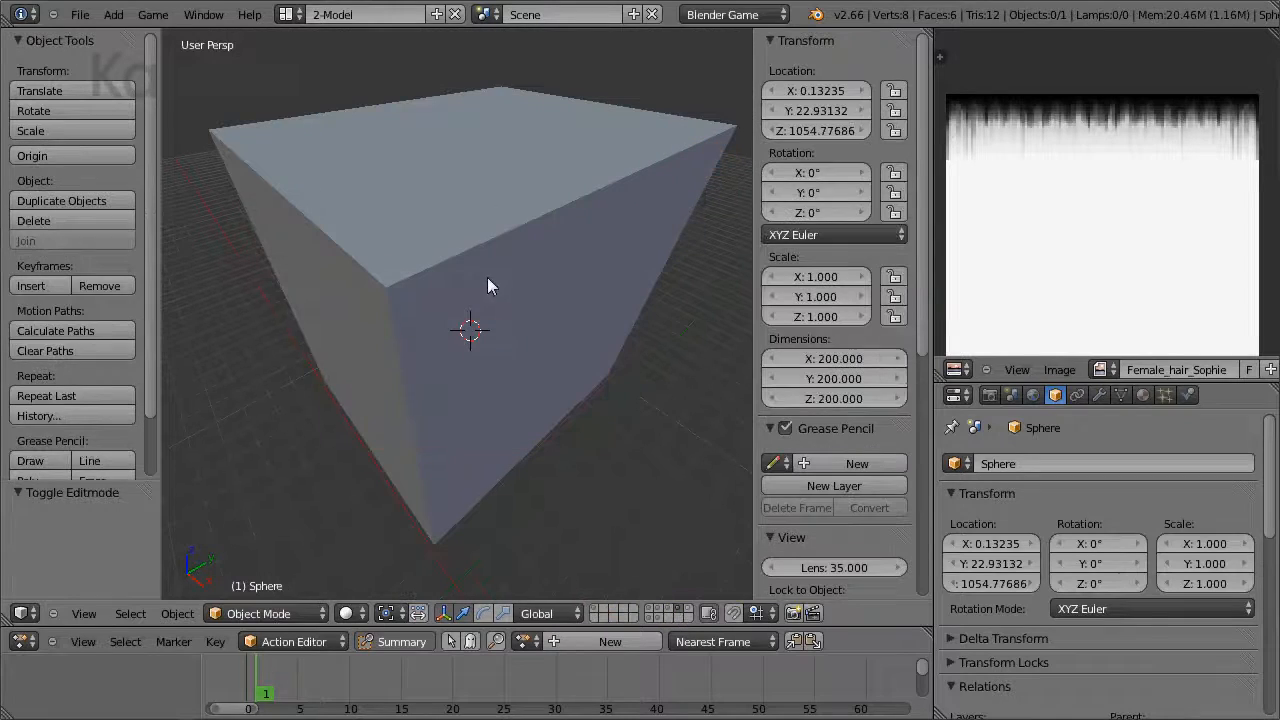
# Step: Subdivide all faces of the cube twice in Edit Mode, with one cut each time
pyautogui.rightClick(482, 275)
pyautogui.press('Tab')
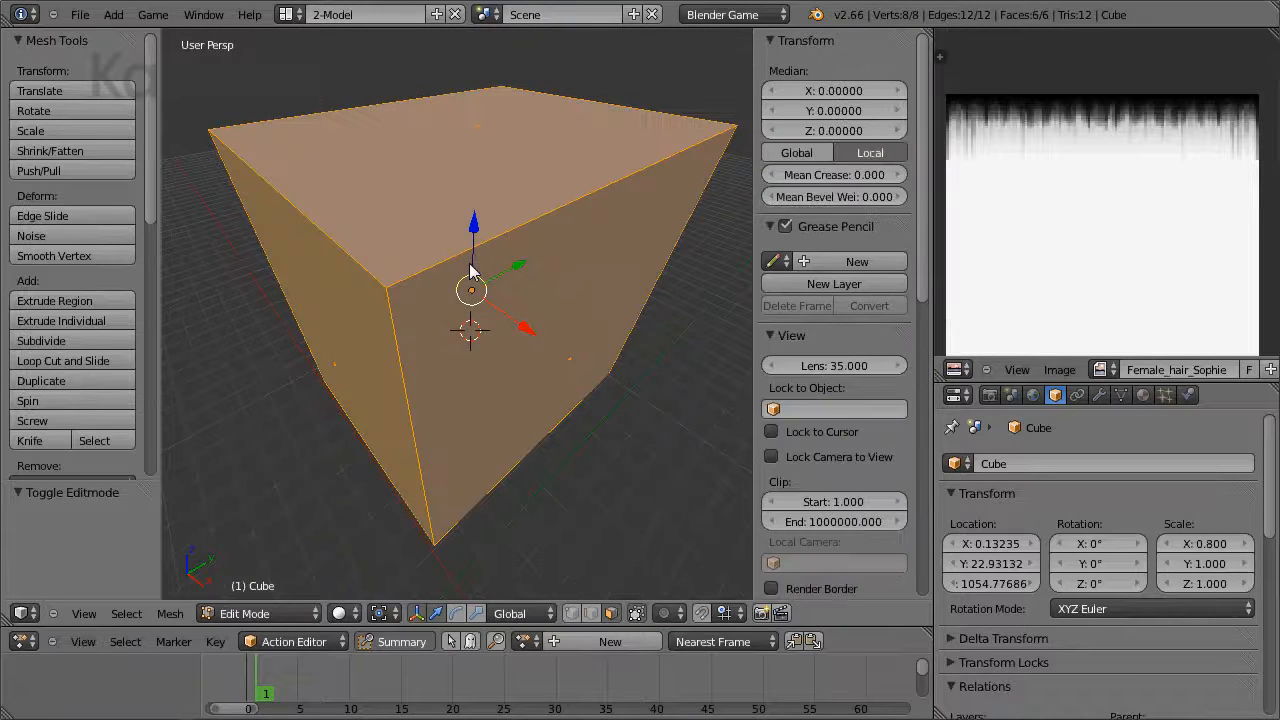
pyautogui.press('a')
pyautogui.press('a')
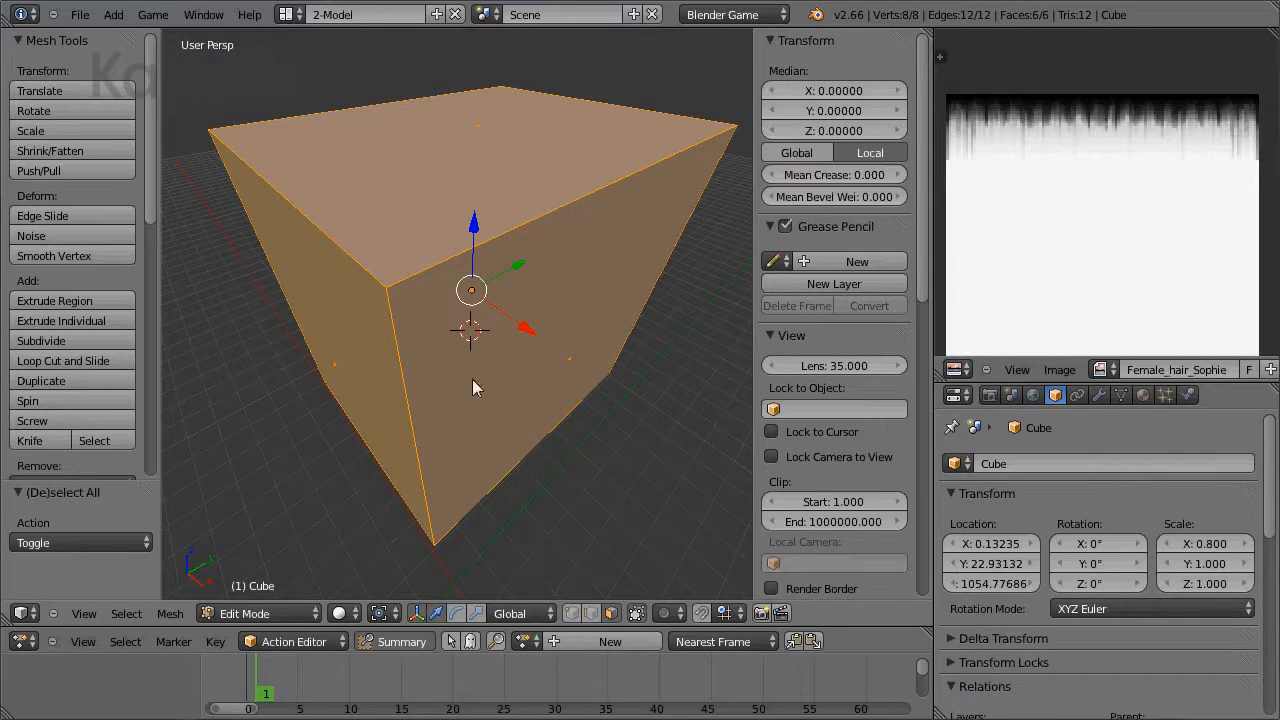
pyautogui.click(47, 341)
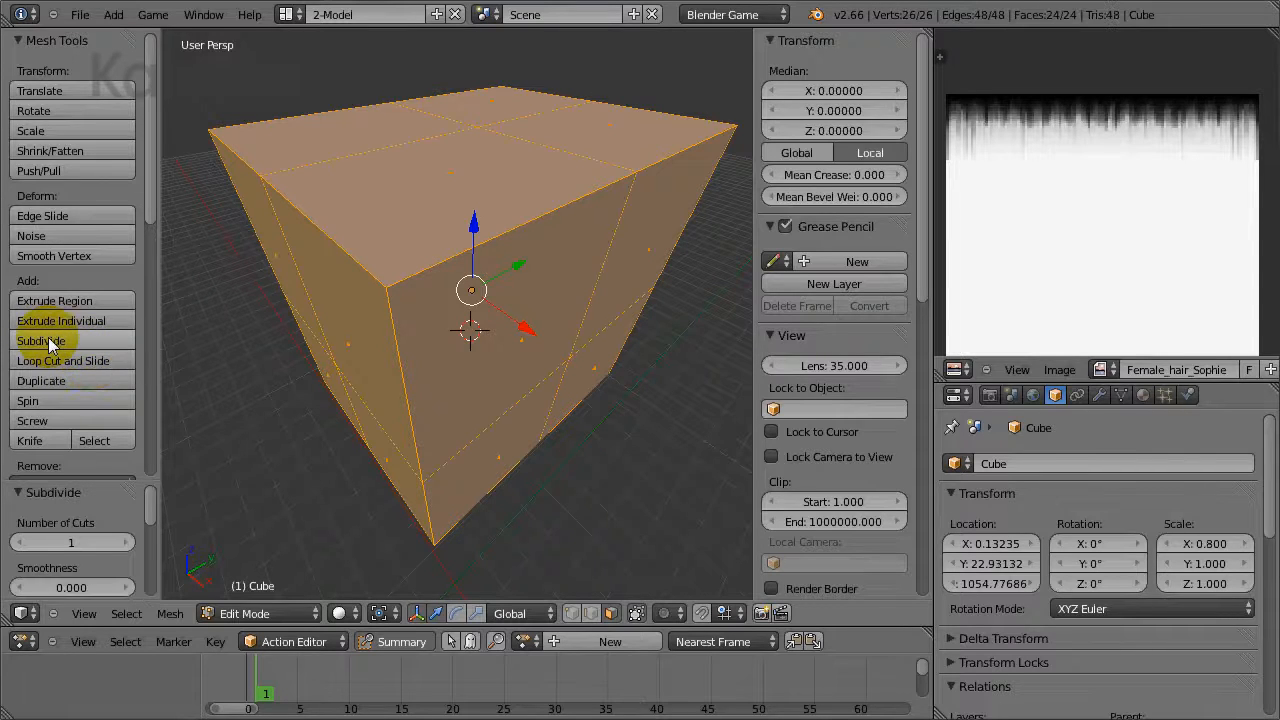
pyautogui.click(47, 341)
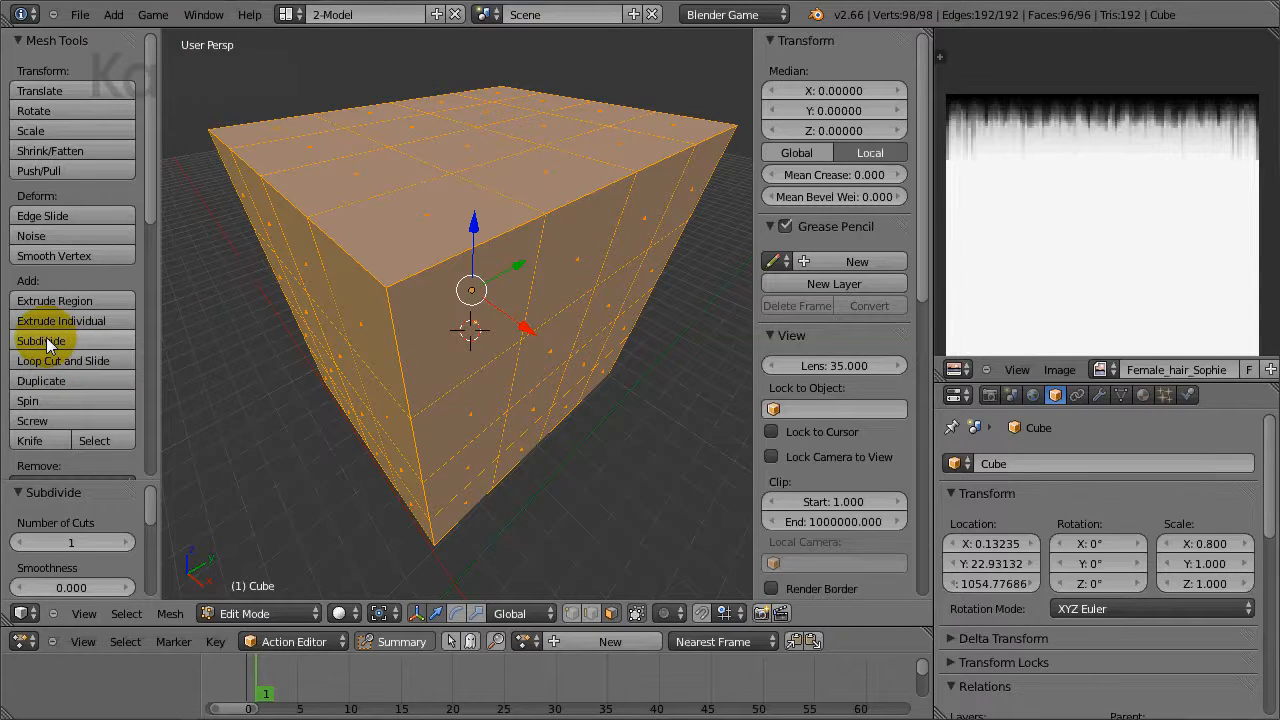
# Step: Round the subdivided cube with the To Sphere transform at a factor of 1.000
pyautogui.click(171, 616)
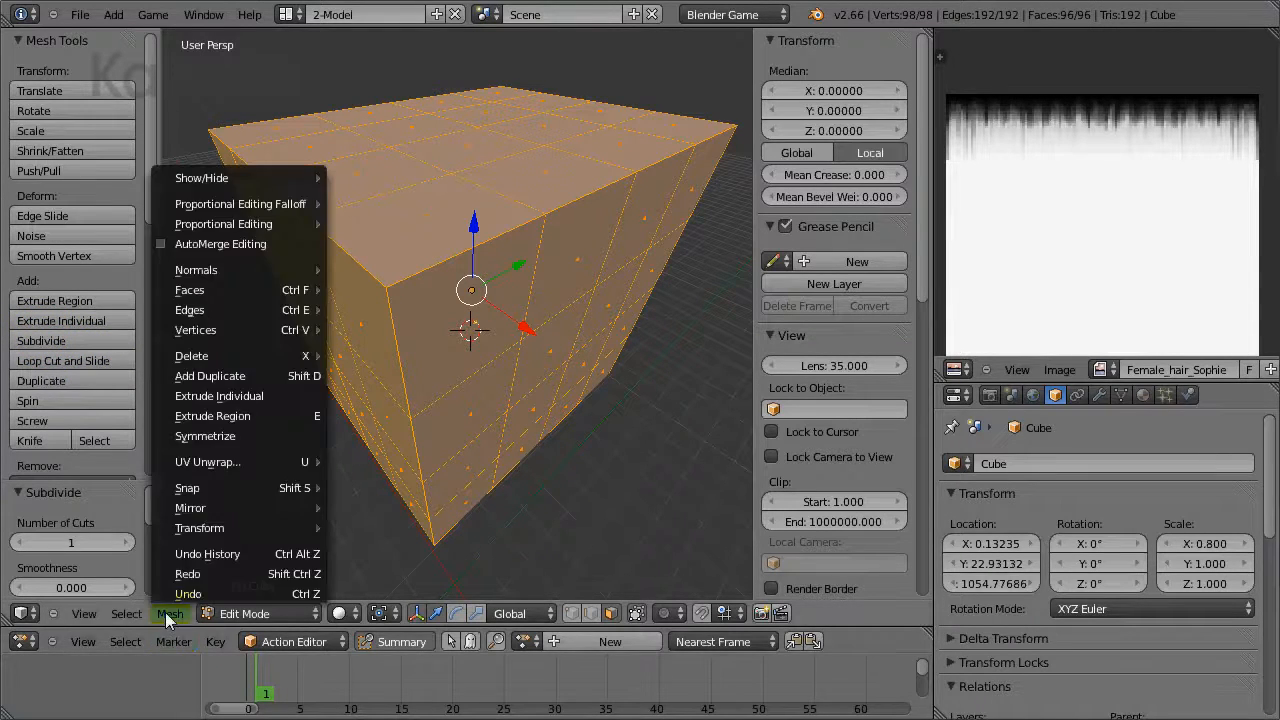
pyautogui.moveTo(188, 526)
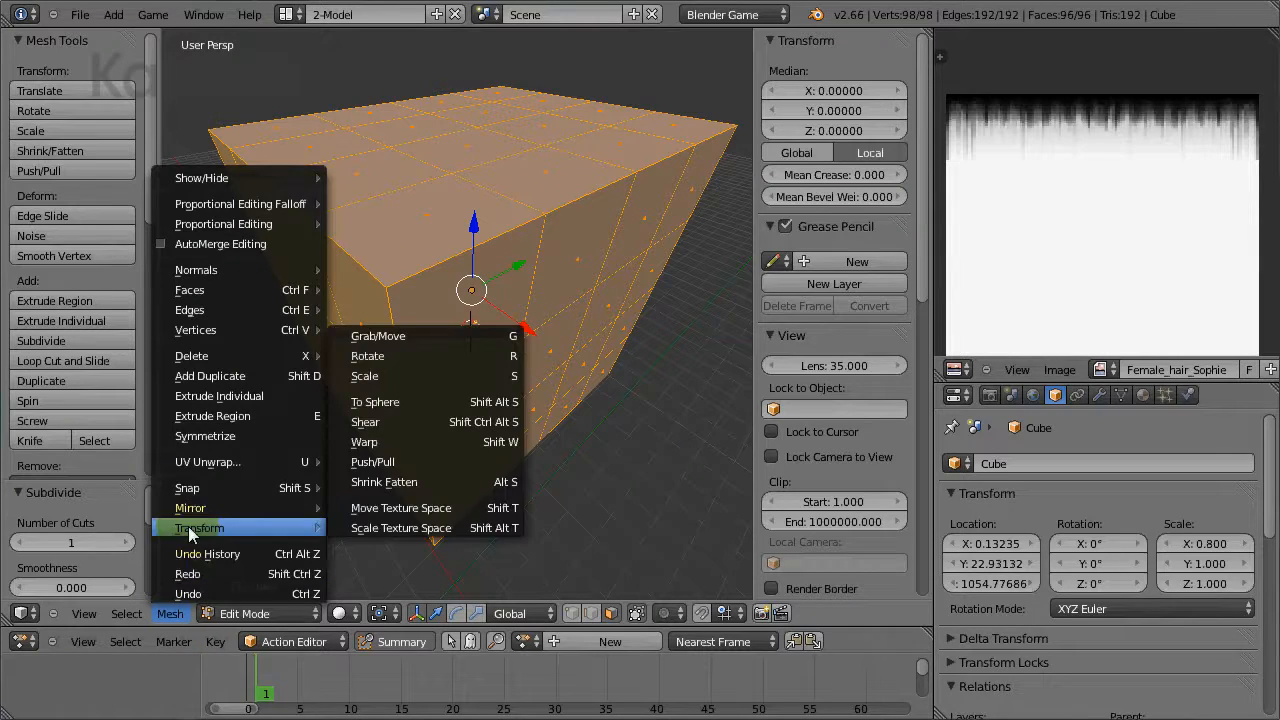
pyautogui.click(422, 399)
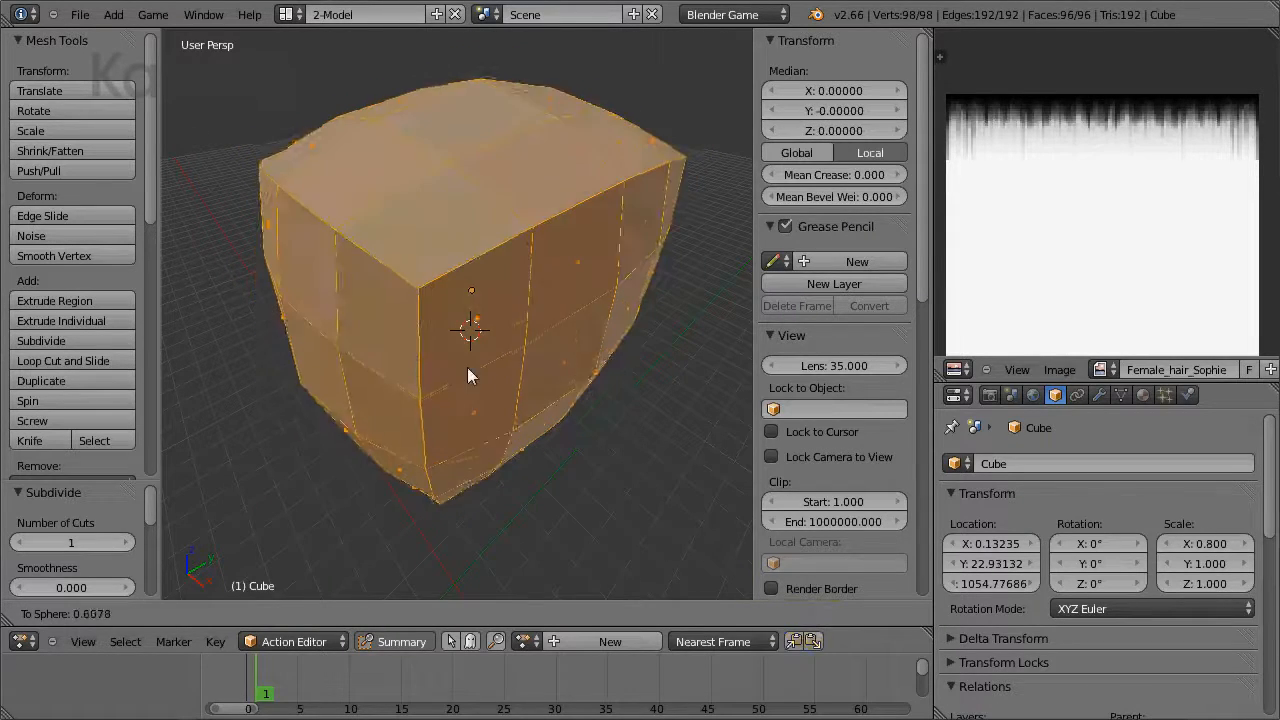
pyautogui.click(966, 621)
pyautogui.moveTo(412, 446); pyautogui.dragTo(493, 377, button='middle')
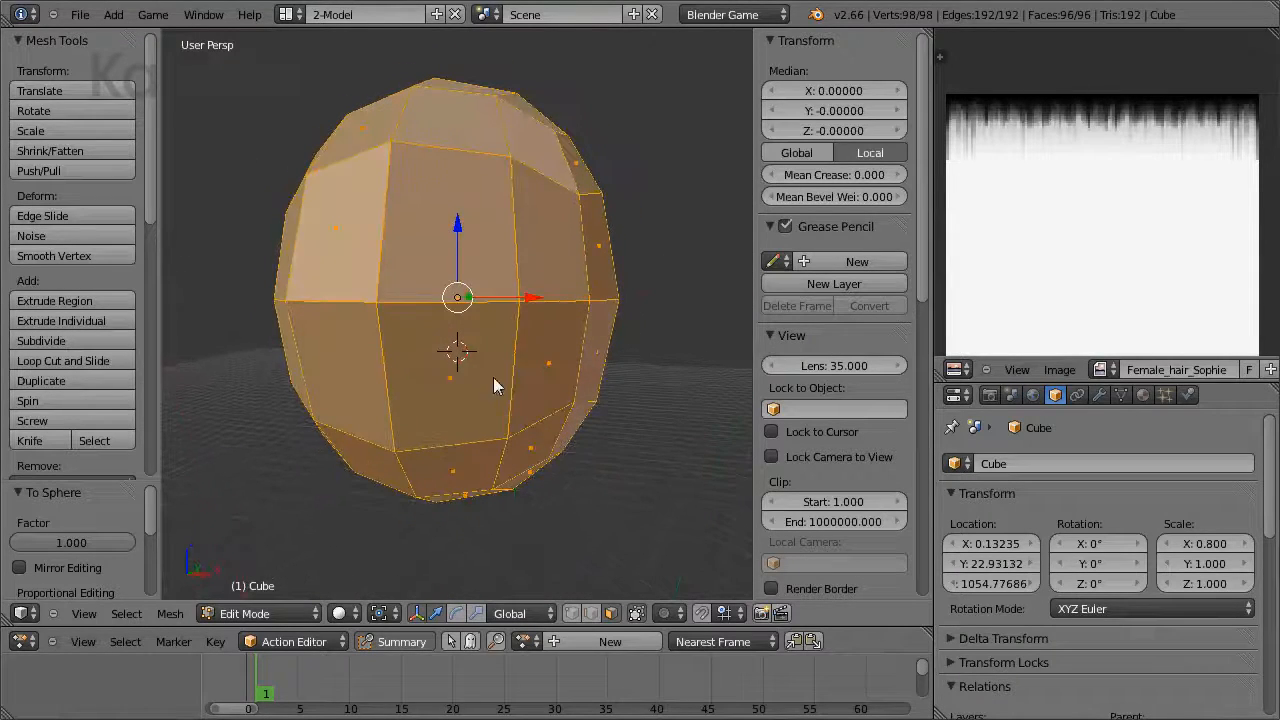
# Step: Delete 13 faces from one half of the rounded cube's lower front and underside to open the face and neck area
pyautogui.moveTo(486, 473); pyautogui.dragTo(407, 345, button='middle')
pyautogui.rightClick(411, 392)
pyautogui.keyDown('shift'); pyautogui.rightClick(499, 368); pyautogui.keyUp('shift')
pyautogui.keyDown('shift'); pyautogui.rightClick(492, 449); pyautogui.keyUp('shift')
pyautogui.keyDown('shift'); pyautogui.rightClick(442, 462); pyautogui.keyUp('shift')
pyautogui.keyDown('shift'); pyautogui.rightClick(416, 375); pyautogui.keyUp('shift')
pyautogui.keyDown('shift'); pyautogui.rightClick(491, 372); pyautogui.keyUp('shift')
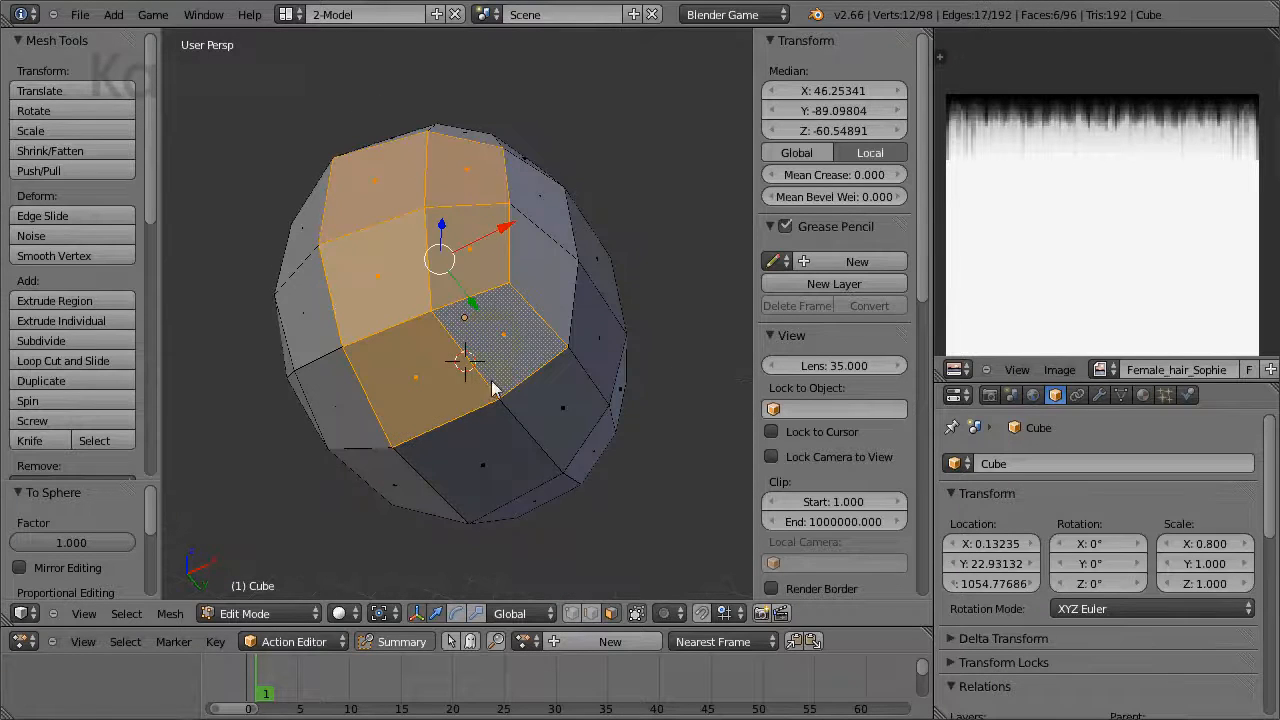
pyautogui.keyDown('shift'); pyautogui.rightClick(487, 456); pyautogui.keyUp('shift')
pyautogui.keyDown('shift'); pyautogui.rightClick(538, 414); pyautogui.keyUp('shift')
pyautogui.moveTo(536, 408); pyautogui.dragTo(328, 291, button='middle')
pyautogui.keyDown('shift'); pyautogui.rightClick(491, 370); pyautogui.keyUp('shift')
pyautogui.keyDown('shift'); pyautogui.rightClick(608, 320); pyautogui.keyUp('shift')
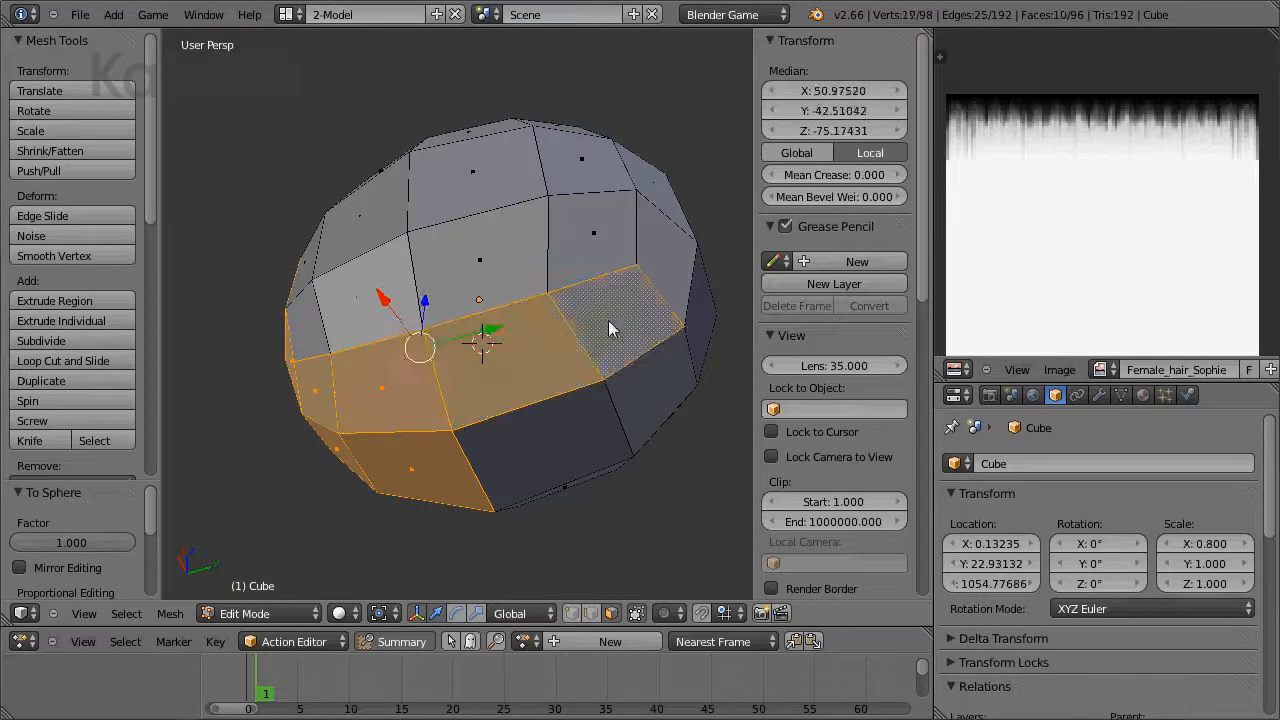
pyautogui.keyDown('shift'); pyautogui.rightClick(638, 398); pyautogui.keyUp('shift')
pyautogui.keyDown('shift'); pyautogui.rightClick(576, 433); pyautogui.keyUp('shift')
pyautogui.moveTo(575, 433); pyautogui.dragTo(667, 438, button='middle')
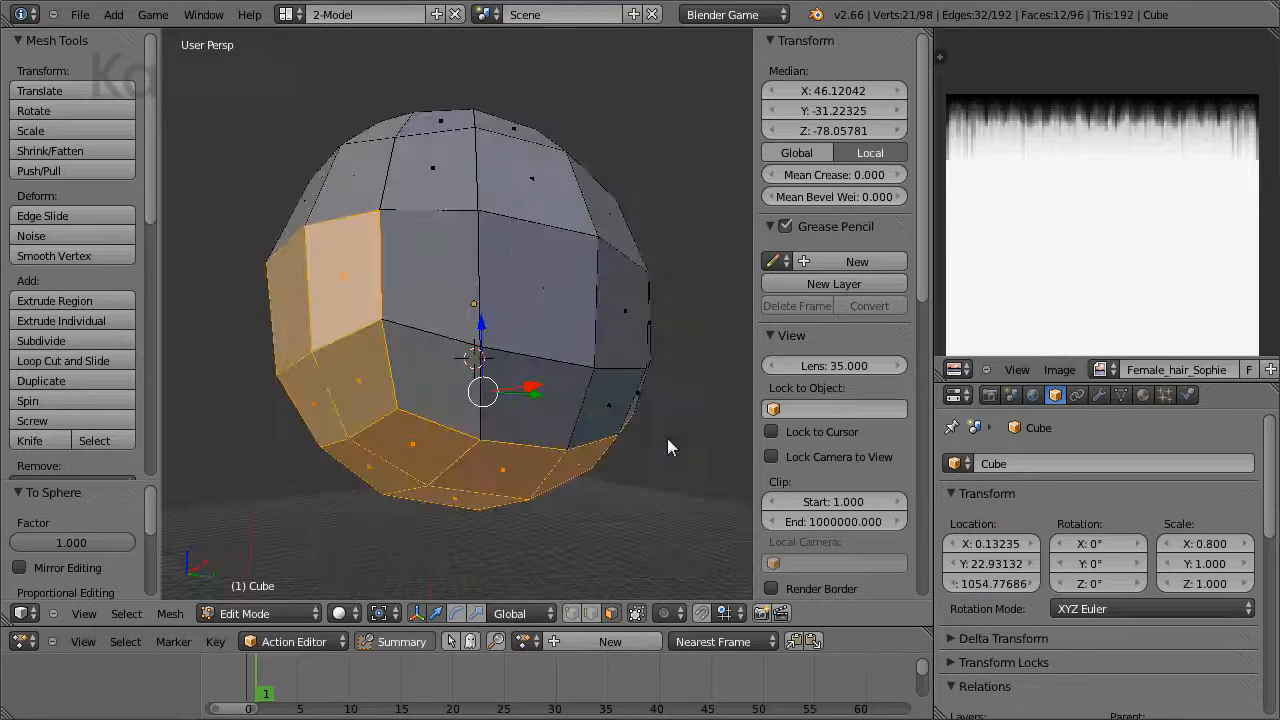
pyautogui.keyDown('shift'); pyautogui.rightClick(432, 372); pyautogui.keyUp('shift')
pyautogui.press('x')
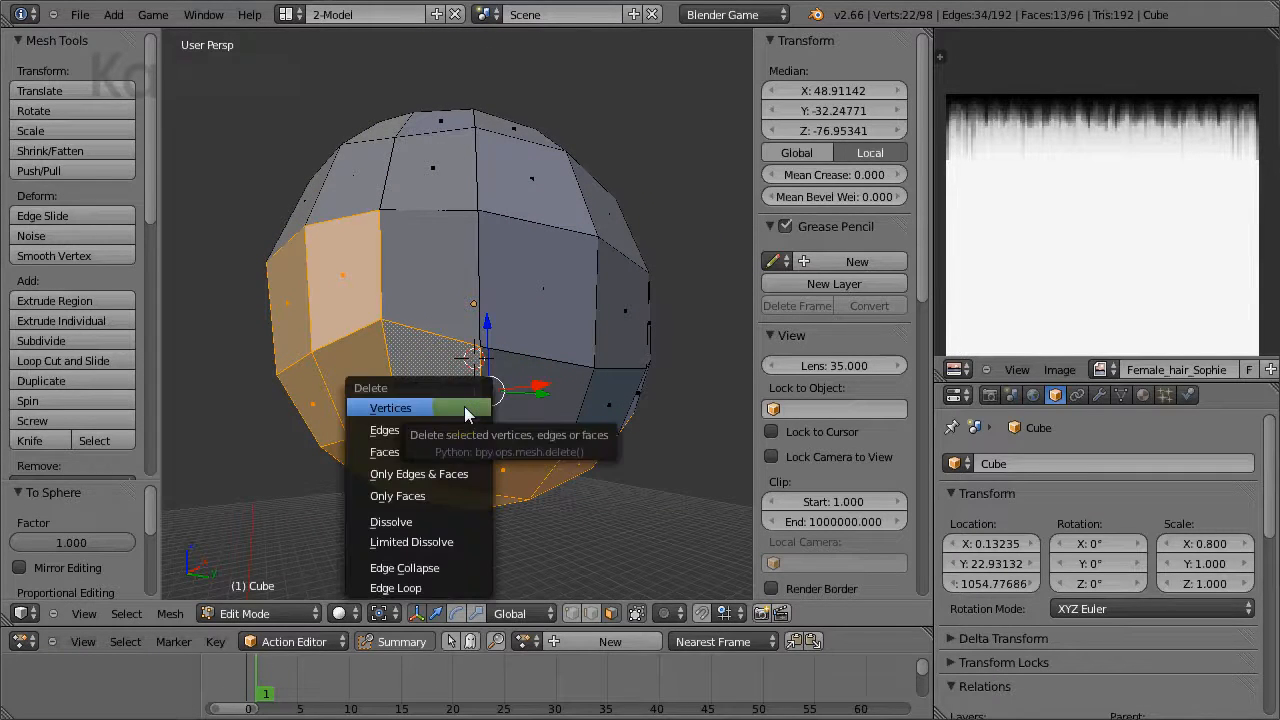
pyautogui.click(383, 458)
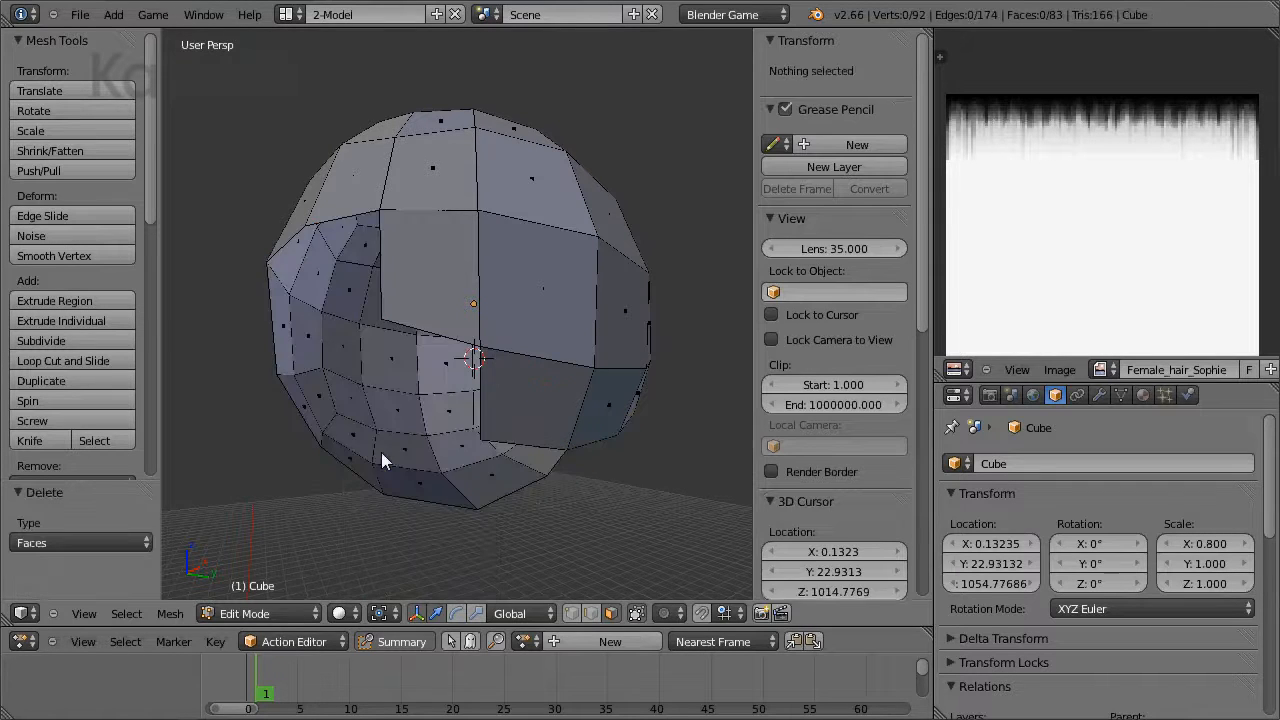
# Step: Delete the uncut half of the rounded cube in front orthographic wireframe view, keeping the half with the face opening
pyautogui.moveTo(383, 458); pyautogui.dragTo(485, 347, button='middle')
pyautogui.press('KP_5')
pyautogui.press('KP_1')
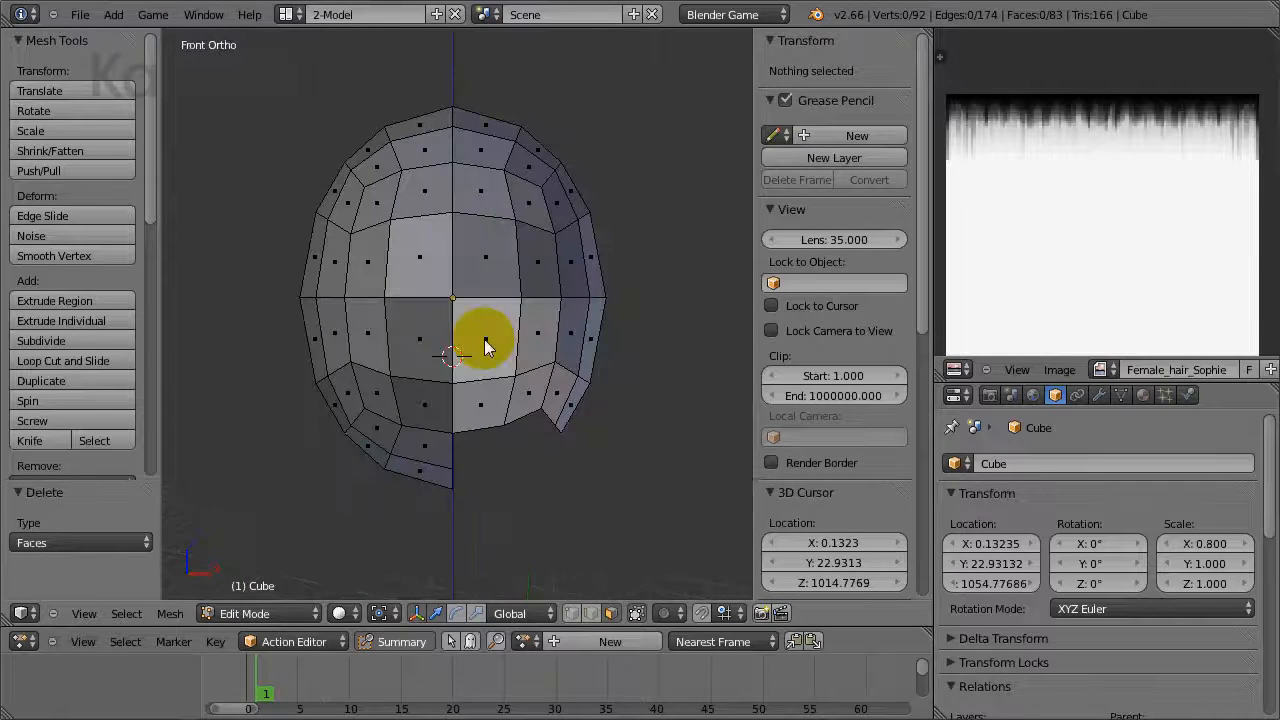
pyautogui.press('z')
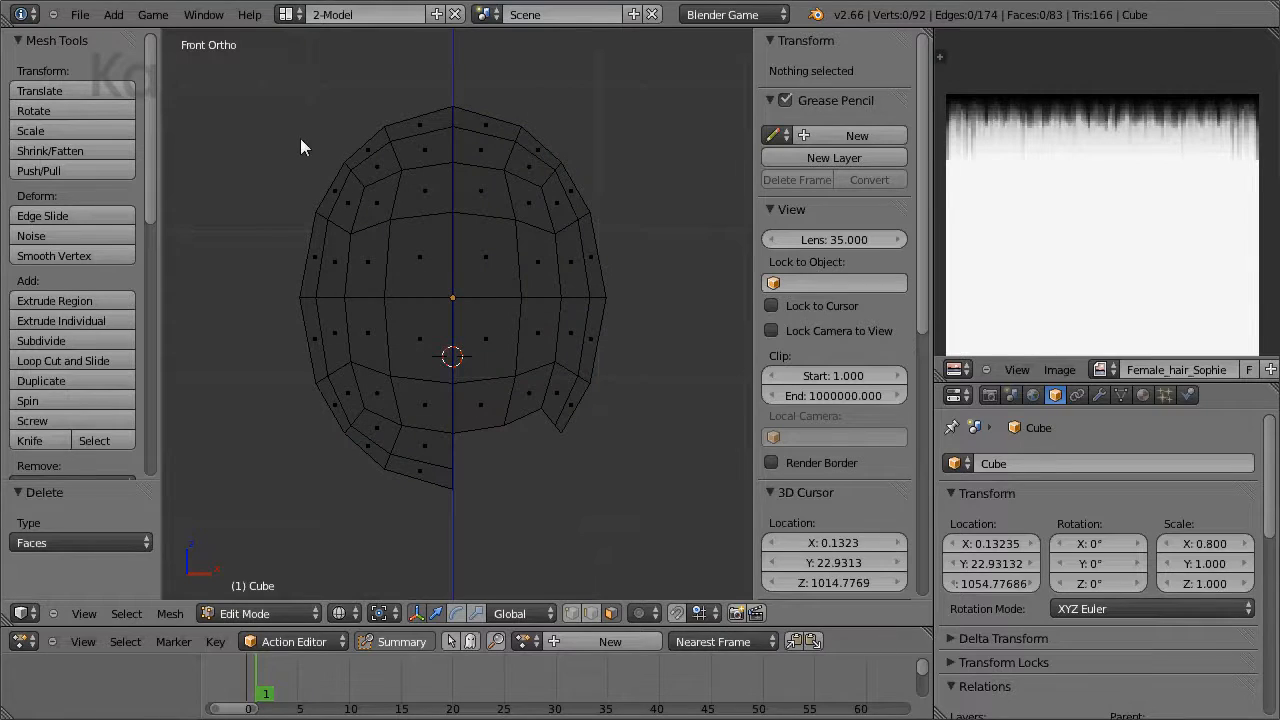
pyautogui.press('b')
pyautogui.moveTo(258, 60); pyautogui.dragTo(460, 540)
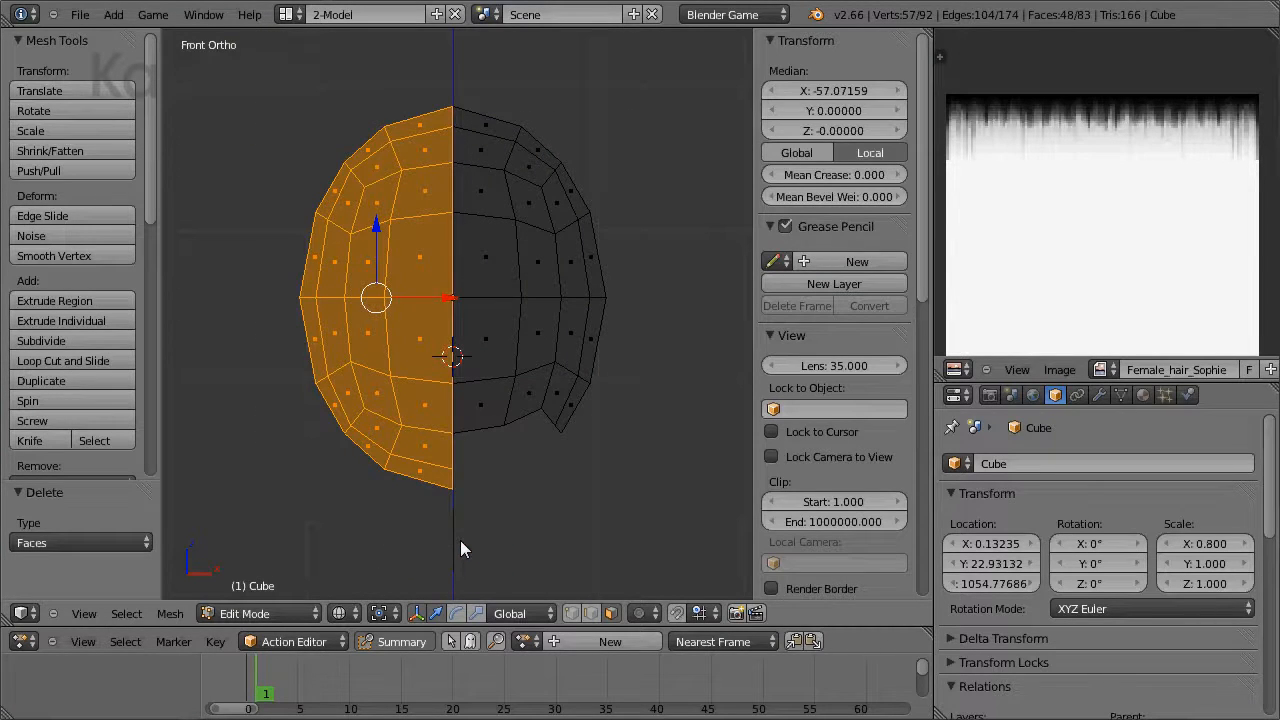
pyautogui.press('x')
pyautogui.click(460, 540)
# Step: Add a Mirror modifier on the X axis to the remaining half of the cube in Object Mode
pyautogui.press('Tab')
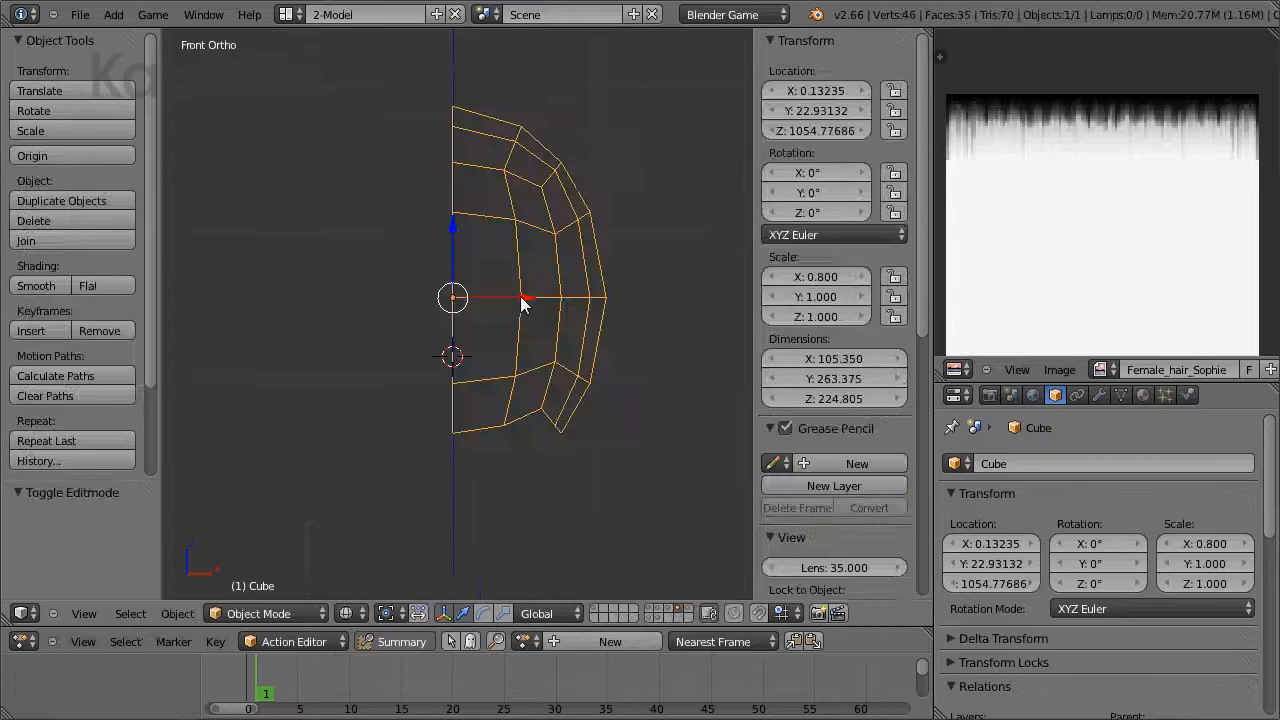
pyautogui.click(1099, 395)
pyautogui.click(1003, 464)
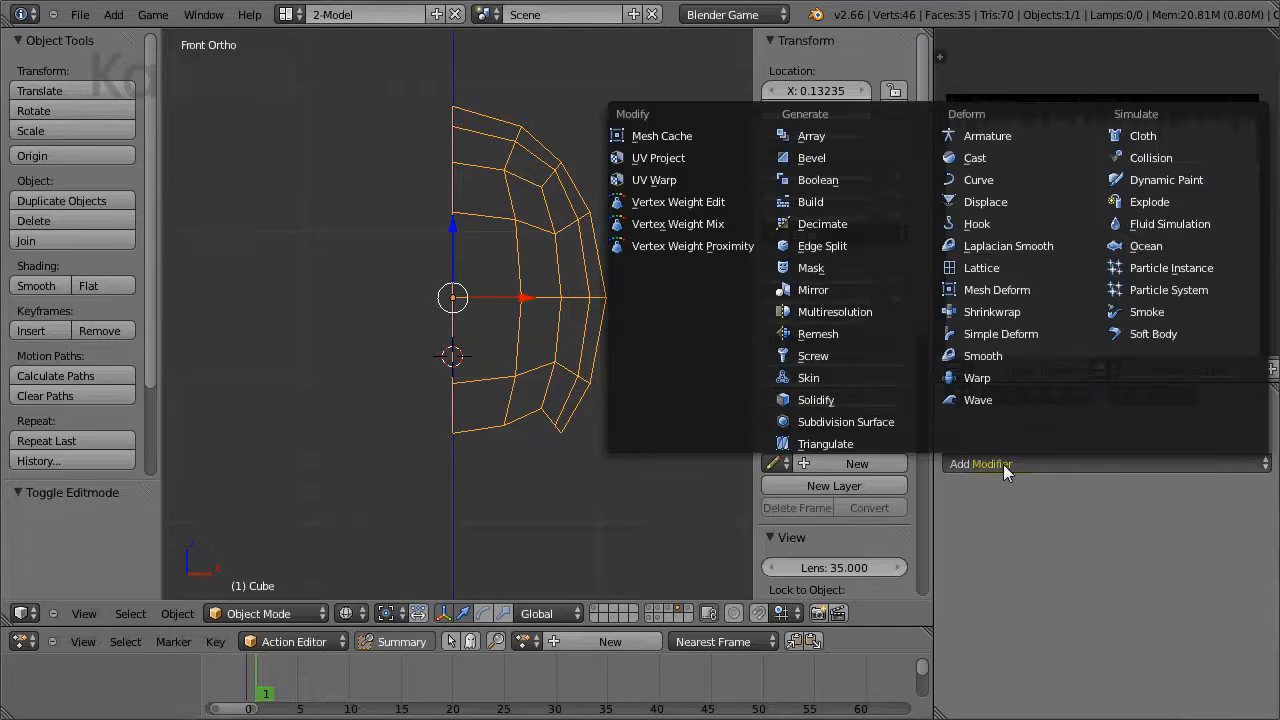
pyautogui.click(832, 289)
pyautogui.press('KP_5')
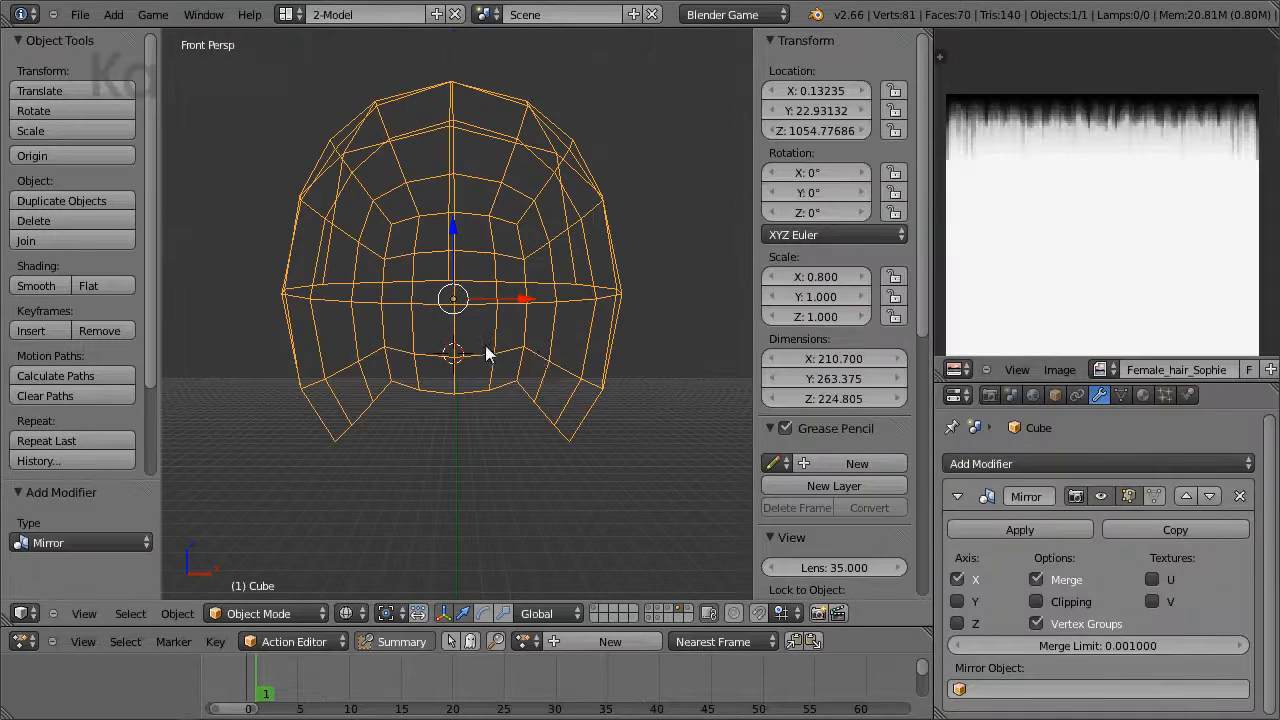
pyautogui.moveTo(487, 353); pyautogui.dragTo(449, 363, button='middle')
# Step: Fill the two notches along the side of the face opening with new faces between pairs of adjacent edges
pyautogui.press('Tab')
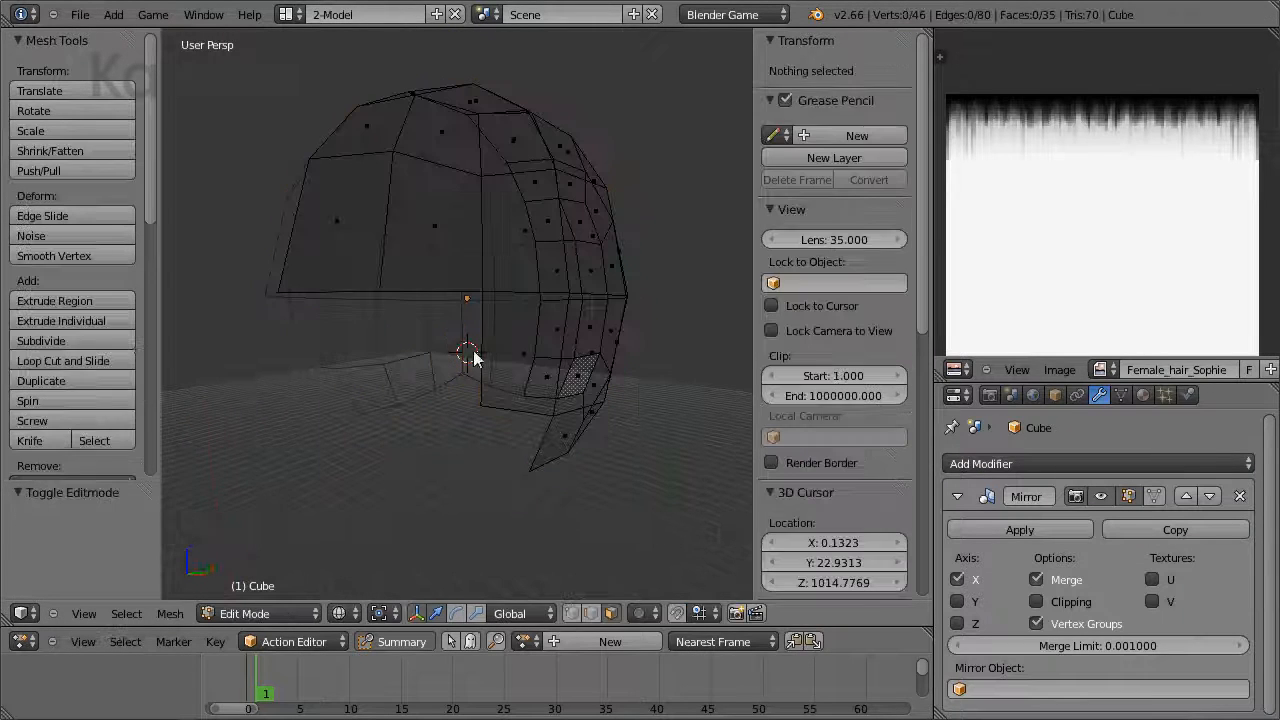
pyautogui.press('z')
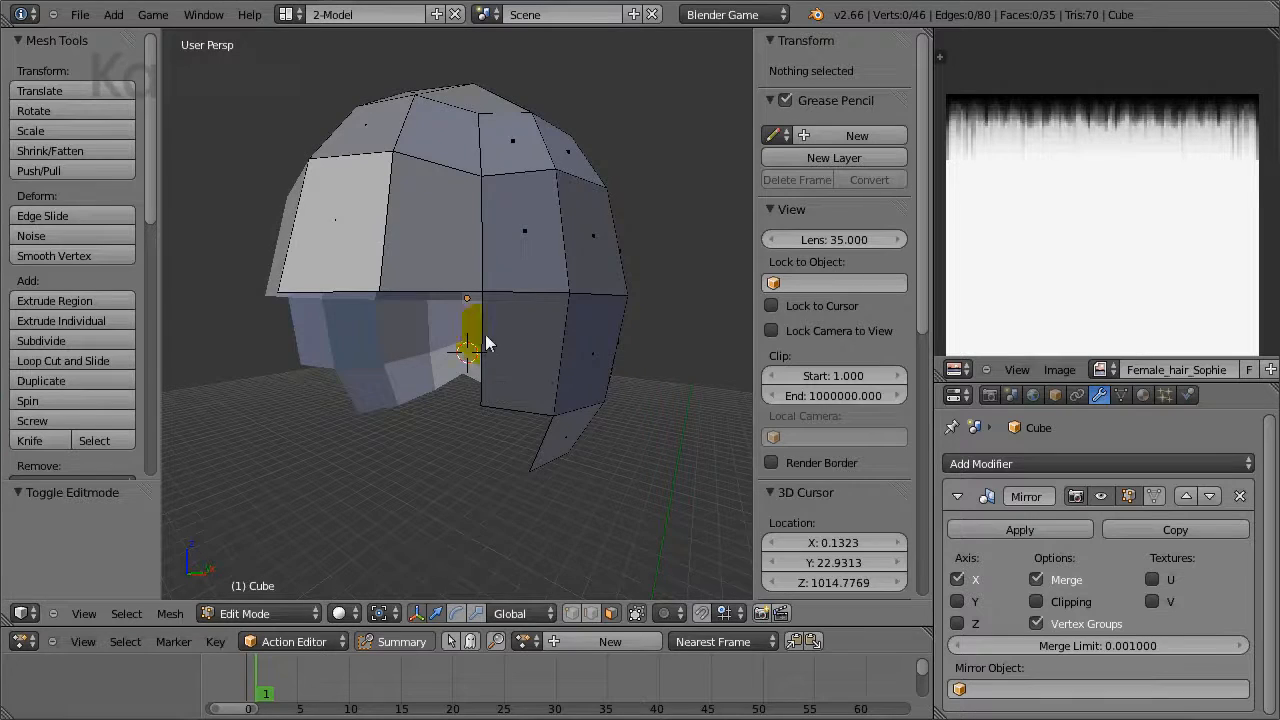
pyautogui.moveTo(486, 341); pyautogui.dragTo(505, 332, button='middle')
pyautogui.hotkey('ctrl', 'Tab')
pyautogui.click(488, 317)
pyautogui.click(491, 300)
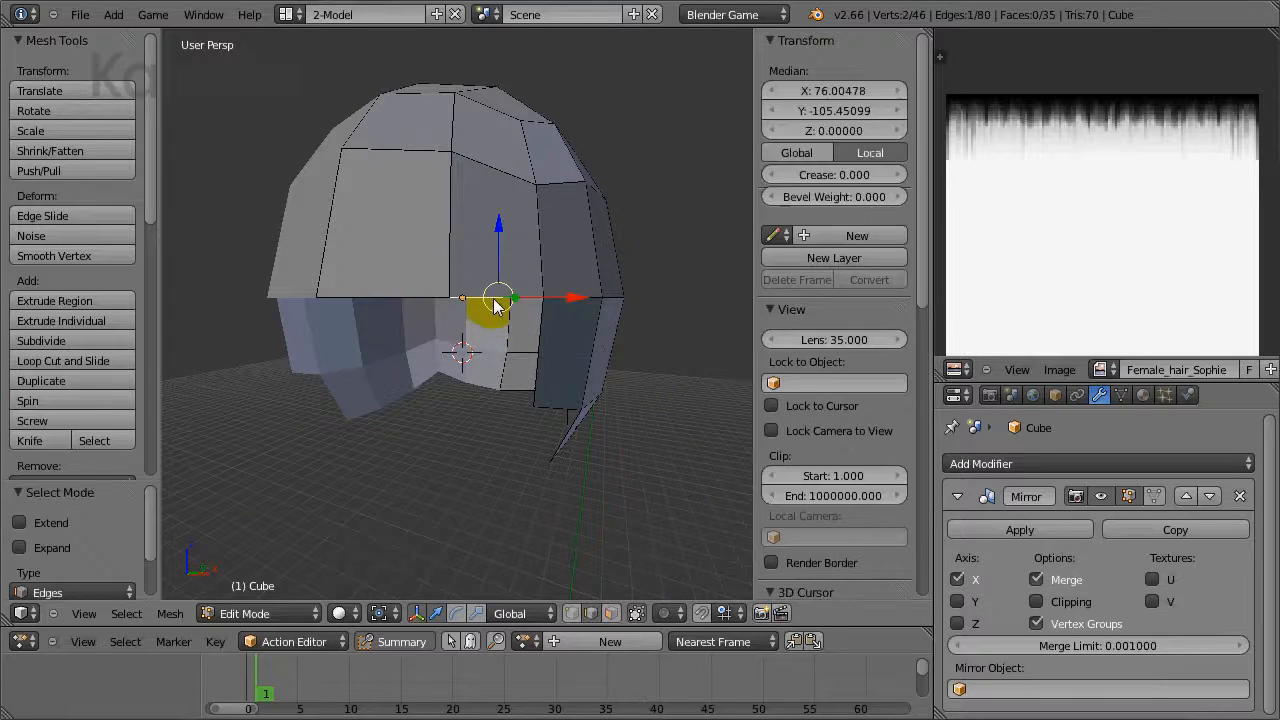
pyautogui.keyDown('shift'); pyautogui.click(540, 342); pyautogui.keyUp('shift')
pyautogui.press('f')
pyautogui.moveTo(587, 388); pyautogui.dragTo(641, 385, button='middle')
pyautogui.rightClick(452, 384)
pyautogui.keyDown('shift'); pyautogui.rightClick(487, 428); pyautogui.keyUp('shift')
pyautogui.press('f')
# Step: Lower the two vertices at the front temple edge of the face opening by about 5.5 units each
pyautogui.hotkey('ctrl', 'Tab')
pyautogui.click(527, 359)
pyautogui.rightClick(512, 310)
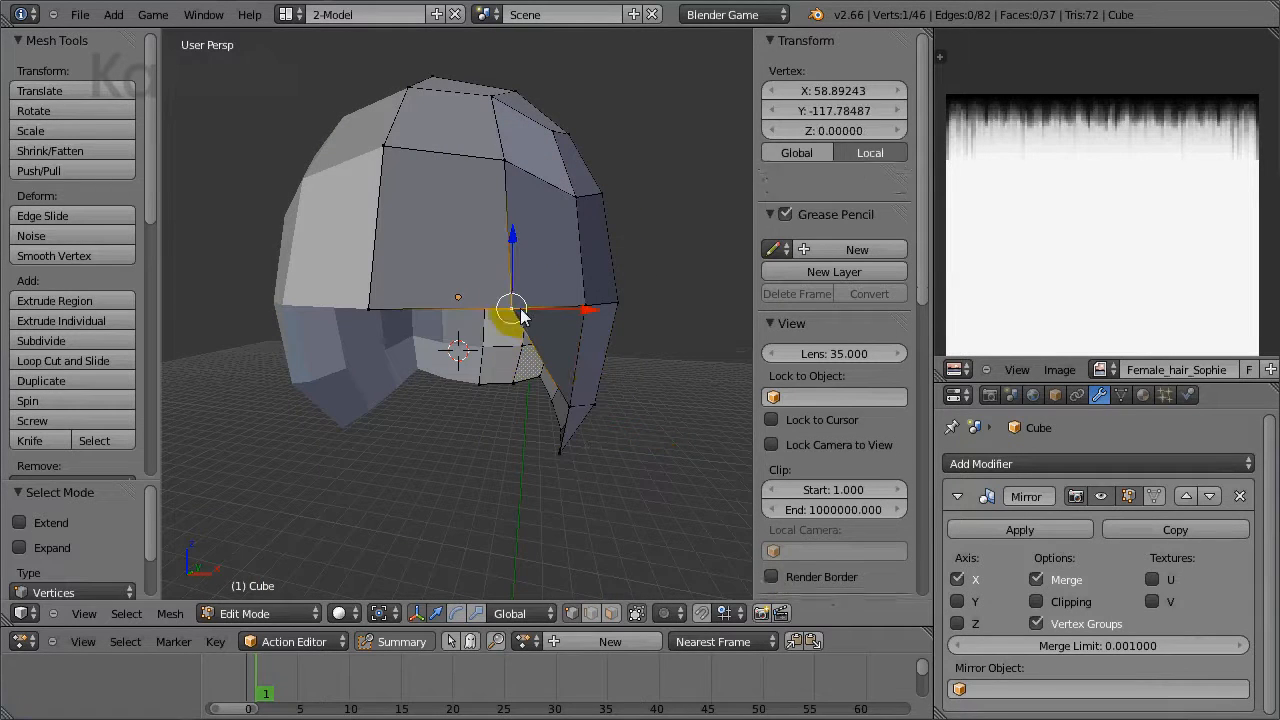
pyautogui.press('g')
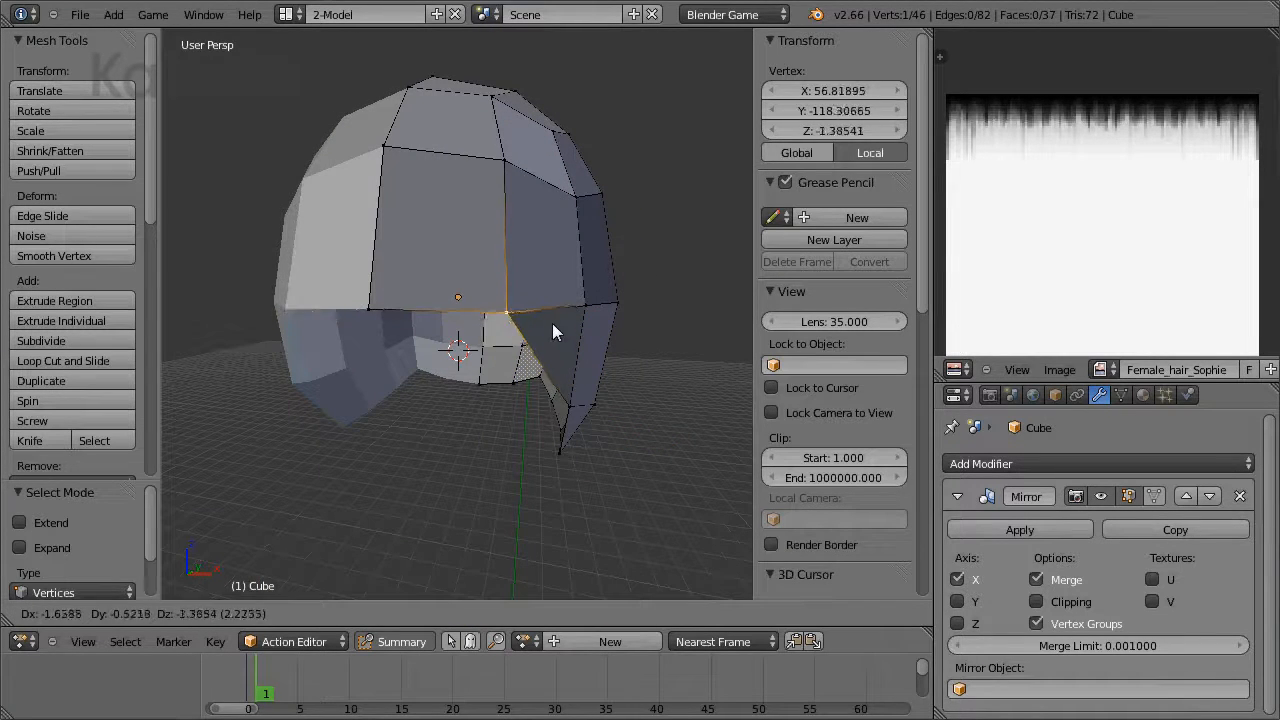
pyautogui.click(550, 333)
pyautogui.press('g')
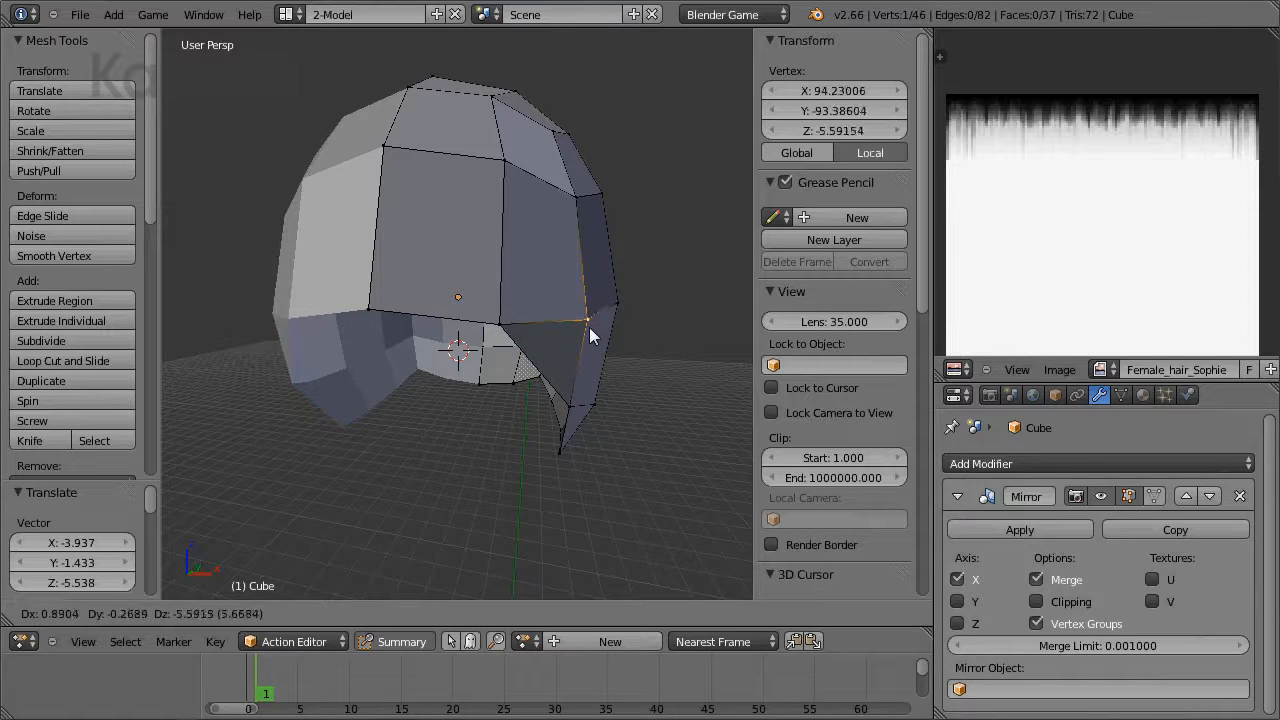
pyautogui.click(592, 336)
# Step: Raise two vertices in the loop above the cube's lower side edge, the rear one by about 15 units
pyautogui.moveTo(597, 380); pyautogui.dragTo(437, 362, button='middle')
pyautogui.press('g')
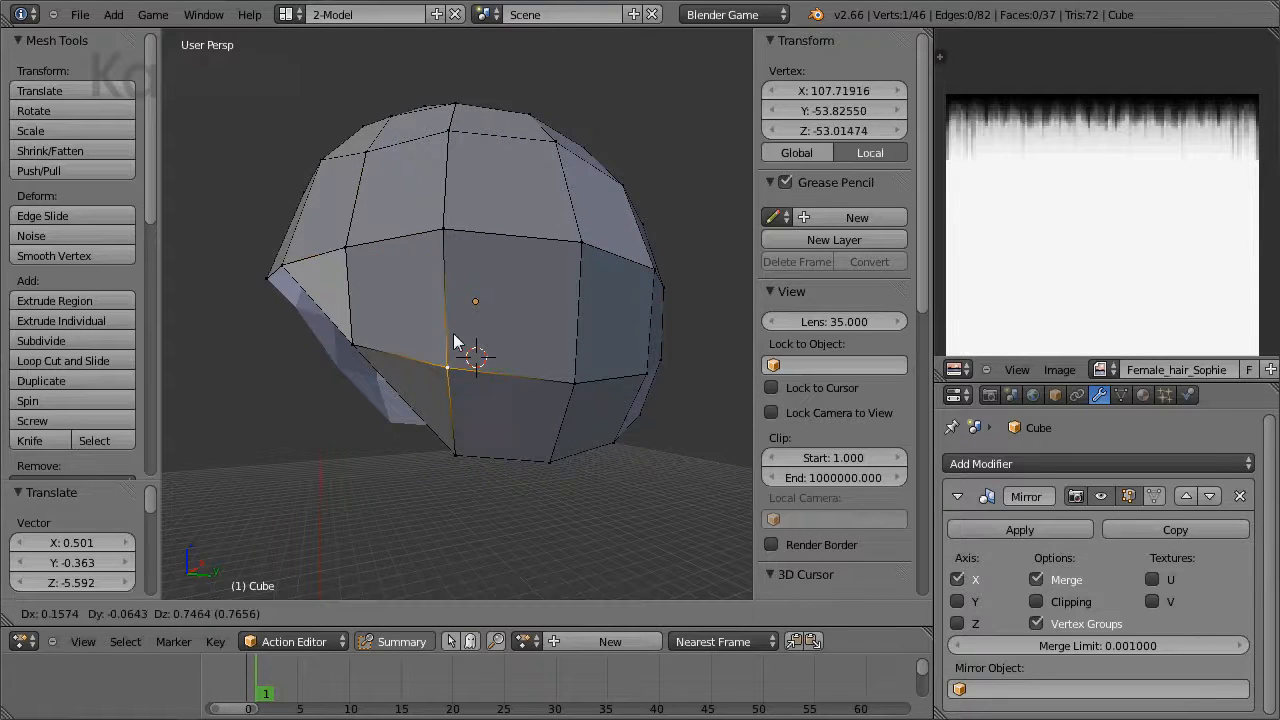
pyautogui.click(451, 330)
pyautogui.rightClick(558, 390)
pyautogui.press('g')
pyautogui.click(563, 346)
pyautogui.moveTo(563, 346); pyautogui.dragTo(419, 458, button='middle')
pyautogui.rightClick(565, 450)
pyautogui.press('a')
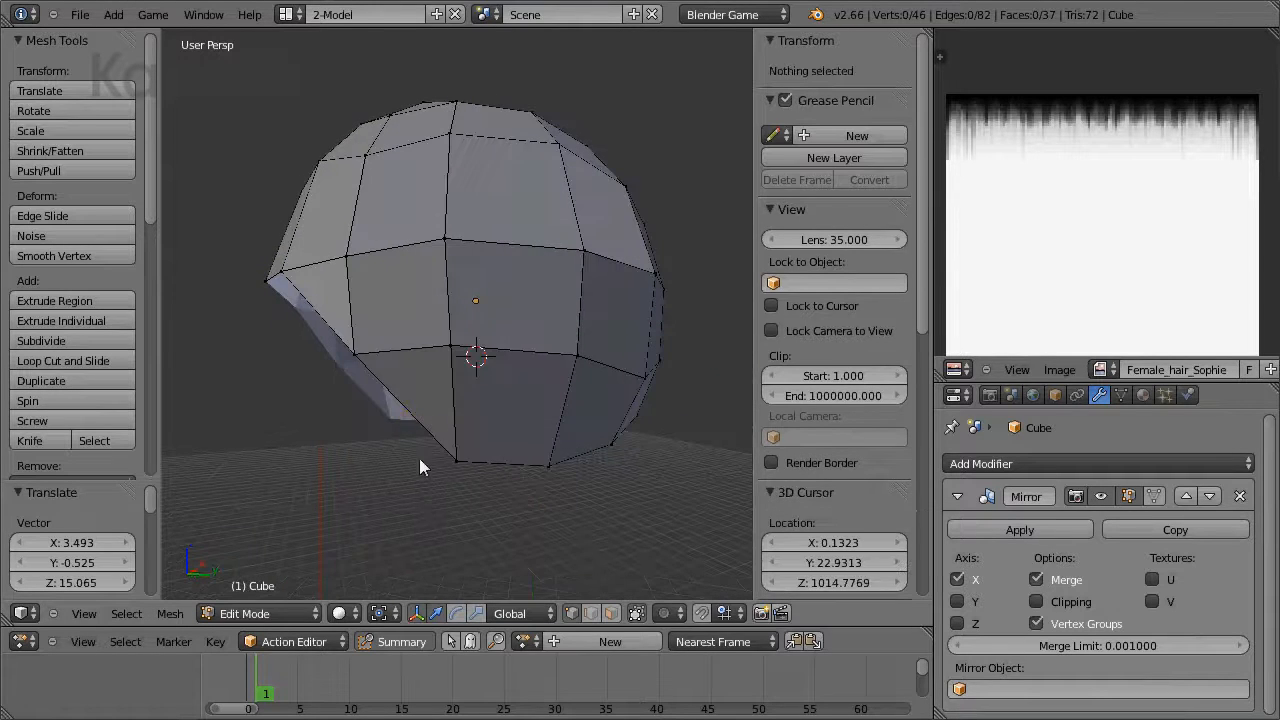
# Step: Move the two lowest side vertices 14.862 outward along X, and shift the next lower-edge vertex outward as well
pyautogui.rightClick(457, 458)
pyautogui.keyDown('shift'); pyautogui.rightClick(543, 459); pyautogui.keyUp('shift')
pyautogui.moveTo(537, 457); pyautogui.dragTo(642, 462, button='middle')
pyautogui.press('g')
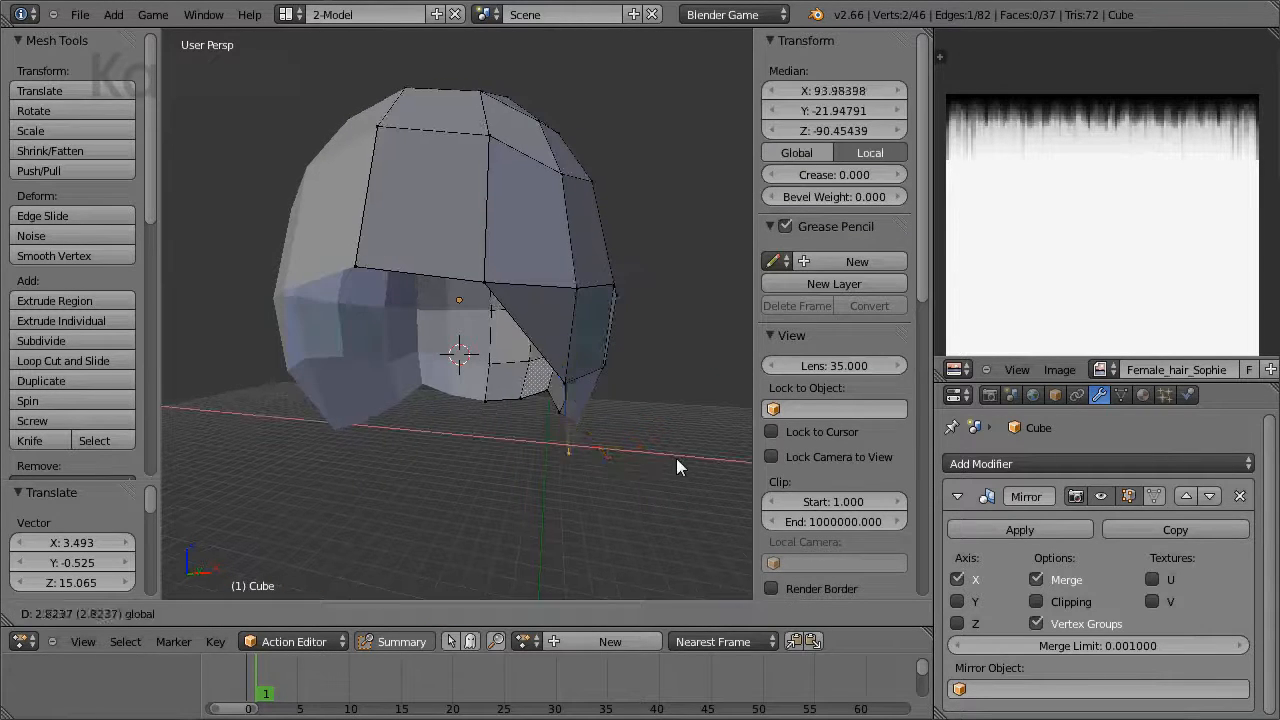
pyautogui.click(673, 462)
pyautogui.rightClick(561, 420)
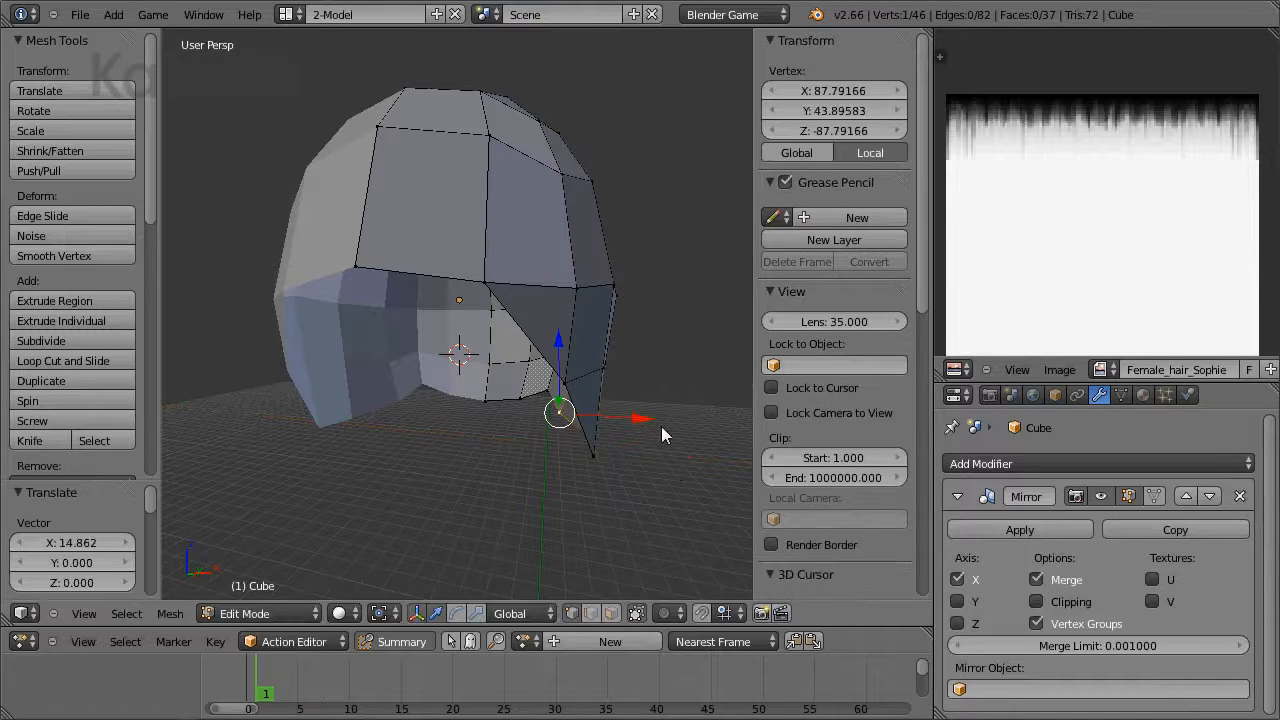
pyautogui.moveTo(661, 426); pyautogui.dragTo(642, 357)
pyautogui.moveTo(643, 360); pyautogui.dragTo(380, 350, button='middle')
# Step: Lower the rear corner vertex of the bottom edge and pull its rear neighbour 20.740 backward along Y
pyautogui.rightClick(592, 477)
pyautogui.moveTo(591, 415); pyautogui.dragTo(592, 456)
pyautogui.moveTo(623, 486); pyautogui.dragTo(598, 418, button='middle')
pyautogui.moveTo(604, 432); pyautogui.dragTo(648, 450)
pyautogui.moveTo(645, 449); pyautogui.dragTo(500, 482, button='middle')
# Step: Pull the bottom rear centre vertex 23.627 backward along Y and shift its neighbour 5.221 outward along X
pyautogui.rightClick(450, 424)
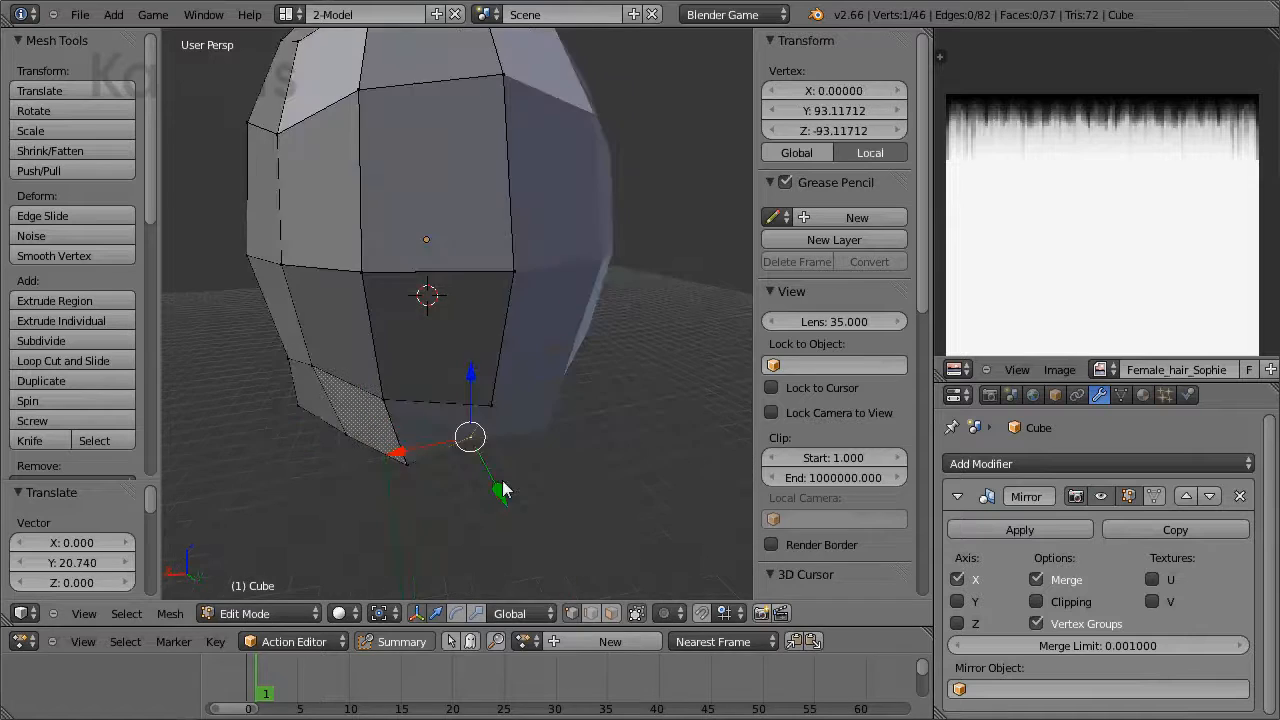
pyautogui.moveTo(502, 492); pyautogui.dragTo(519, 530)
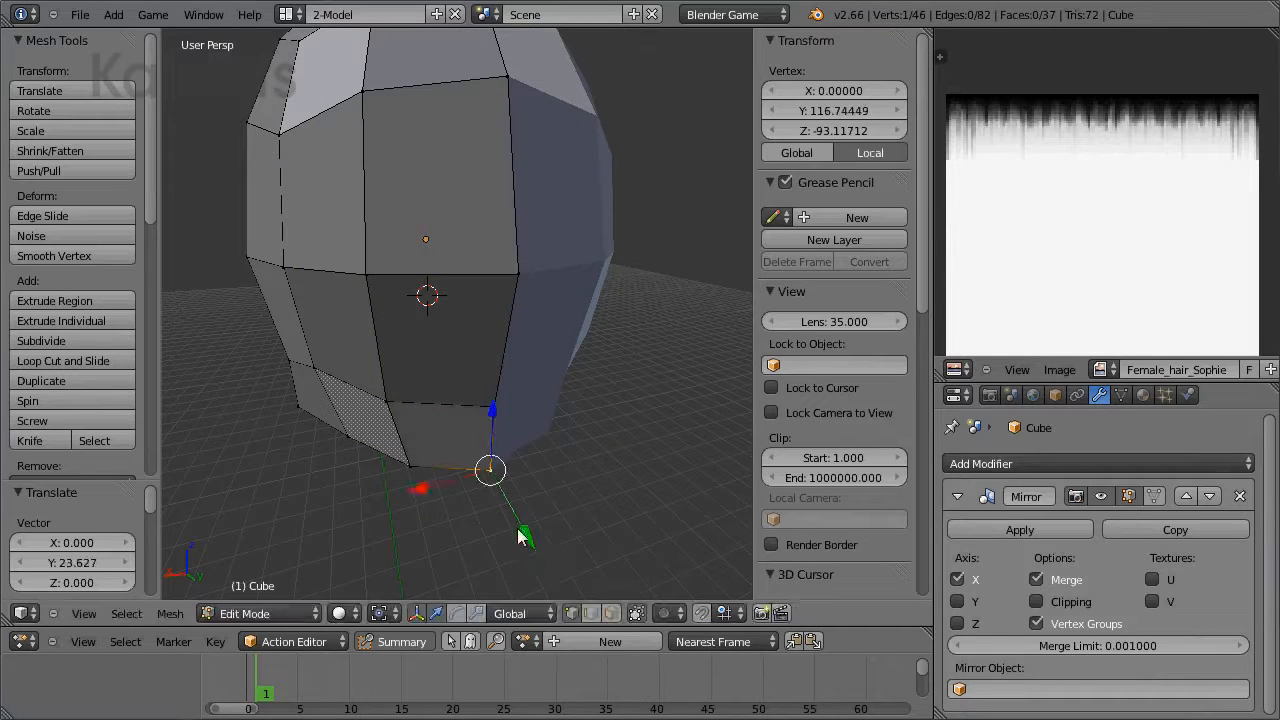
pyautogui.rightClick(410, 465)
pyautogui.moveTo(348, 491); pyautogui.dragTo(328, 489)
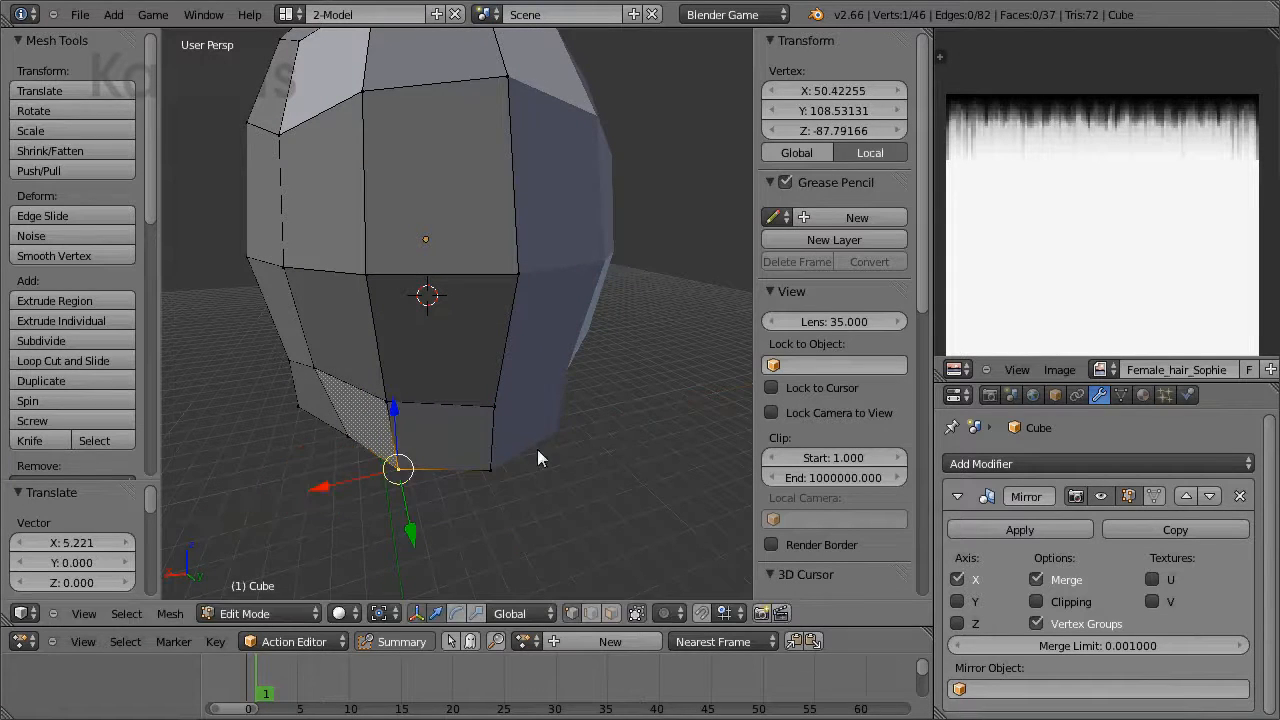
# Step: Shift the rear corner vertex of the bottom edge outward along X and 11.578 backward along Y
pyautogui.moveTo(602, 419); pyautogui.dragTo(479, 443, button='middle')
pyautogui.moveTo(385, 400); pyautogui.dragTo(455, 380, button='middle')
pyautogui.rightClick(352, 428)
pyautogui.moveTo(264, 446); pyautogui.dragTo(248, 446)
pyautogui.moveTo(248, 446); pyautogui.dragTo(514, 471, button='middle')
pyautogui.rightClick(512, 467)
pyautogui.moveTo(570, 474); pyautogui.dragTo(663, 449)
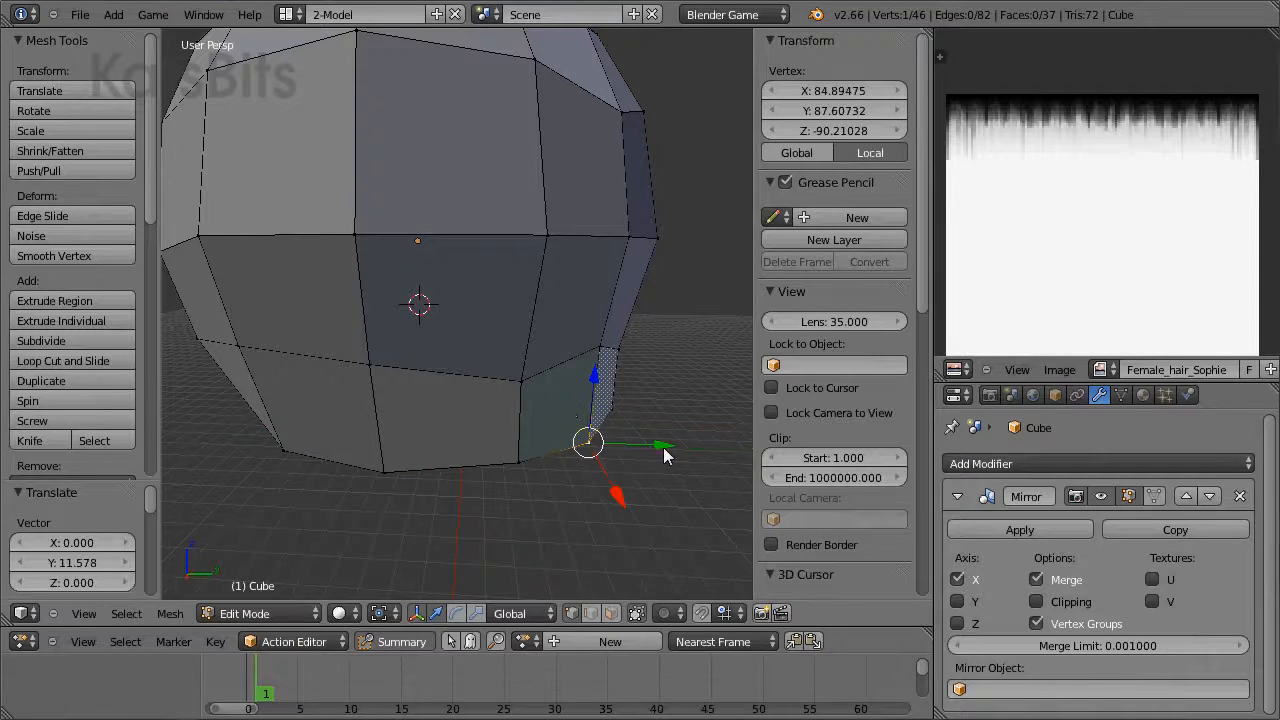
# Step: Raise the rear side vertex above the bottom edge by about 7 units to even out the edge loop
pyautogui.rightClick(516, 373)
pyautogui.press('g')
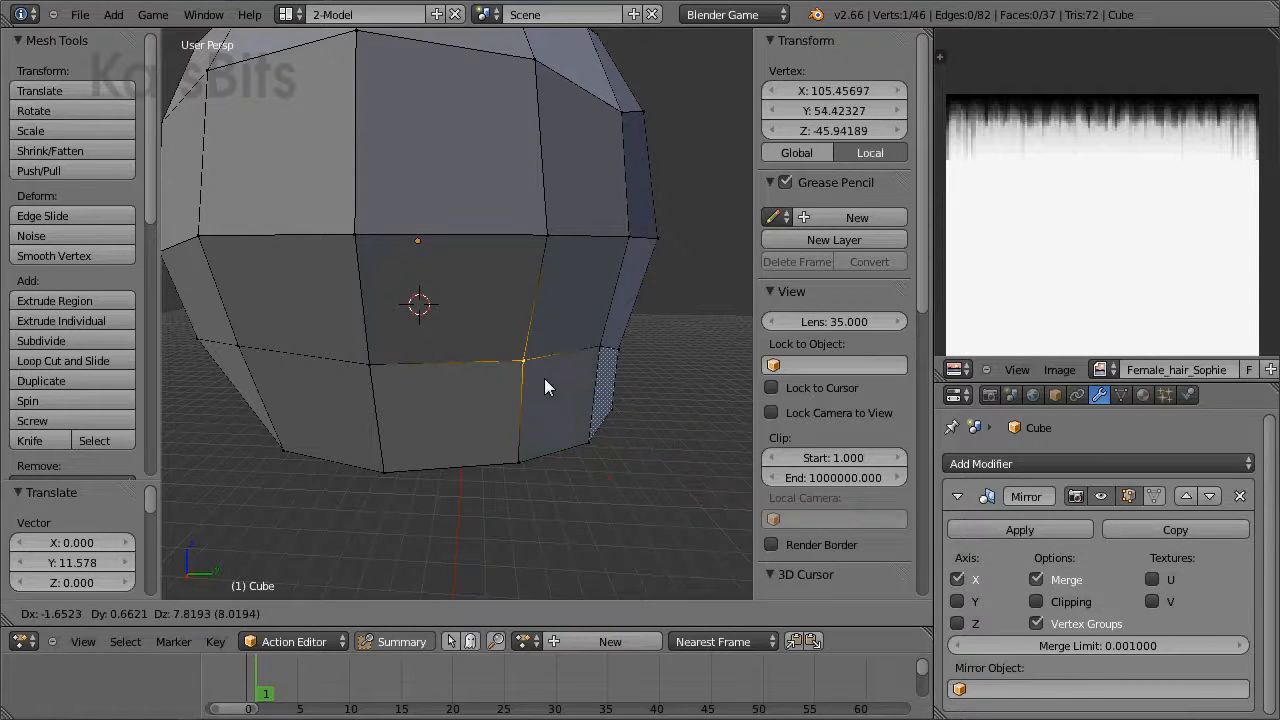
pyautogui.click(543, 380)
pyautogui.moveTo(543, 380); pyautogui.dragTo(447, 385, button='middle')
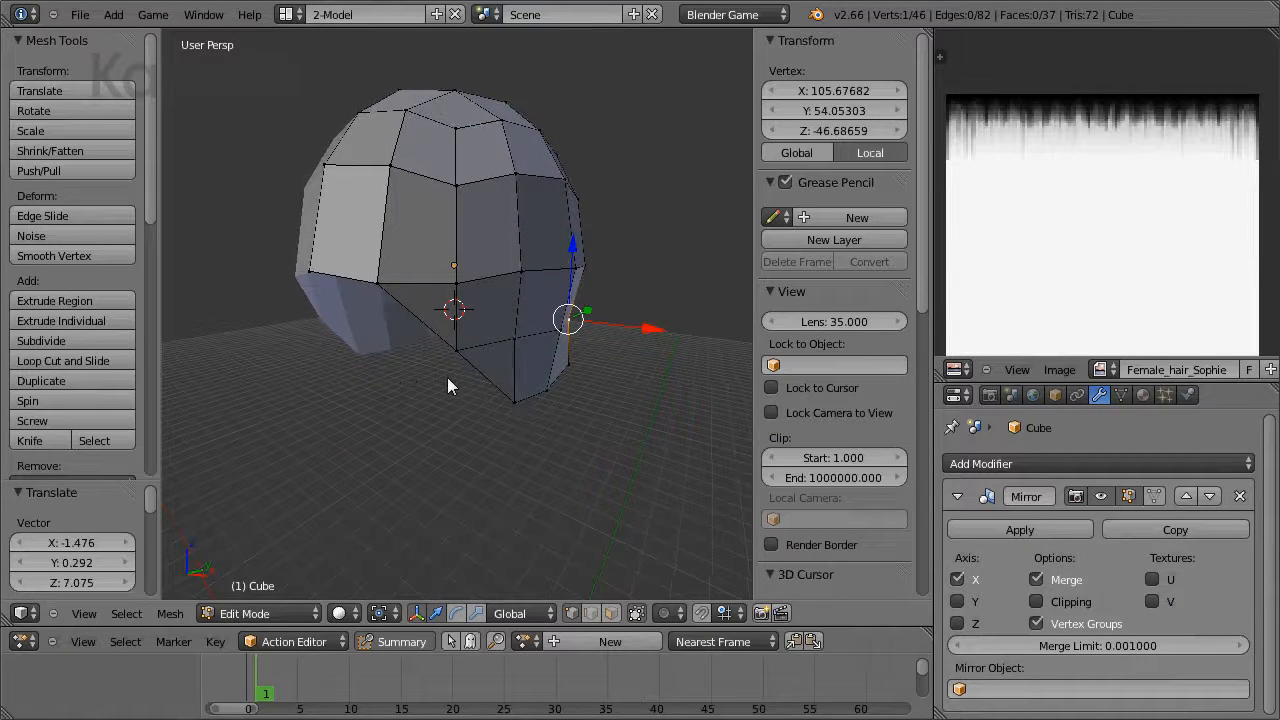
pyautogui.moveTo(506, 312); pyautogui.dragTo(509, 340, button='middle')
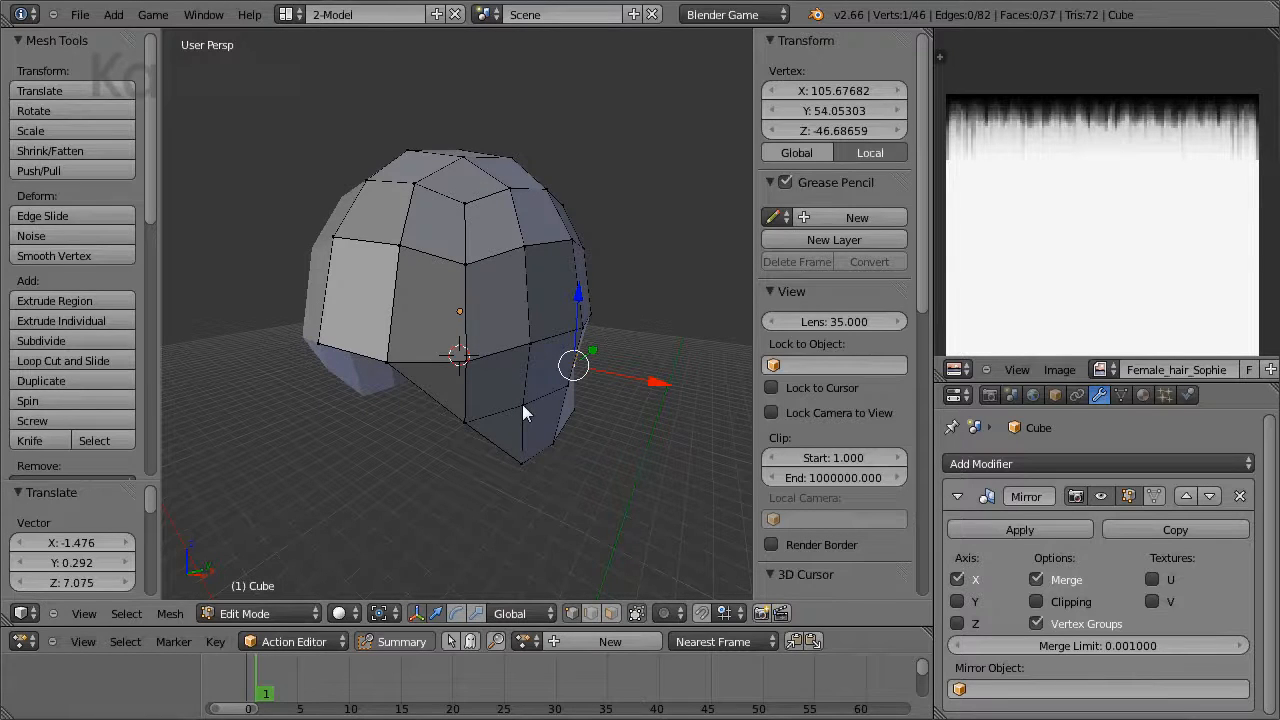
# Step: Switch to the layer holding the sphere and enter Edit Mode on it with face selection
pyautogui.press('Tab')
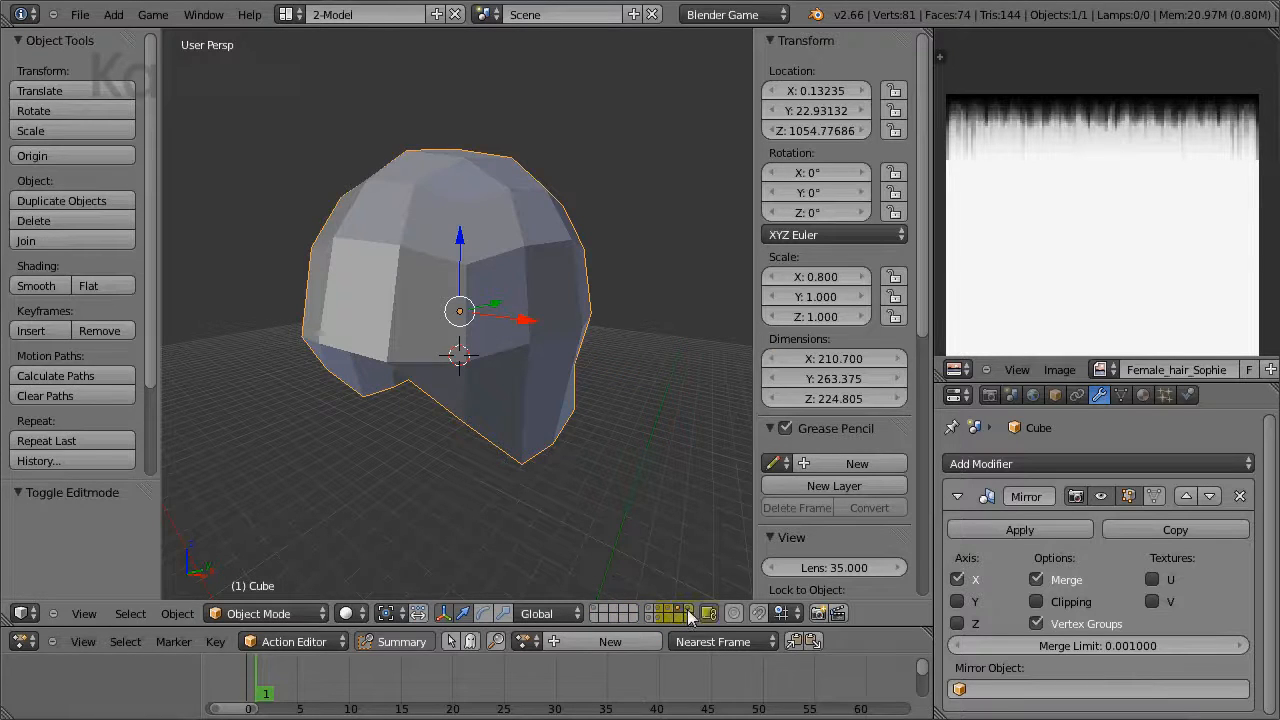
pyautogui.click(688, 614)
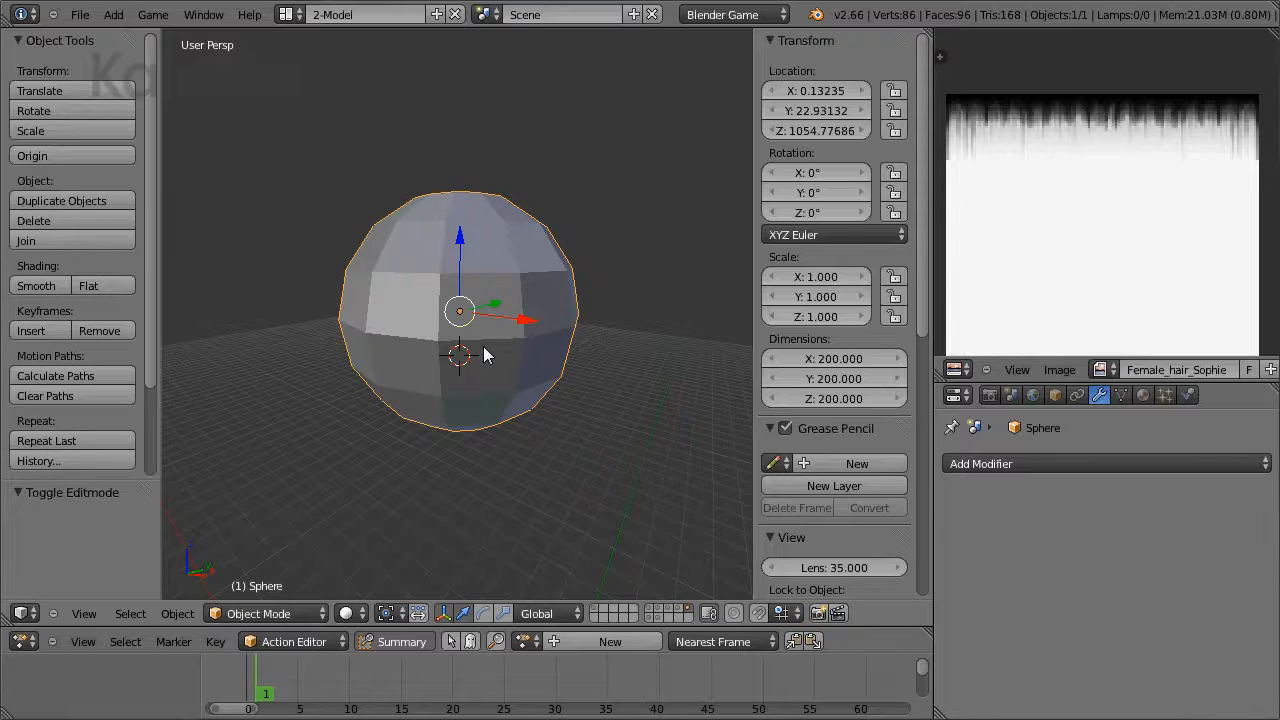
pyautogui.press('Tab')
pyautogui.moveTo(468, 380); pyautogui.dragTo(439, 391, button='middle')
pyautogui.hotkey('ctrl', 'Tab')
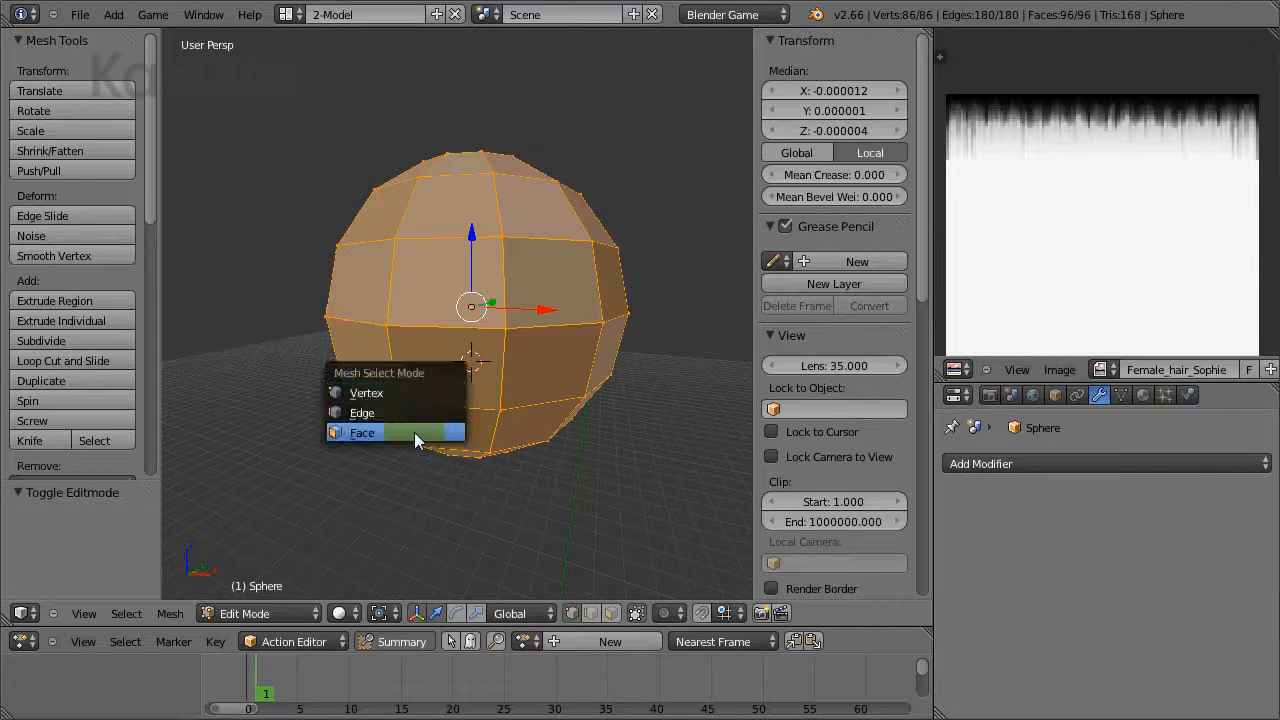
pyautogui.click(414, 434)
# Step: Delete 15 faces from one half of the sphere's lower front and underside to open the face and neck area
pyautogui.rightClick(437, 387)
pyautogui.keyDown('shift'); pyautogui.rightClick(455, 423); pyautogui.keyUp('shift')
pyautogui.keyDown('shift'); pyautogui.rightClick(521, 421); pyautogui.keyUp('shift')
pyautogui.moveTo(522, 419); pyautogui.dragTo(432, 286, button='middle')
pyautogui.keyDown('shift'); pyautogui.rightClick(449, 340); pyautogui.keyUp('shift')
pyautogui.keyDown('shift'); pyautogui.rightClick(432, 286); pyautogui.keyUp('shift')
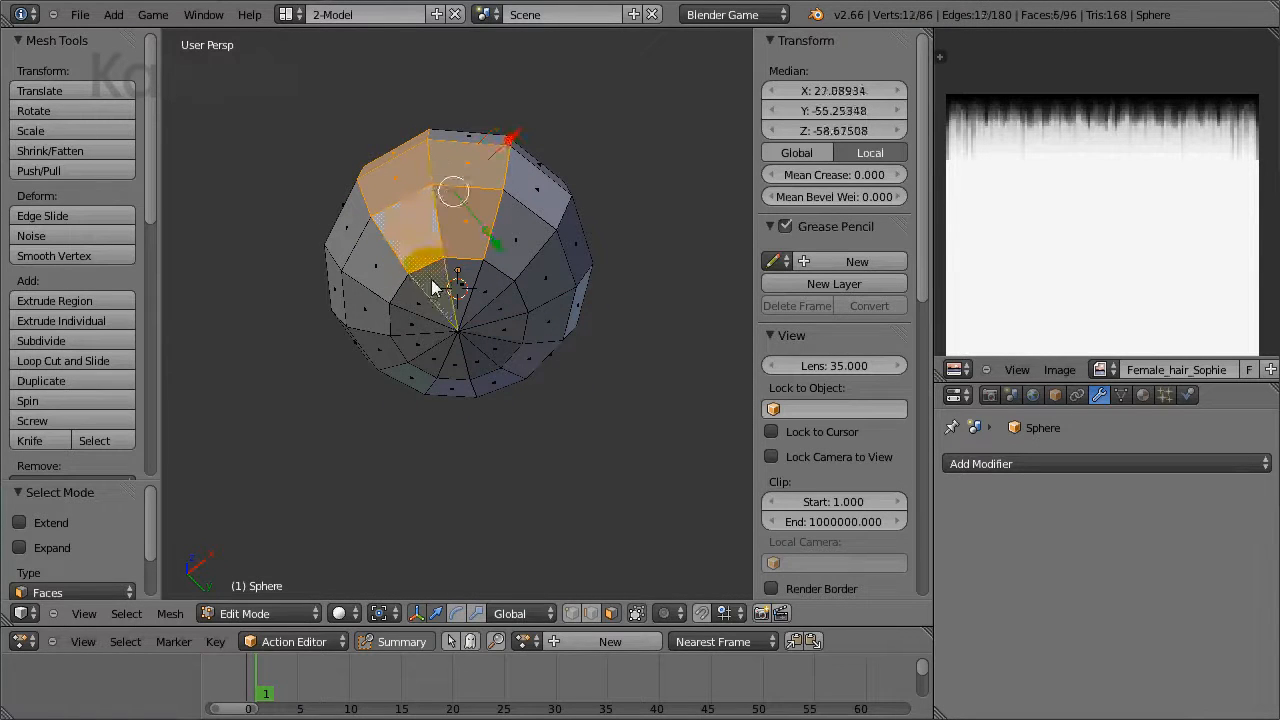
pyautogui.keyDown('shift'); pyautogui.rightClick(464, 287); pyautogui.keyUp('shift')
pyautogui.keyDown('shift'); pyautogui.rightClick(489, 284); pyautogui.keyUp('shift')
pyautogui.keyDown('shift'); pyautogui.rightClick(523, 255); pyautogui.keyUp('shift')
pyautogui.keyDown('shift'); pyautogui.rightClick(540, 276); pyautogui.keyUp('shift')
pyautogui.keyDown('shift'); pyautogui.rightClick(512, 303); pyautogui.keyUp('shift')
pyautogui.keyDown('shift'); pyautogui.rightClick(519, 325); pyautogui.keyUp('shift')
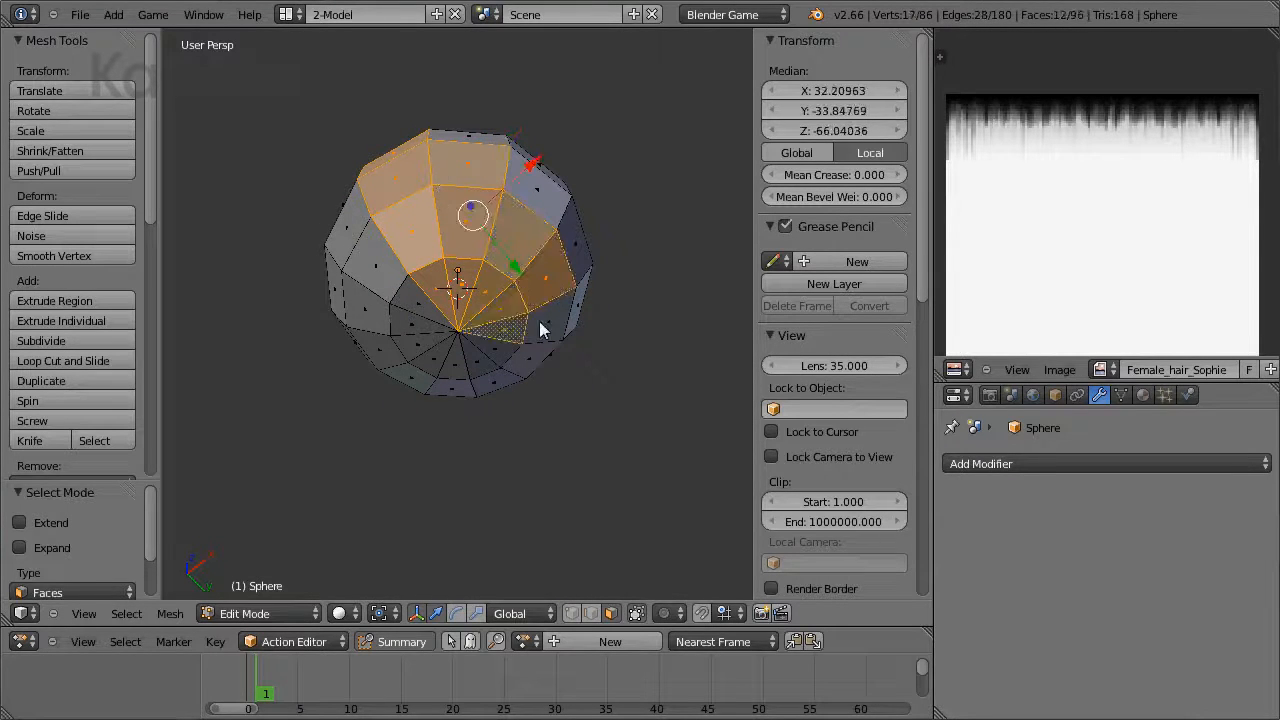
pyautogui.keyDown('shift'); pyautogui.rightClick(540, 323); pyautogui.keyUp('shift')
pyautogui.keyDown('shift'); pyautogui.rightClick(530, 350); pyautogui.keyUp('shift')
pyautogui.keyDown('shift'); pyautogui.rightClick(492, 350); pyautogui.keyUp('shift')
pyautogui.keyDown('shift'); pyautogui.rightClick(482, 355); pyautogui.keyUp('shift')
pyautogui.moveTo(481, 355); pyautogui.dragTo(431, 425, button='middle')
pyautogui.keyDown('shift'); pyautogui.rightClick(474, 291); pyautogui.keyUp('shift')
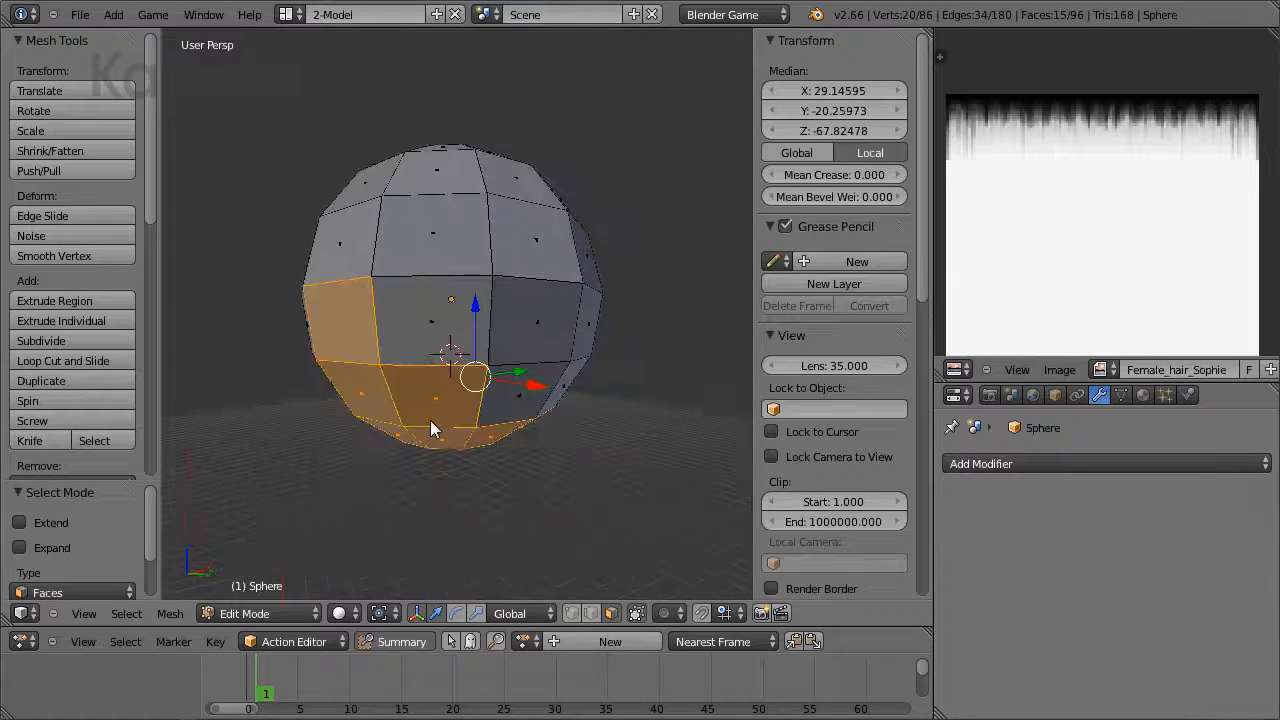
pyautogui.press('x')
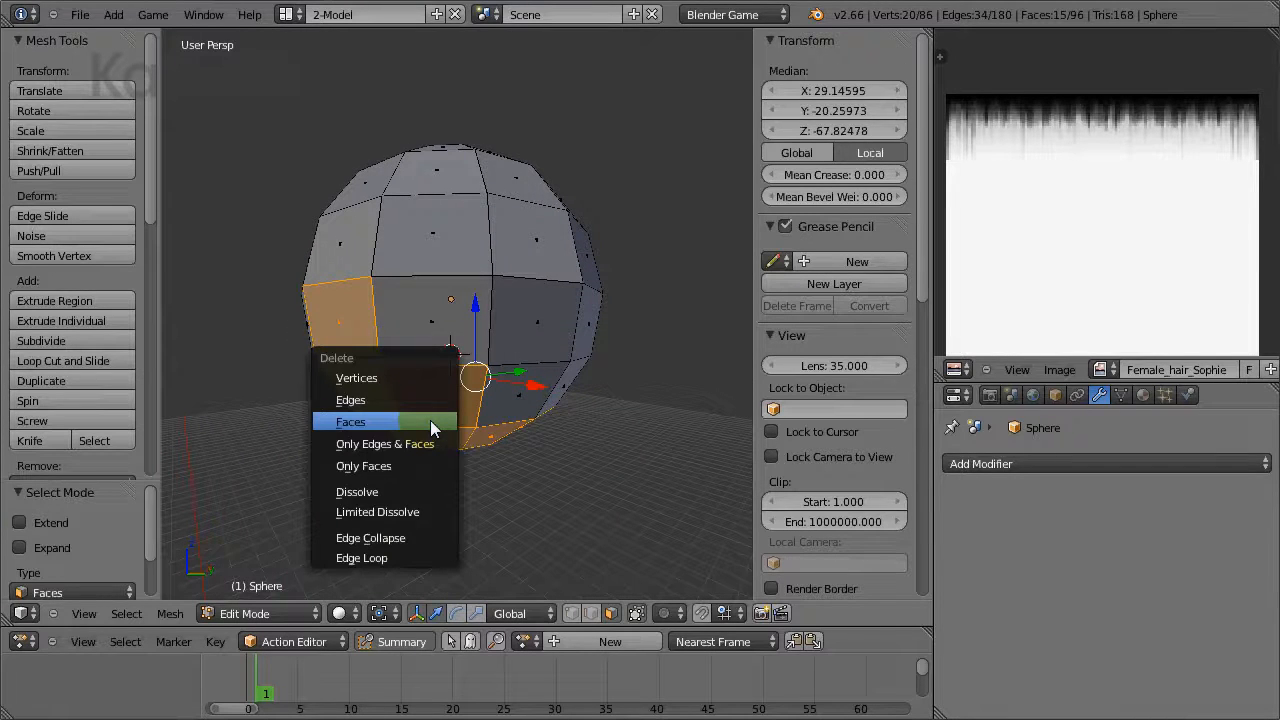
pyautogui.click(430, 420)
# Step: Delete the uncut half of the sphere in front orthographic wireframe view, keeping the half with the opening
pyautogui.moveTo(405, 379); pyautogui.dragTo(529, 387, button='middle')
pyautogui.press('KP_1')
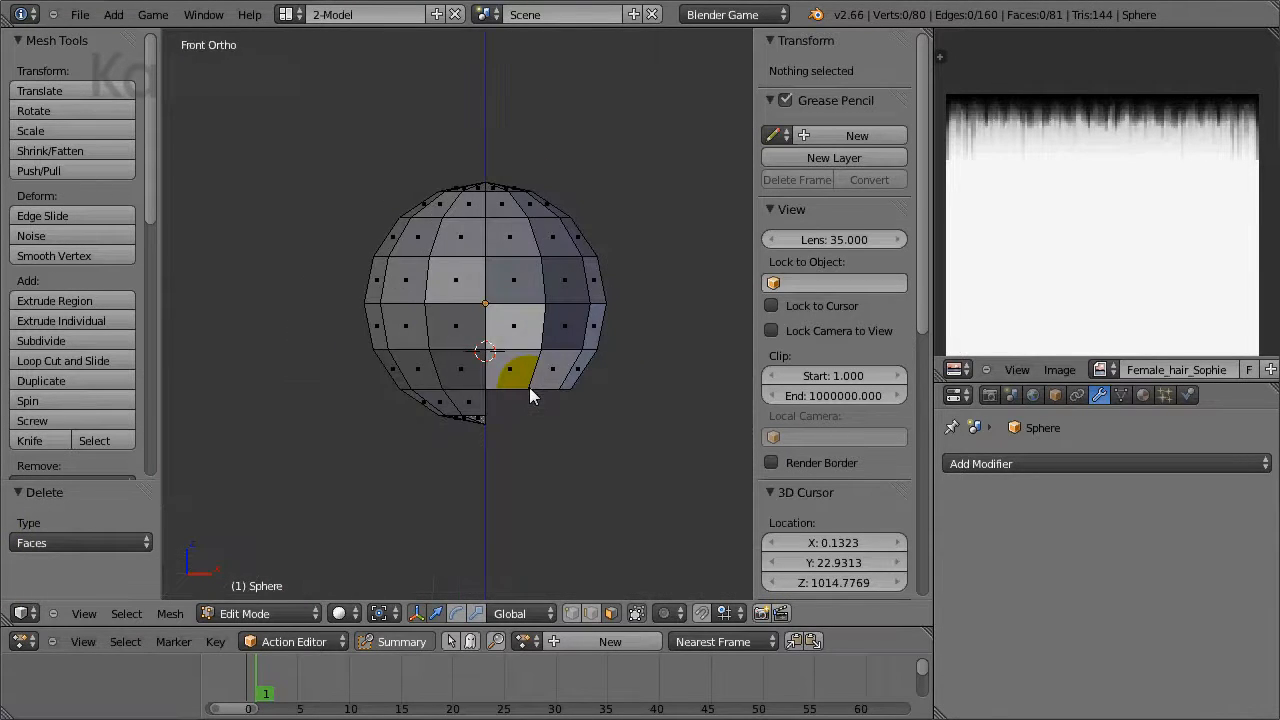
pyautogui.press('z')
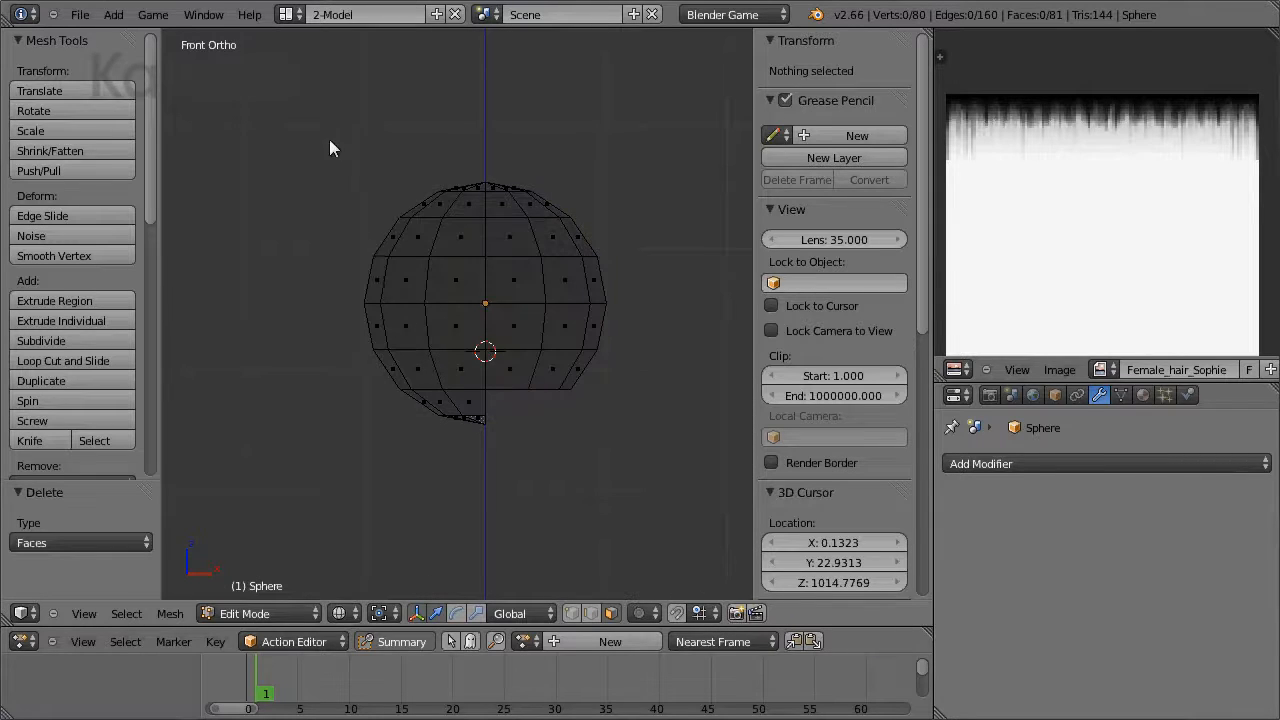
pyautogui.moveTo(327, 122); pyautogui.dragTo(490, 487)
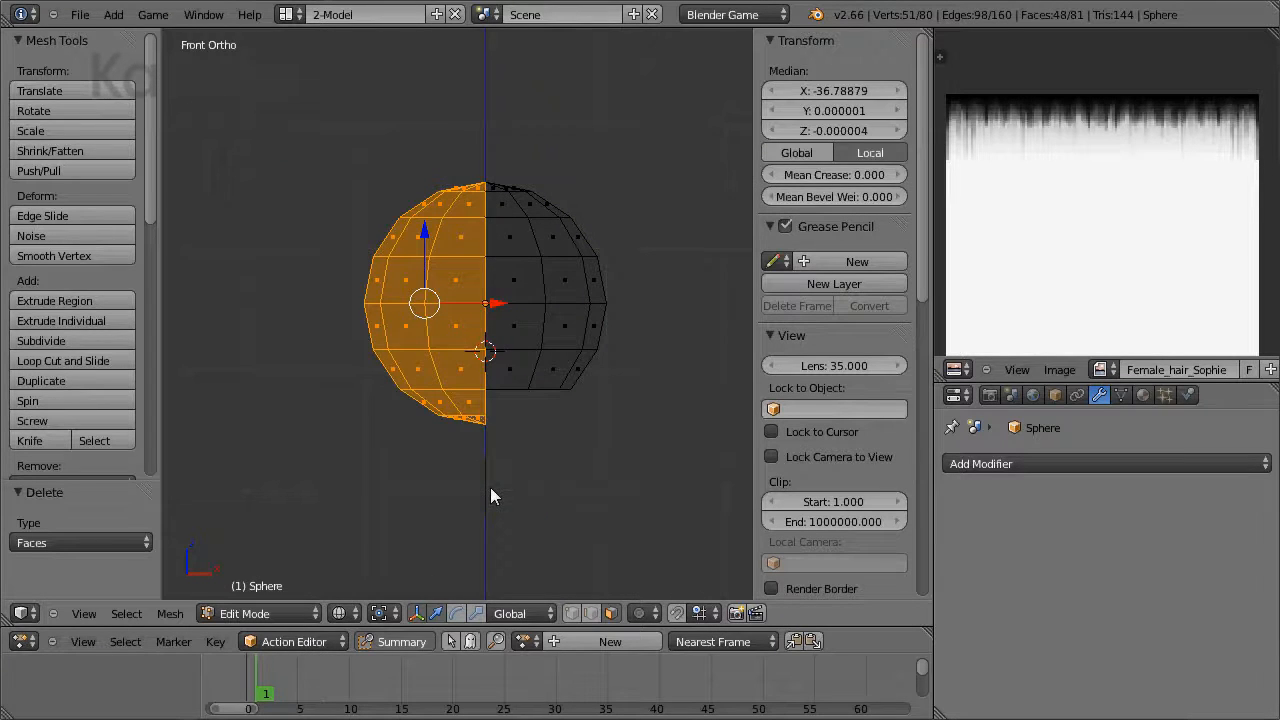
pyautogui.press('x')
pyautogui.click(490, 487)
# Step: Leave Edit Mode and add a Mirror modifier on the X axis to the half sphere
pyautogui.press('Tab')
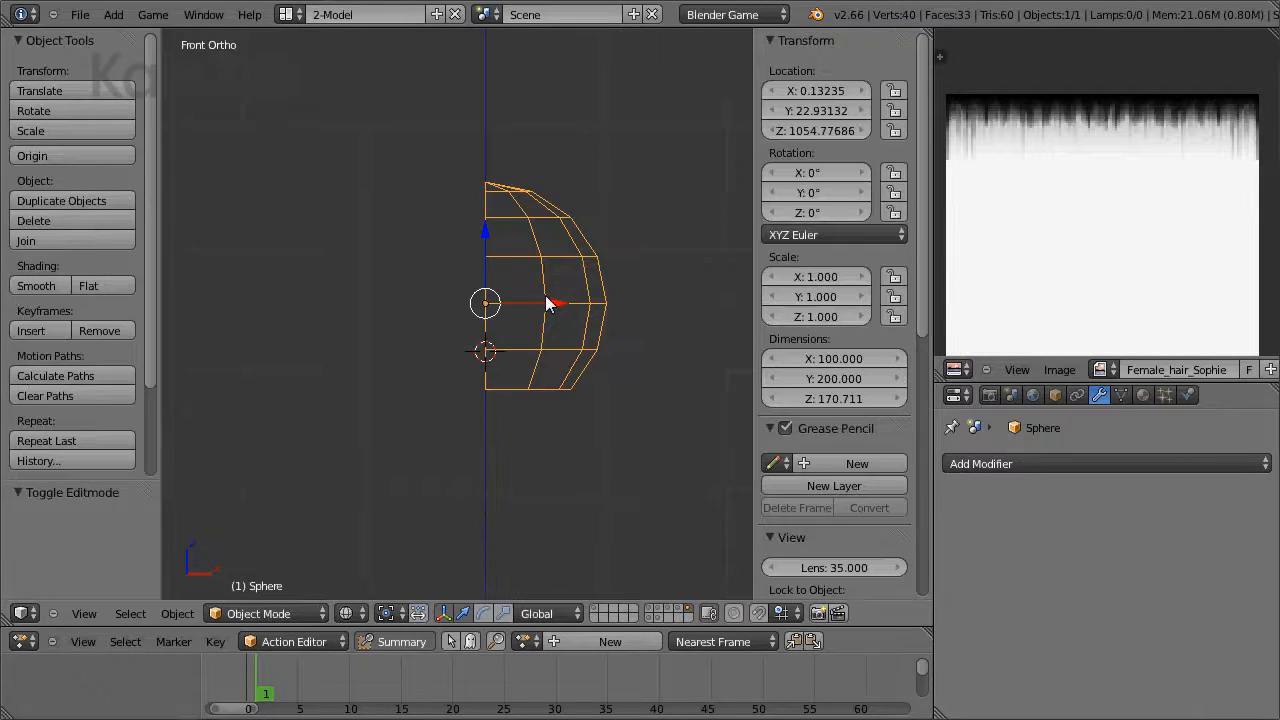
pyautogui.click(1038, 463)
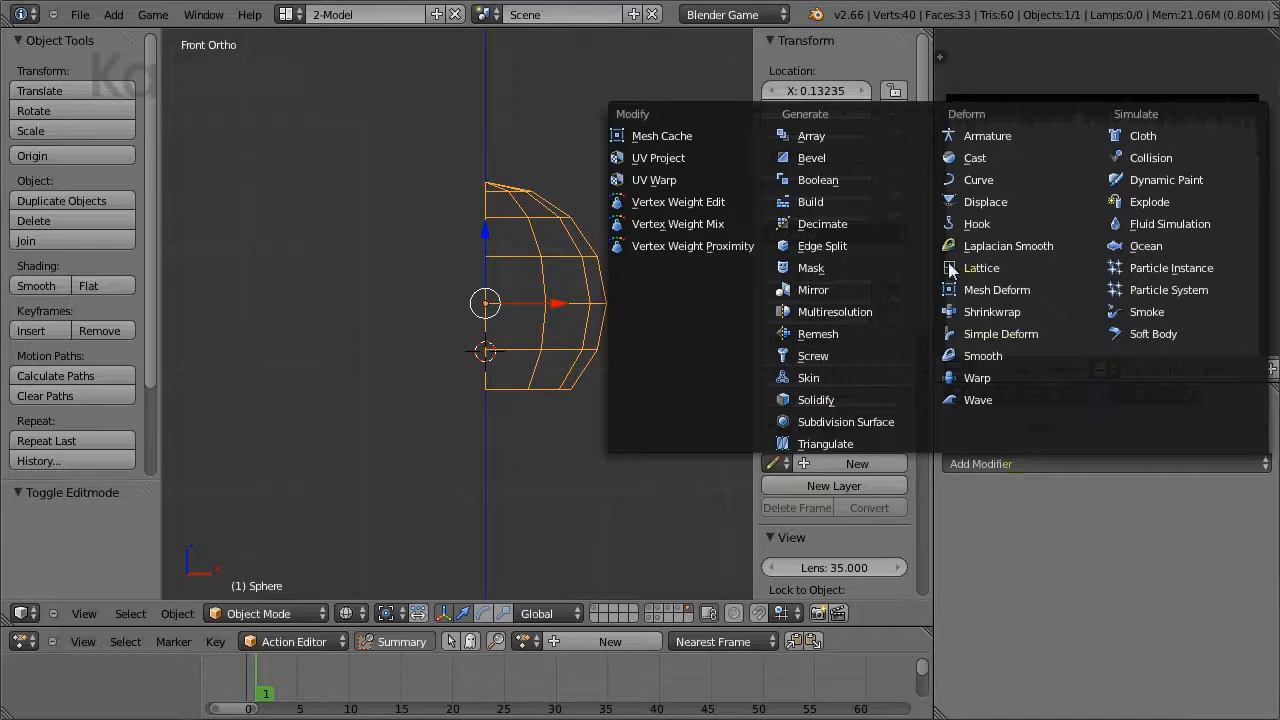
pyautogui.click(831, 290)
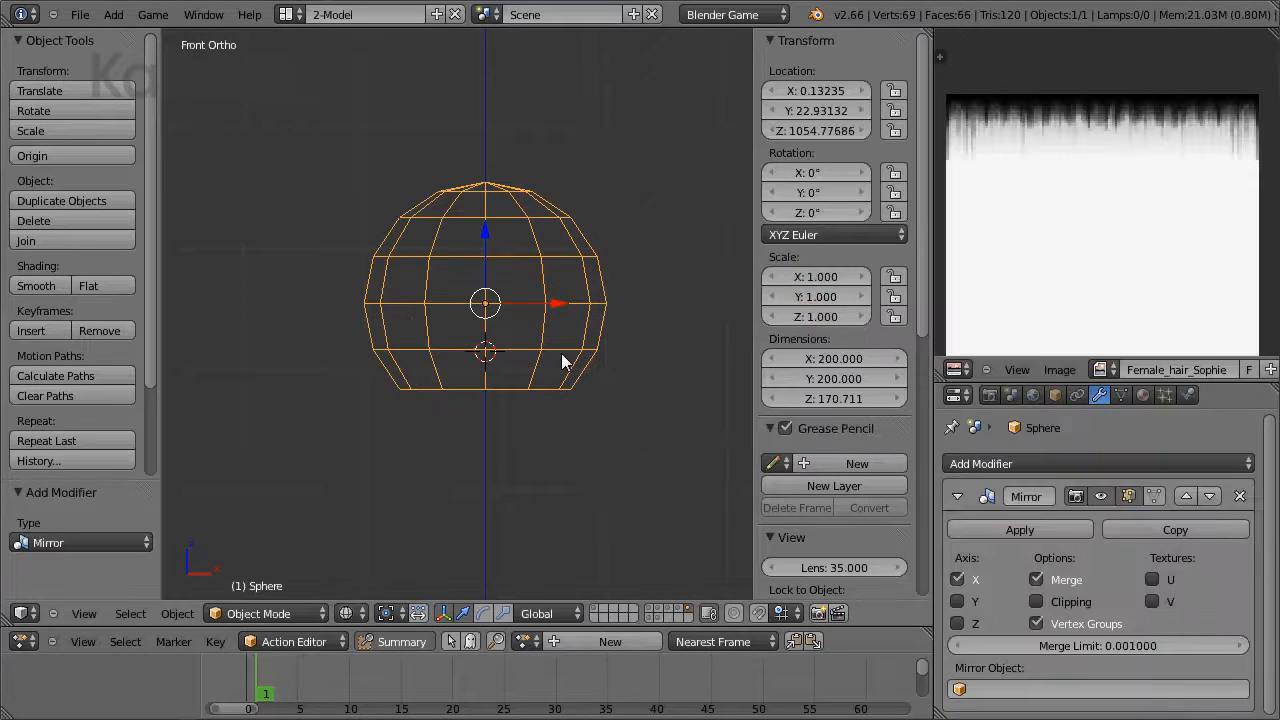
# Step: Fill the corner between two adjacent edges of the sphere's lower side rim with a triangular face, using edge selection
pyautogui.press('KP_5')
pyautogui.moveTo(561, 353)
pyautogui.mouseDown(button='middle')
pyautogui.moveTo(479, 358)
pyautogui.moveTo(502, 381)
pyautogui.mouseUp(button='middle')
pyautogui.press('z')
pyautogui.press('Tab')
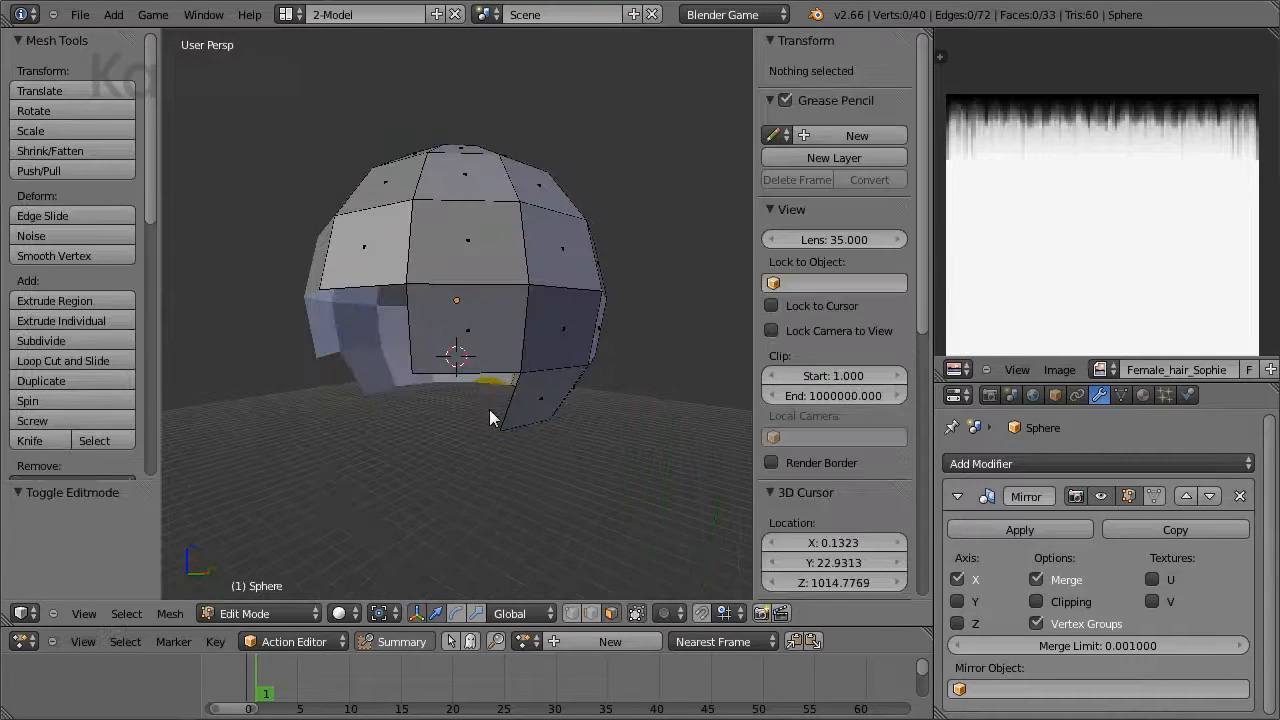
pyautogui.hotkey('ctrl', 'Tab')
pyautogui.click(453, 390)
pyautogui.rightClick(490, 357)
pyautogui.keyDown('shift'); pyautogui.rightClick(512, 393); pyautogui.keyUp('shift')
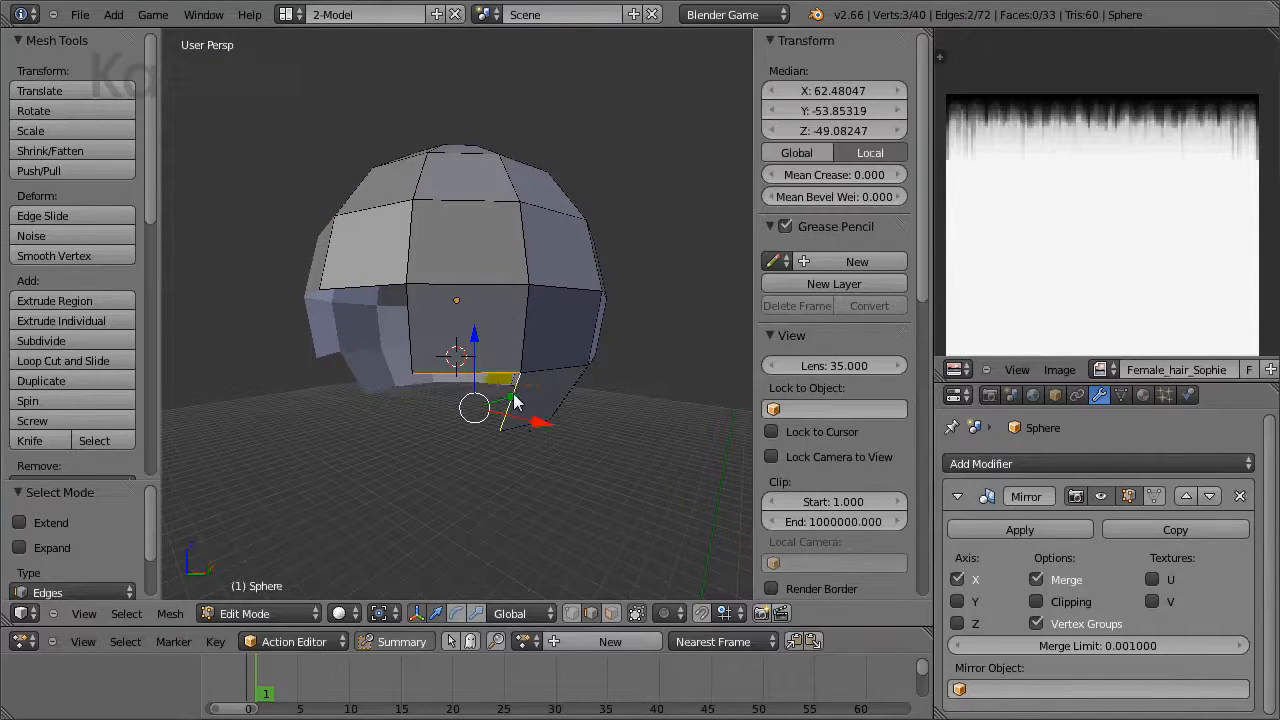
pyautogui.press('g')
pyautogui.rightClick(529, 430)
pyautogui.press('f')
# Step: Fill the corner between the horizontal and vertical edges at the front opening with a triangular face
pyautogui.rightClick(389, 276)
pyautogui.keyDown('shift'); pyautogui.rightClick(408, 318); pyautogui.keyUp('shift')
pyautogui.press('f')
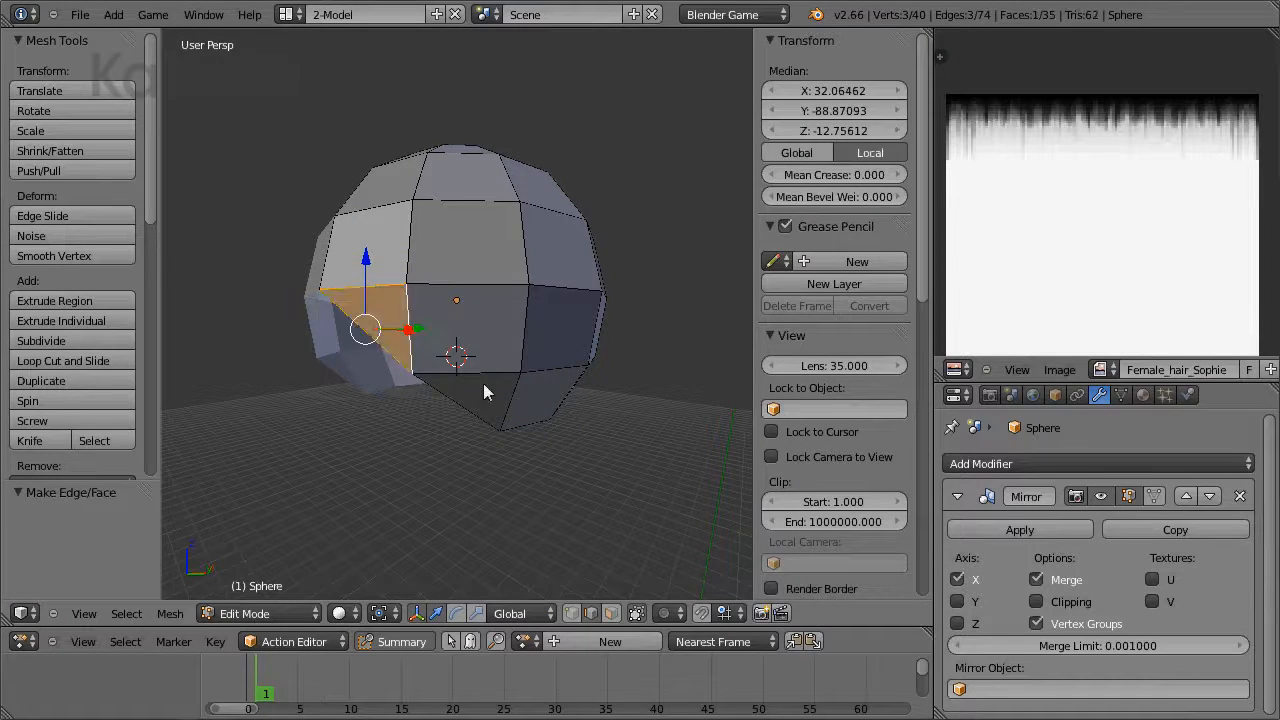
# Step: In vertex selection, raise the front rim vertex of the opening by about 12 units and shift it about 9 units forward
pyautogui.moveTo(483, 384); pyautogui.dragTo(524, 388, button='middle')
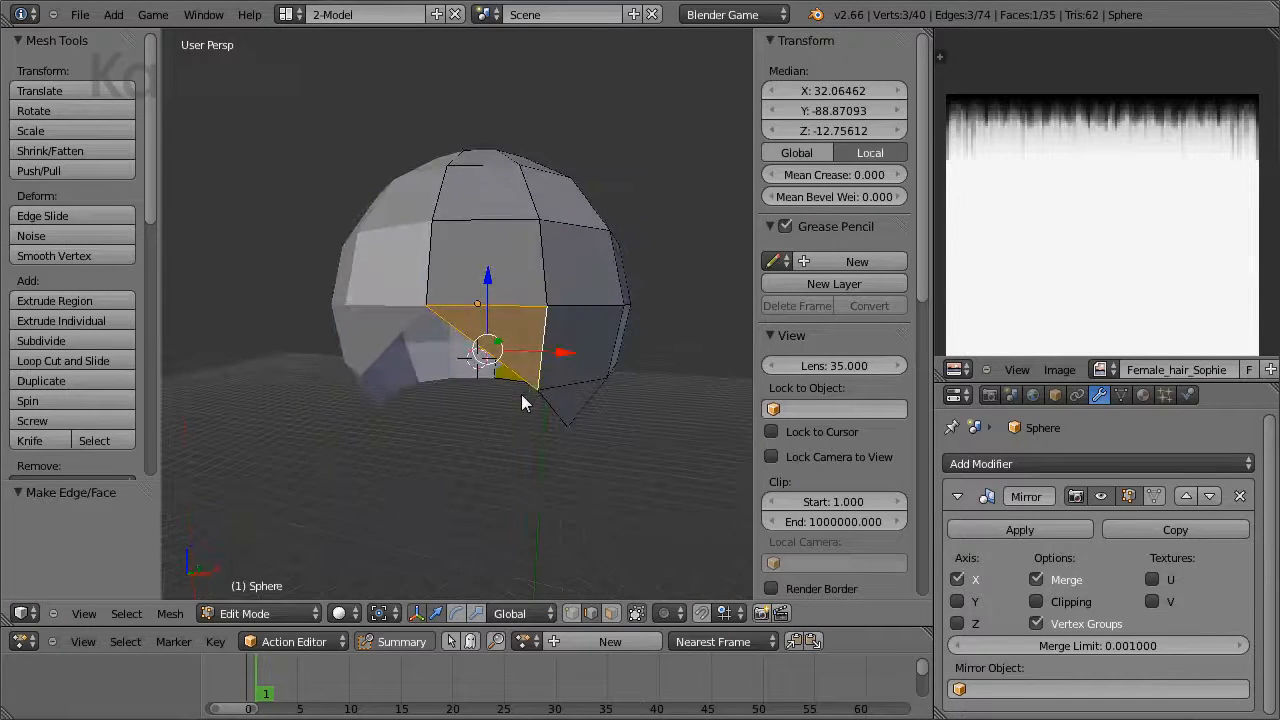
pyautogui.hotkey('ctrl', 'Tab')
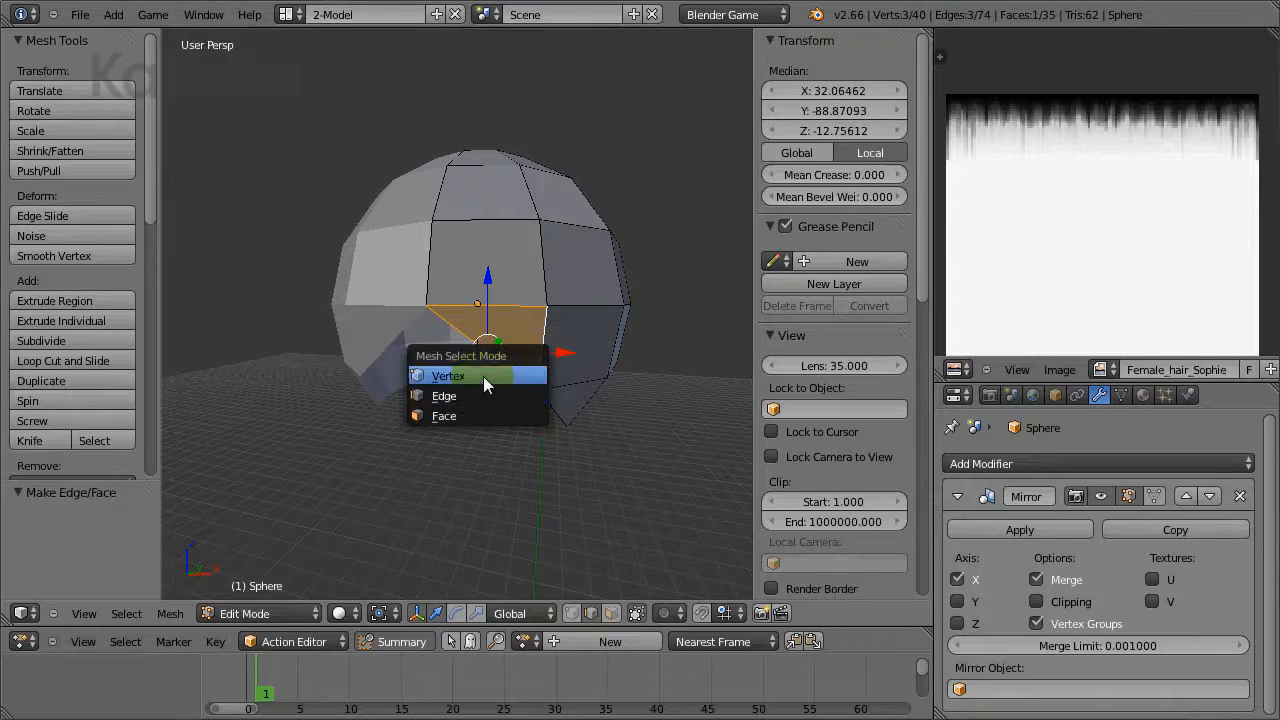
pyautogui.click(483, 376)
pyautogui.rightClick(537, 397)
pyautogui.press('g')
pyautogui.click(548, 374)
pyautogui.moveTo(548, 374); pyautogui.dragTo(445, 395, button='middle')
pyautogui.rightClick(312, 322)
pyautogui.rightClick(338, 372)
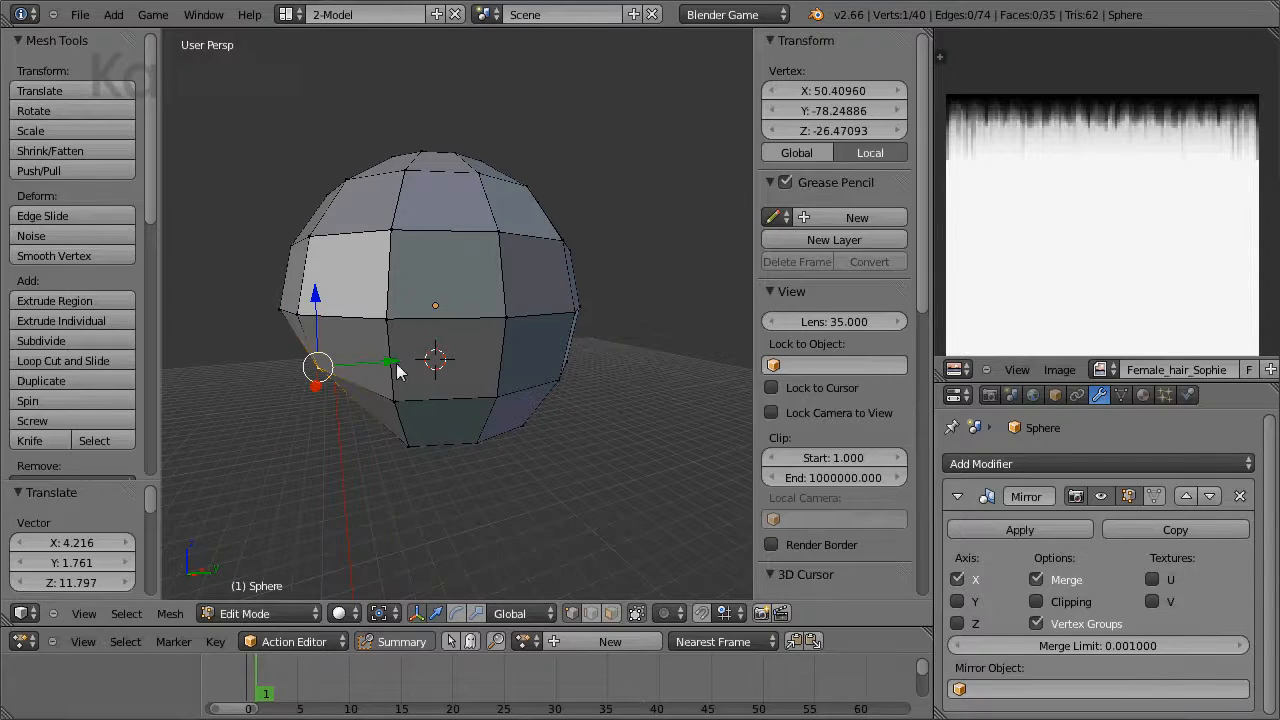
pyautogui.moveTo(396, 363); pyautogui.dragTo(379, 369)
# Step: Raise the two side vertices in the row above the sphere's bottom edge
pyautogui.rightClick(394, 399)
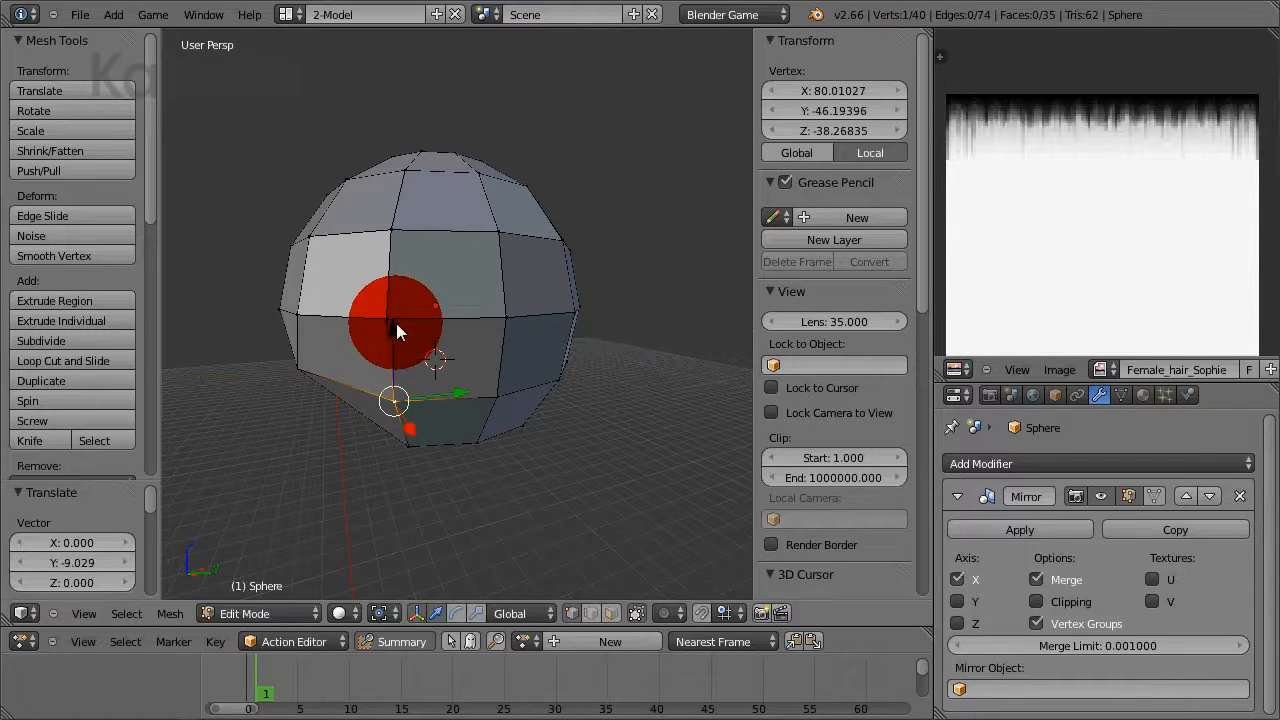
pyautogui.moveTo(396, 325); pyautogui.dragTo(407, 410)
pyautogui.rightClick(494, 394)
pyautogui.moveTo(503, 349); pyautogui.dragTo(501, 313)
# Step: Move the bottom edge's side vertex about 20 units outward in X and pull the neighbouring front vertex outward as well
pyautogui.rightClick(478, 432)
pyautogui.moveTo(480, 434); pyautogui.dragTo(578, 483, button='middle')
pyautogui.moveTo(590, 484); pyautogui.dragTo(619, 499)
pyautogui.rightClick(485, 464)
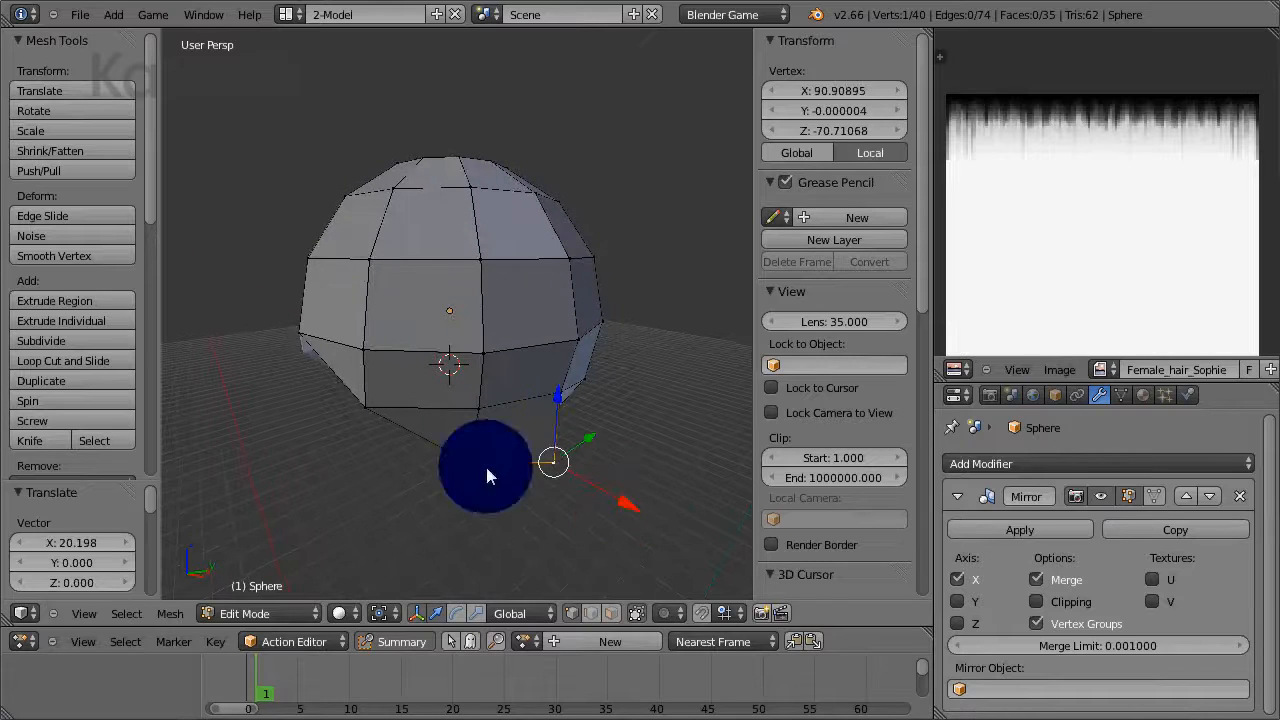
pyautogui.moveTo(527, 502)
pyautogui.mouseDown()
pyautogui.moveTo(550, 520)
pyautogui.moveTo(535, 513)
pyautogui.mouseUp()
# Step: Move the bottom vertex behind the side about 14 units backward in Y and 23 units outward in X
pyautogui.moveTo(535, 513); pyautogui.dragTo(477, 461, button='middle')
pyautogui.rightClick(478, 455)
pyautogui.moveTo(548, 443); pyautogui.dragTo(571, 447)
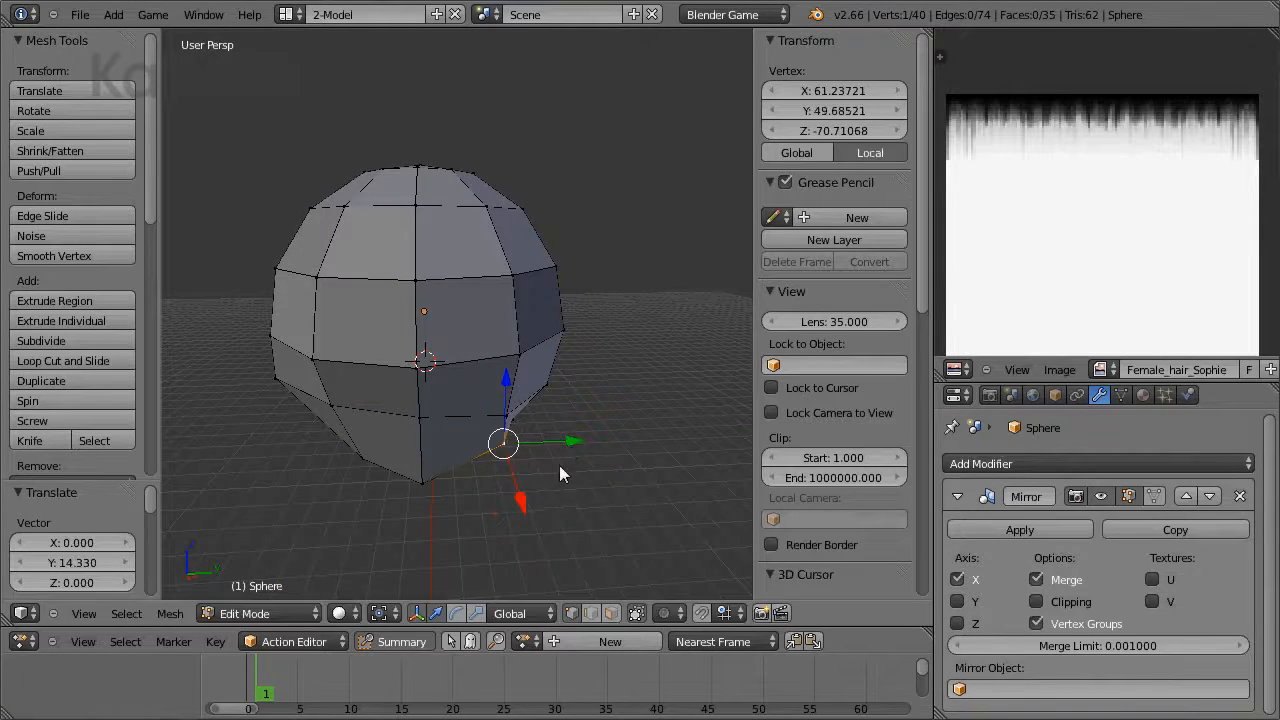
pyautogui.moveTo(517, 495)
pyautogui.mouseDown()
pyautogui.moveTo(527, 528)
pyautogui.moveTo(526, 515)
pyautogui.mouseUp()
# Step: Move the two rearmost bottom vertices backward in Y, the outer one by about 22 units
pyautogui.moveTo(535, 460); pyautogui.dragTo(438, 466, button='middle')
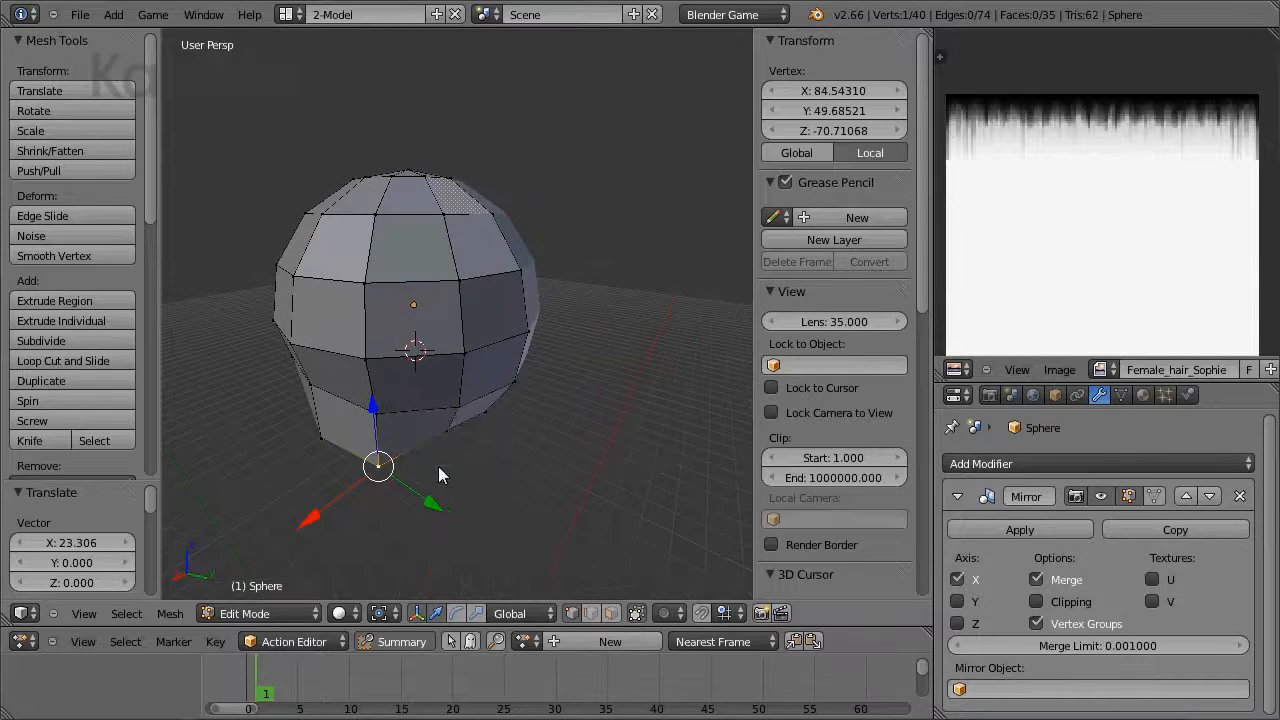
pyautogui.rightClick(448, 434)
pyautogui.moveTo(515, 471)
pyautogui.mouseDown()
pyautogui.moveTo(541, 494)
pyautogui.moveTo(525, 484)
pyautogui.mouseUp()
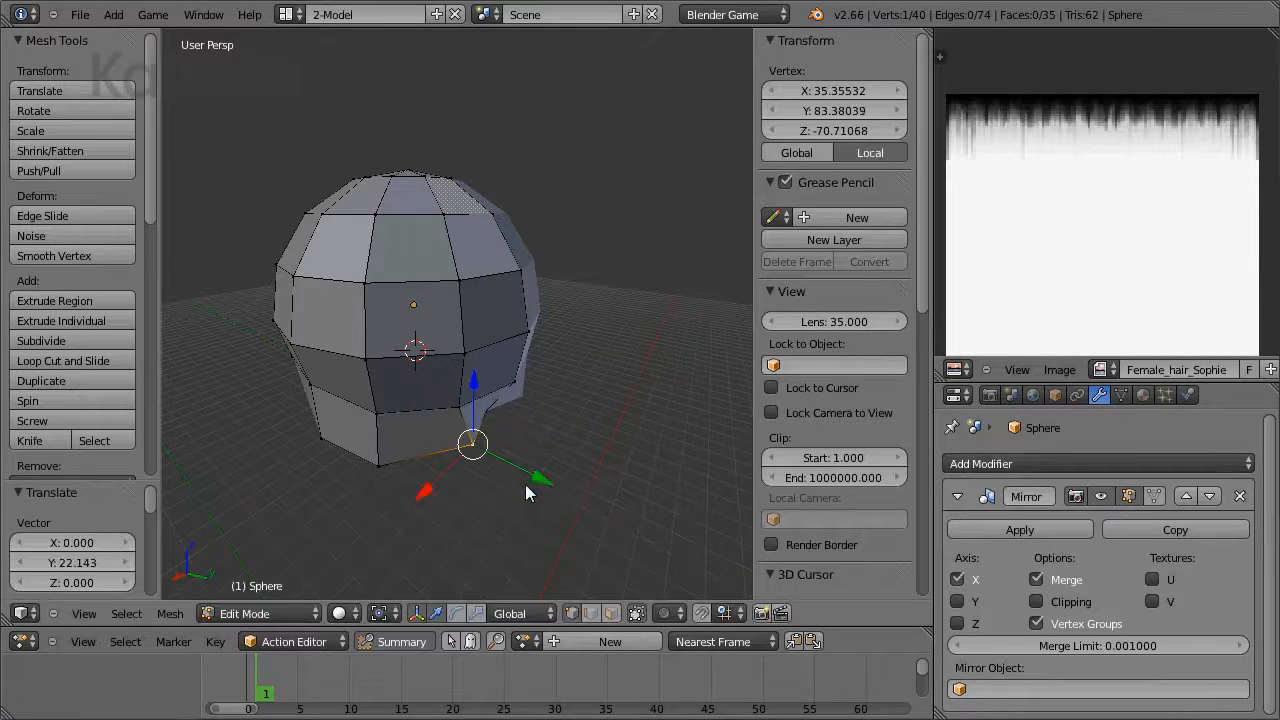
pyautogui.moveTo(525, 484); pyautogui.dragTo(451, 438, button='middle')
pyautogui.rightClick(449, 429)
pyautogui.moveTo(461, 457)
pyautogui.mouseDown()
pyautogui.moveTo(476, 491)
pyautogui.moveTo(472, 480)
pyautogui.mouseUp()
# Step: Pull the rear bottom vertex and the vertices in the row above it outward along X to widen the back
pyautogui.rightClick(392, 424)
pyautogui.moveTo(327, 455); pyautogui.dragTo(250, 432)
pyautogui.rightClick(325, 426)
pyautogui.moveTo(250, 432); pyautogui.dragTo(402, 364, button='middle')
pyautogui.rightClick(325, 384)
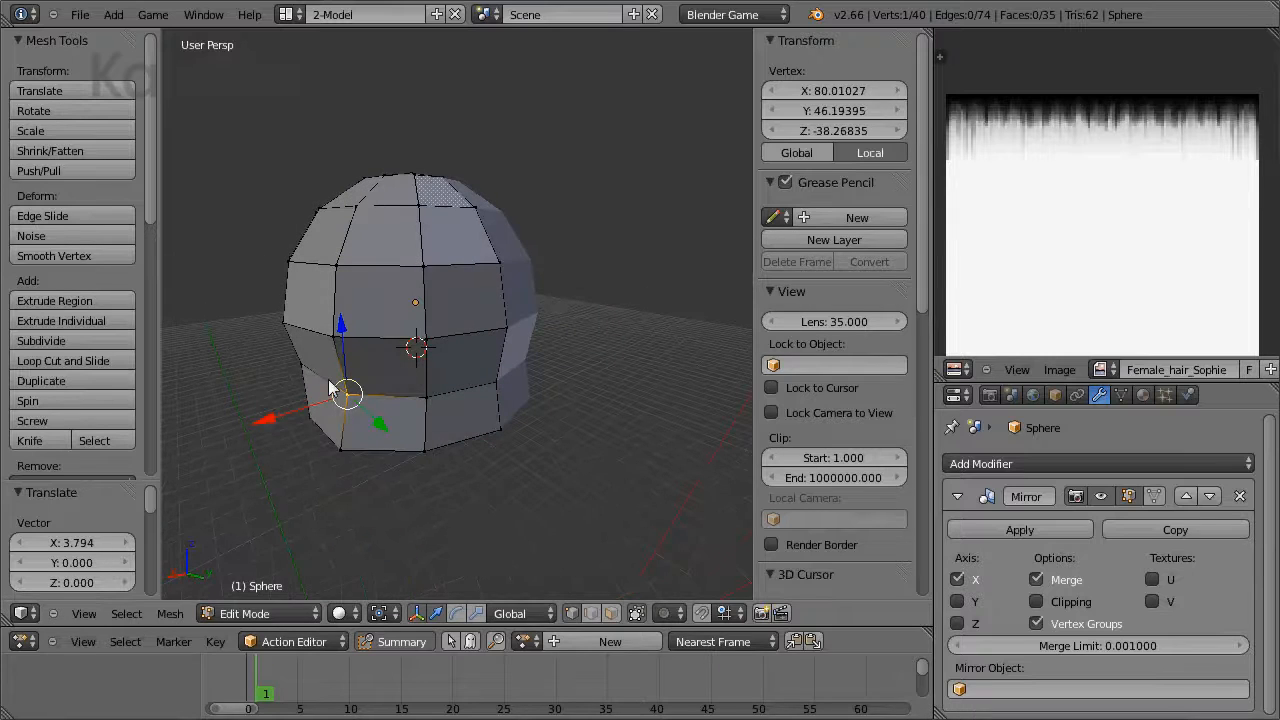
pyautogui.keyDown('shift'); pyautogui.rightClick(310, 371); pyautogui.keyUp('shift')
pyautogui.moveTo(240, 401); pyautogui.dragTo(262, 421)
# Step: Pull further rear vertices outward along X, the last one by about 7 units, to round the lower back
pyautogui.rightClick(335, 401)
pyautogui.moveTo(262, 421); pyautogui.dragTo(573, 415, button='middle')
pyautogui.rightClick(579, 418)
pyautogui.moveTo(662, 426); pyautogui.dragTo(688, 428)
pyautogui.rightClick(612, 348)
pyautogui.moveTo(673, 372); pyautogui.dragTo(700, 363)
# Step: Shift the bottom side vertex along Y, lower the vertex above it by about 5 units, and leave Edit Mode
pyautogui.moveTo(700, 363); pyautogui.dragTo(548, 450, button='middle')
pyautogui.rightClick(548, 452)
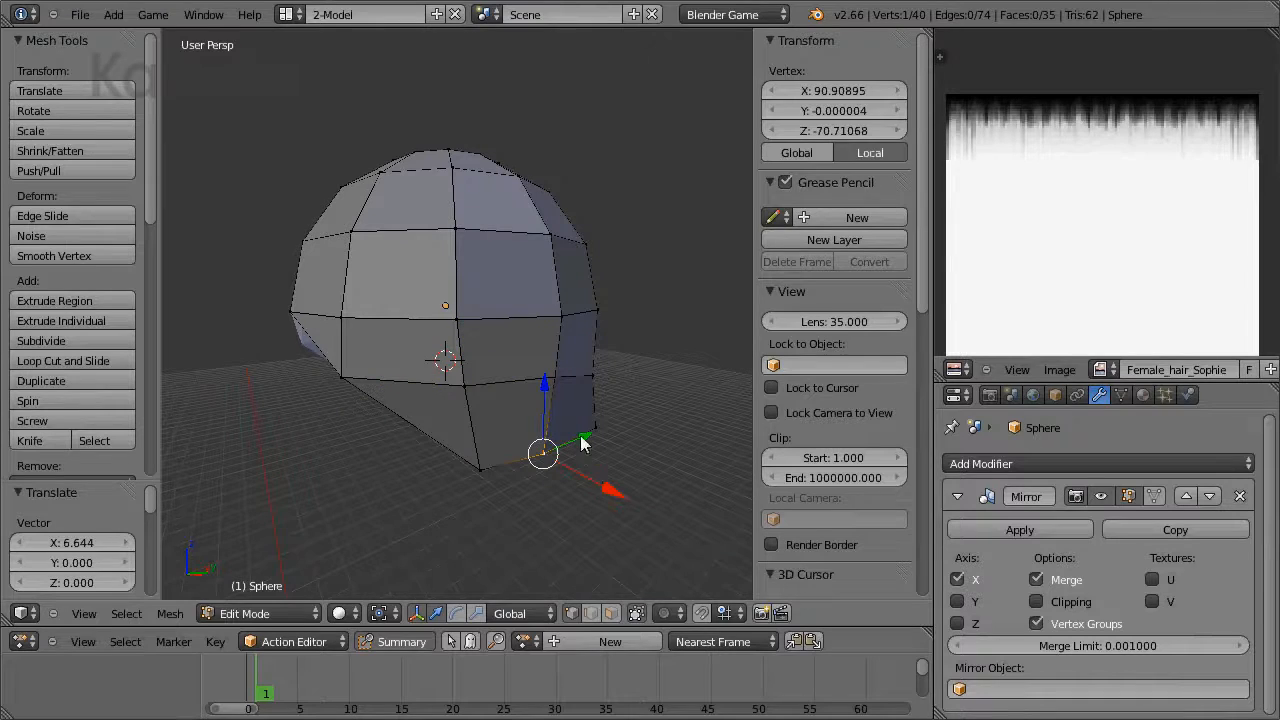
pyautogui.moveTo(584, 440); pyautogui.dragTo(589, 433)
pyautogui.moveTo(550, 440)
pyautogui.mouseDown(button='middle')
pyautogui.moveTo(530, 430)
pyautogui.moveTo(544, 423)
pyautogui.mouseUp(button='middle')
pyautogui.rightClick(498, 368)
pyautogui.moveTo(498, 368); pyautogui.dragTo(497, 381)
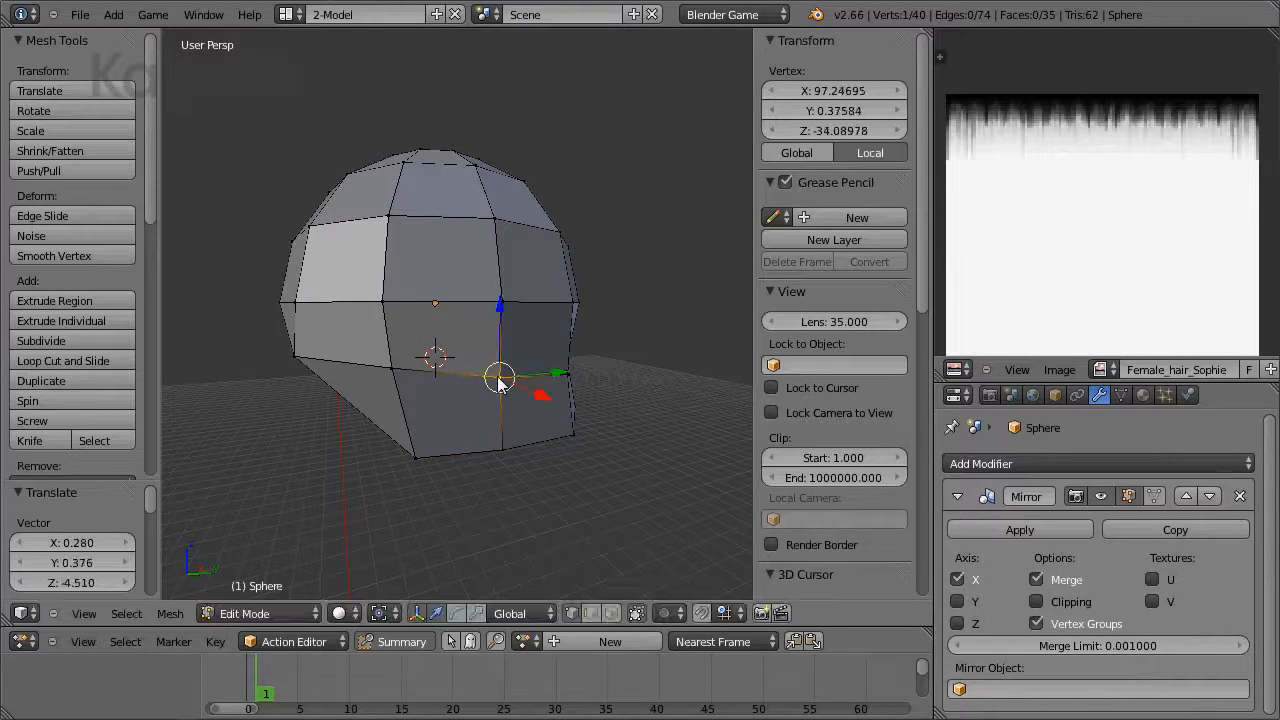
pyautogui.moveTo(497, 381); pyautogui.dragTo(546, 371, button='middle')
pyautogui.press('Tab')
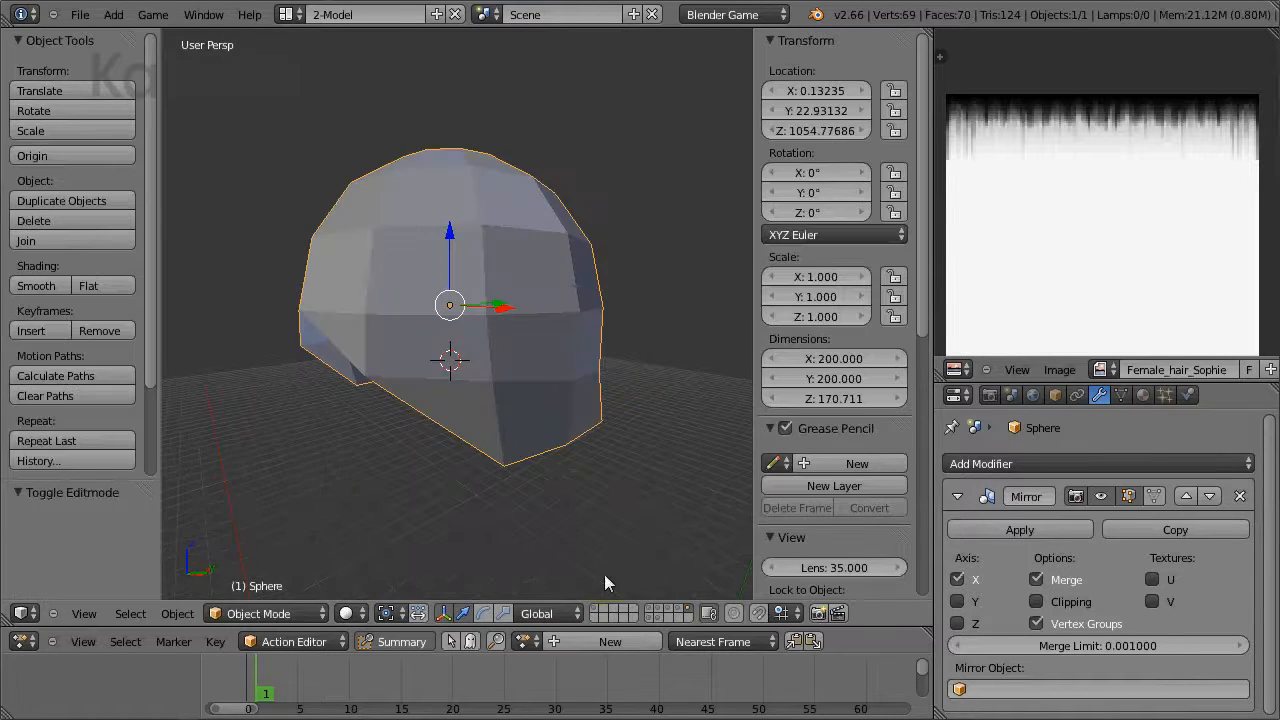
# Step: Shade the cube hair base smooth and check how it fits over the head
pyautogui.keyDown('shift'); pyautogui.click(663, 617); pyautogui.keyUp('shift')
pyautogui.moveTo(536, 486); pyautogui.dragTo(575, 424, button='middle')
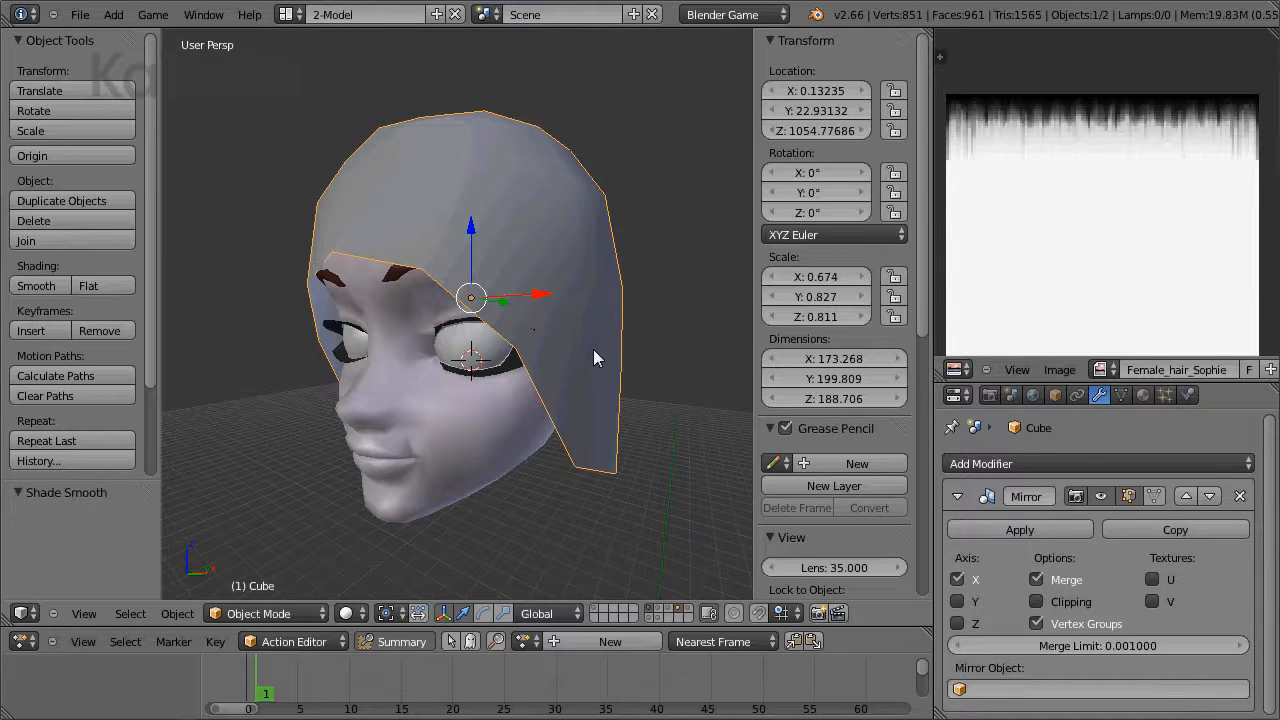
pyautogui.moveTo(607, 343); pyautogui.dragTo(607, 388, button='middle')
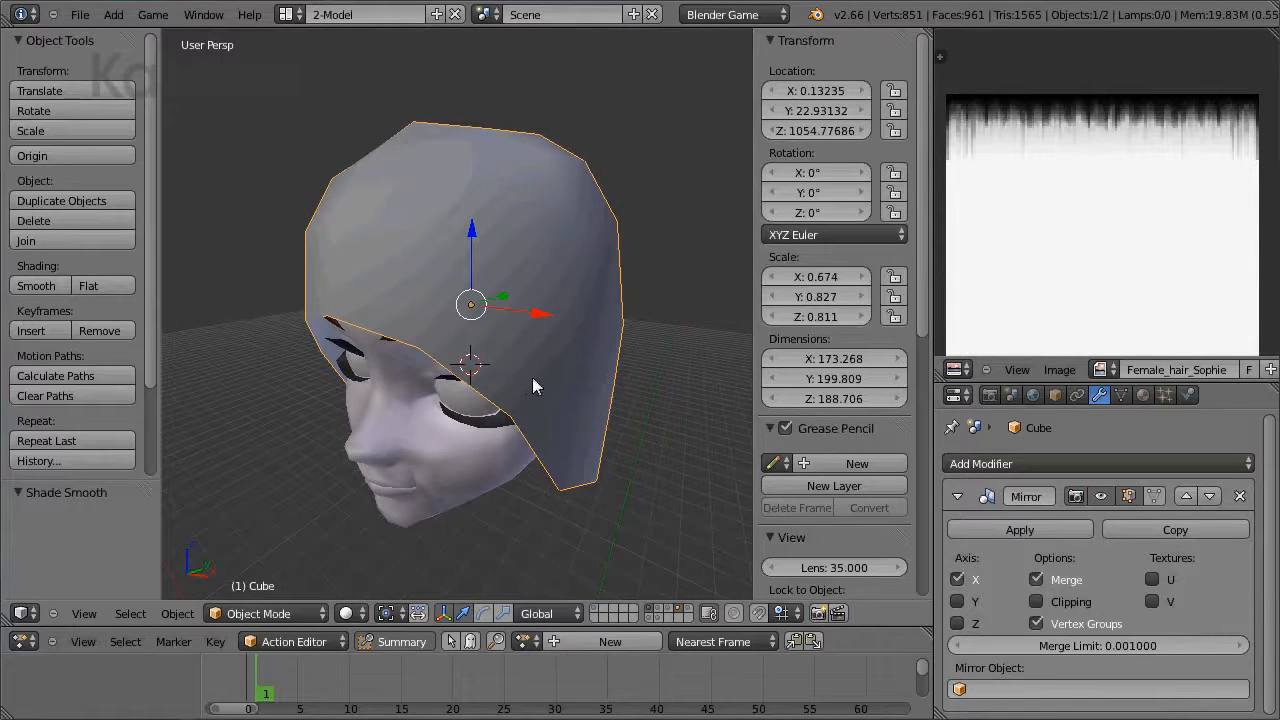
pyautogui.press('Tab')
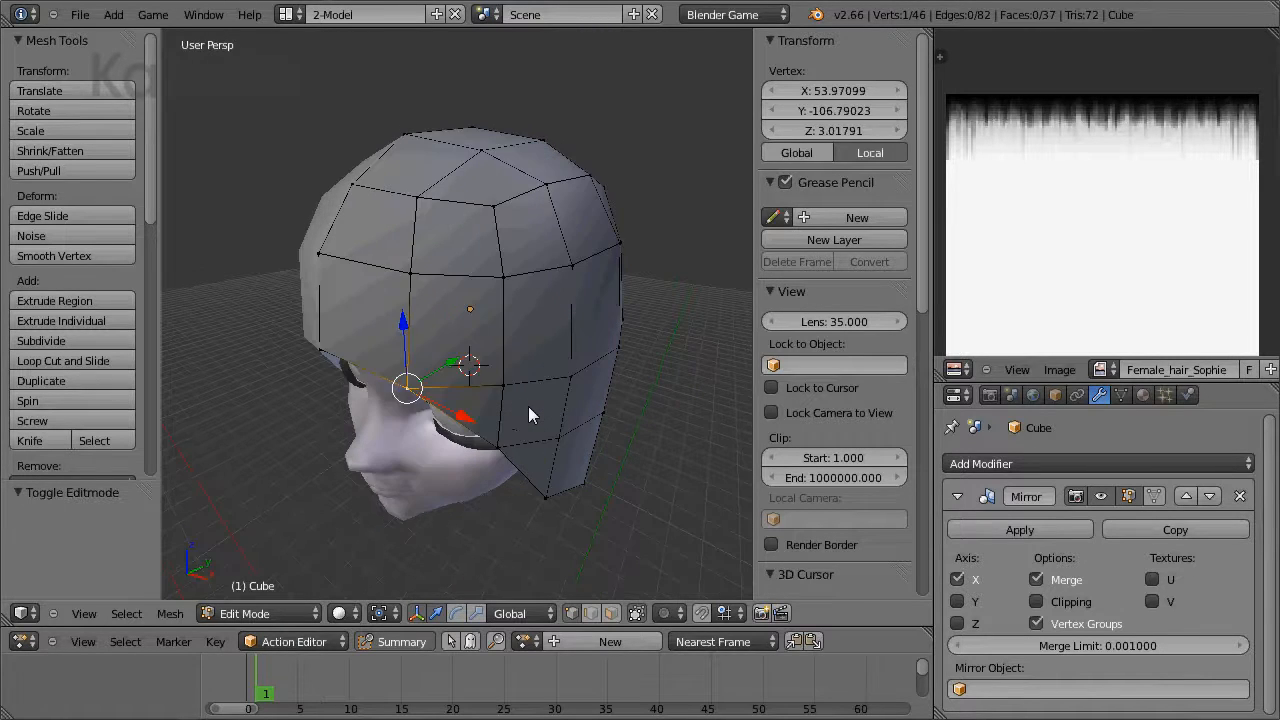
pyautogui.press('Tab')
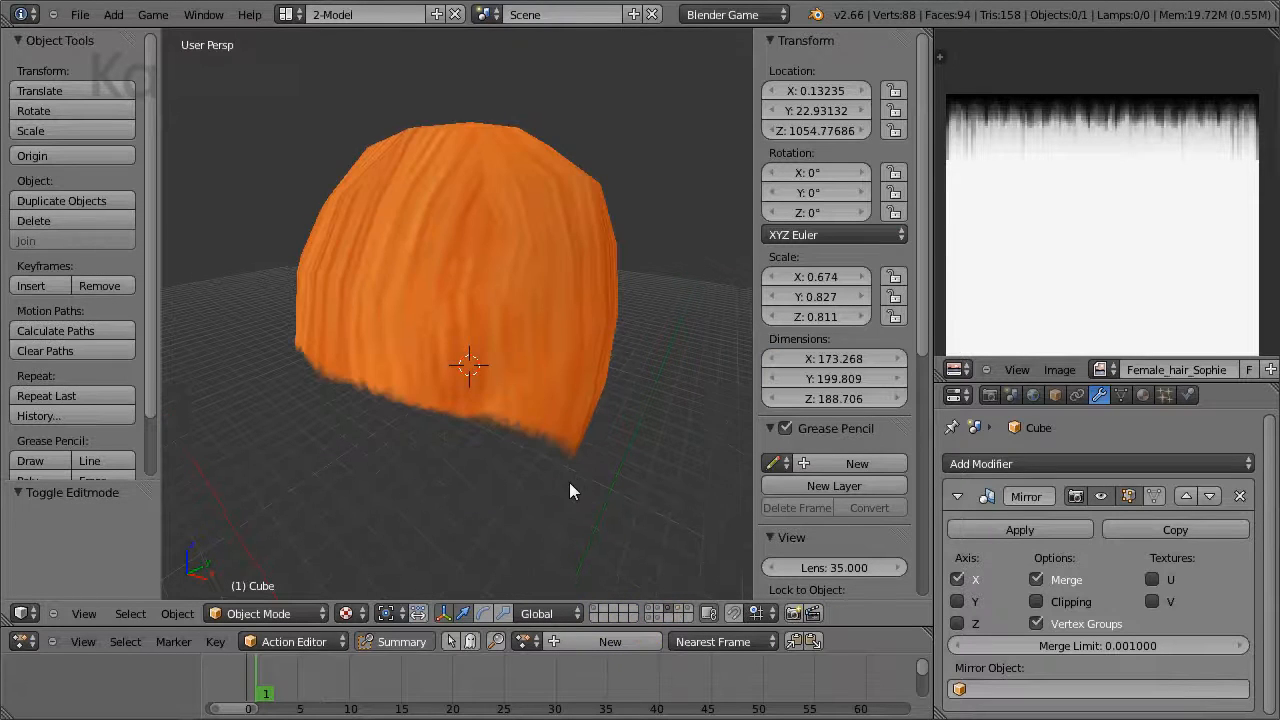
# Step: Examine how the orange hair texture flows over the crown and sides of the textured hair mesh
pyautogui.moveTo(569, 483); pyautogui.dragTo(557, 564, button='middle')
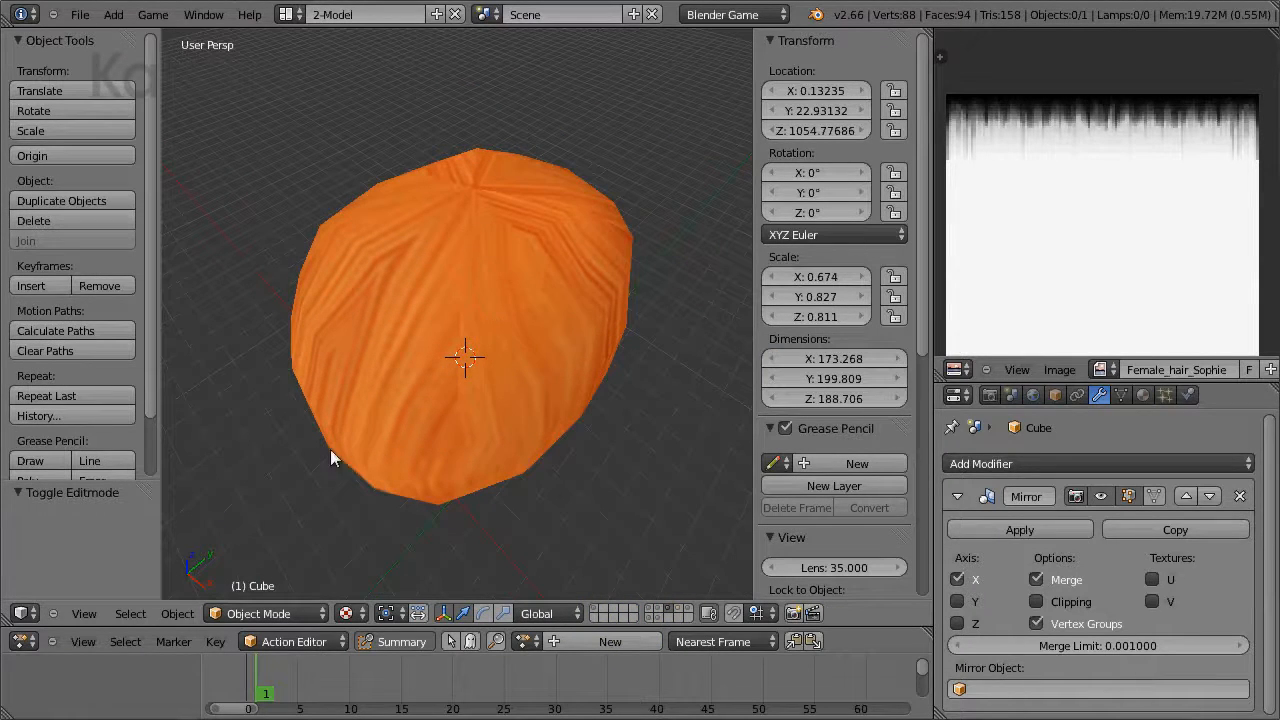
pyautogui.moveTo(360, 480); pyautogui.dragTo(662, 508, button='middle')
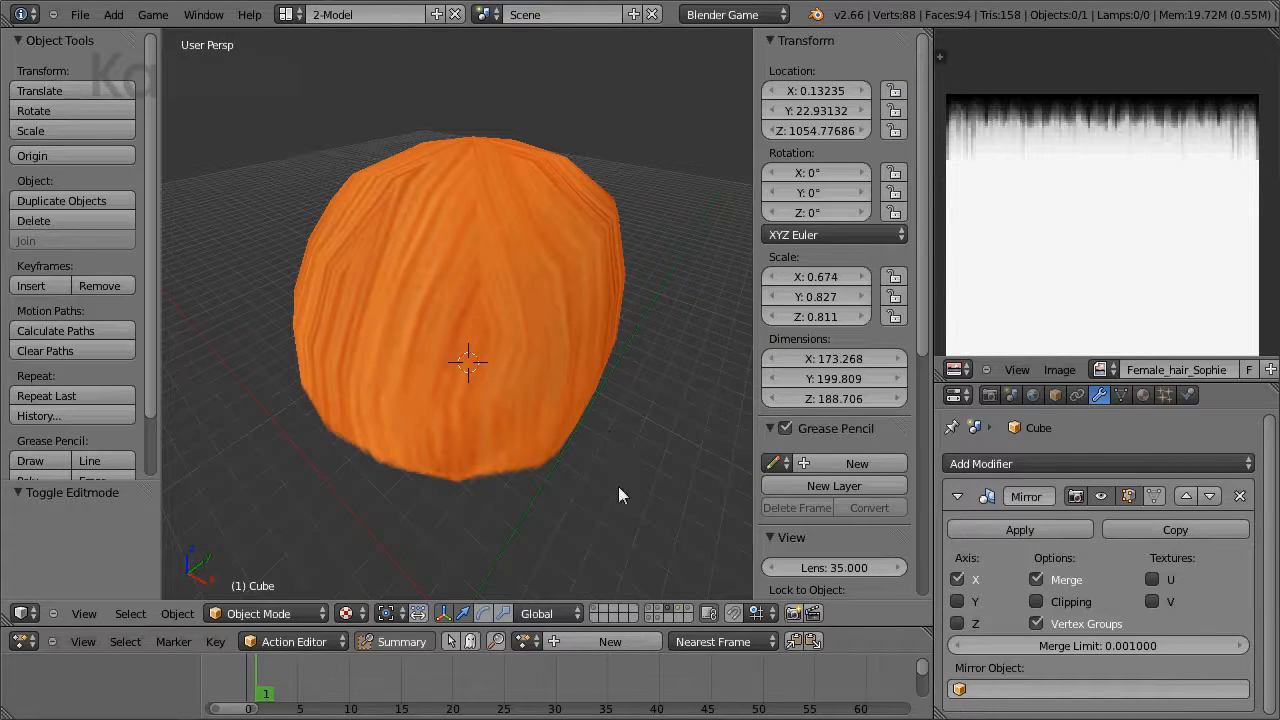
pyautogui.moveTo(459, 511); pyautogui.dragTo(610, 563, button='middle')
# Step: Switch to the layer with the untextured cube hair base and unwrap all of its faces
pyautogui.click(683, 617)
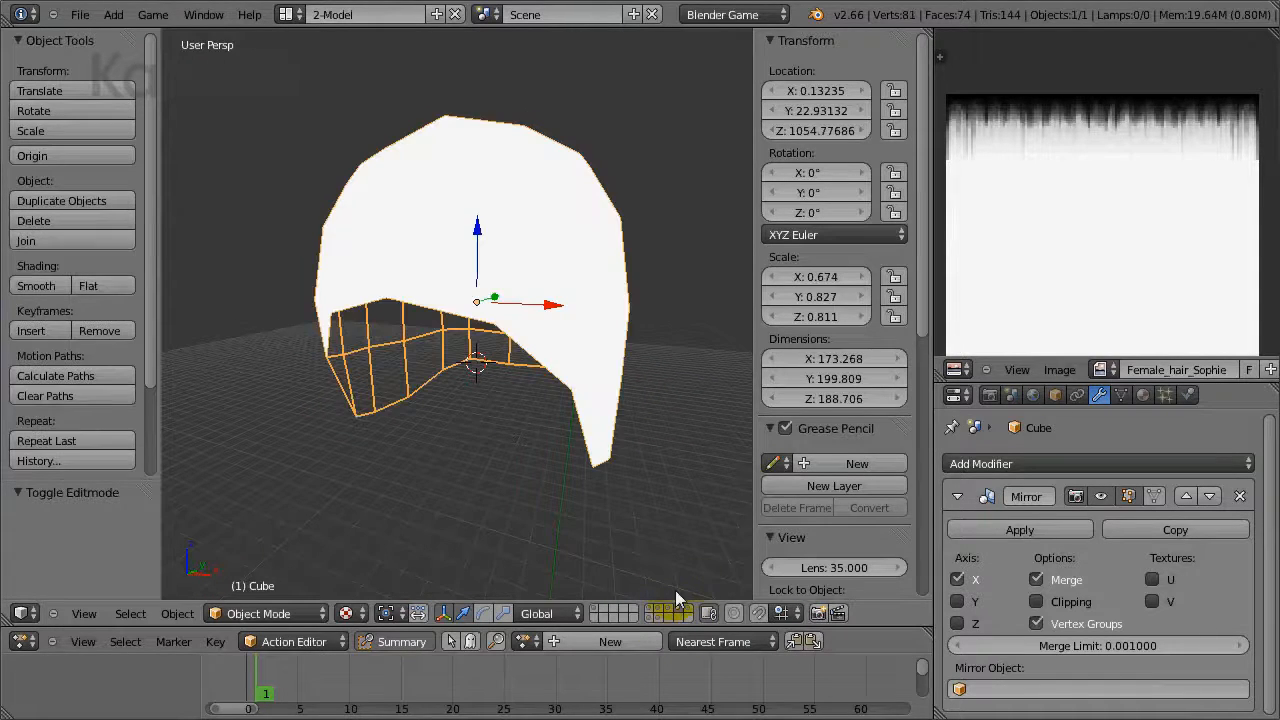
pyautogui.rightClick(585, 341)
pyautogui.press('Tab')
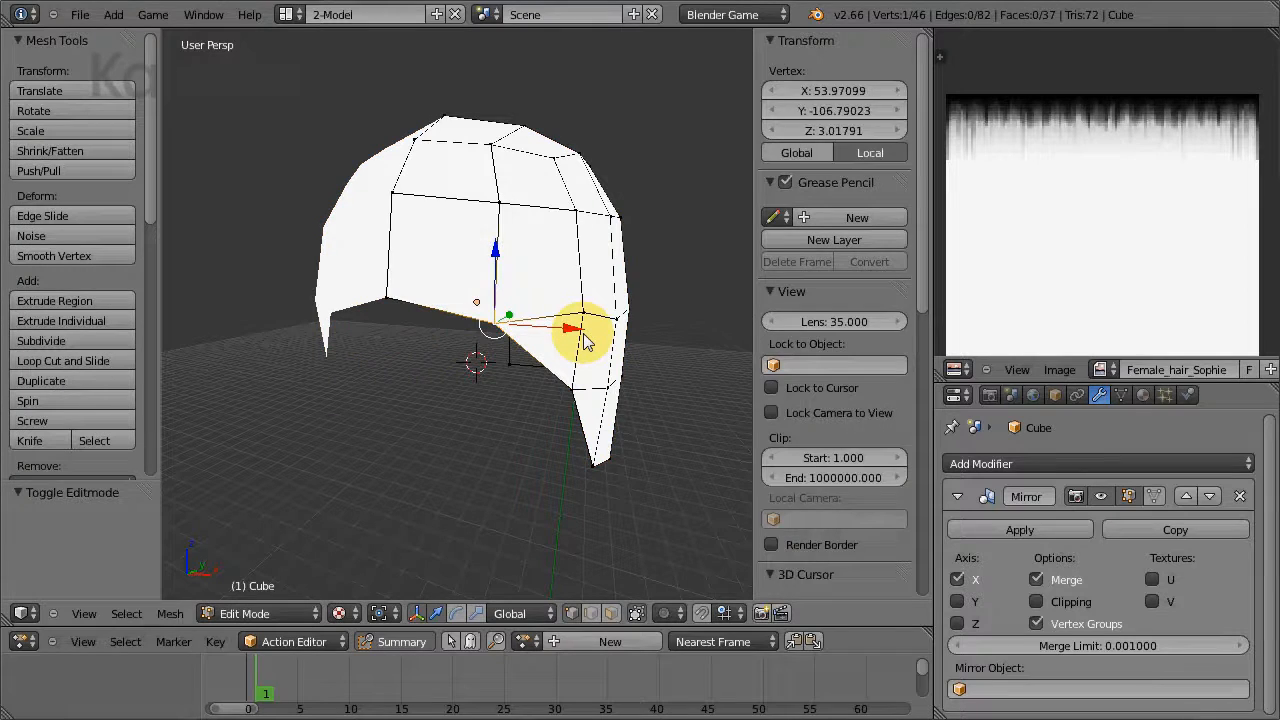
pyautogui.press('a')
pyautogui.press('u')
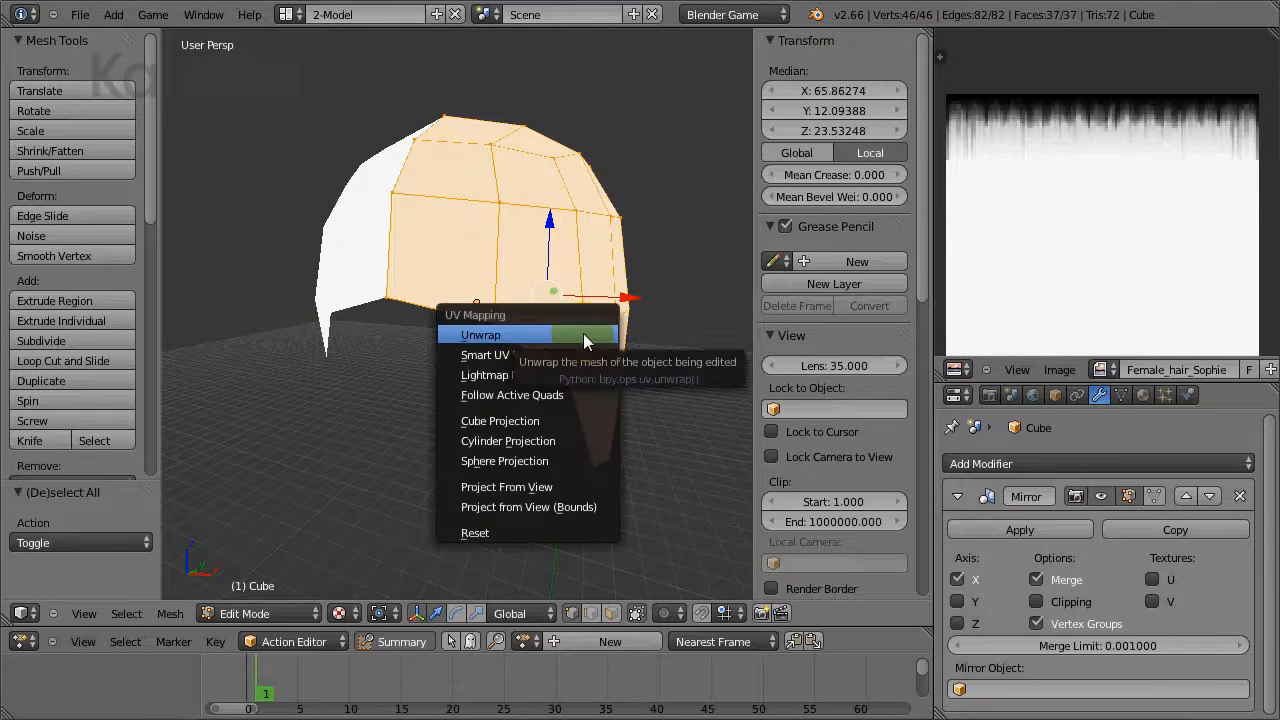
pyautogui.click(556, 333)
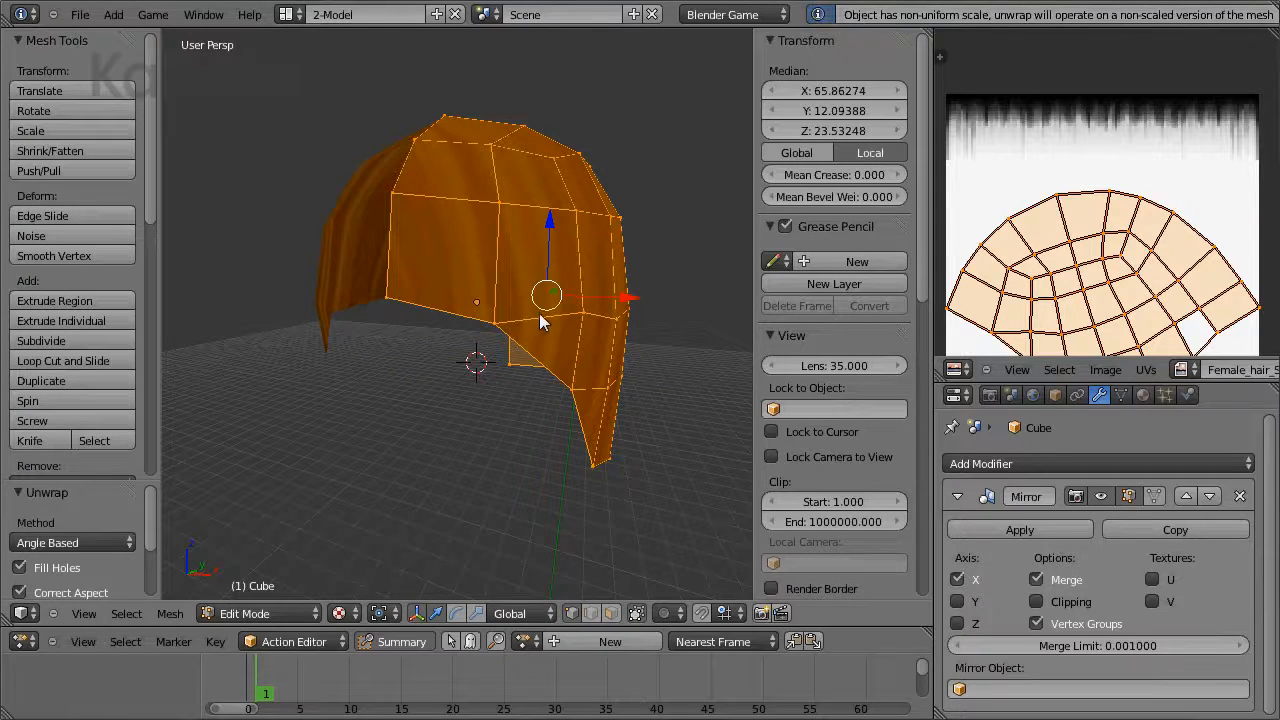
# Step: Assign the hair_redrooster.tga image to the unwrapped cube hair base
pyautogui.moveTo(598, 319); pyautogui.dragTo(556, 390, button='middle')
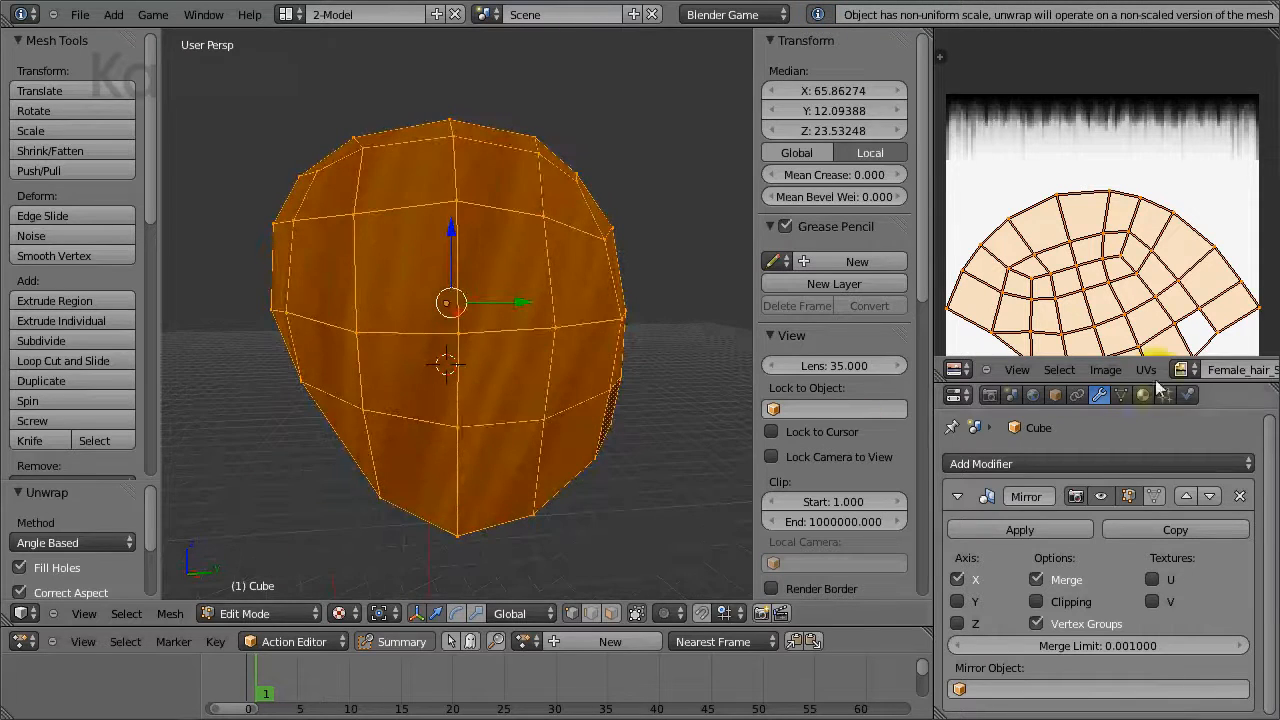
pyautogui.click(1187, 370)
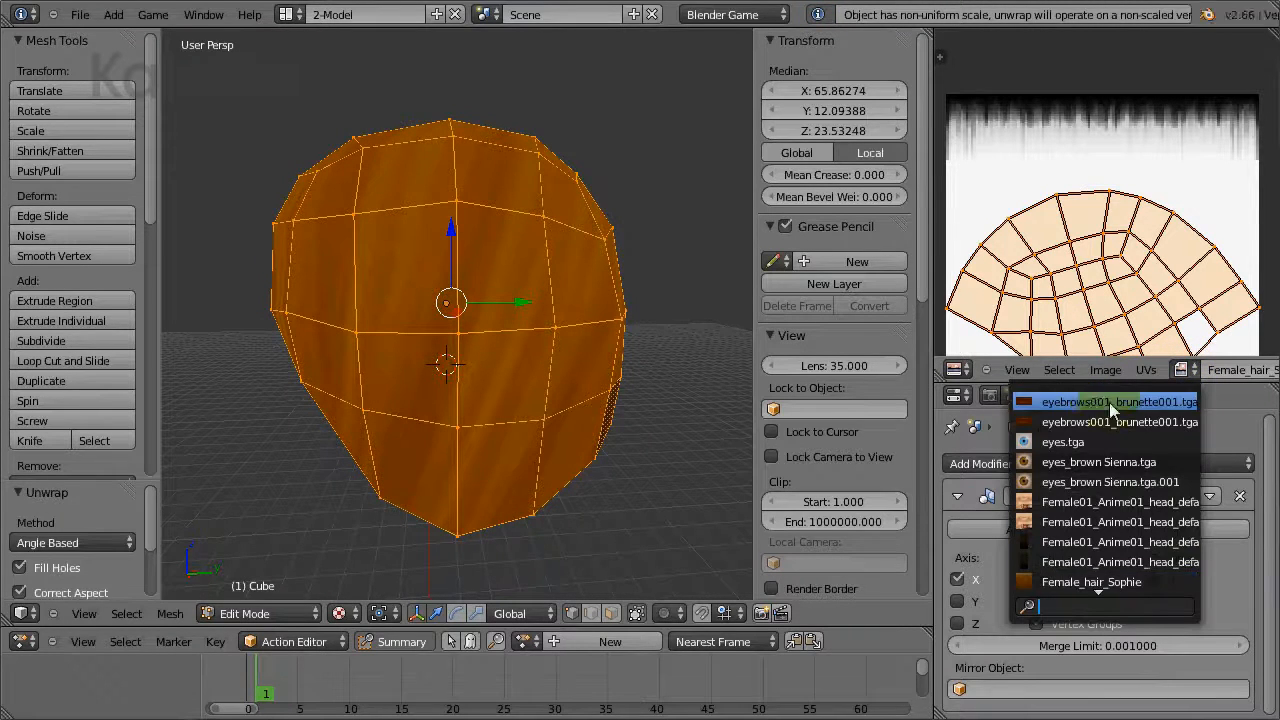
pyautogui.scroll(-4, 1086, 584)
pyautogui.scroll(-1, 1086, 584)
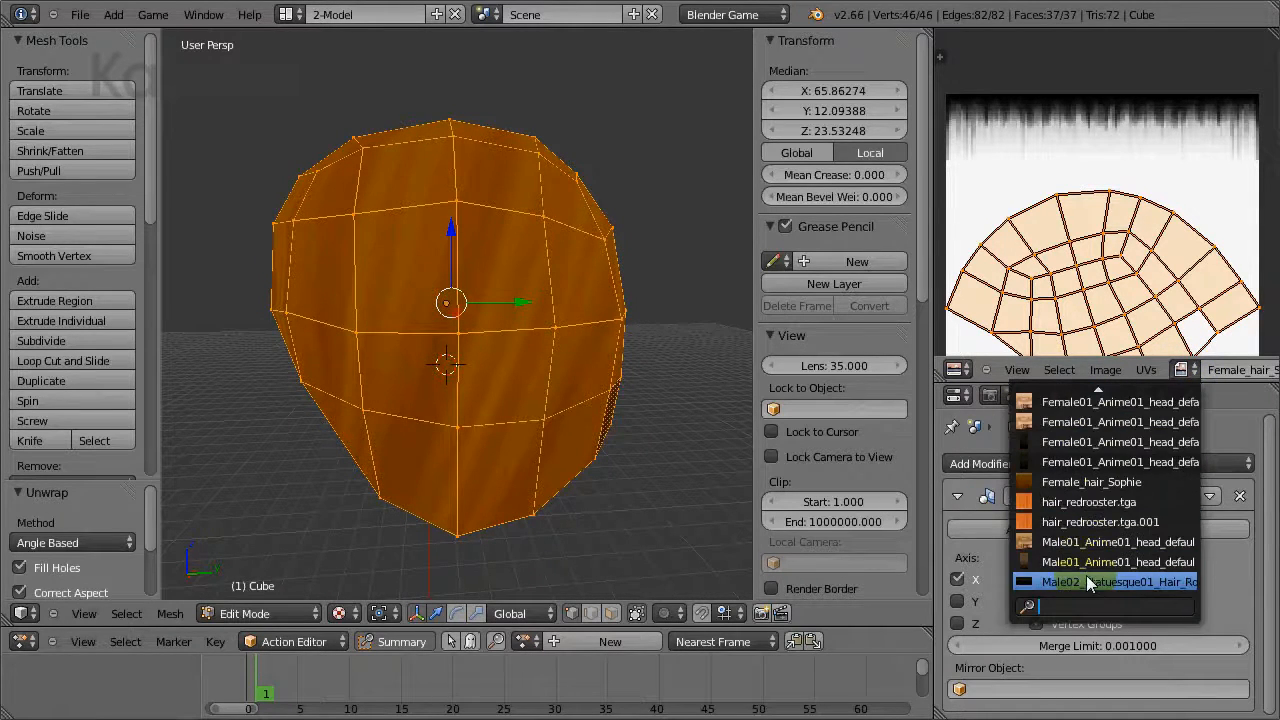
pyautogui.click(1086, 504)
pyautogui.scroll(-4, 1072, 250)
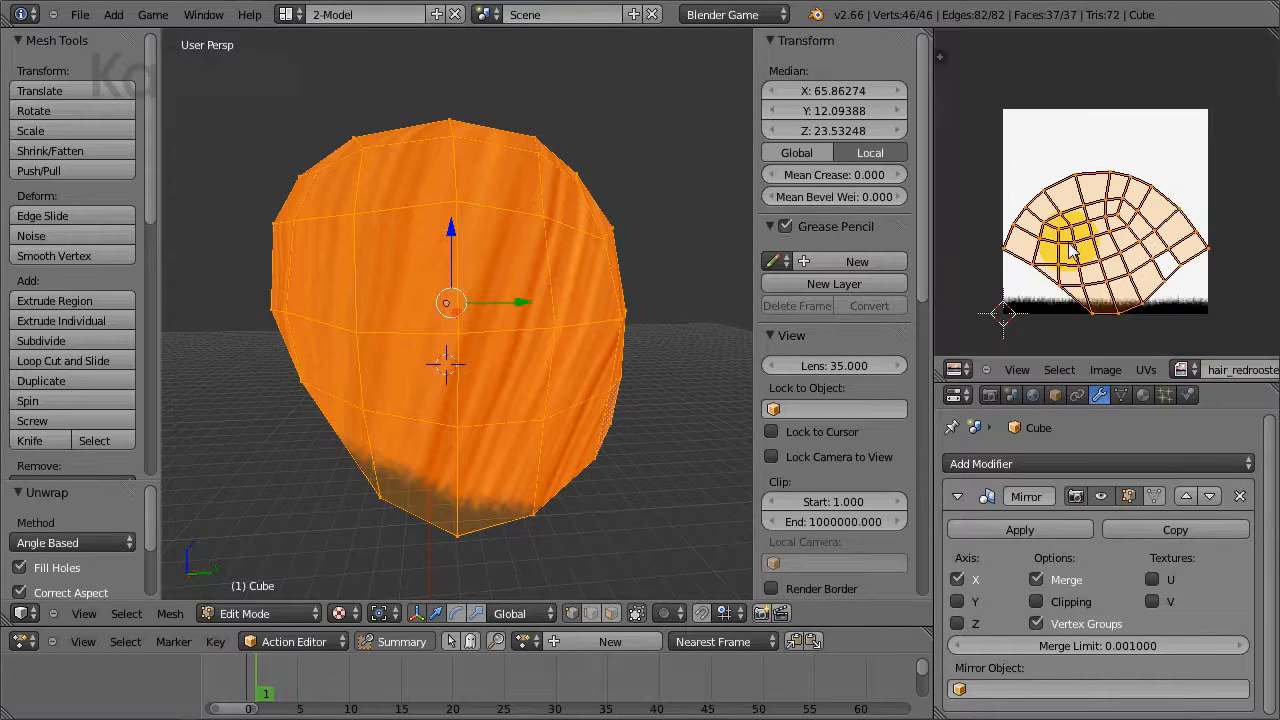
# Step: Change the UV editor's image display from alpha only to colour with alpha
pyautogui.scroll(-5, 1165, 372)
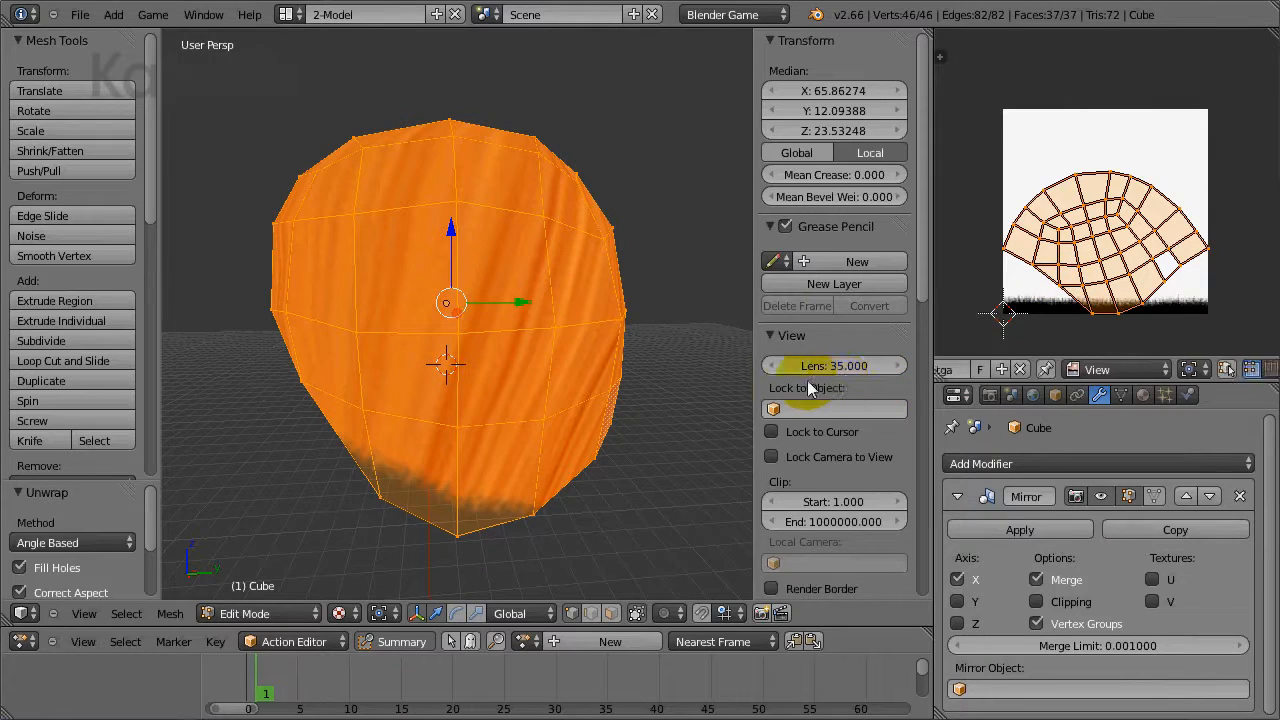
pyautogui.moveTo(567, 381); pyautogui.dragTo(305, 383, button='middle')
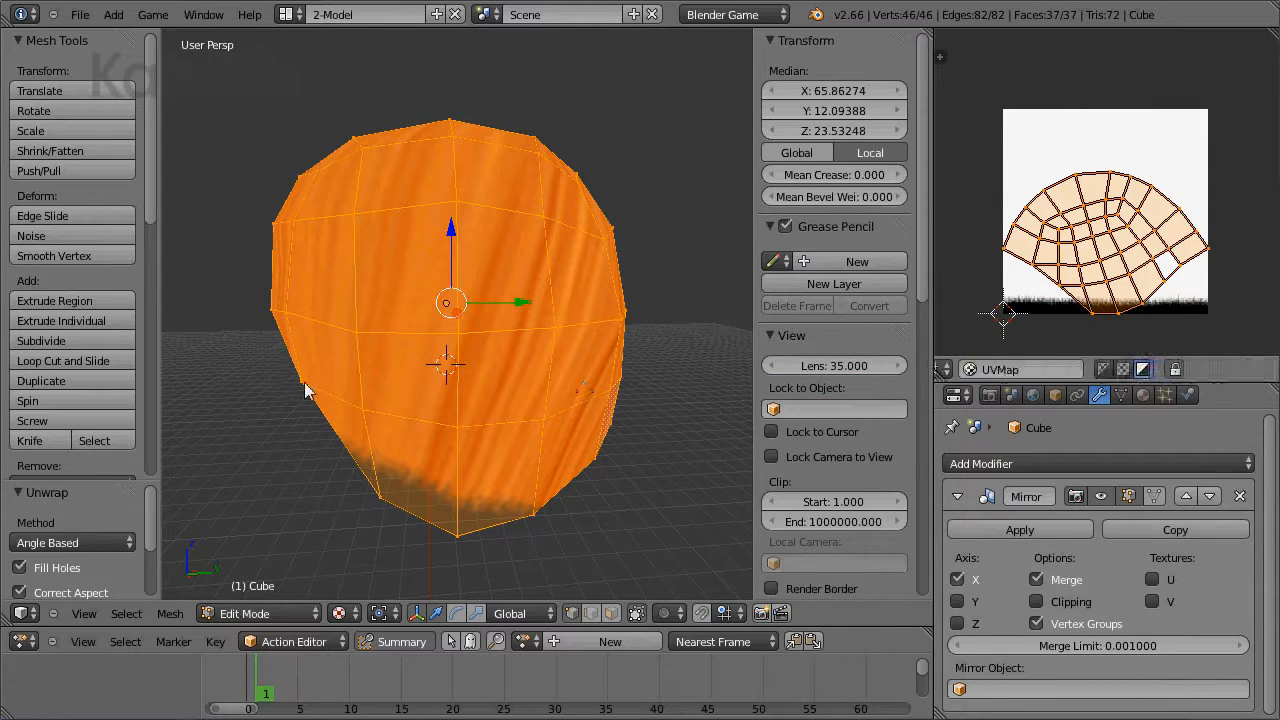
pyautogui.click(1125, 371)
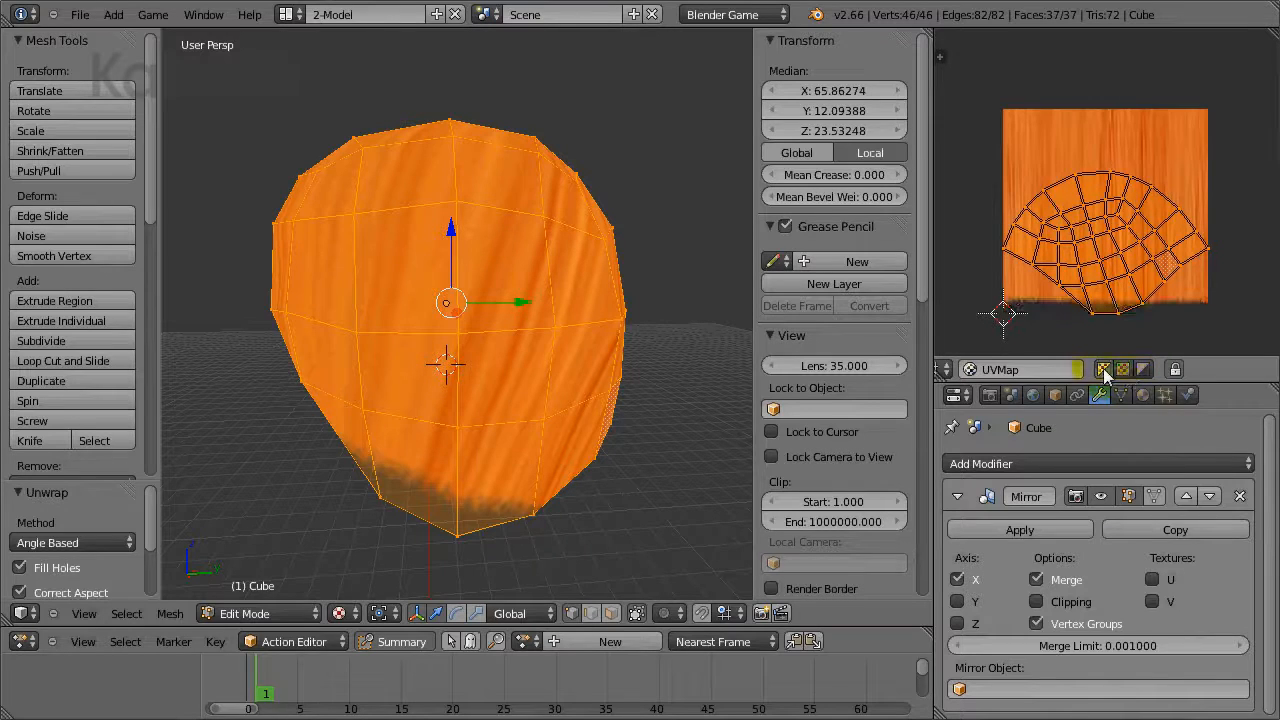
# Step: Show only the hair image's alpha channel in the UV editor
pyautogui.click(1143, 371)
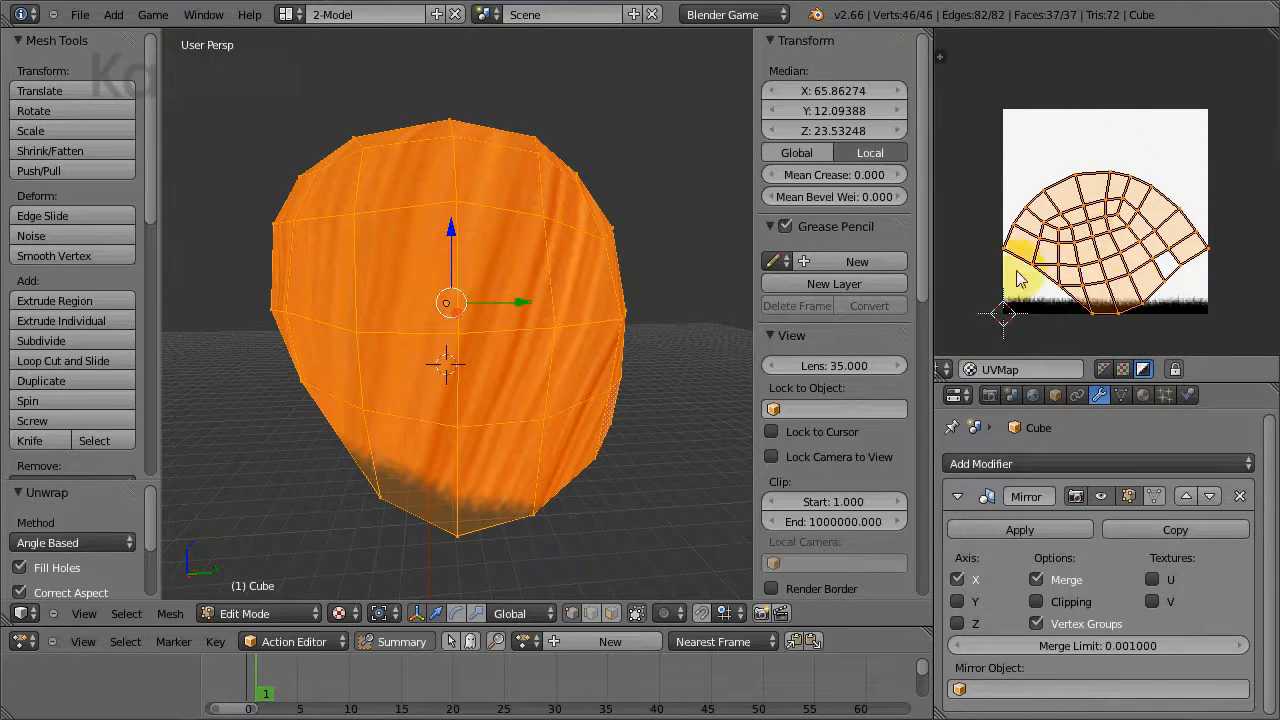
pyautogui.moveTo(549, 359); pyautogui.dragTo(641, 365, button='middle')
pyautogui.moveTo(375, 307); pyautogui.dragTo(483, 371, button='middle')
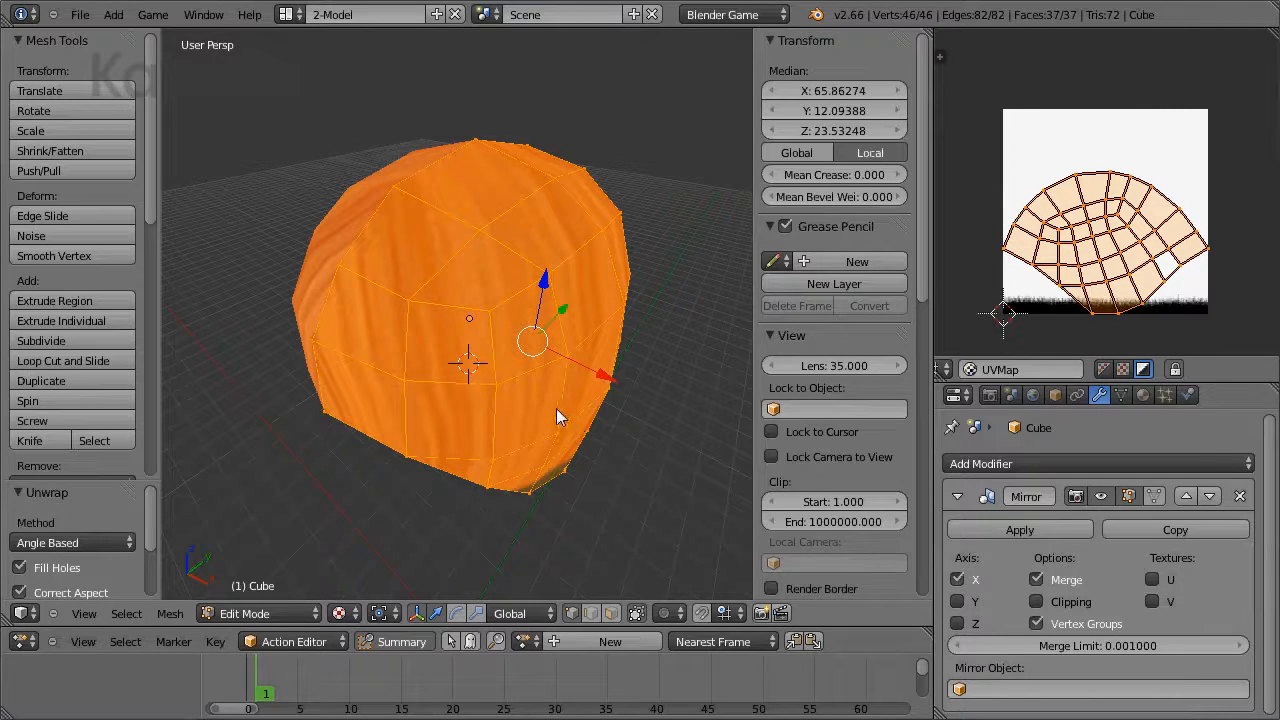
# Step: Triangulate the two diamond-shaped corner faces on opposite sides of the head, just below the crown, using face selection
pyautogui.rightClick(479, 257)
pyautogui.hotkey('ctrl', 'Tab')
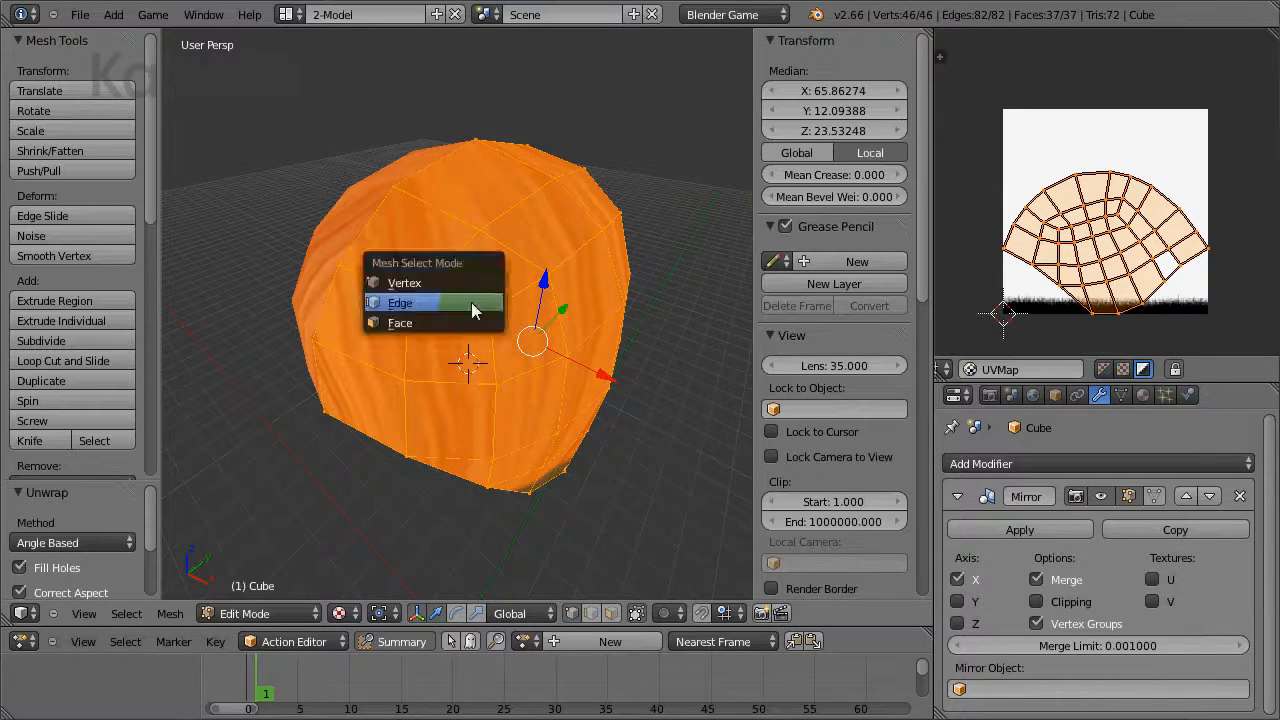
pyautogui.click(472, 321)
pyautogui.rightClick(474, 293)
pyautogui.moveTo(608, 399); pyautogui.dragTo(397, 406, button='middle')
pyautogui.keyDown('shift'); pyautogui.rightClick(456, 287); pyautogui.keyUp('shift')
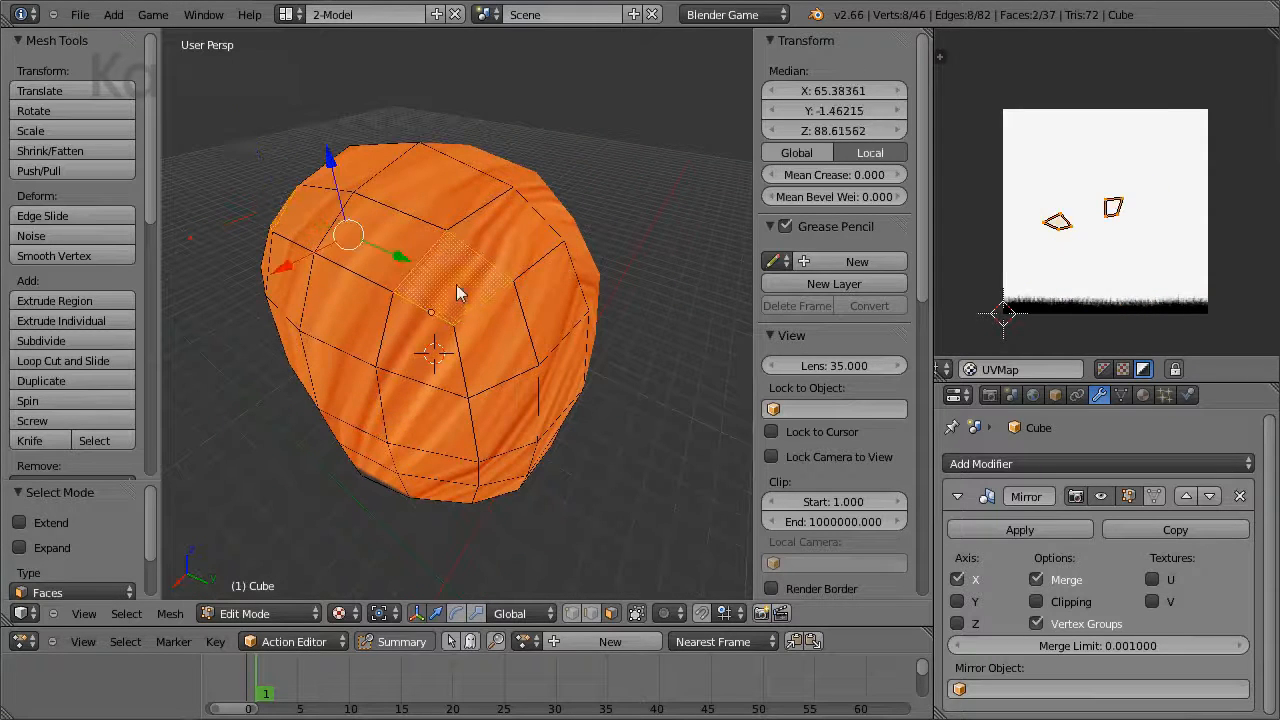
pyautogui.hotkey('ctrl', 't')
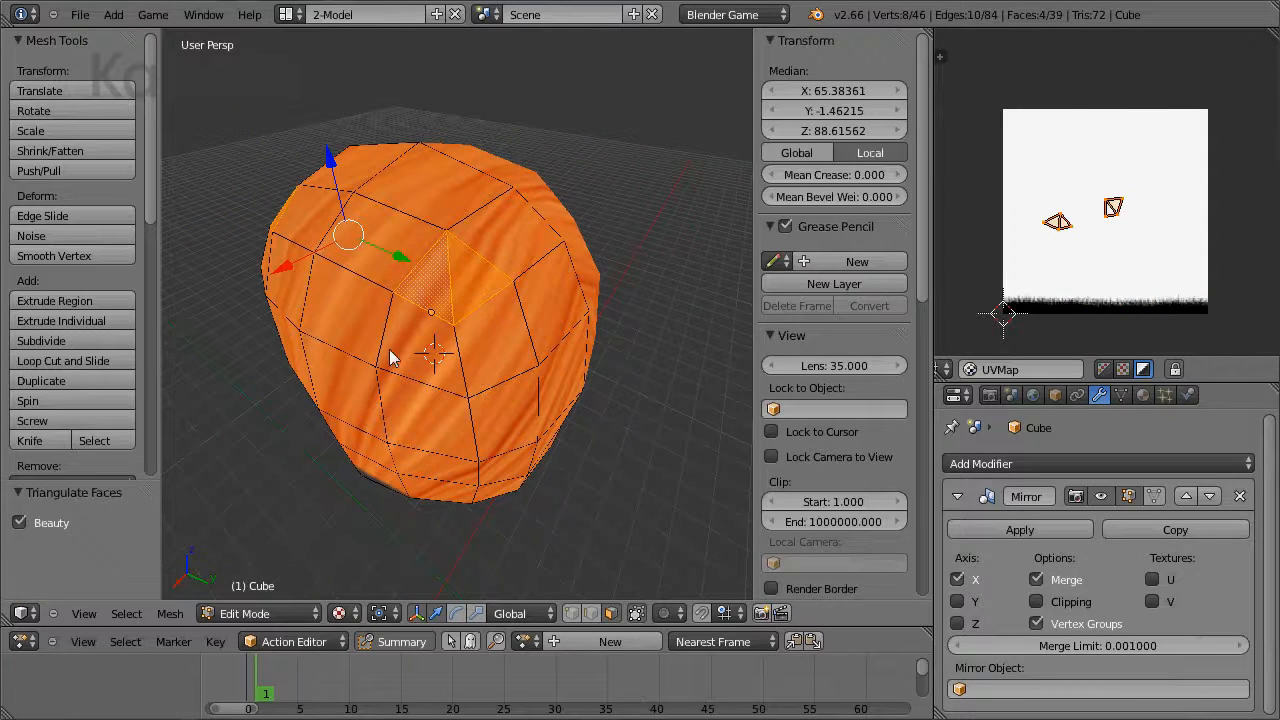
# Step: Triangulate the two top faces that lead from the crown to the already split corner faces
pyautogui.moveTo(368, 358); pyautogui.dragTo(578, 426, button='middle')
pyautogui.moveTo(479, 383); pyautogui.dragTo(462, 430, button='middle')
pyautogui.rightClick(481, 256)
pyautogui.moveTo(481, 262); pyautogui.dragTo(427, 257, button='middle')
pyautogui.keyDown('shift'); pyautogui.rightClick(440, 212); pyautogui.keyUp('shift')
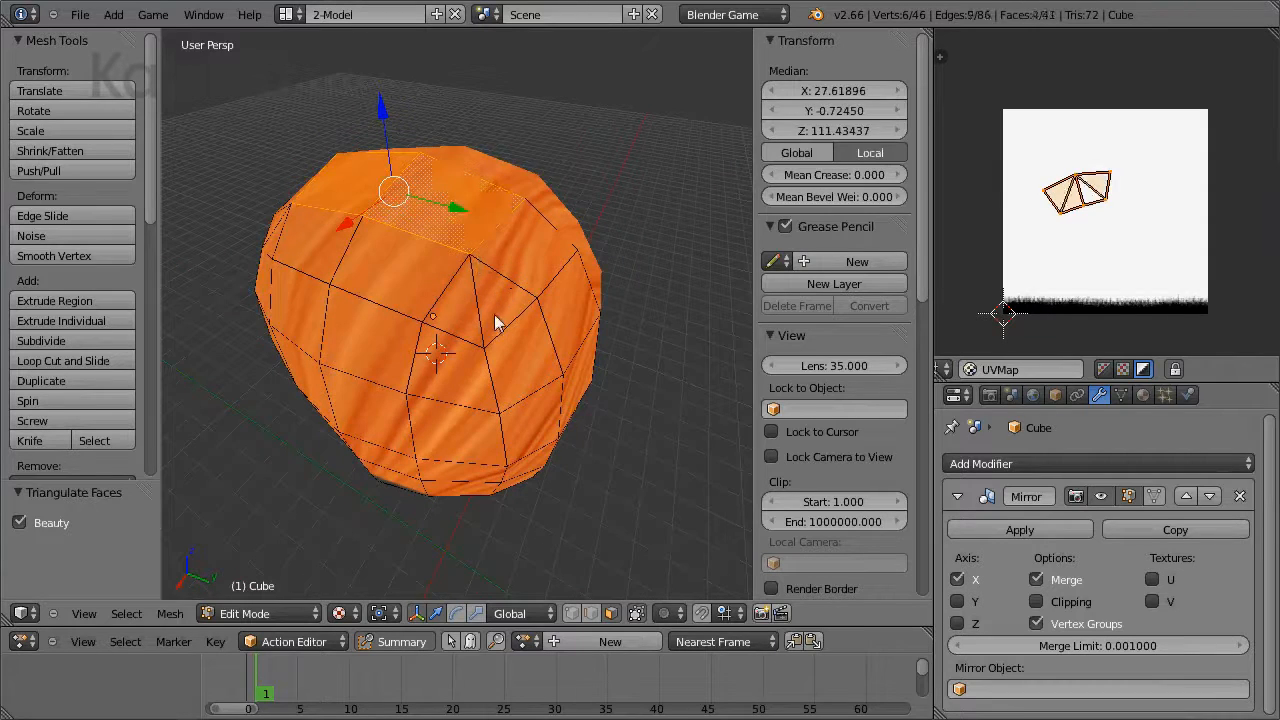
# Step: Mark the diagonal edges running from the crown down both sides as seams and unwrap all faces
pyautogui.moveTo(497, 322); pyautogui.dragTo(548, 272, button='middle')
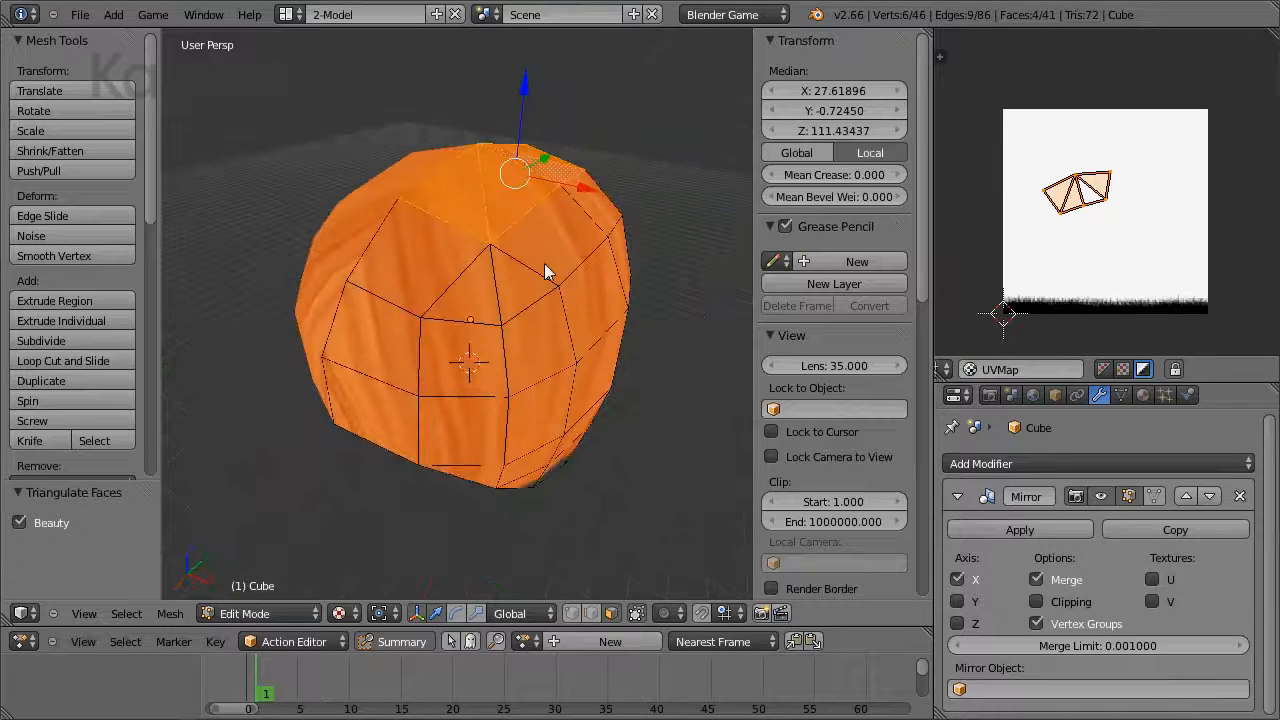
pyautogui.hotkey('ctrl', 'Tab')
pyautogui.click(470, 195)
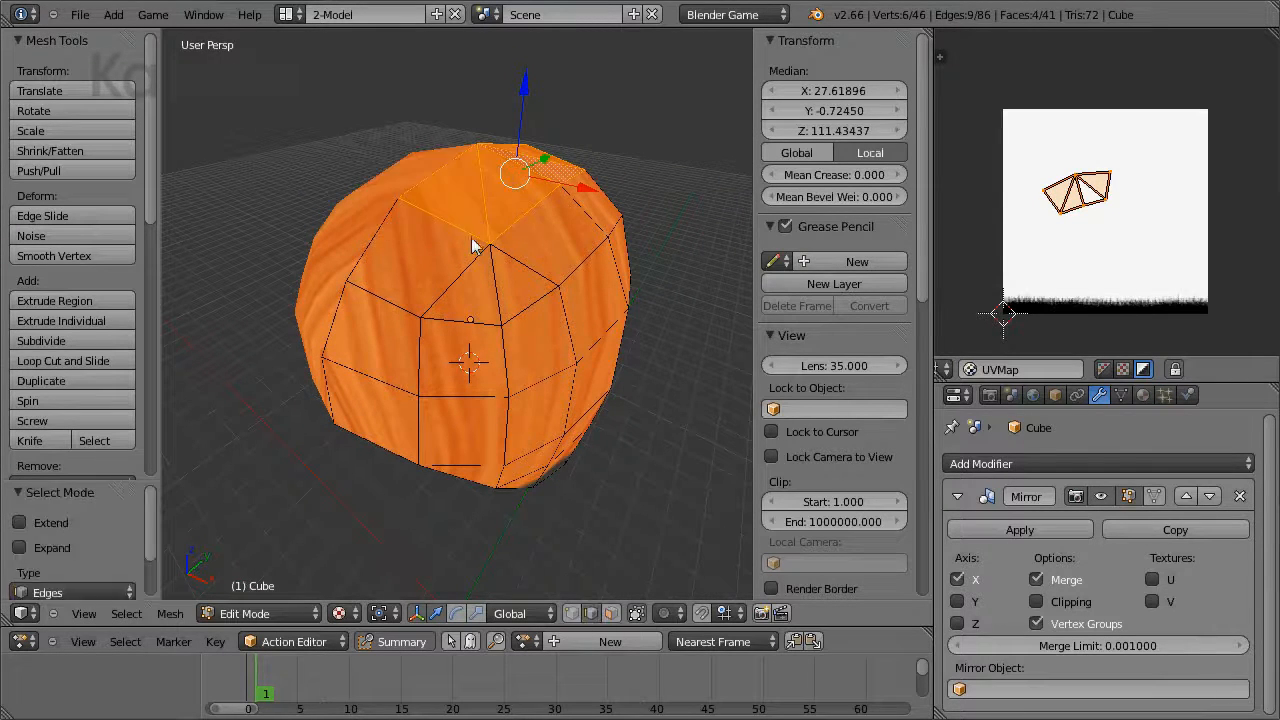
pyautogui.rightClick(485, 200)
pyautogui.keyDown('shift'); pyautogui.rightClick(499, 274); pyautogui.keyUp('shift')
pyautogui.moveTo(523, 323); pyautogui.dragTo(447, 195, button='middle')
pyautogui.keyDown('shift'); pyautogui.rightClick(521, 307); pyautogui.keyUp('shift')
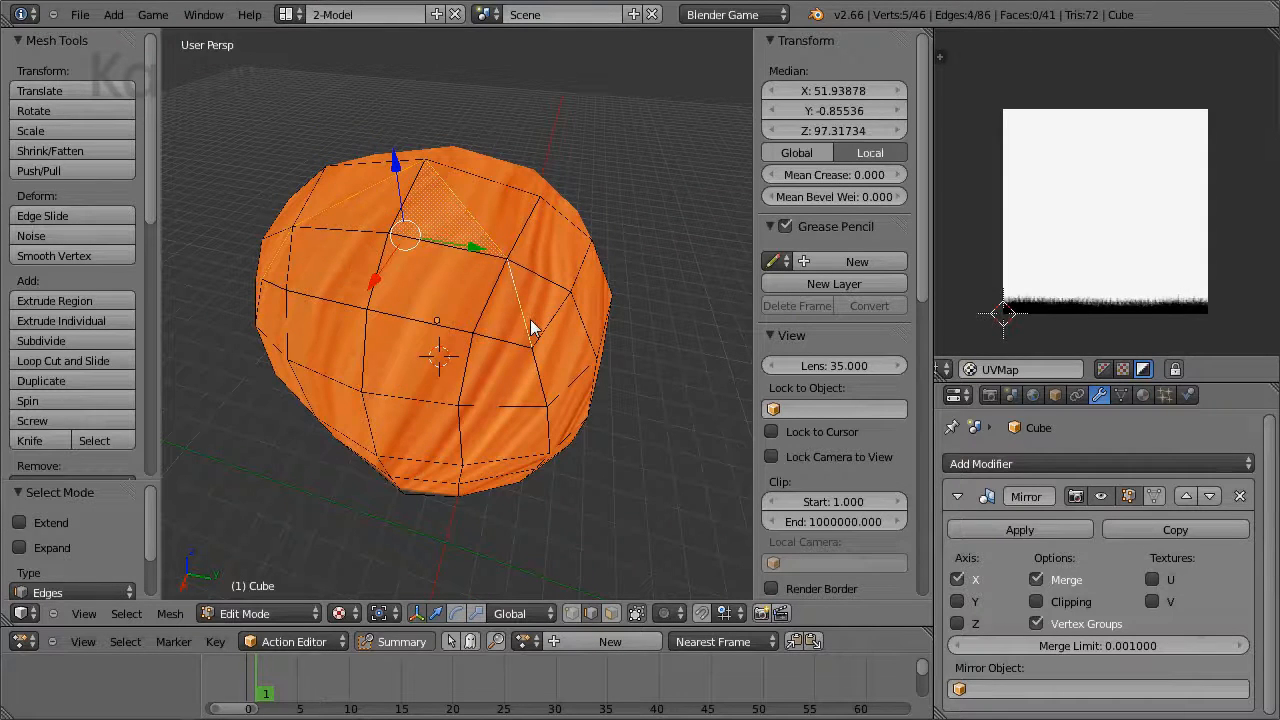
pyautogui.hotkey('ctrl', 'e')
pyautogui.click(518, 320)
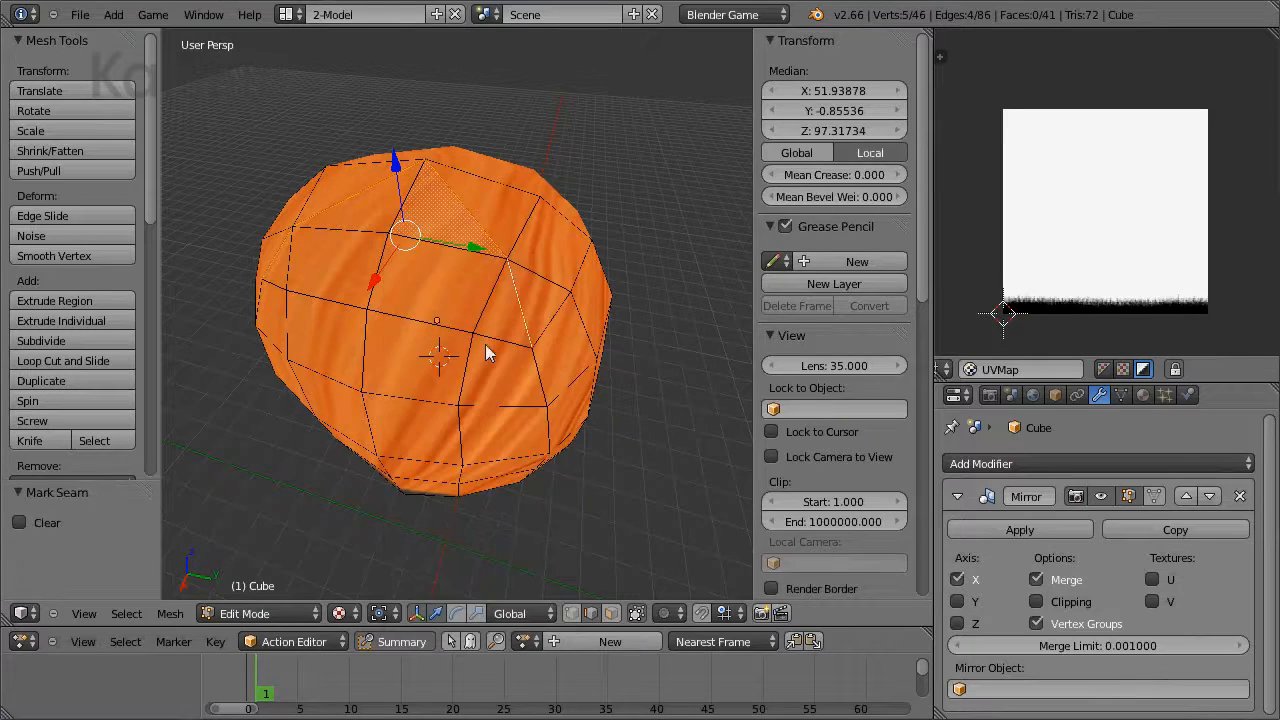
pyautogui.press('a')
pyautogui.press('u')
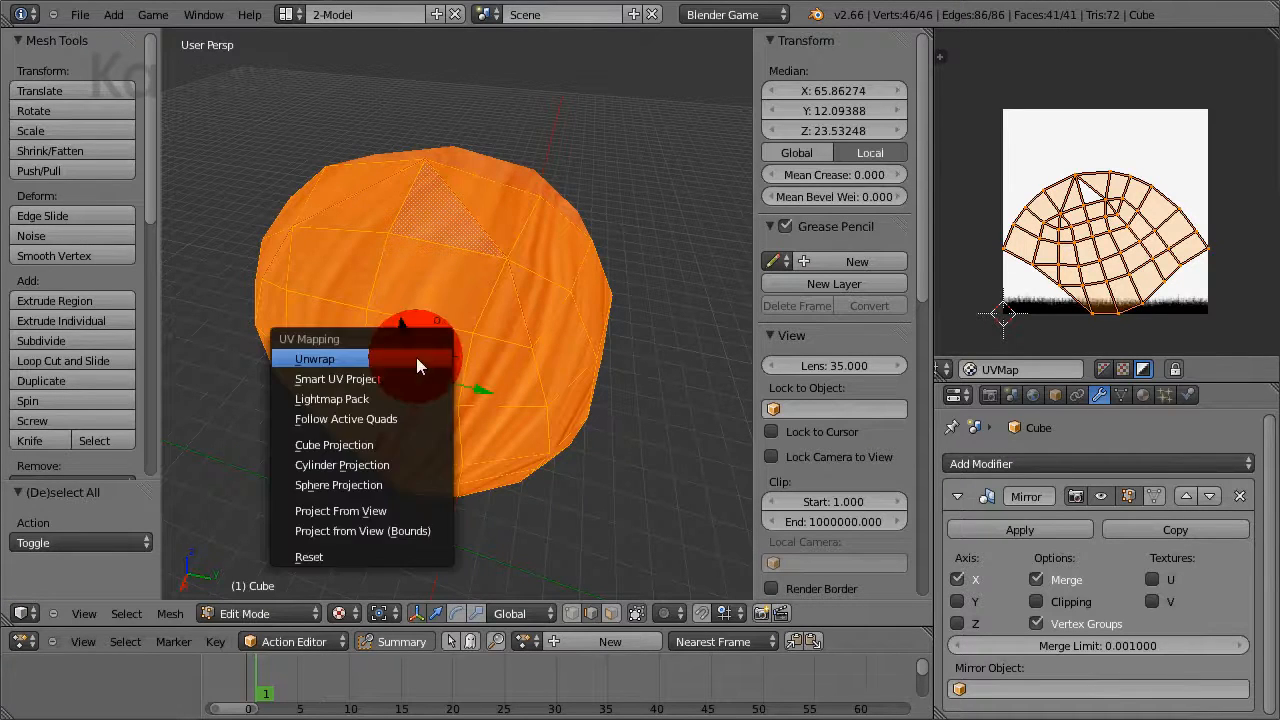
pyautogui.click(421, 366)
# Step: Extend the seams by one more edge down each side and unwrap the whole mesh again
pyautogui.moveTo(421, 366); pyautogui.dragTo(452, 288, button='middle')
pyautogui.rightClick(526, 283)
pyautogui.keyDown('shift'); pyautogui.rightClick(456, 290); pyautogui.keyUp('shift')
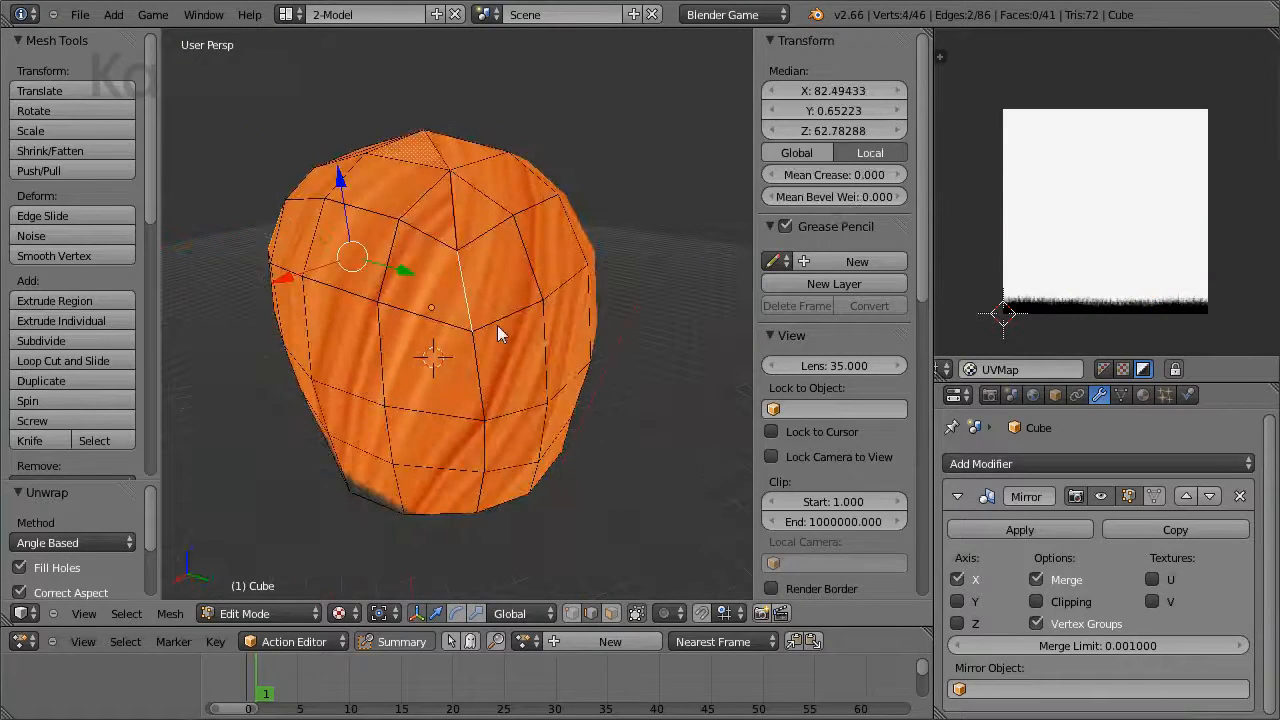
pyautogui.hotkey('ctrl', 'e')
pyautogui.click(497, 323)
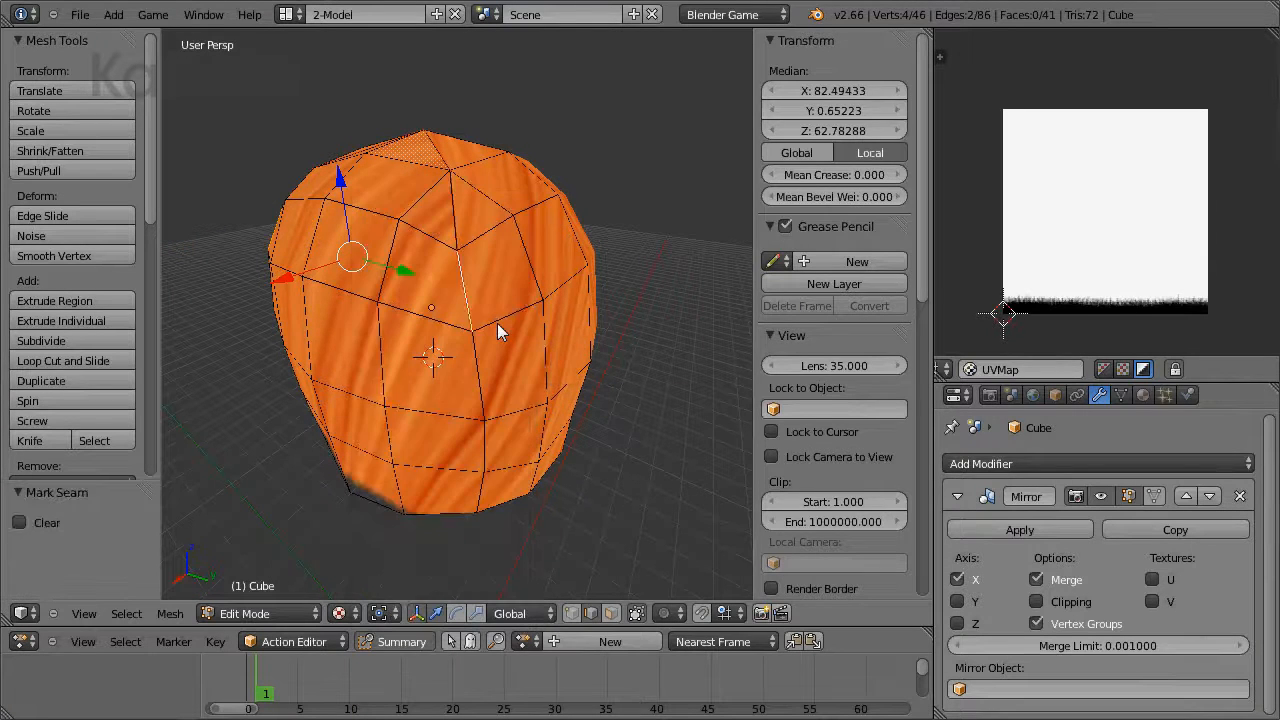
pyautogui.press('a')
pyautogui.press('u')
pyautogui.click(497, 323)
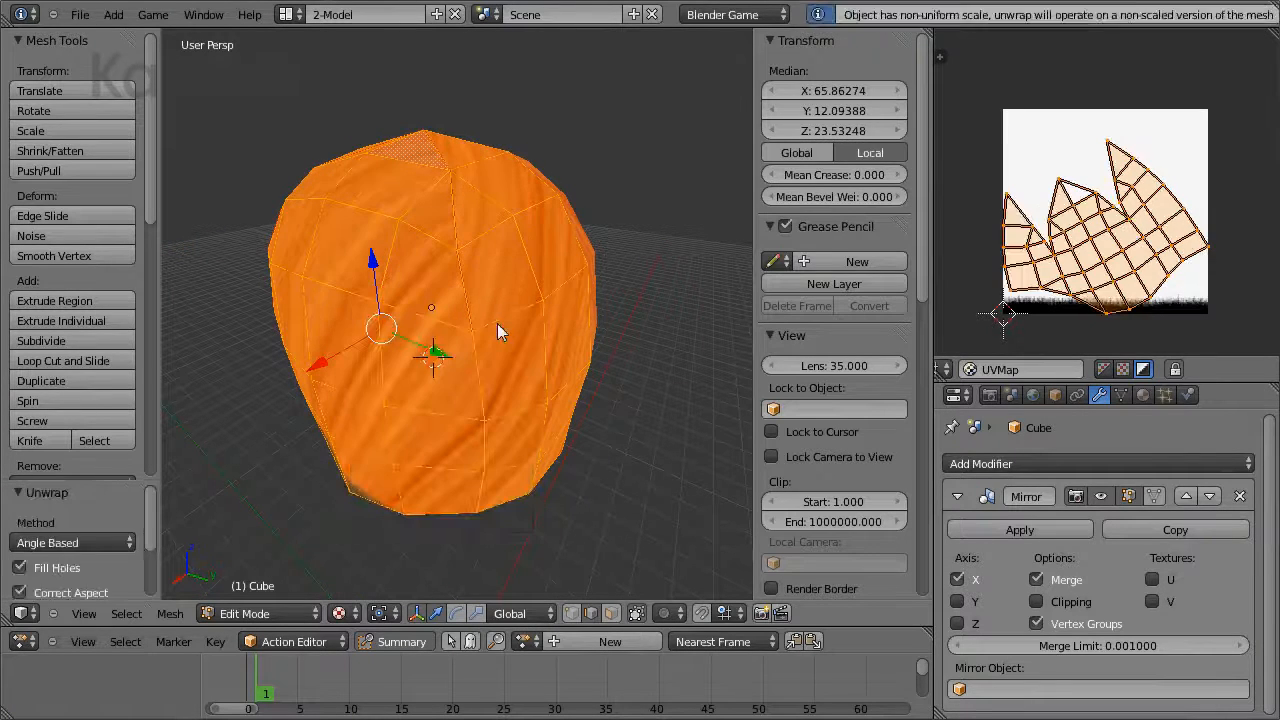
# Step: Rotate the whole UV layout about 30.7° to stand upright and shift it about 0.073 in X and 0.044 in Y
pyautogui.press('a')
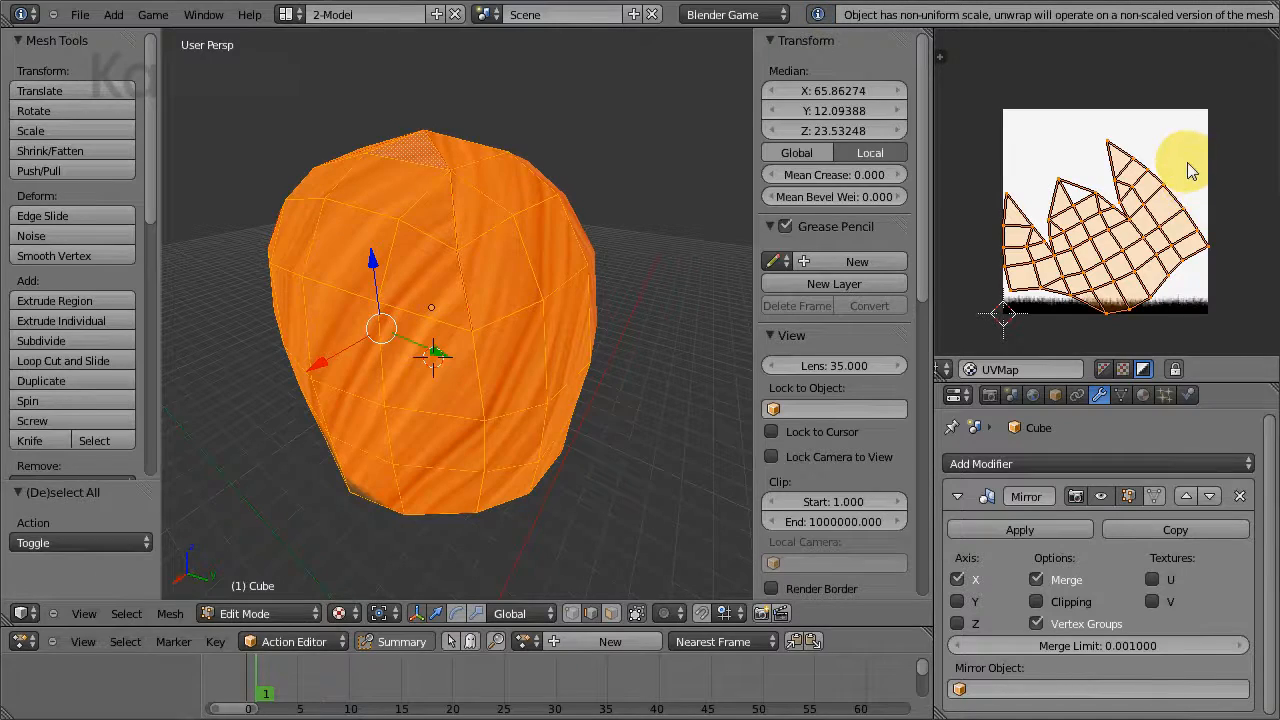
pyautogui.press('r')
pyautogui.click(1142, 248)
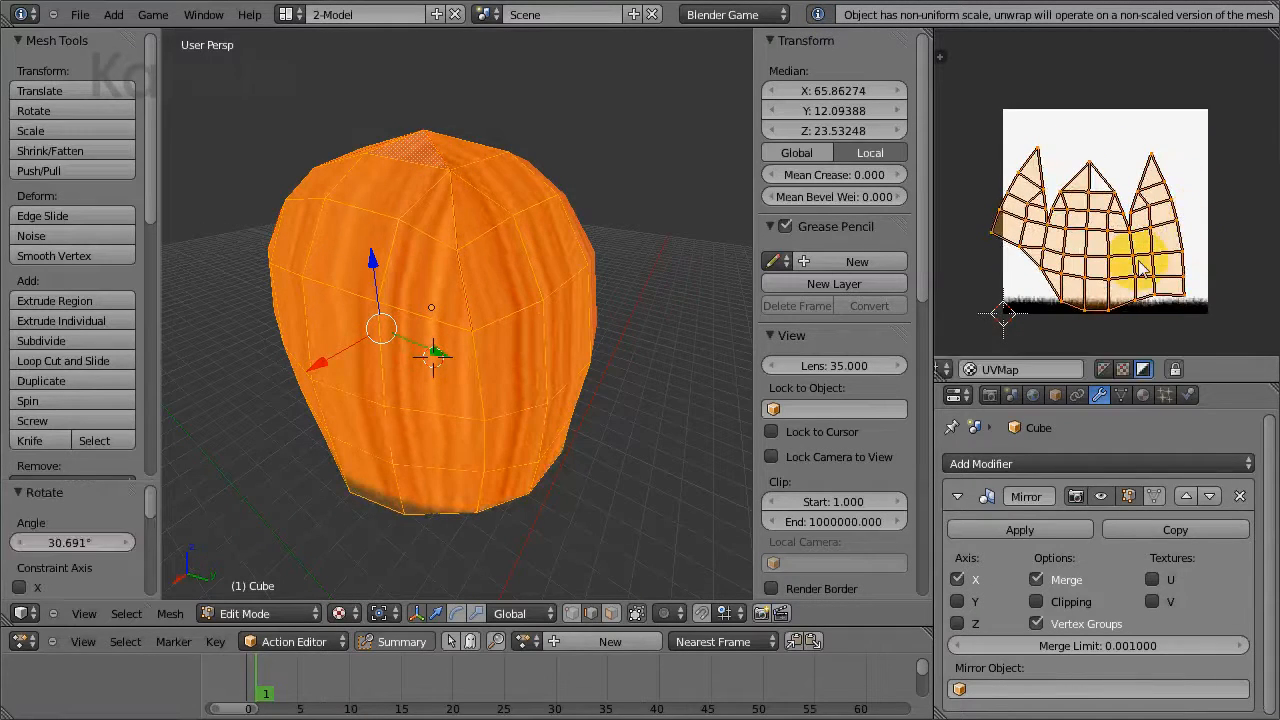
pyautogui.press('g')
pyautogui.click(1160, 258)
# Step: Move the whole UV layout about 0.015 in X and -0.039 in Y so its lower edge overlaps the black fringe
pyautogui.moveTo(440, 300); pyautogui.dragTo(770, 288, button='middle')
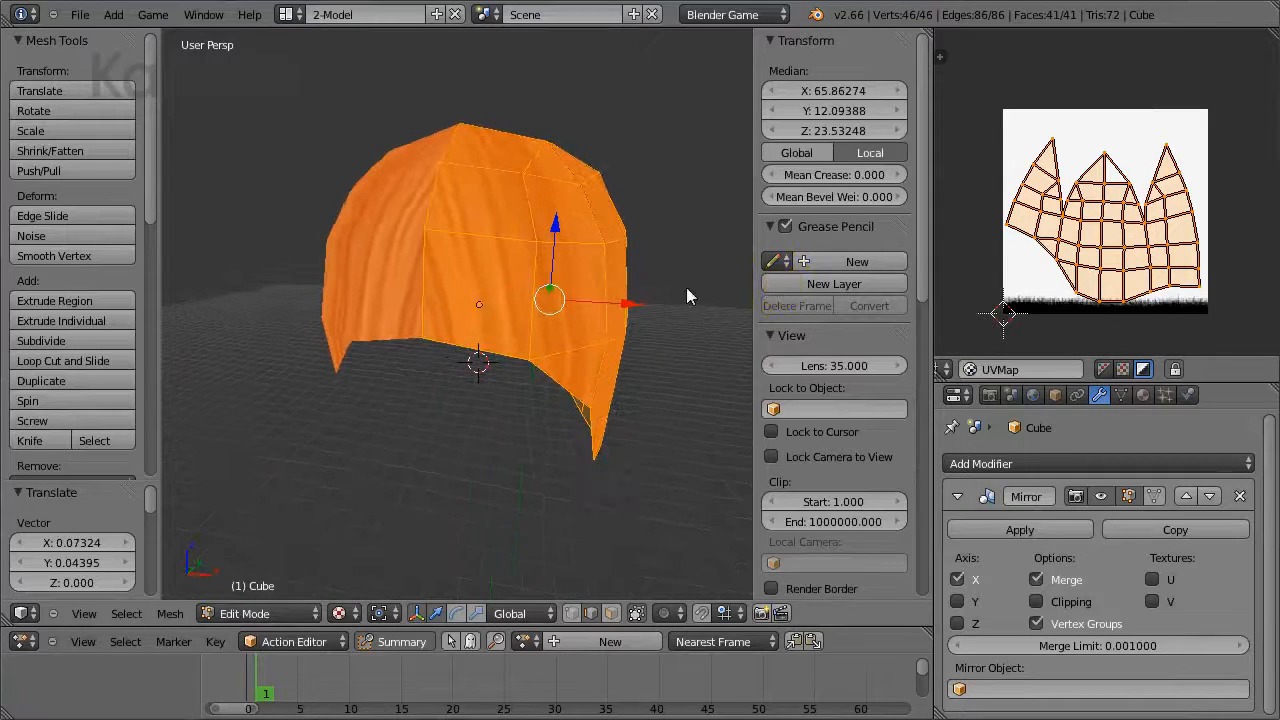
pyautogui.moveTo(686, 296); pyautogui.dragTo(520, 323, button='middle')
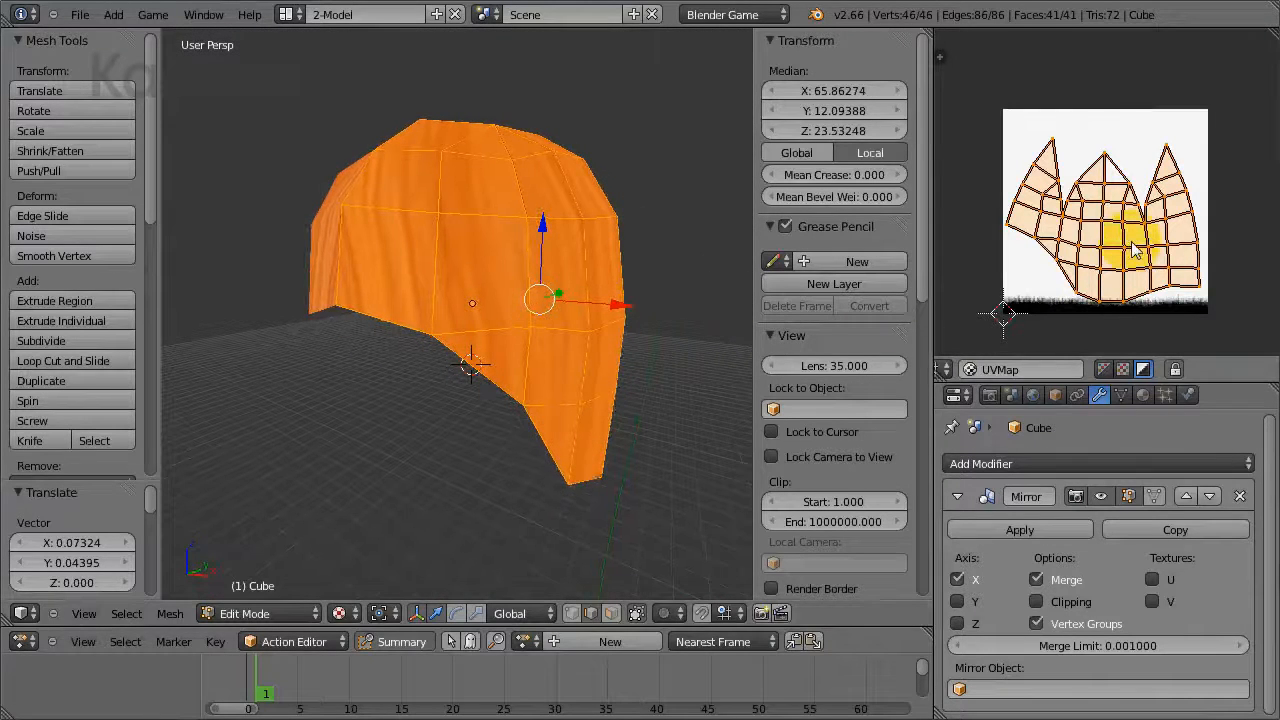
pyautogui.press('g')
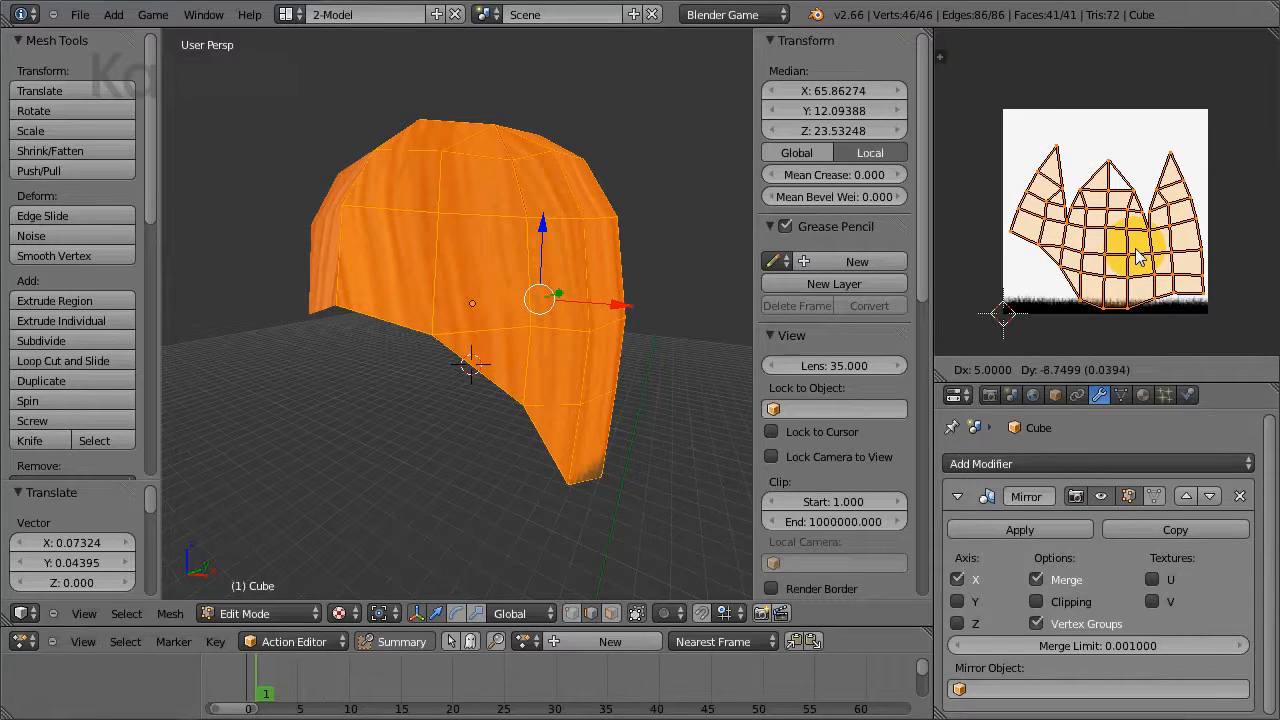
pyautogui.click(1138, 252)
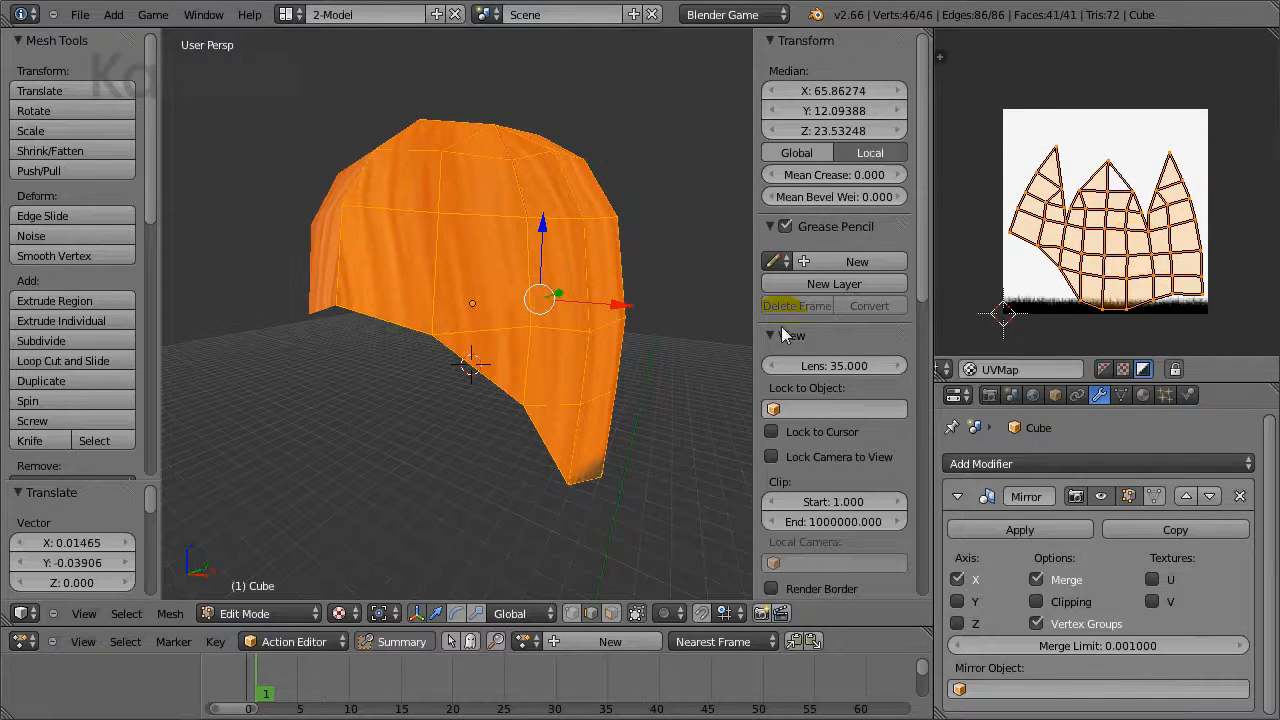
pyautogui.moveTo(590, 324); pyautogui.dragTo(376, 341, button='middle')
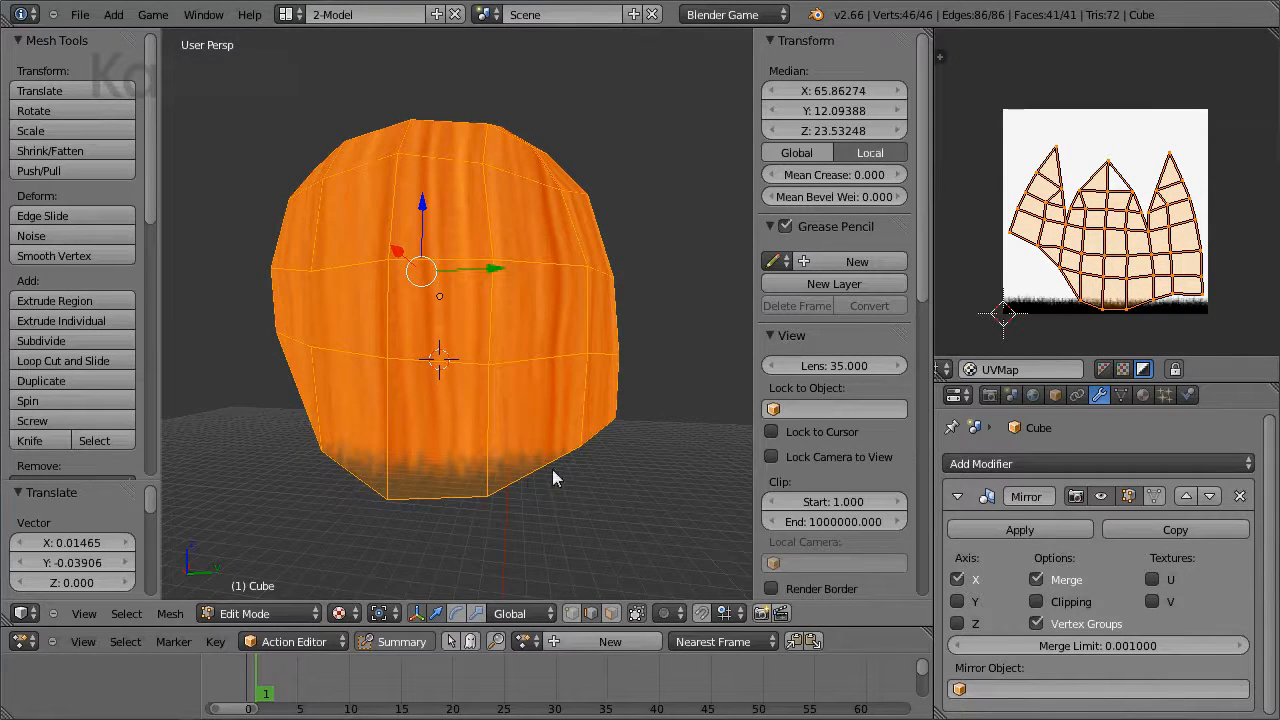
pyautogui.moveTo(382, 430); pyautogui.dragTo(542, 345, button='middle')
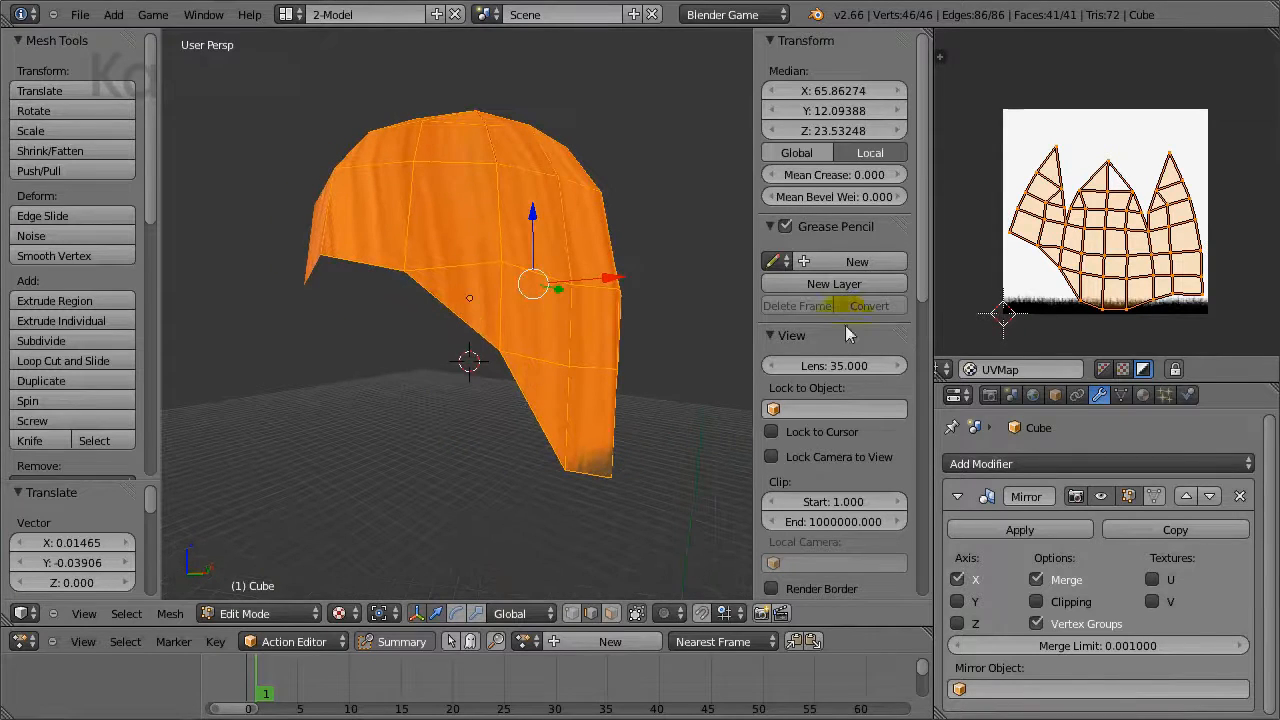
# Step: Pull the two lower UV vertices on the layout's slanted hairline boundary down into the black fringe of the image
pyautogui.rightClick(1063, 270)
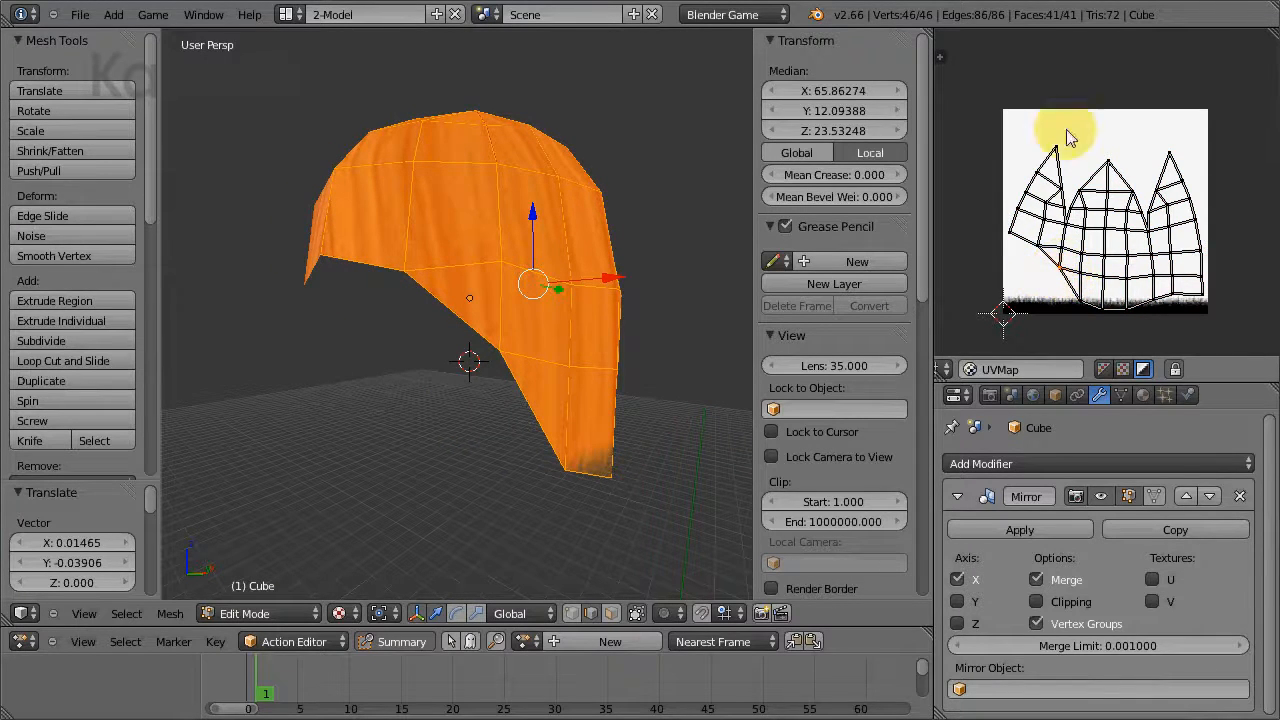
pyautogui.scroll(2, 1072, 283)
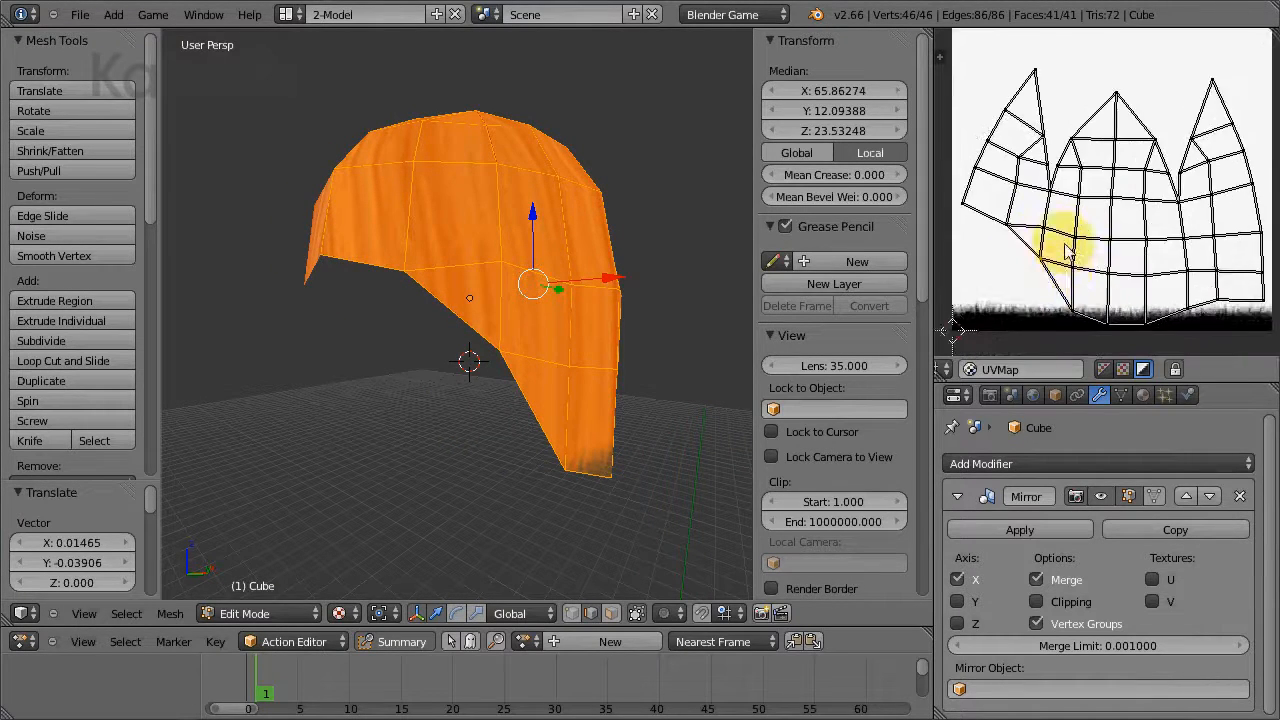
pyautogui.press('g')
pyautogui.click(1050, 326)
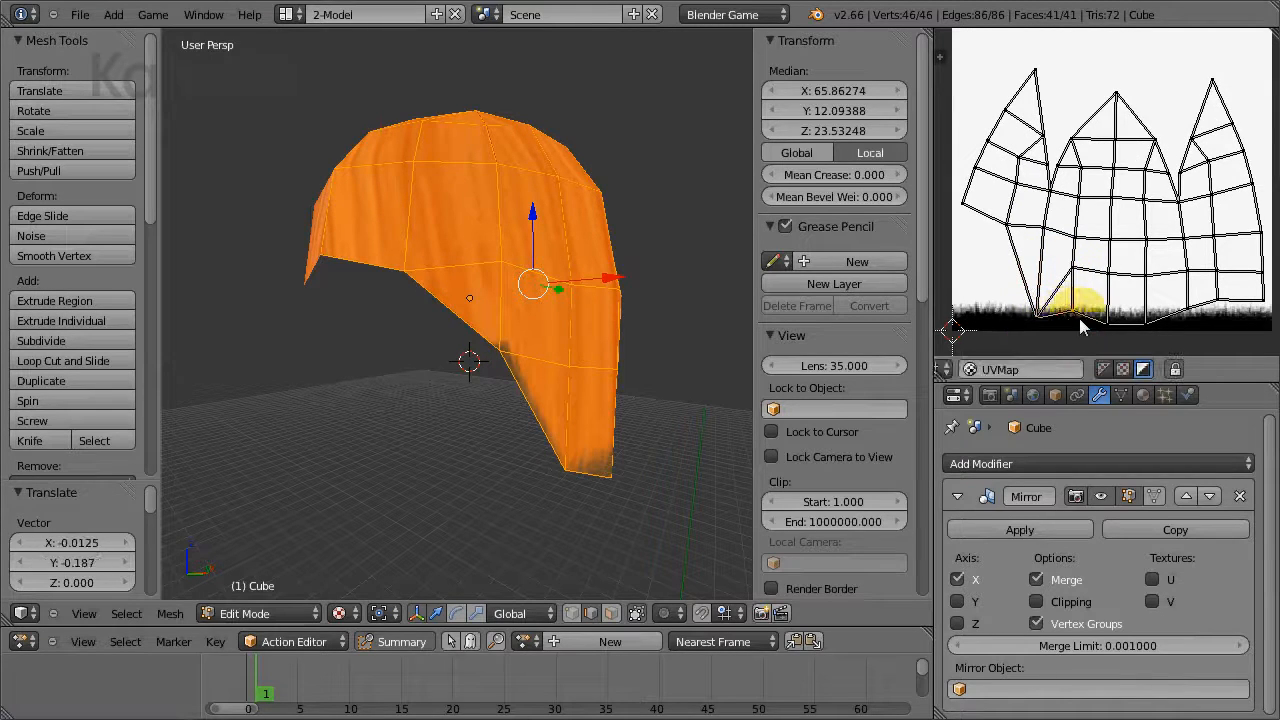
pyautogui.press('g')
pyautogui.click(1084, 339)
pyautogui.press('g')
pyautogui.click(1048, 322)
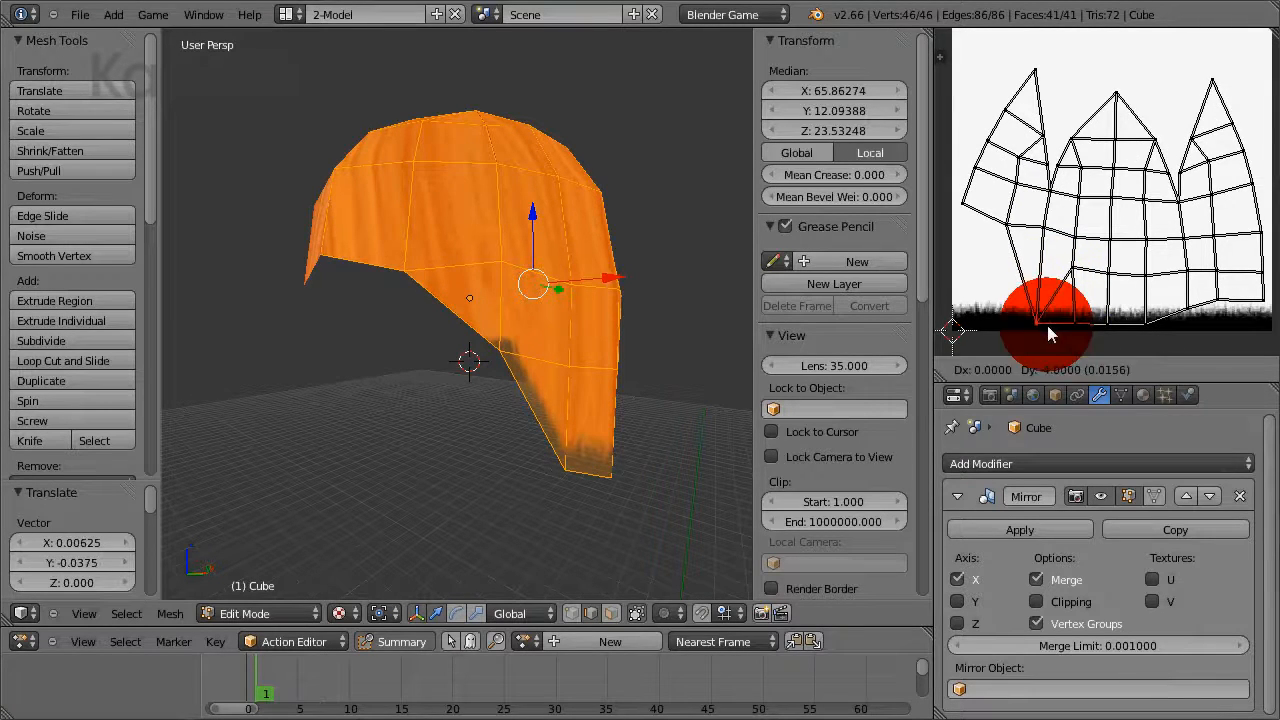
# Step: Move the remaining two hairline UV vertices of the left spike down to the image's bottom edge and lower-left corner
pyautogui.rightClick(1012, 223)
pyautogui.press('g')
pyautogui.click(1008, 315)
pyautogui.rightClick(964, 204)
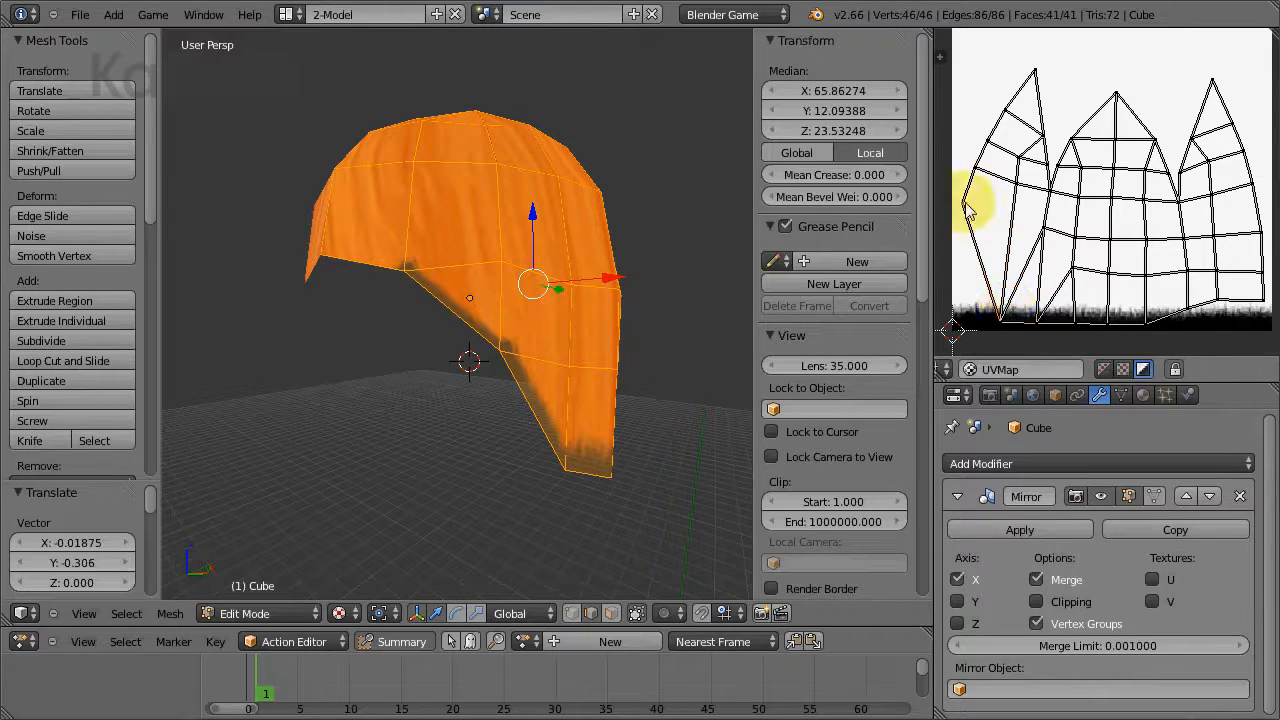
pyautogui.press('g')
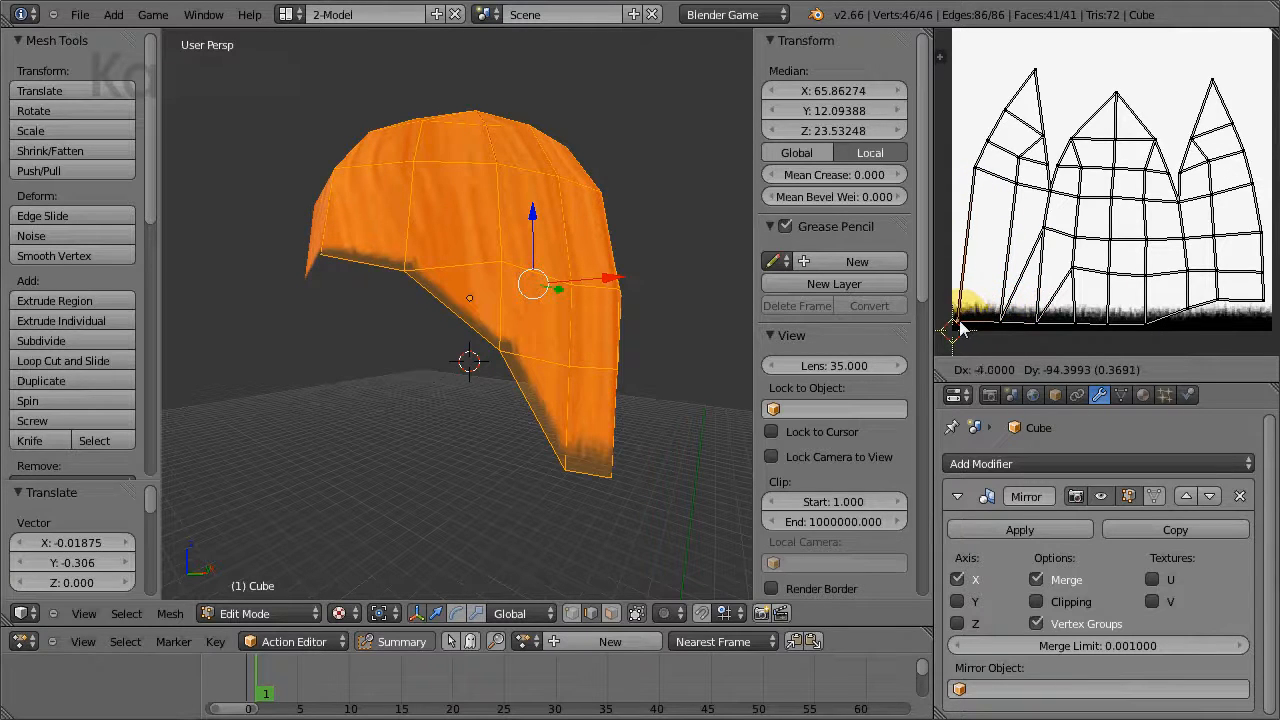
pyautogui.click(960, 330)
# Step: Move the two outer boundary vertices above the lower-left UV corner outward and down towards the image's left border
pyautogui.rightClick(996, 190)
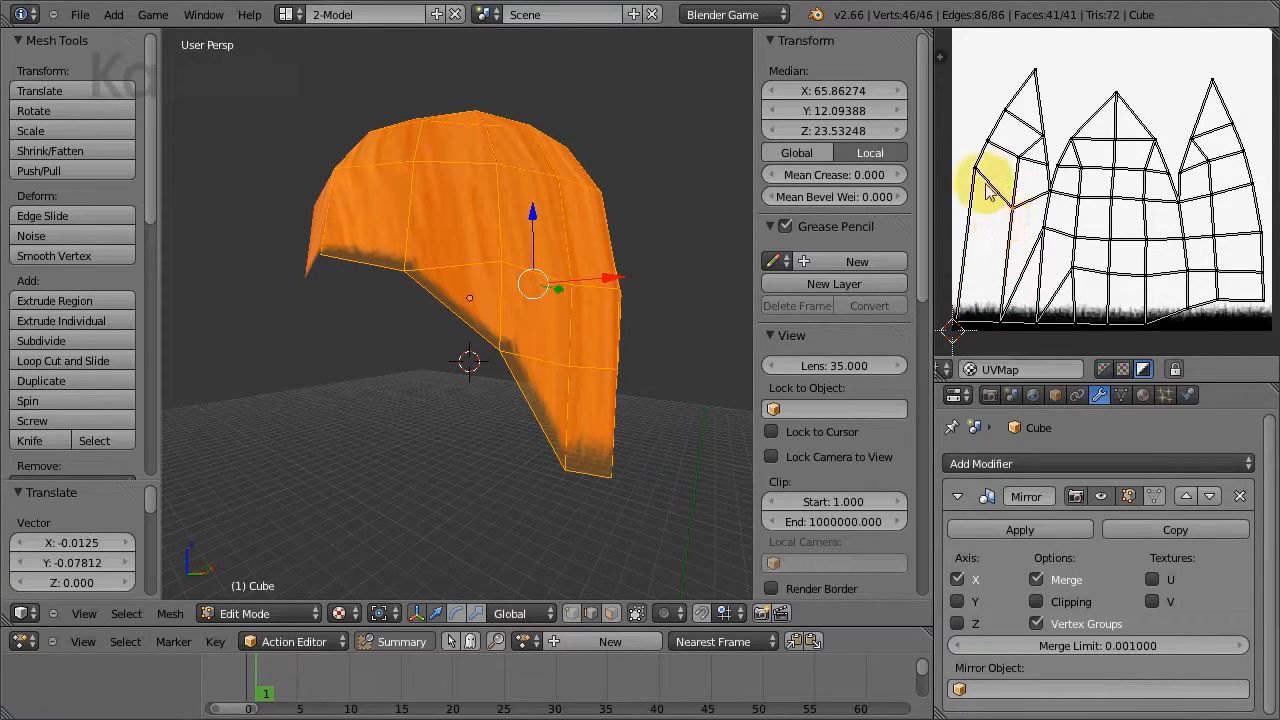
pyautogui.press('g')
pyautogui.click(970, 223)
pyautogui.rightClick(990, 152)
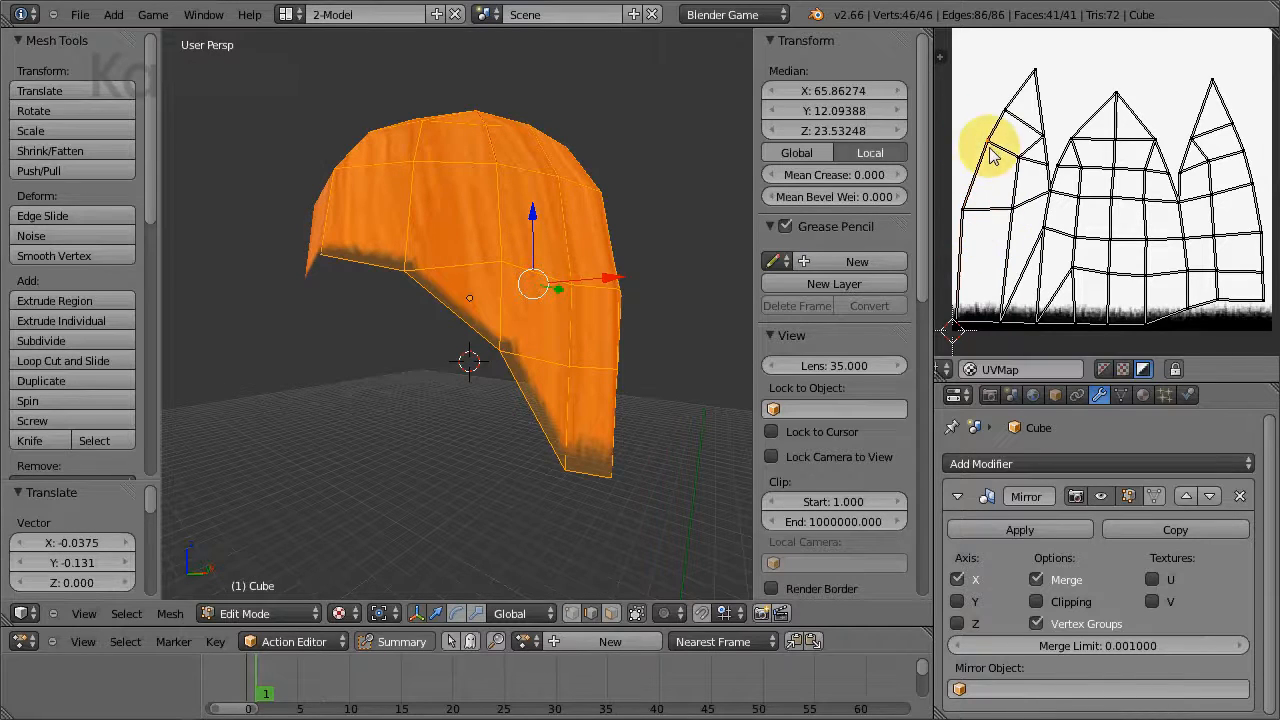
pyautogui.press('g')
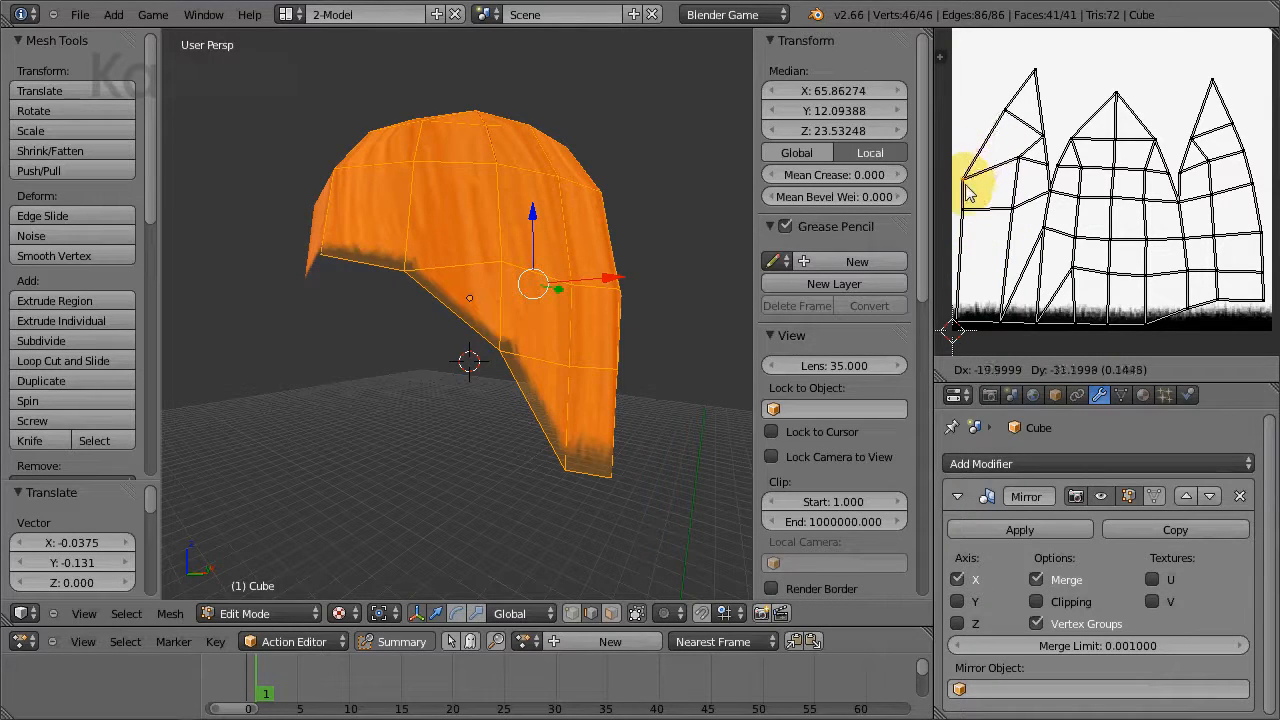
pyautogui.click(957, 174)
# Step: Shift the middle outer vertex and the corner vertex horizontally to straighten the left spike's UV boundary along the image border
pyautogui.press('g')
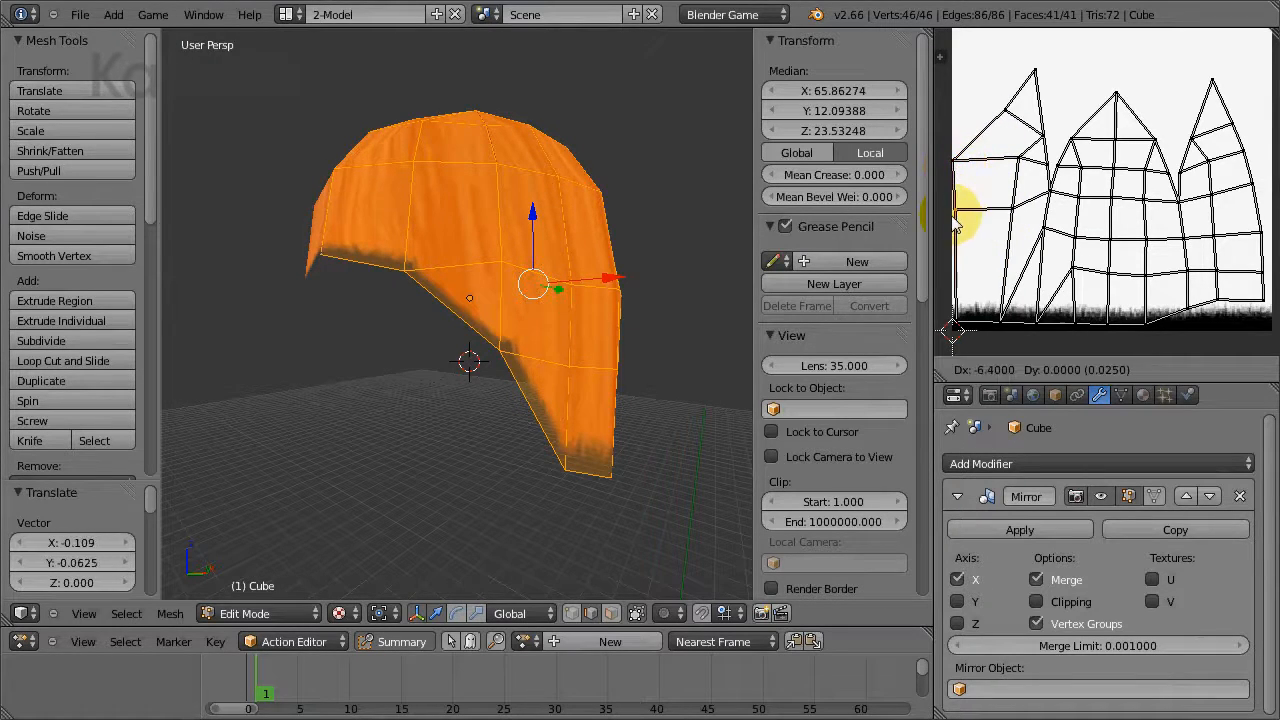
pyautogui.click(957, 225)
pyautogui.press('g')
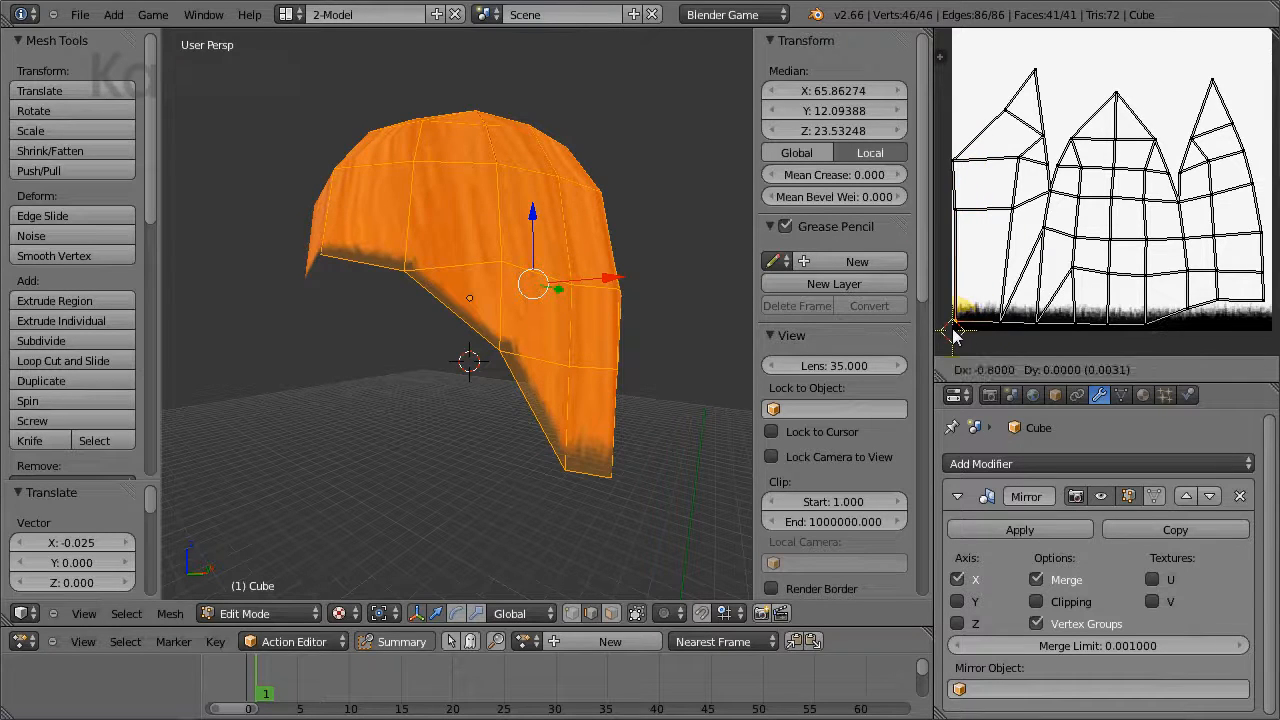
pyautogui.click(957, 333)
pyautogui.moveTo(515, 330); pyautogui.dragTo(474, 233, button='middle')
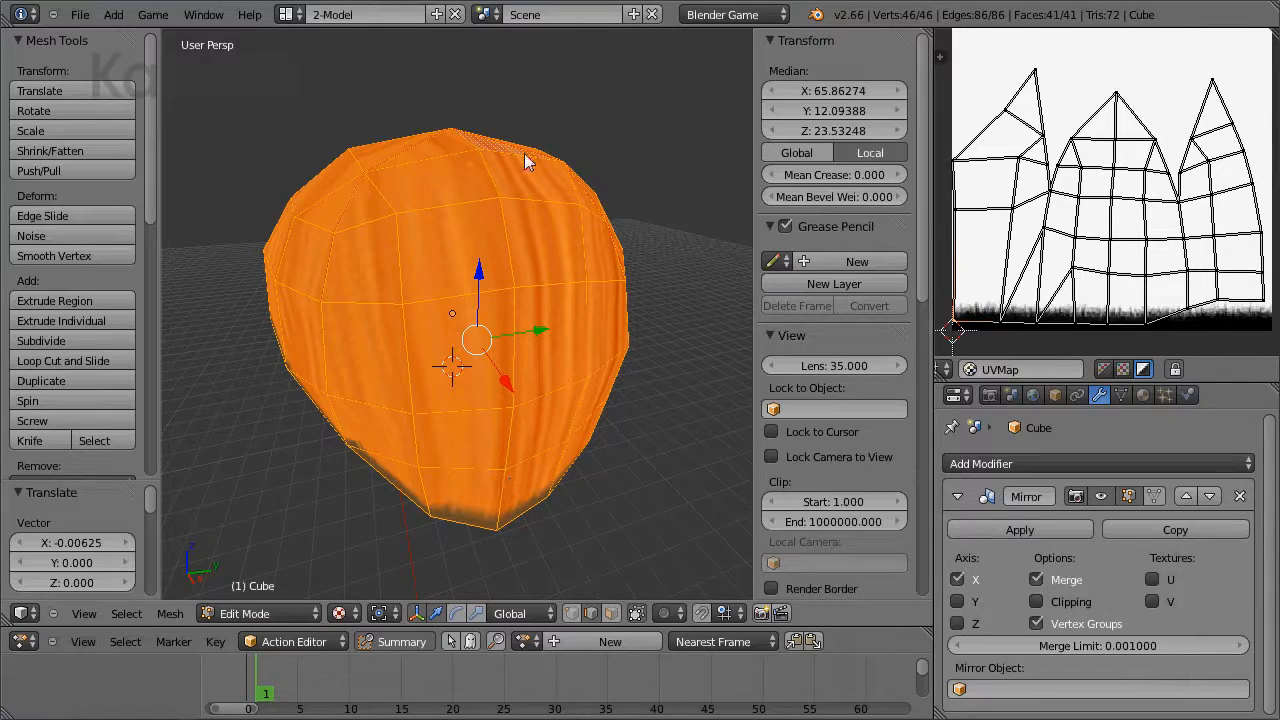
pyautogui.moveTo(561, 417); pyautogui.dragTo(515, 322, button='middle')
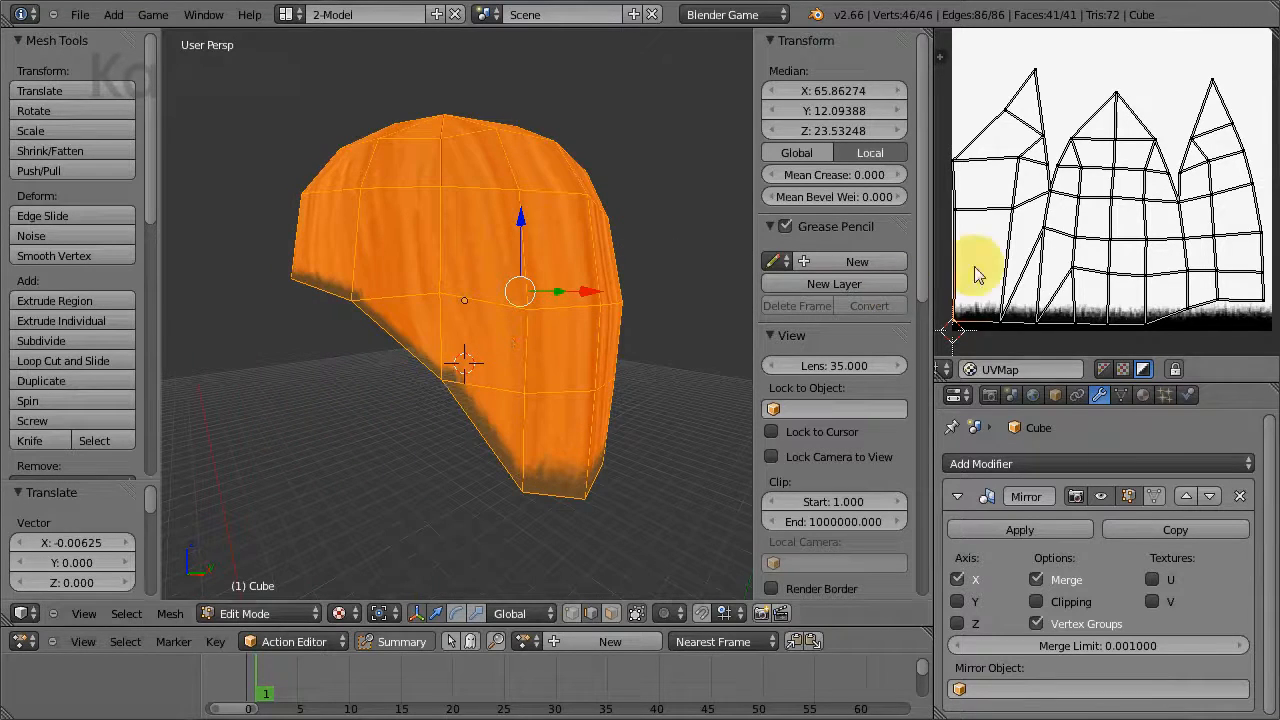
# Step: Lower the left spike's inner boundary vertex and shift its two middle-column UV vertices left to centre the column
pyautogui.press('g')
pyautogui.click(1034, 252)
pyautogui.rightClick(1014, 210)
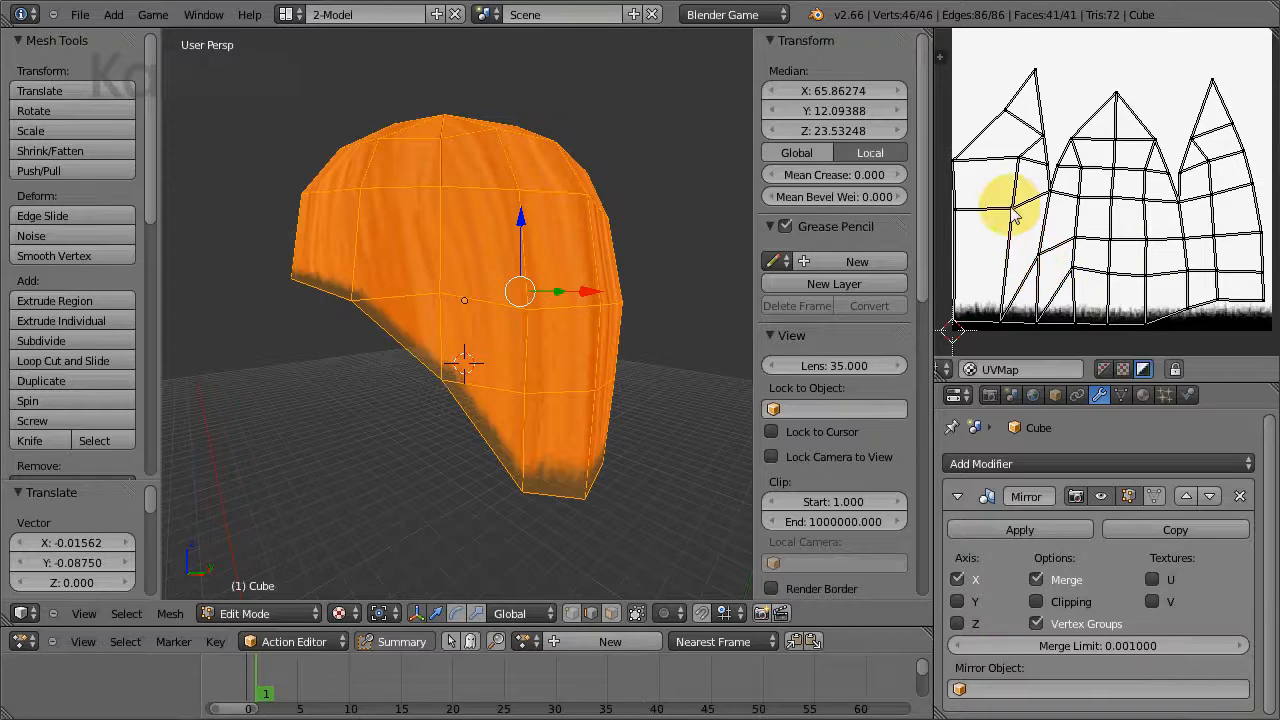
pyautogui.press('g')
pyautogui.click(989, 220)
pyautogui.rightClick(1016, 162)
pyautogui.press('g')
pyautogui.click(988, 177)
pyautogui.rightClick(993, 222)
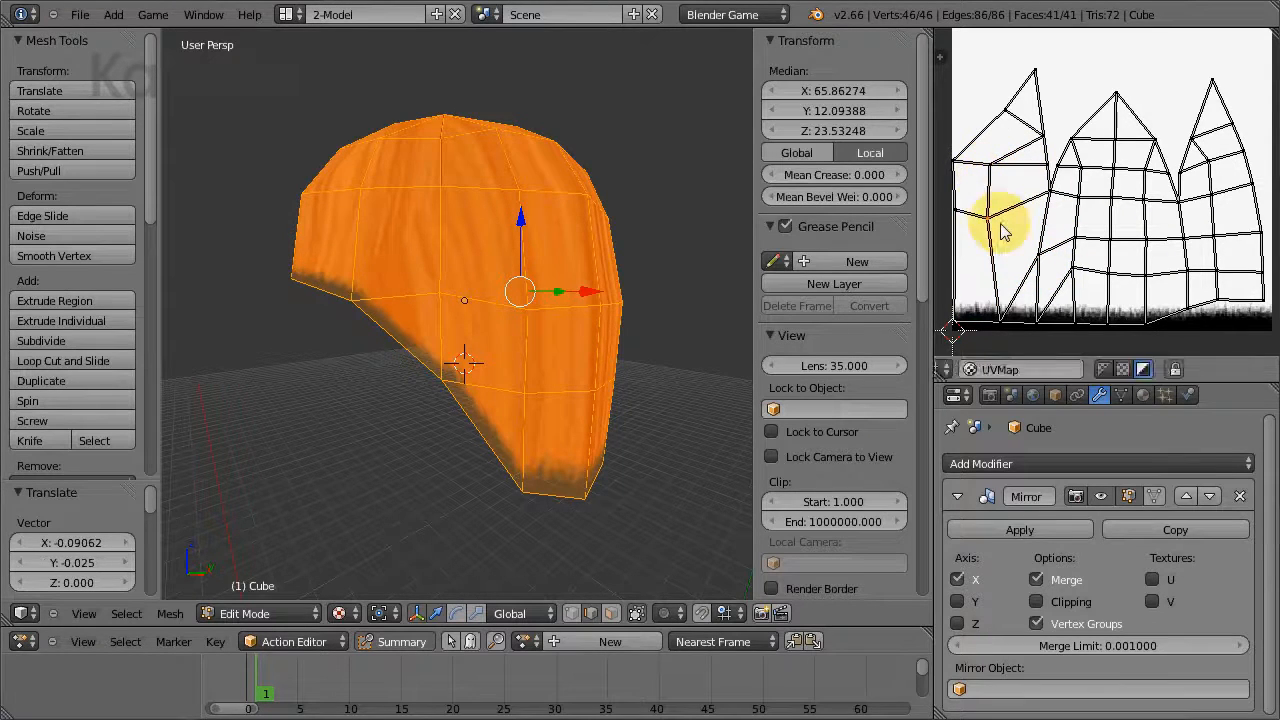
pyautogui.press('g')
pyautogui.click(1004, 221)
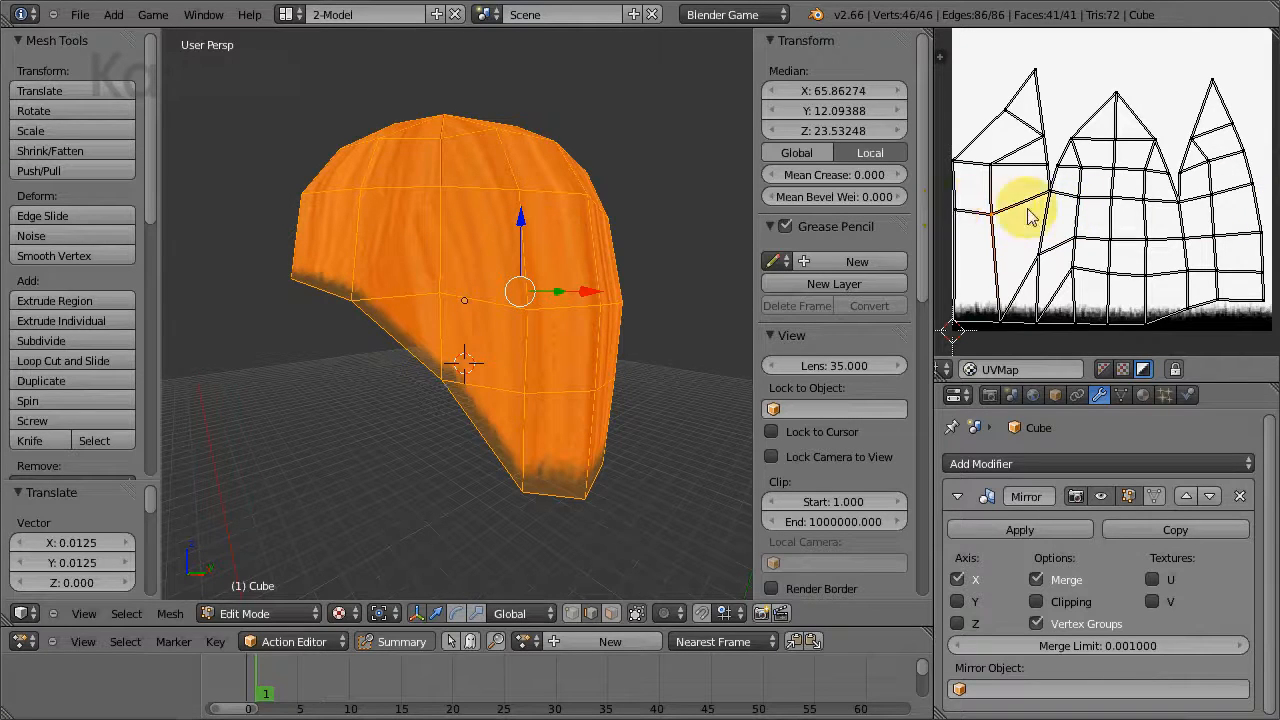
# Step: Move the left spike's tip and the two UV vertices just below it left to form a more symmetrical peak
pyautogui.moveTo(481, 286); pyautogui.dragTo(540, 342, button='middle')
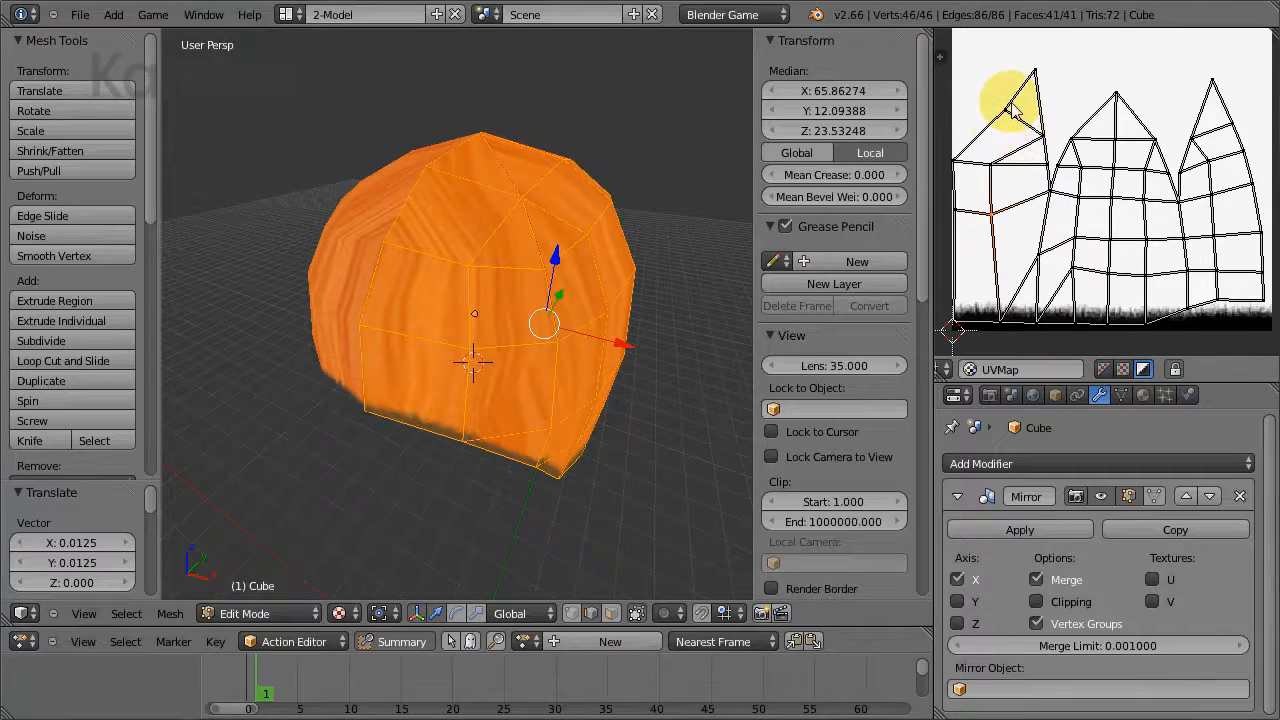
pyautogui.press('g')
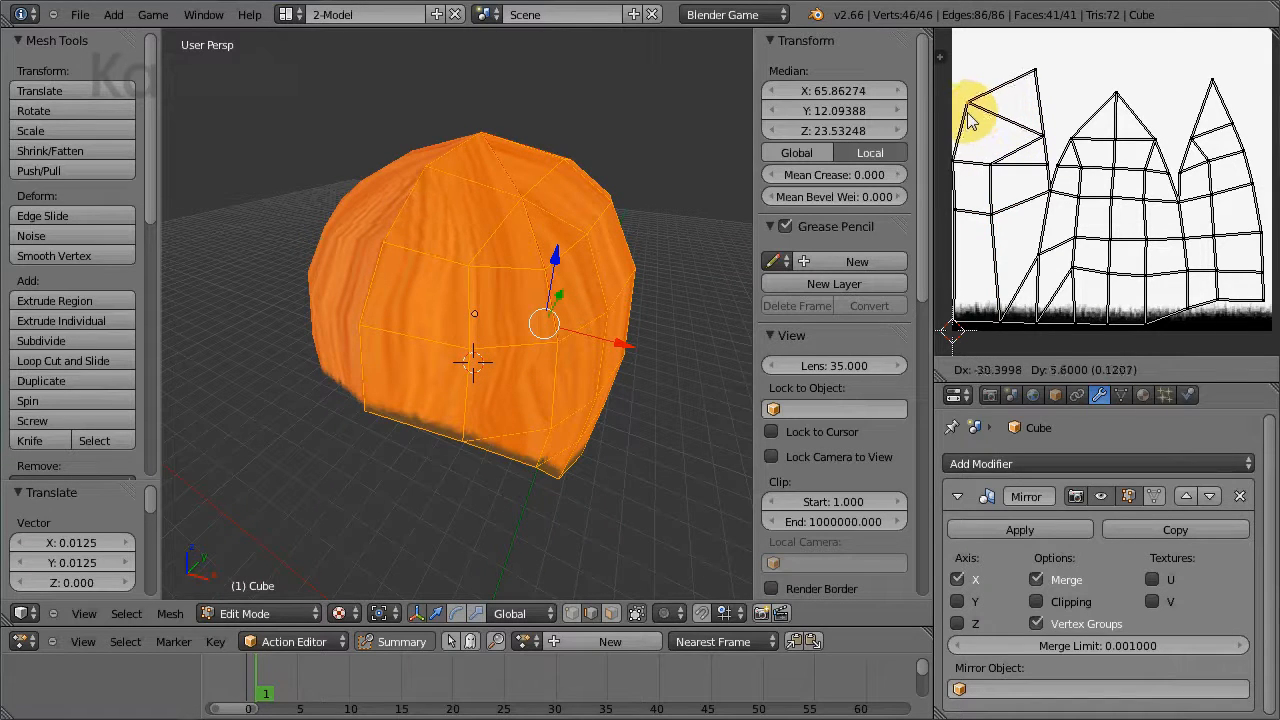
pyautogui.click(968, 118)
pyautogui.rightClick(1041, 72)
pyautogui.press('g')
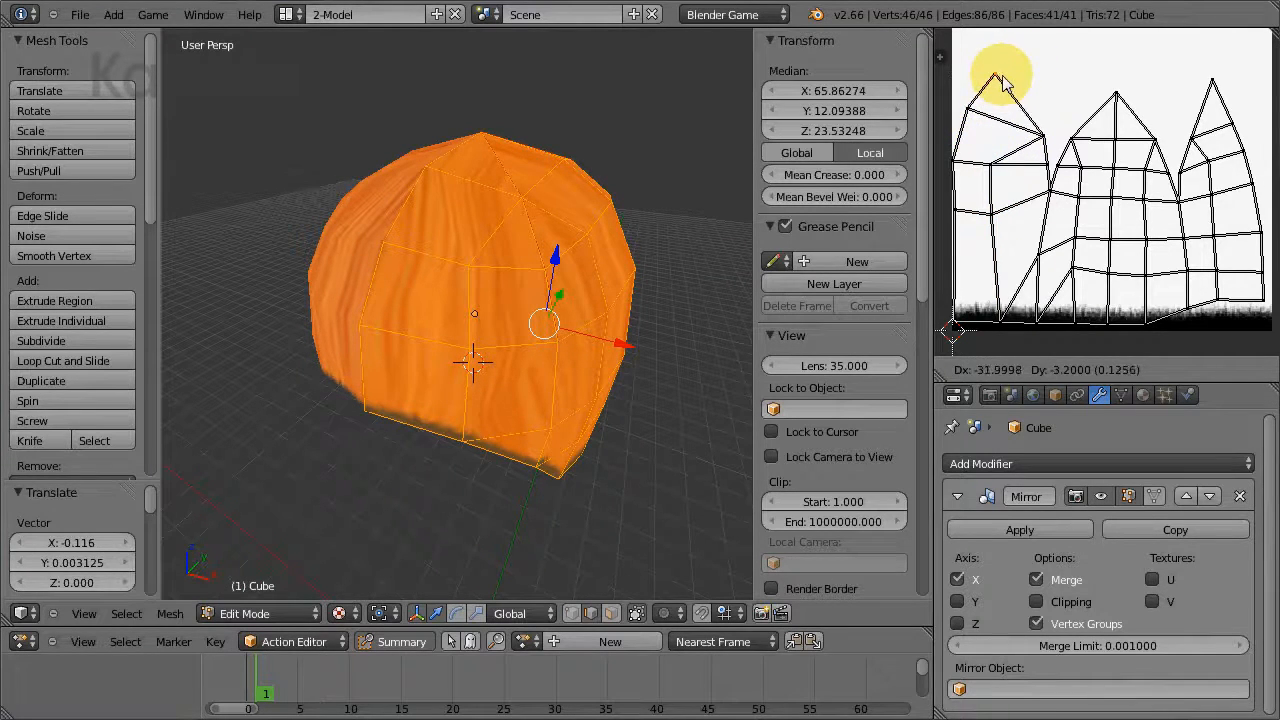
pyautogui.click(1000, 85)
pyautogui.rightClick(1043, 148)
pyautogui.press('g')
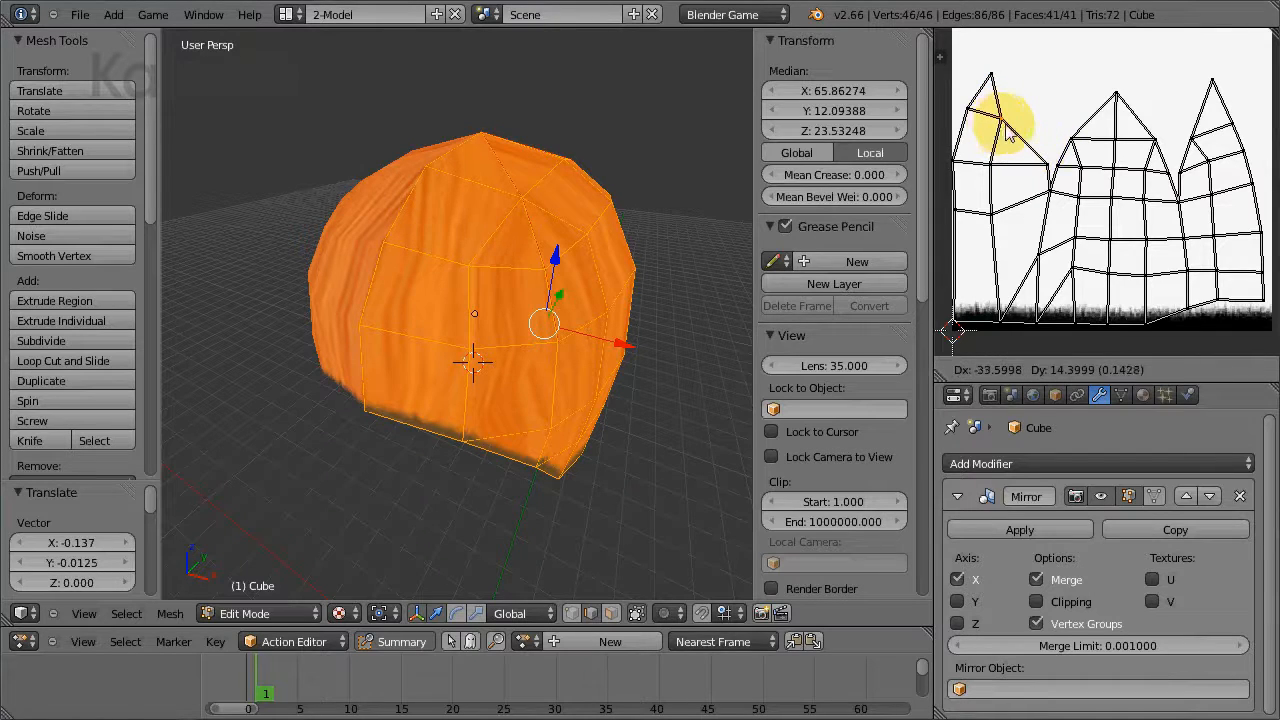
pyautogui.click(1000, 114)
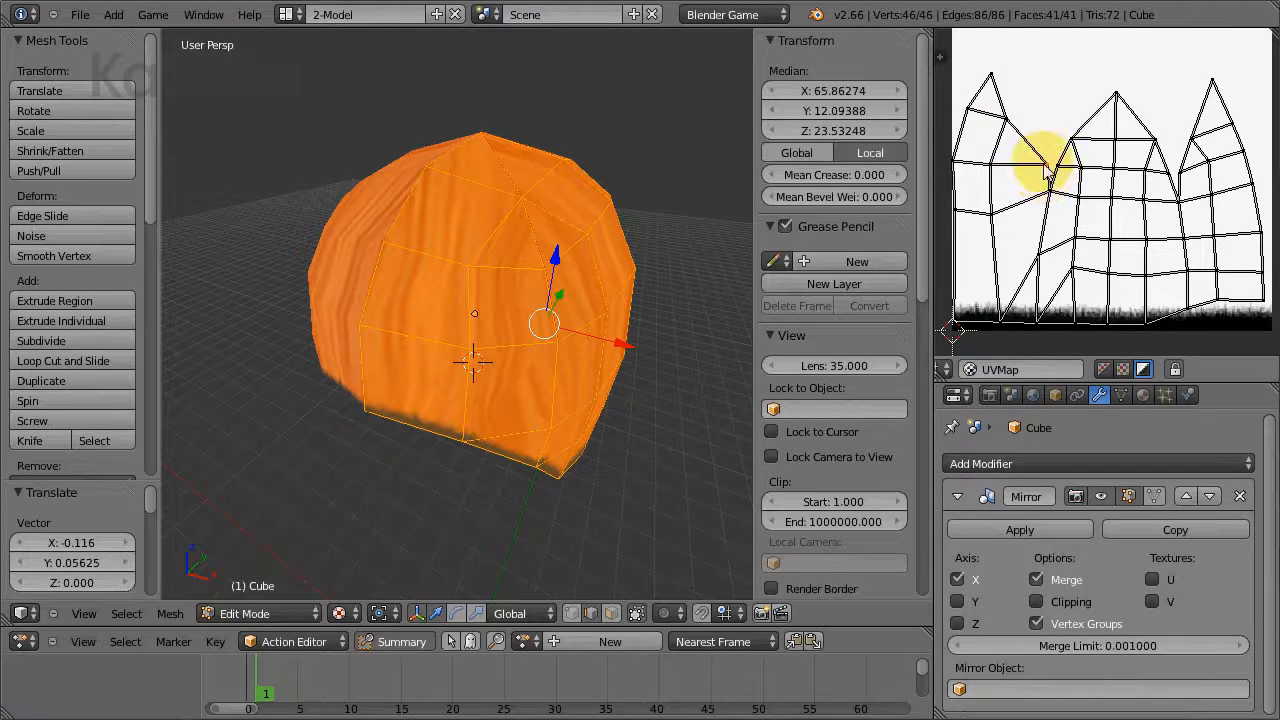
# Step: Pull the two boundary UV vertices on the left spike's right side slightly inward to smooth its edge
pyautogui.moveTo(1046, 172); pyautogui.dragTo(1022, 172, button='right')
pyautogui.click(1027, 165)
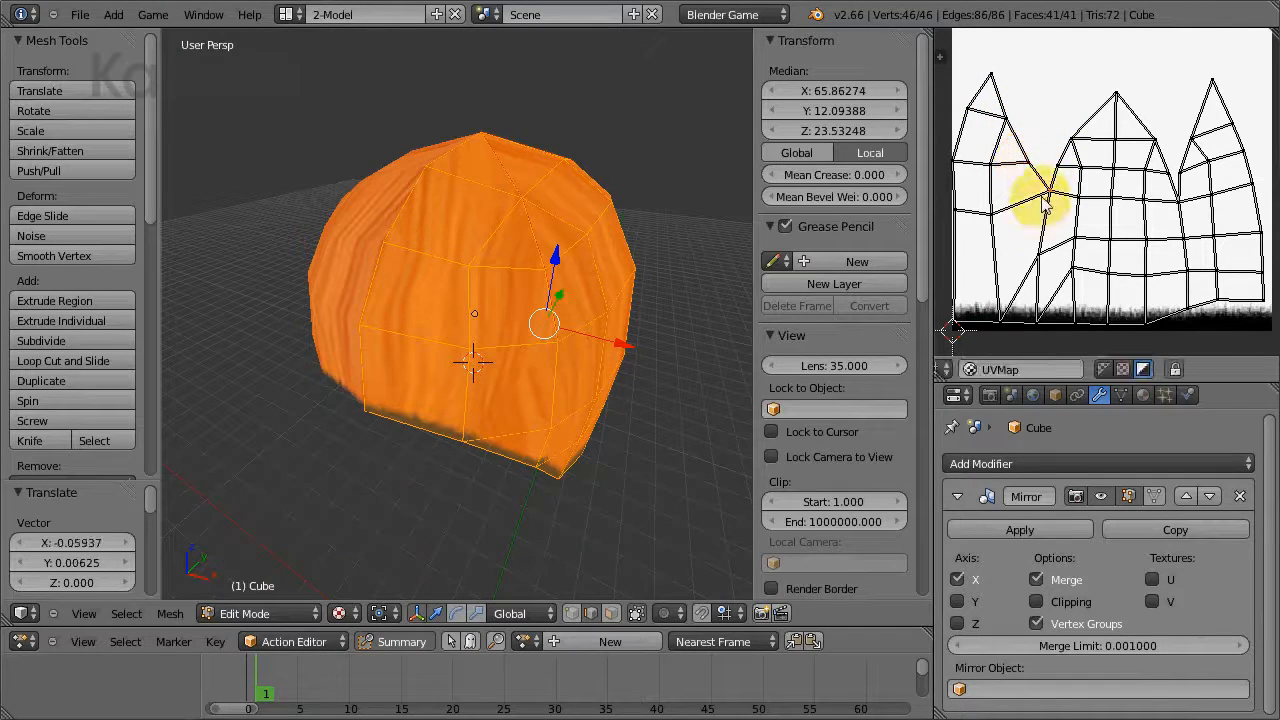
pyautogui.rightClick(1041, 196)
pyautogui.press('g')
pyautogui.click(1036, 203)
pyautogui.moveTo(545, 410); pyautogui.dragTo(510, 418, button='middle')
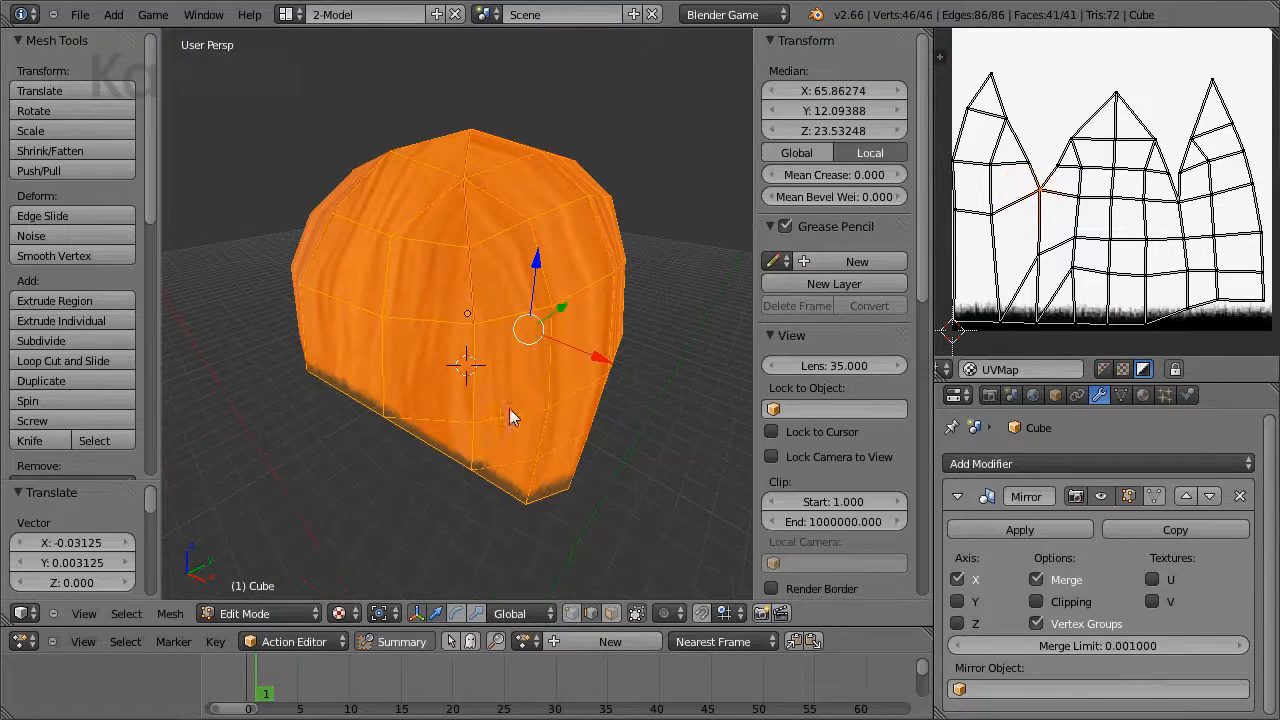
# Step: Nudge the left spike's middle-column UV vertices to level the grid rows beneath its peak
pyautogui.rightClick(995, 218)
pyautogui.press('g')
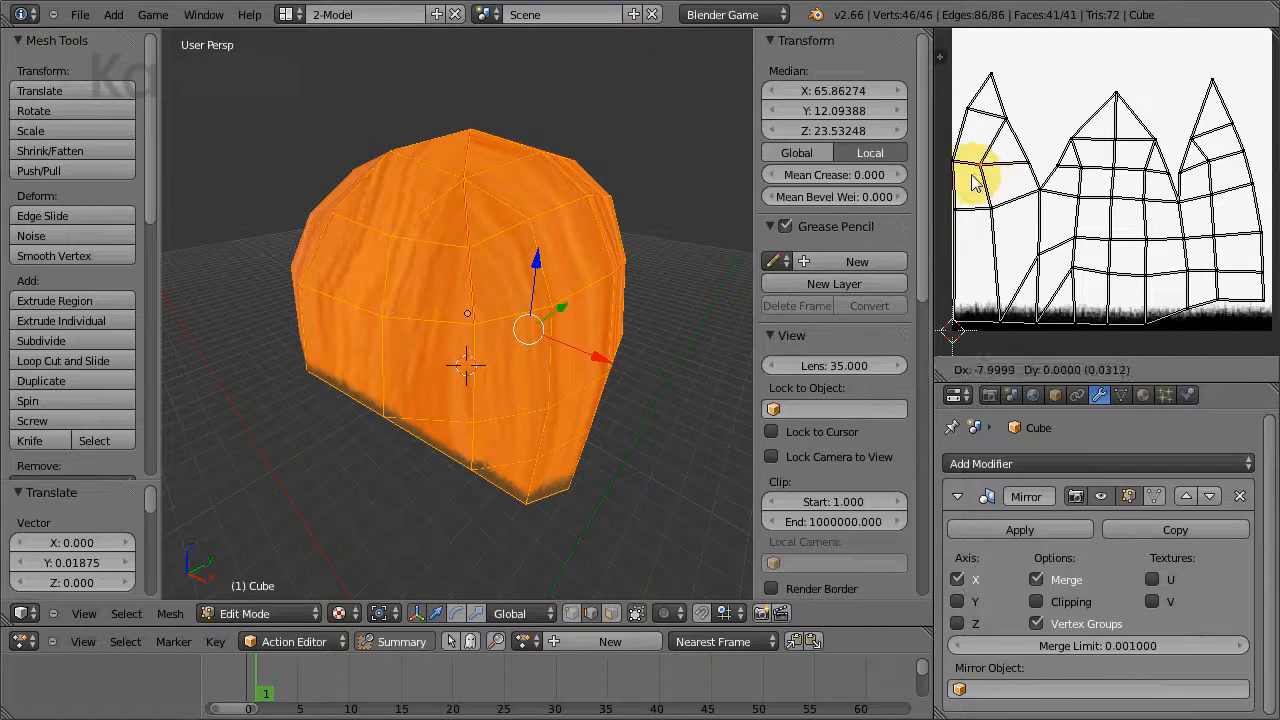
pyautogui.click(983, 181)
# Step: Move the two middle outer UV vertices of the right spike out to the image's right border
pyautogui.keyDown('ctrl'); pyautogui.scroll(-1, 1082, 262); pyautogui.keyUp('ctrl')
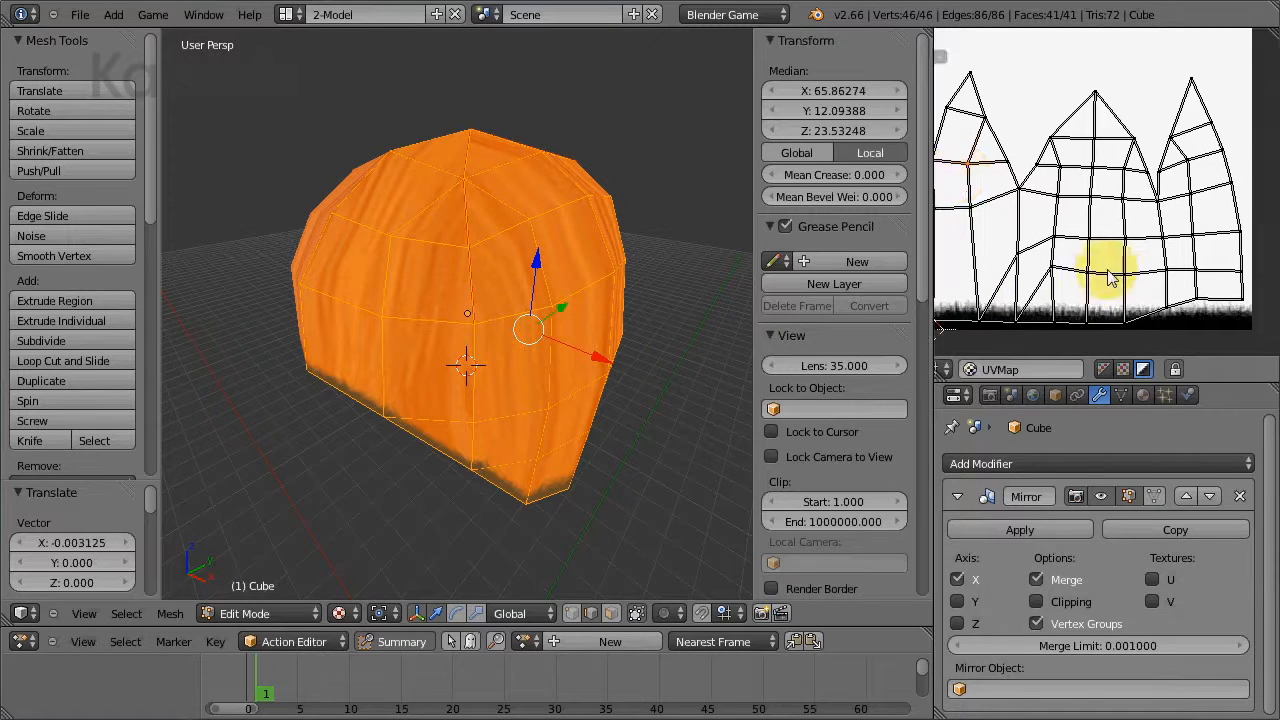
pyautogui.moveTo(595, 372); pyautogui.dragTo(400, 385, button='middle')
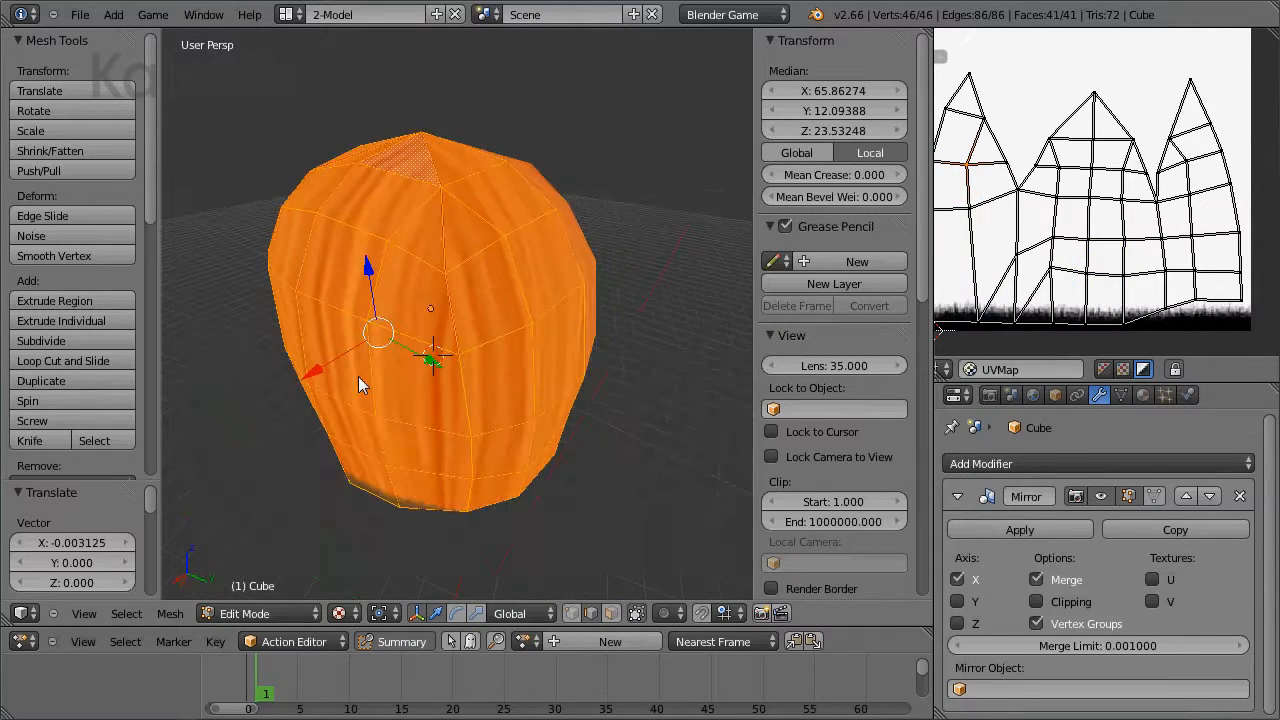
pyautogui.moveTo(1178, 240); pyautogui.dragTo(1130, 247, button='middle')
pyautogui.rightClick(1170, 203)
pyautogui.press('g')
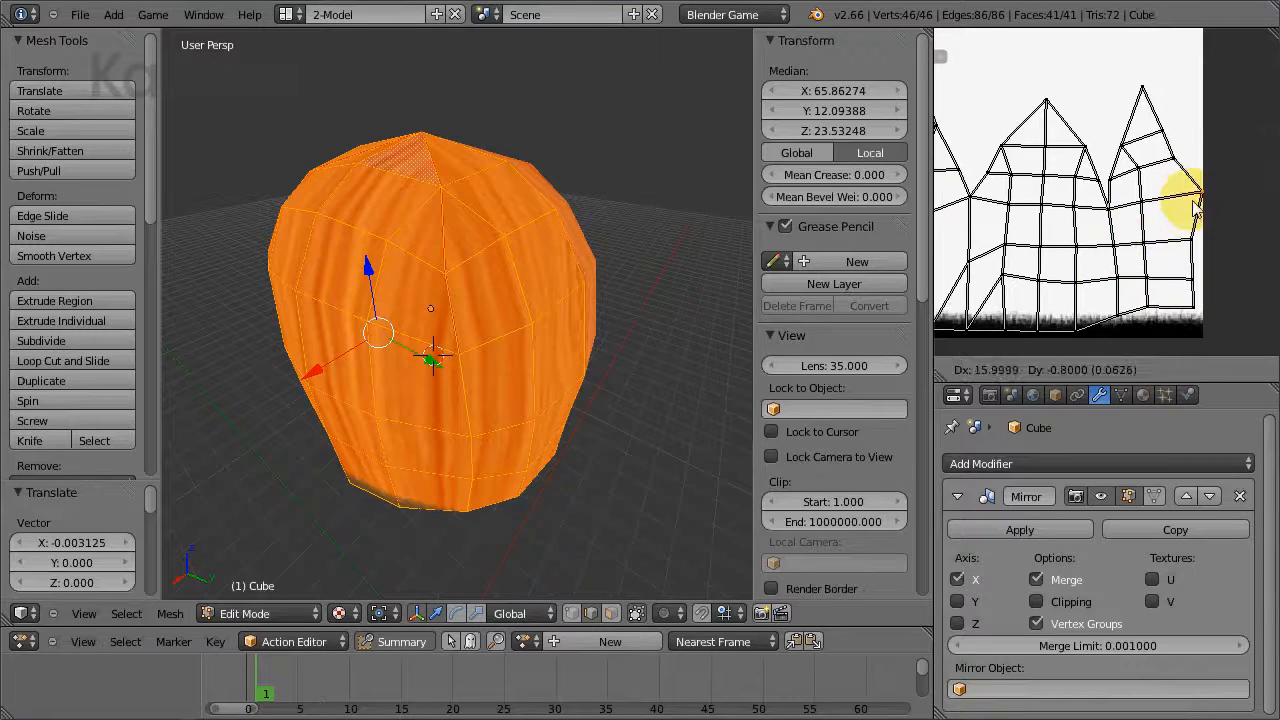
pyautogui.click(1189, 203)
pyautogui.press('g')
pyautogui.click(1200, 246)
# Step: Pull the right spike's bottom UV vertices down into the black fringe and level its lower-right corner with them
pyautogui.rightClick(1143, 311)
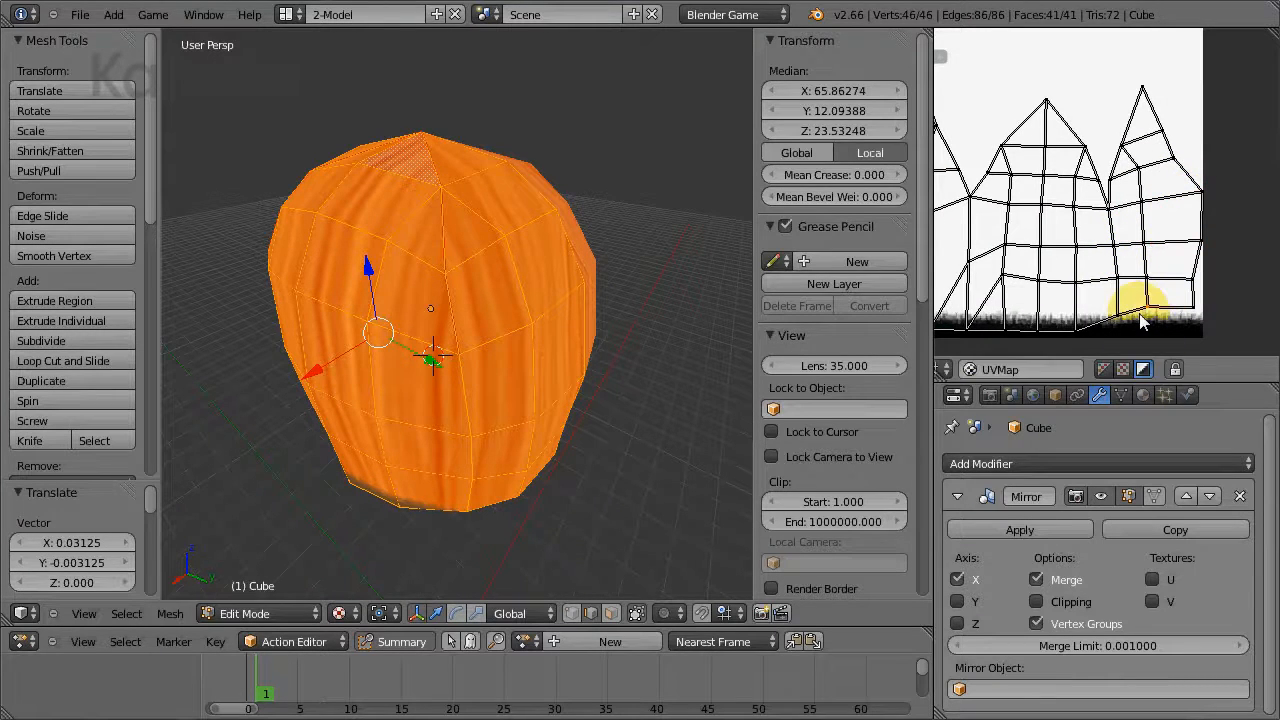
pyautogui.press('g')
pyautogui.click(1141, 340)
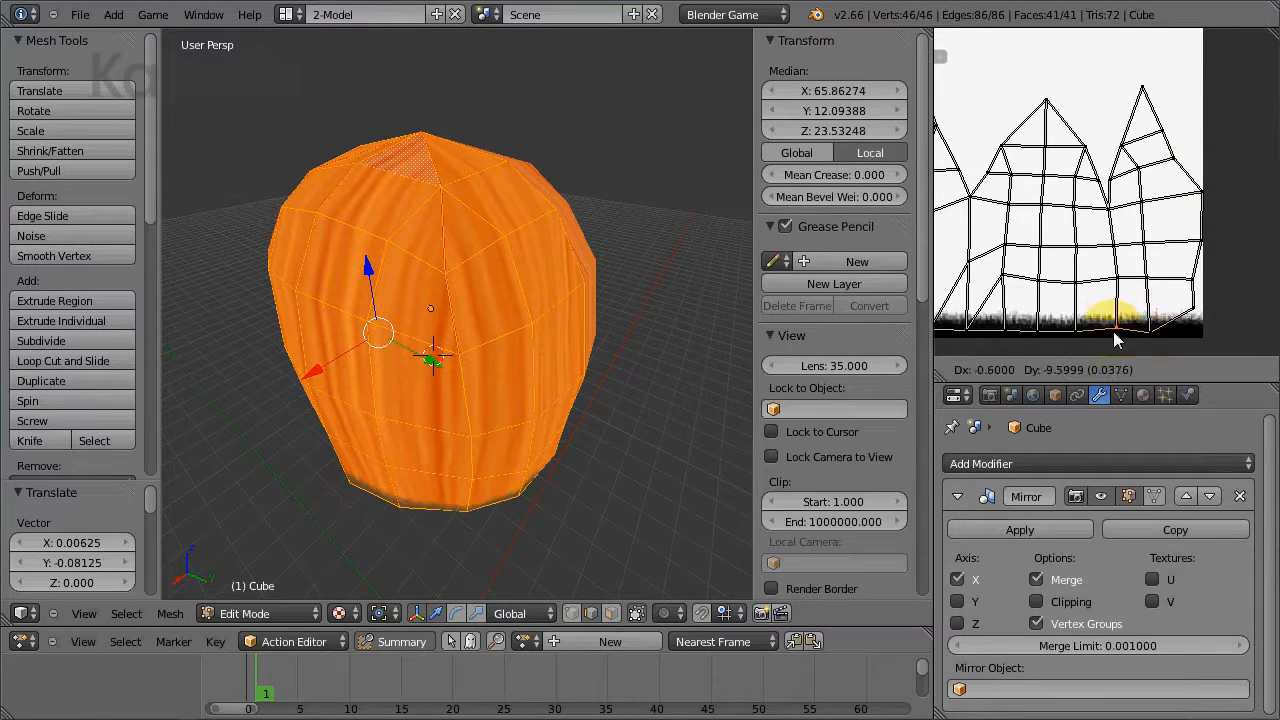
pyautogui.rightClick(1112, 332)
pyautogui.press('g')
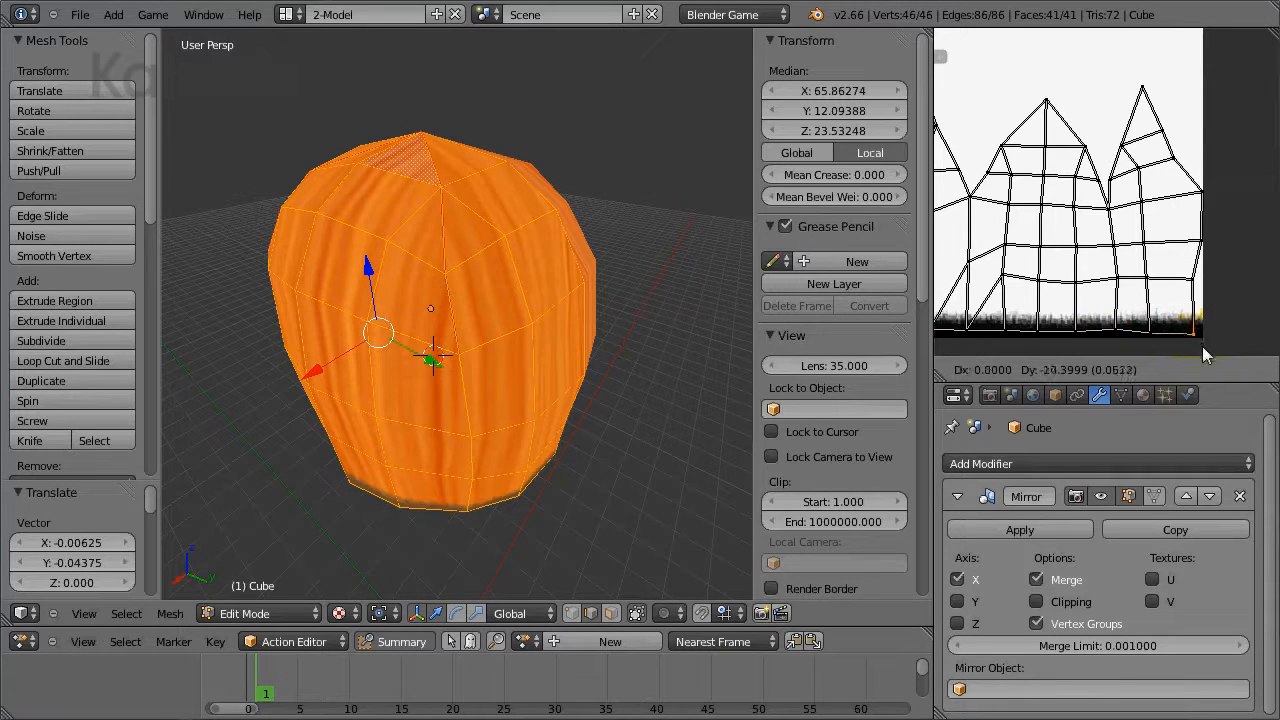
pyautogui.click(1202, 348)
pyautogui.press('g')
pyautogui.click(1202, 318)
pyautogui.rightClick(1158, 339)
pyautogui.press('g')
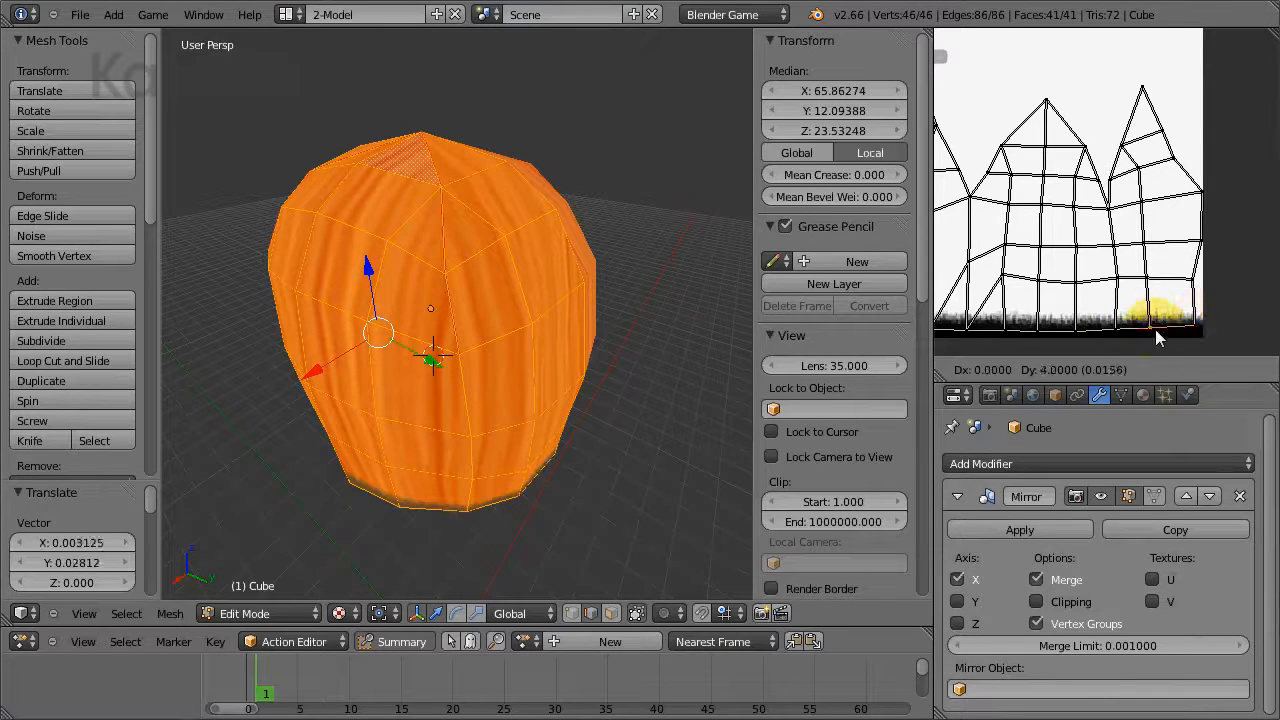
pyautogui.click(1158, 334)
# Step: Shift the right spike's lower outer UV vertex towards the image border and nudge the upper outer one slightly inward
pyautogui.rightClick(1192, 292)
pyautogui.press('g')
pyautogui.click(1196, 289)
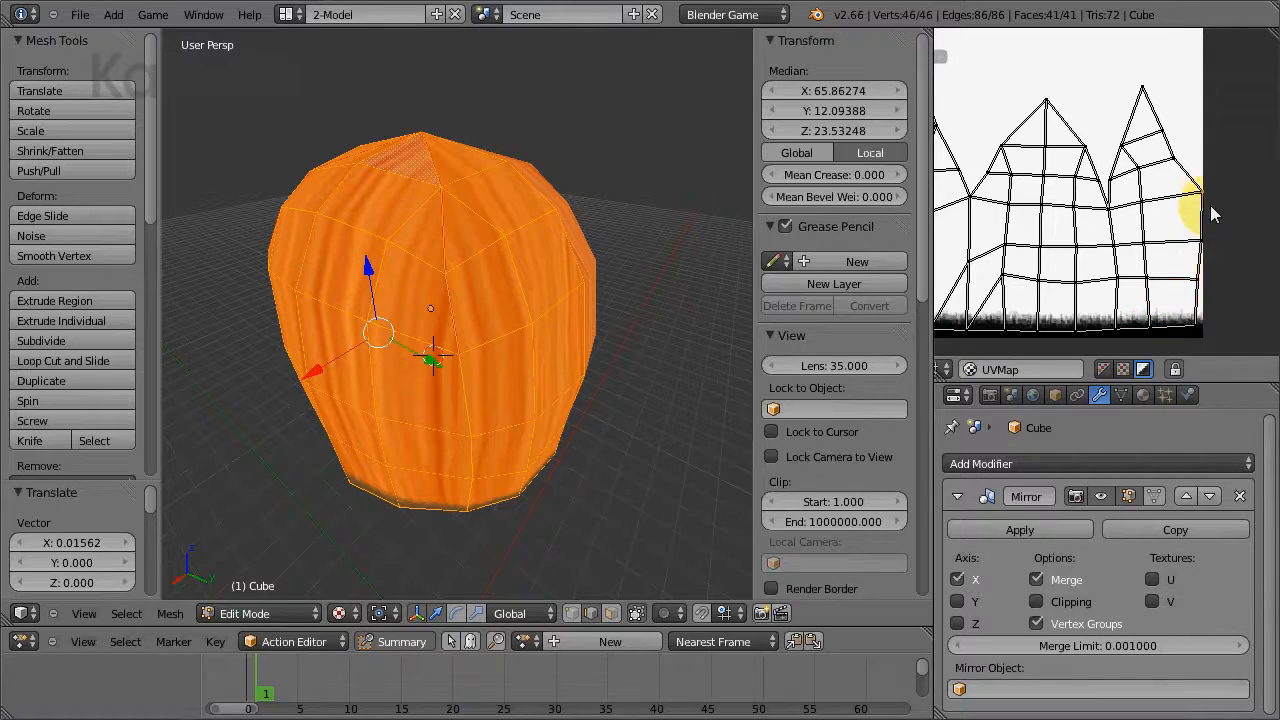
pyautogui.press('g')
pyautogui.click(1207, 205)
# Step: Shift four outer UV vertices of the right spike horizontally to straighten its right boundary just inside the image border
pyautogui.moveTo(510, 402); pyautogui.dragTo(439, 412, button='middle')
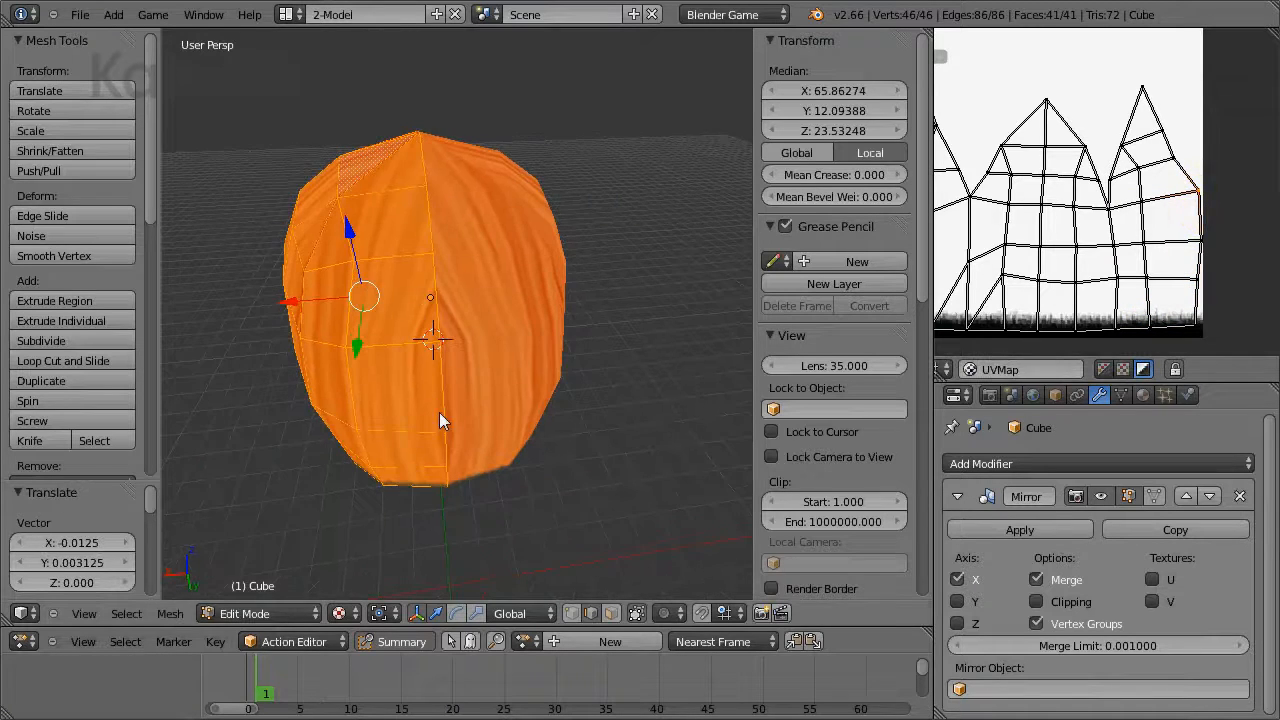
pyautogui.press('g')
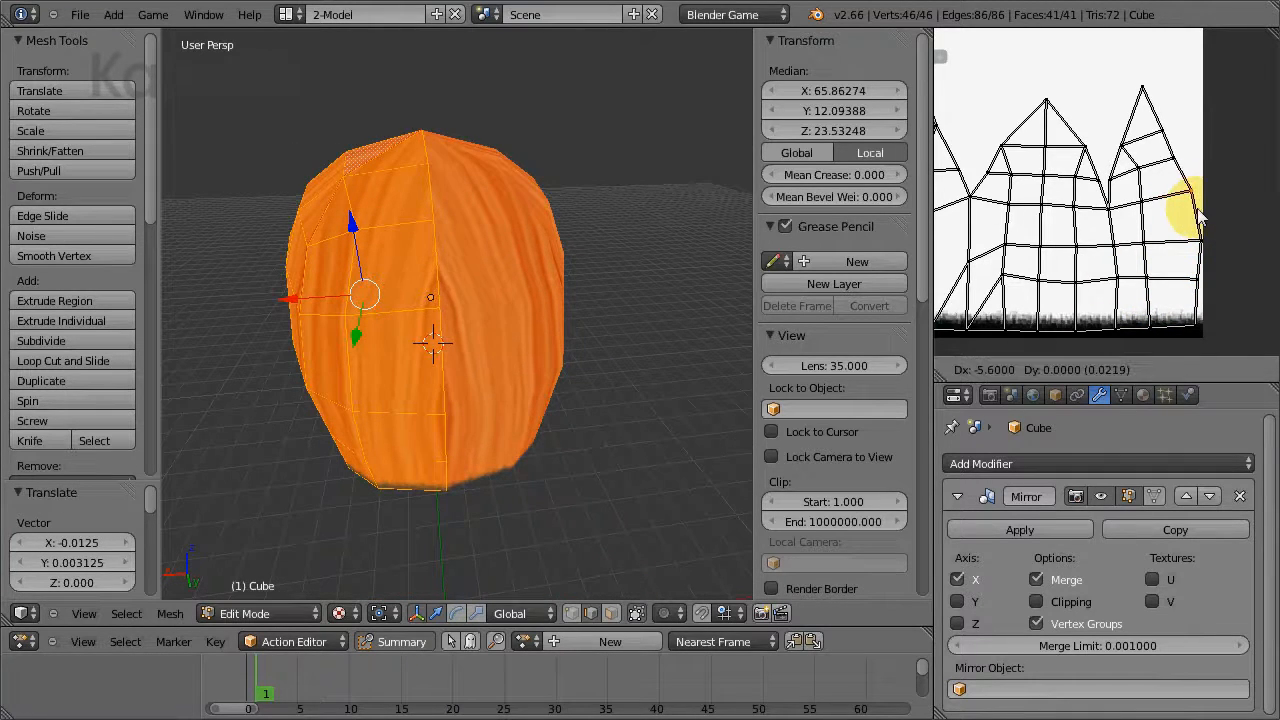
pyautogui.click(1196, 214)
pyautogui.press('g')
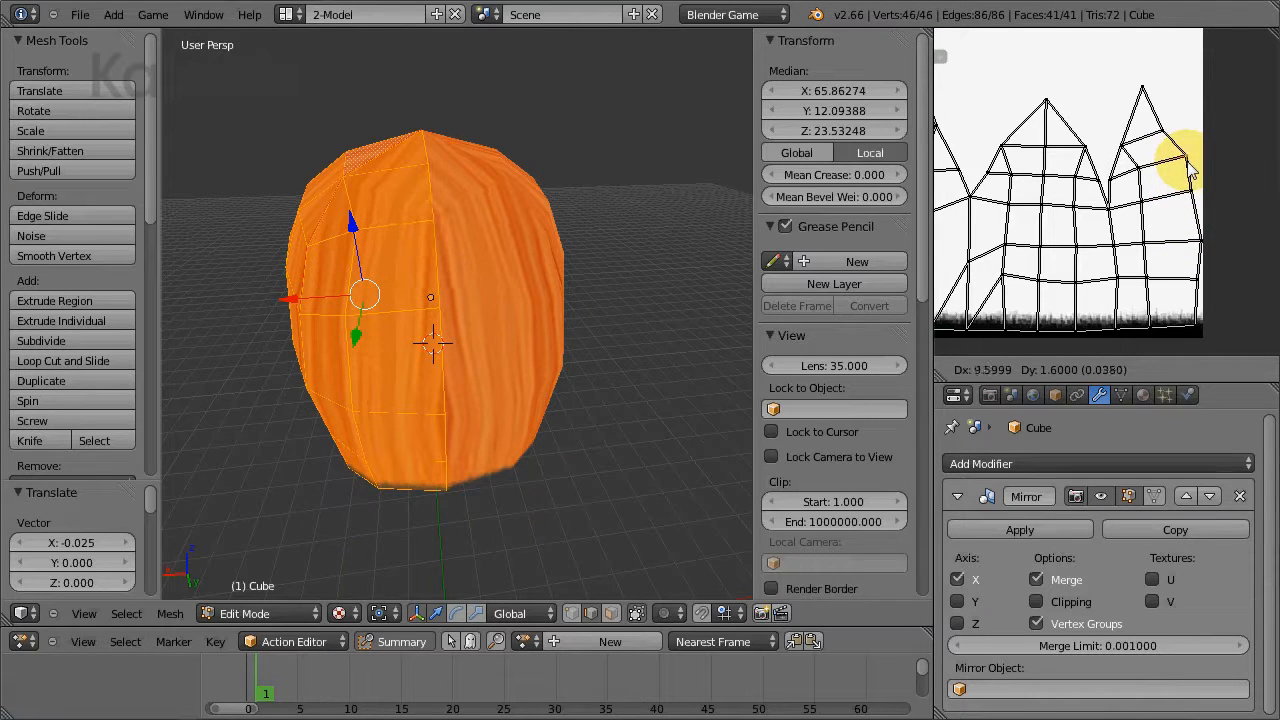
pyautogui.click(1180, 172)
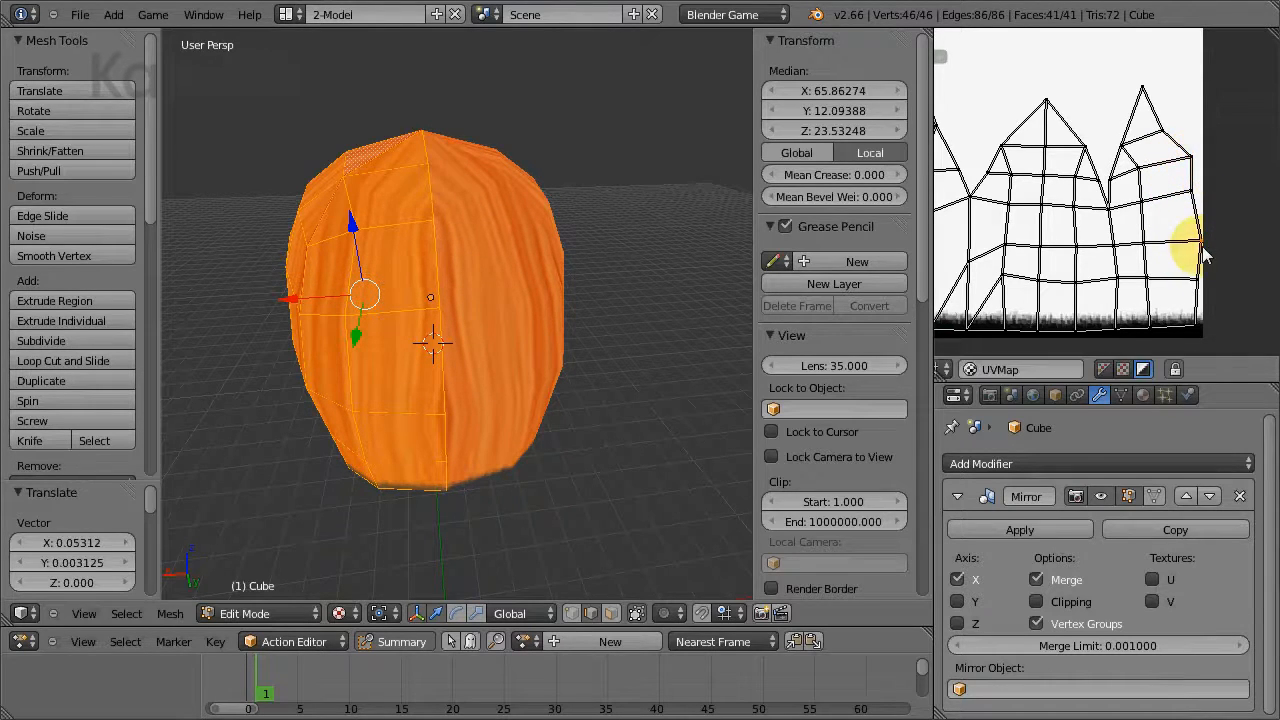
pyautogui.press('g')
pyautogui.click(1200, 257)
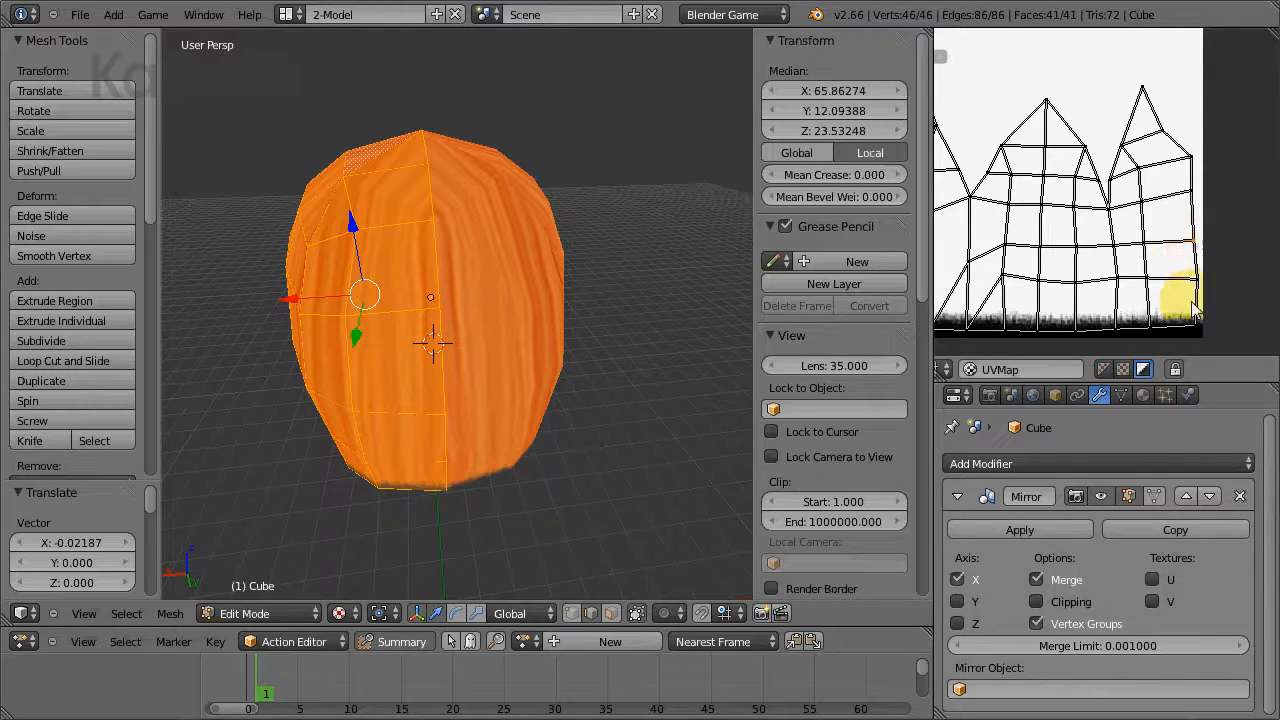
pyautogui.press('g')
pyautogui.click(1194, 294)
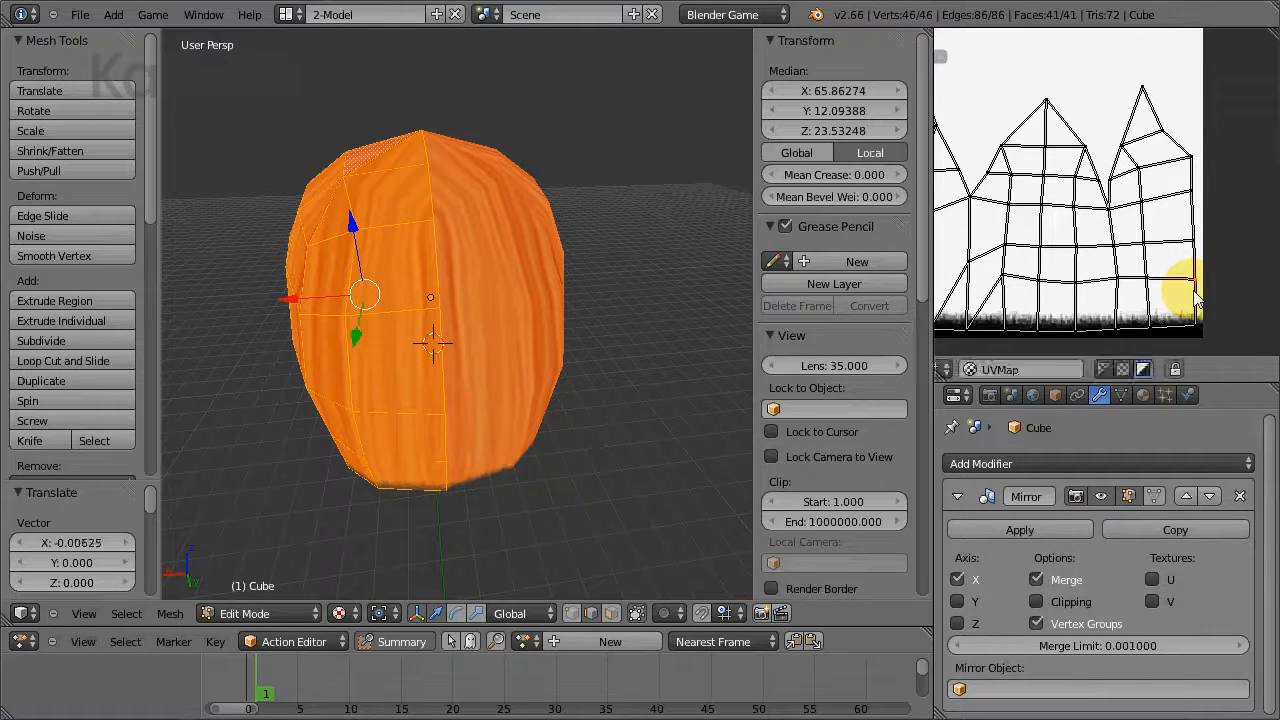
# Step: Move the right spike's uppermost outer UV vertex outward and lower the spike's tip slightly
pyautogui.moveTo(1183, 241); pyautogui.dragTo(1181, 267, button='middle')
pyautogui.moveTo(472, 225); pyautogui.dragTo(466, 298, button='middle')
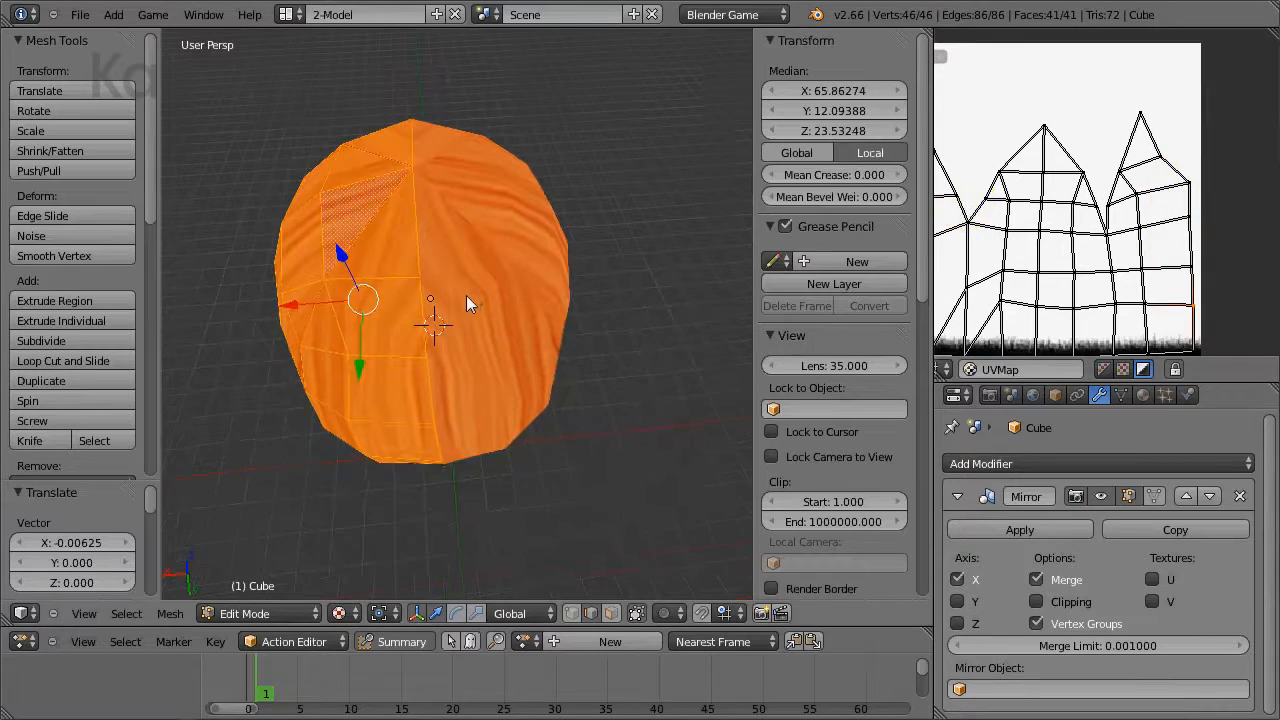
pyautogui.rightClick(1163, 163)
pyautogui.press('g')
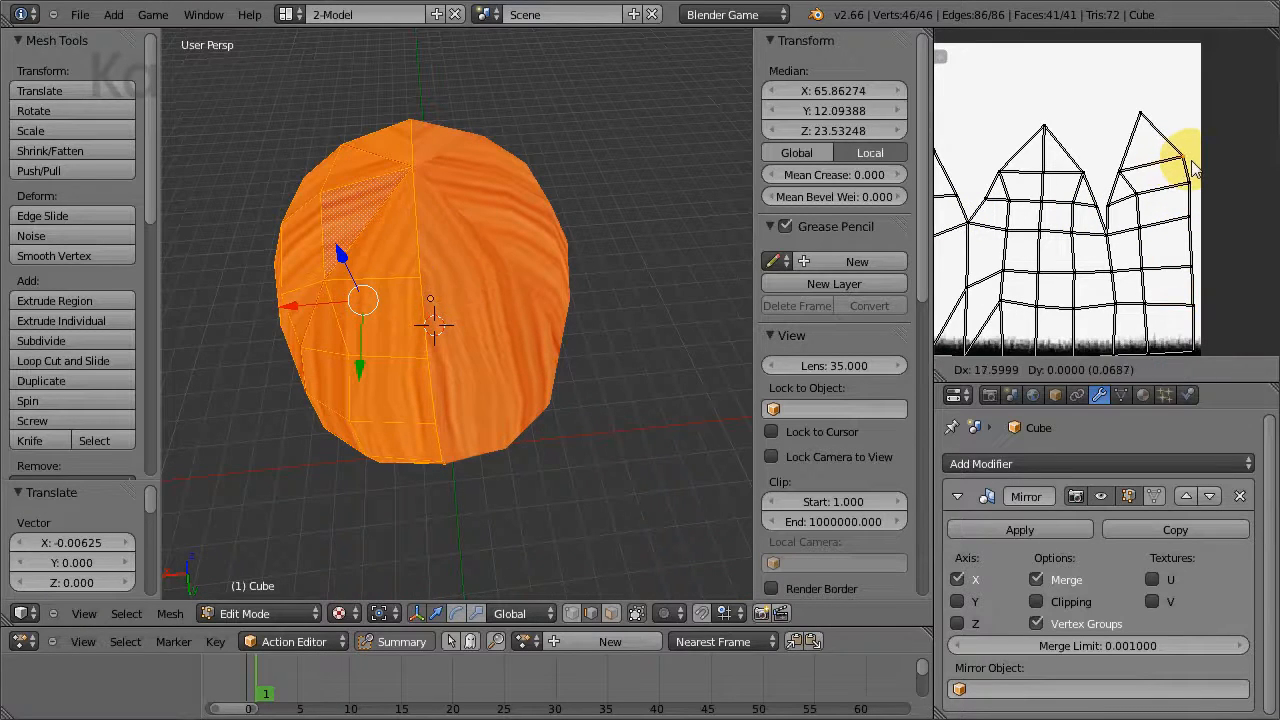
pyautogui.click(1183, 160)
pyautogui.rightClick(1140, 116)
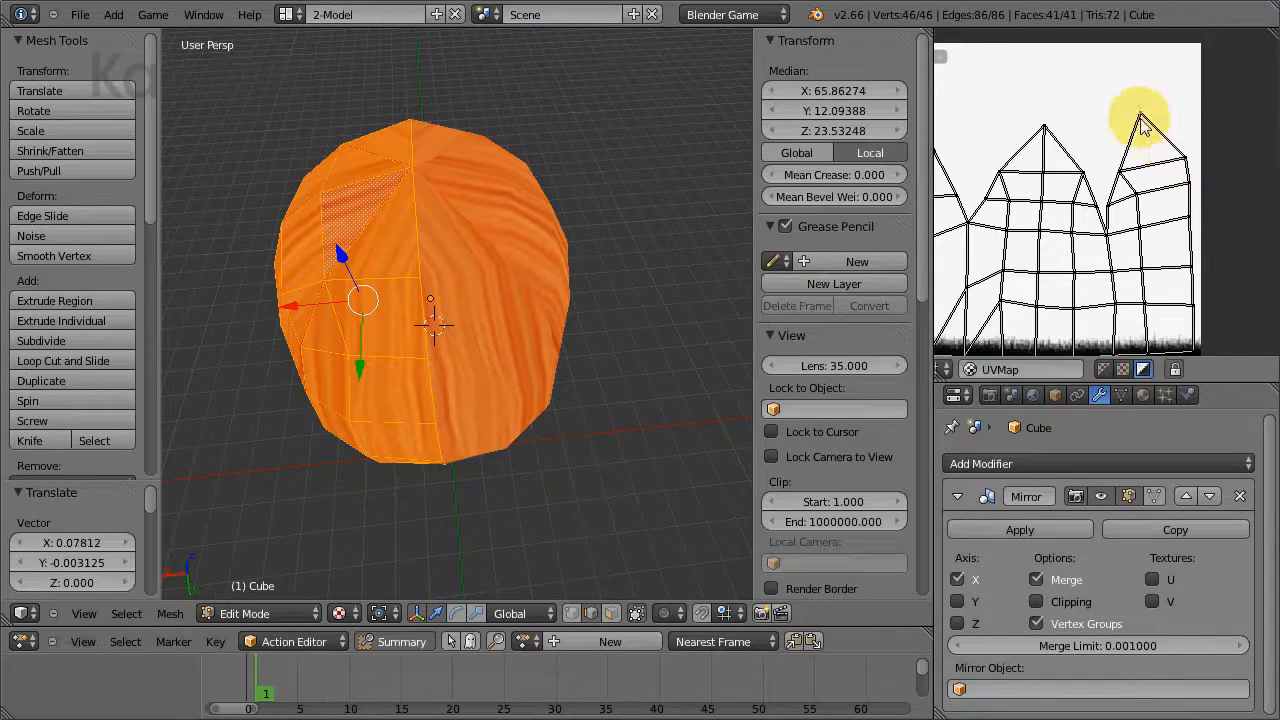
pyautogui.press('g')
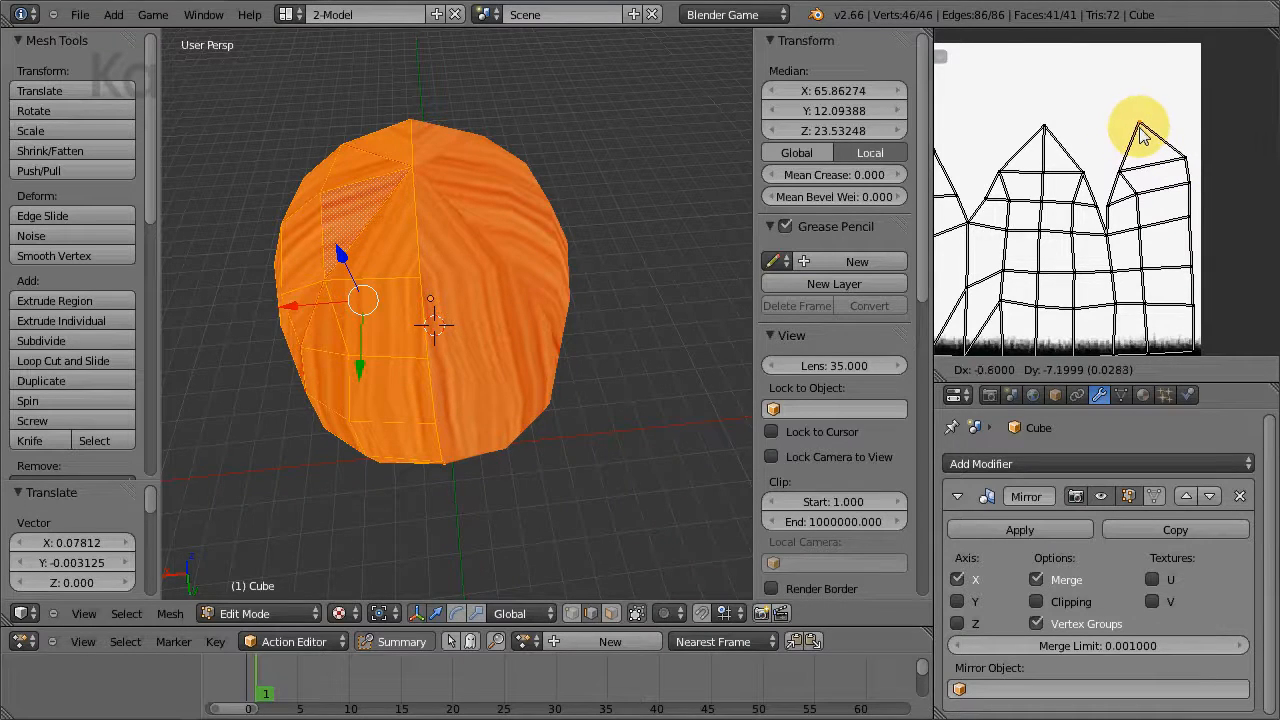
pyautogui.click(1140, 128)
# Step: Pull the two uppermost outer UV vertices below the right spike's tip inward to taper its boundary
pyautogui.rightClick(1182, 153)
pyautogui.press('g')
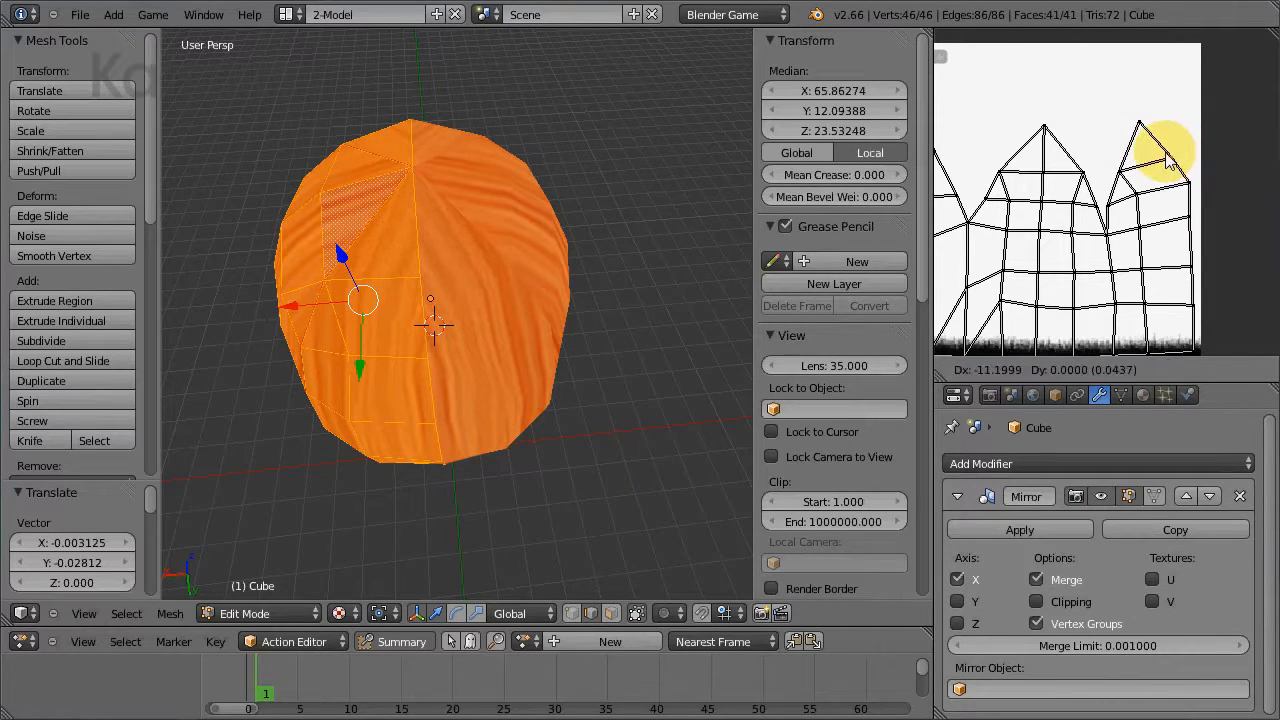
pyautogui.click(1166, 158)
pyautogui.rightClick(1163, 193)
pyautogui.press('g')
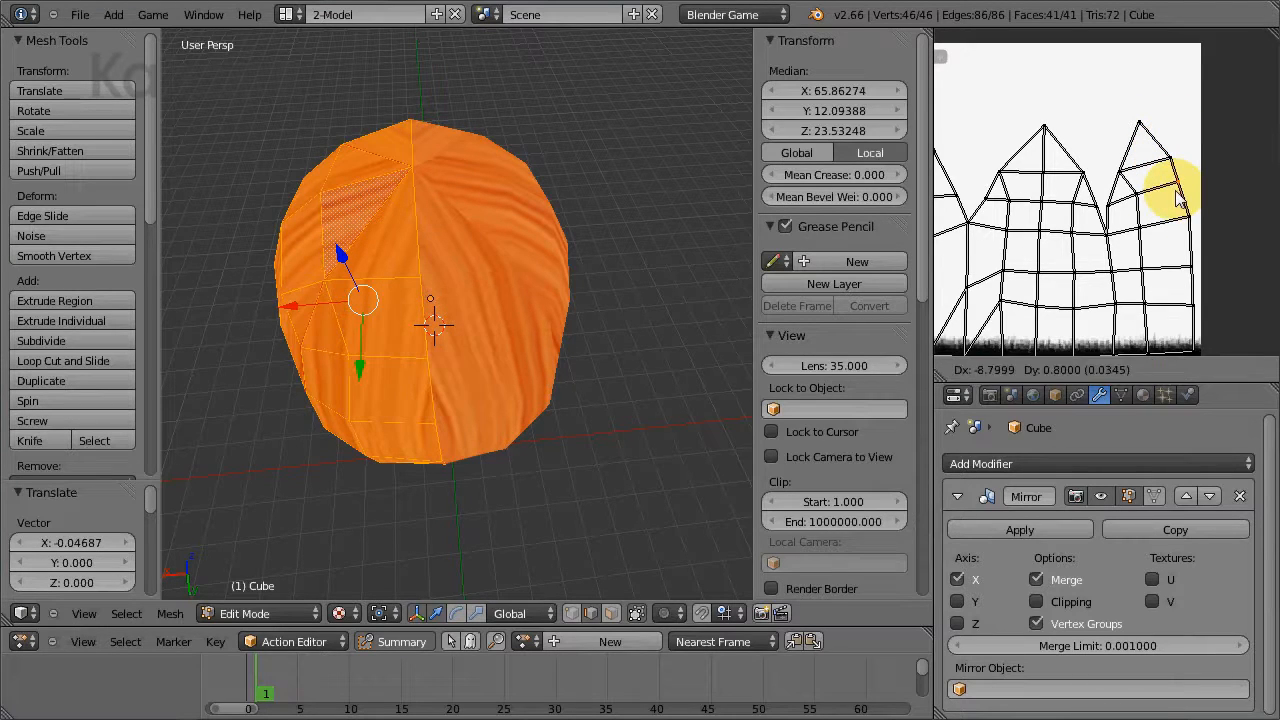
pyautogui.click(1180, 191)
# Step: Raise the two upper UV vertices on the central spike's right boundary slightly
pyautogui.moveTo(434, 418); pyautogui.dragTo(640, 392, button='middle')
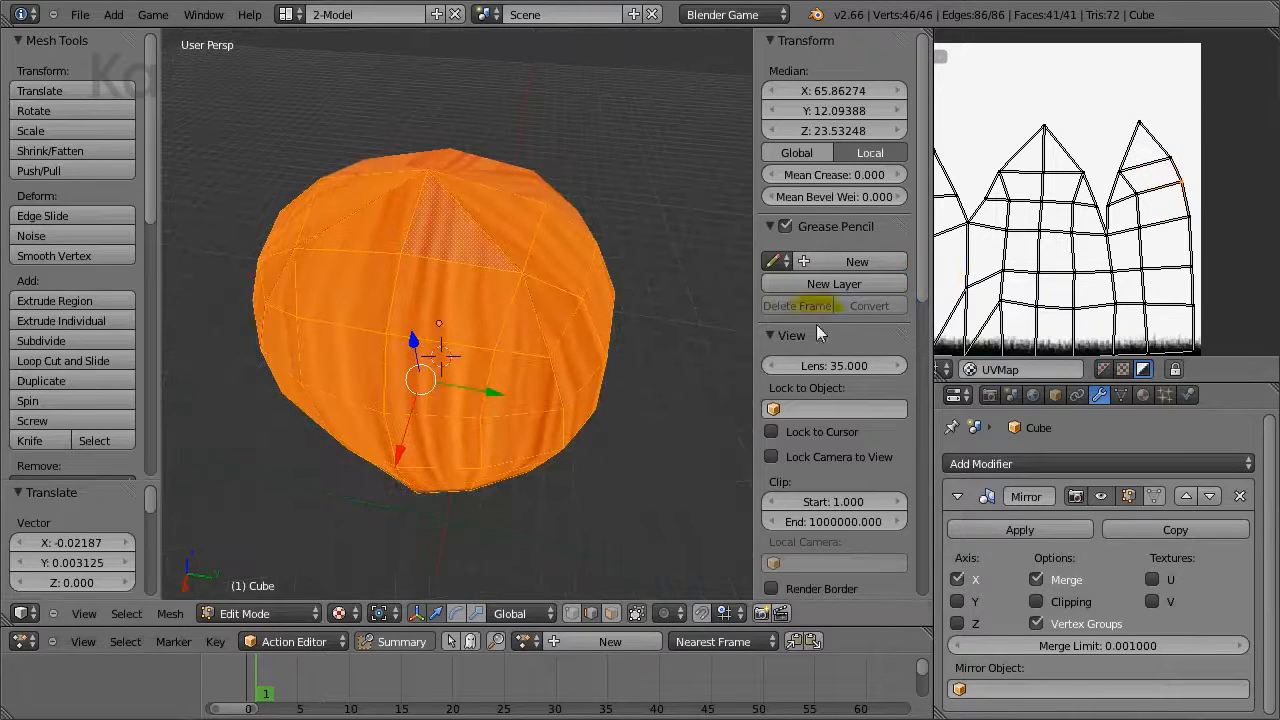
pyautogui.press('g')
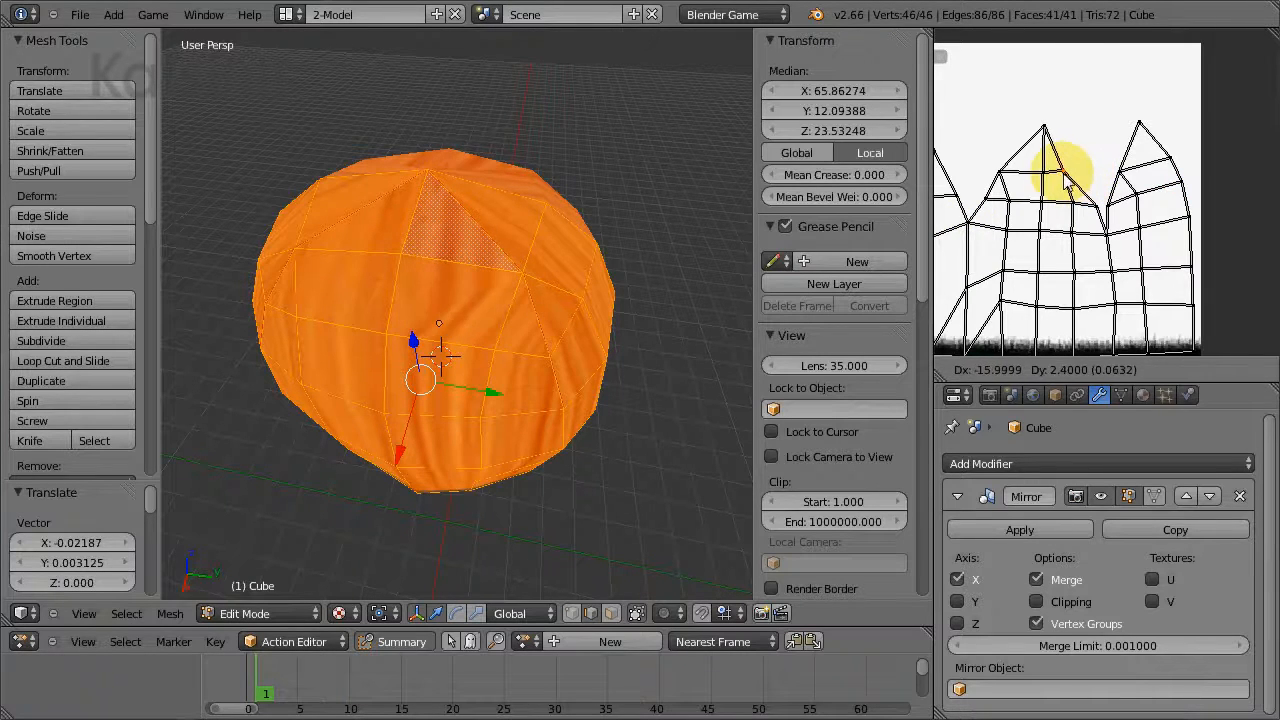
pyautogui.click(1085, 185)
pyautogui.press('g')
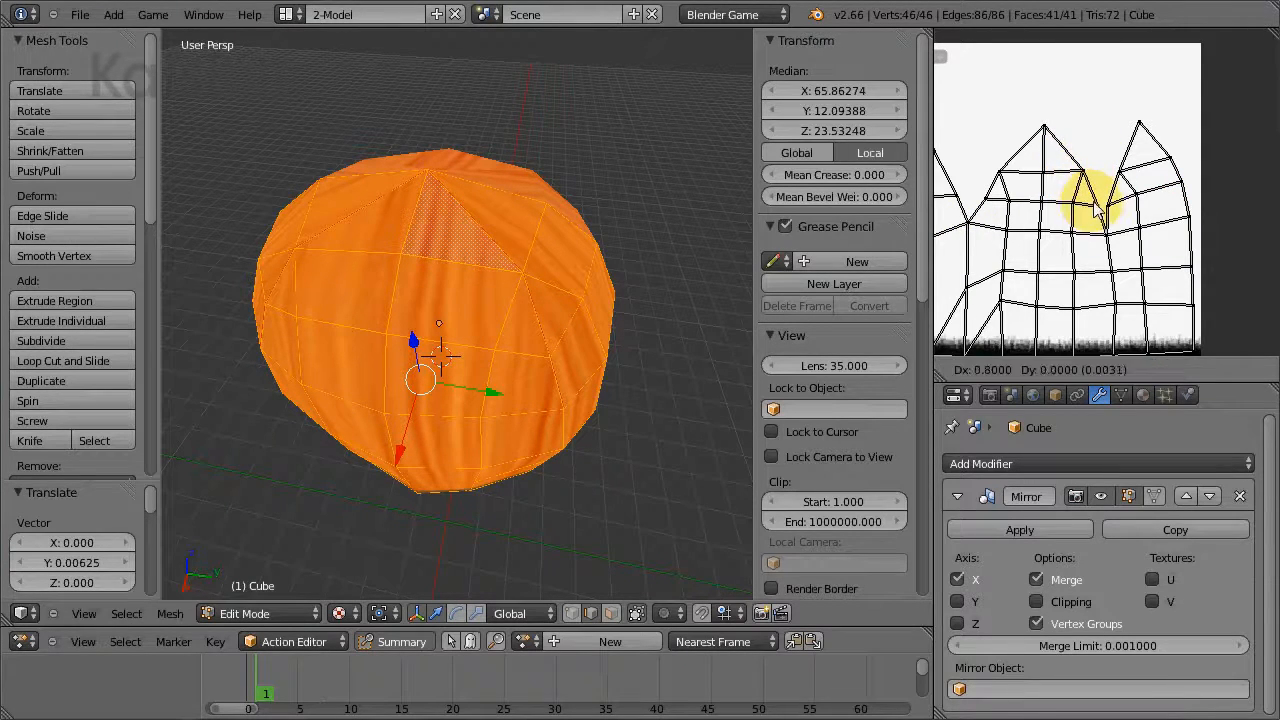
pyautogui.click(1093, 205)
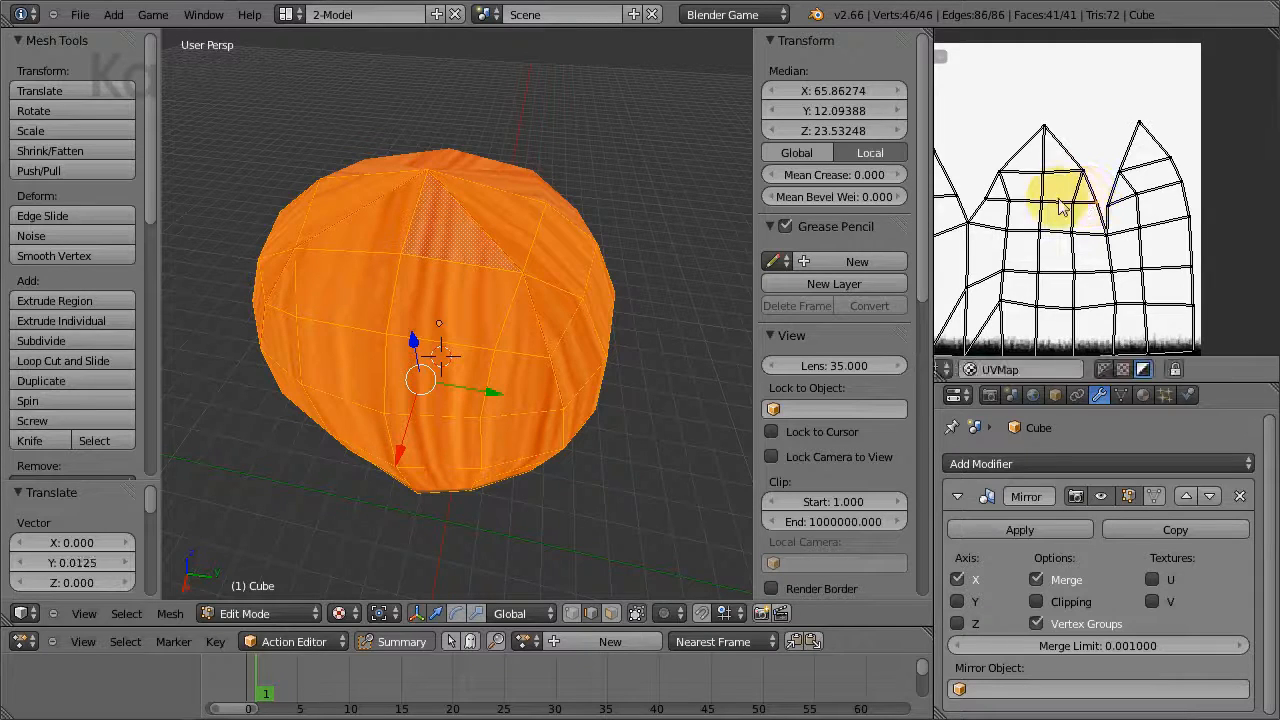
# Step: Nudge a UV vertex on the right spike's inner boundary and the central spike's upper-right boundary vertex slightly outward
pyautogui.press('g')
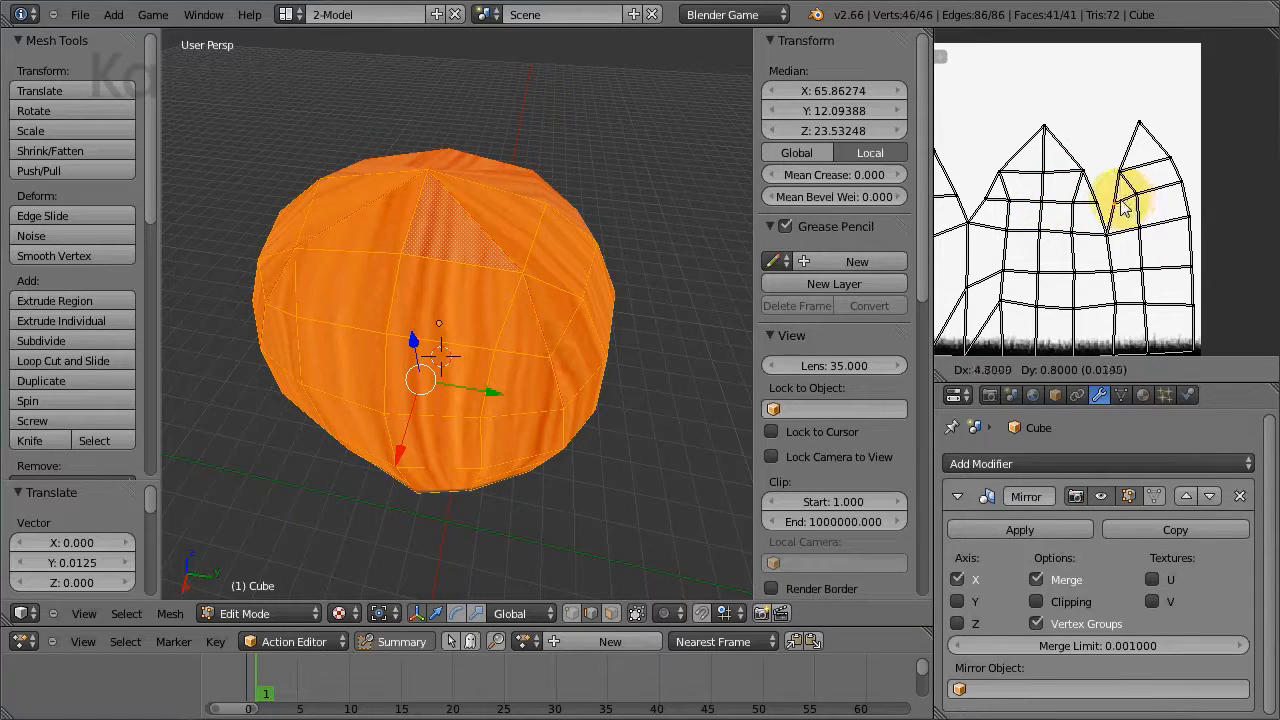
pyautogui.click(1118, 205)
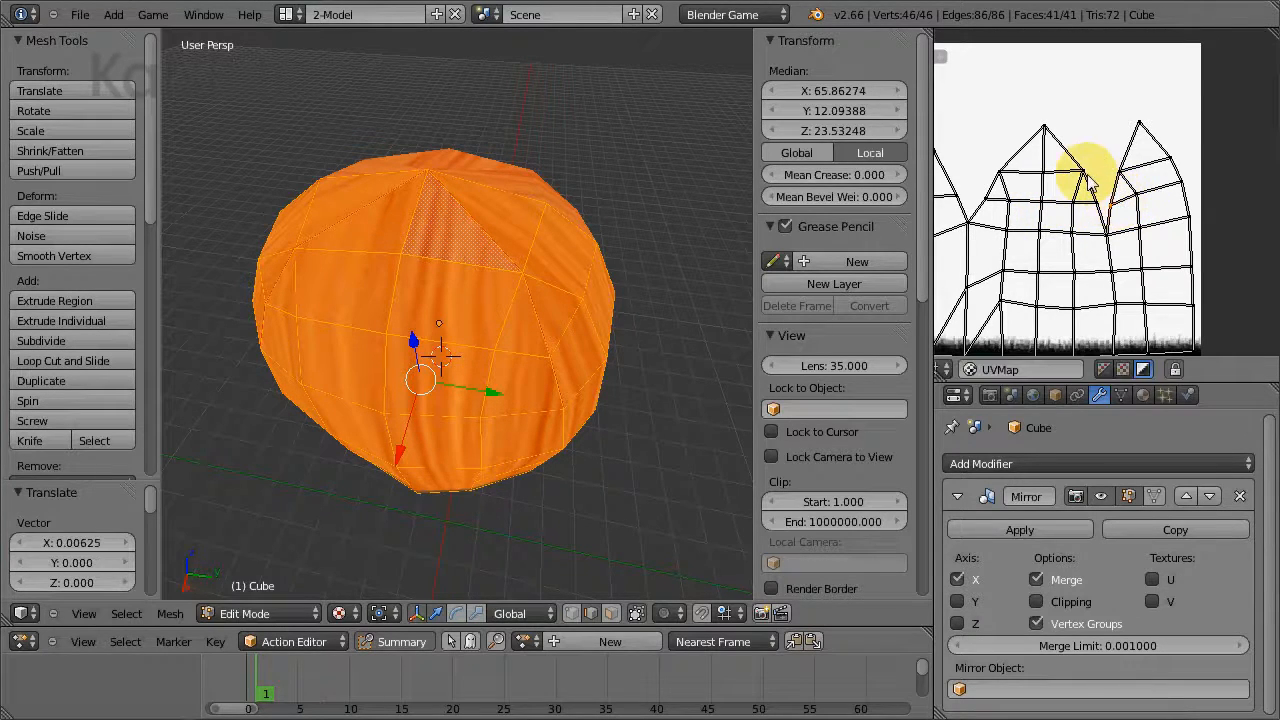
pyautogui.press('g')
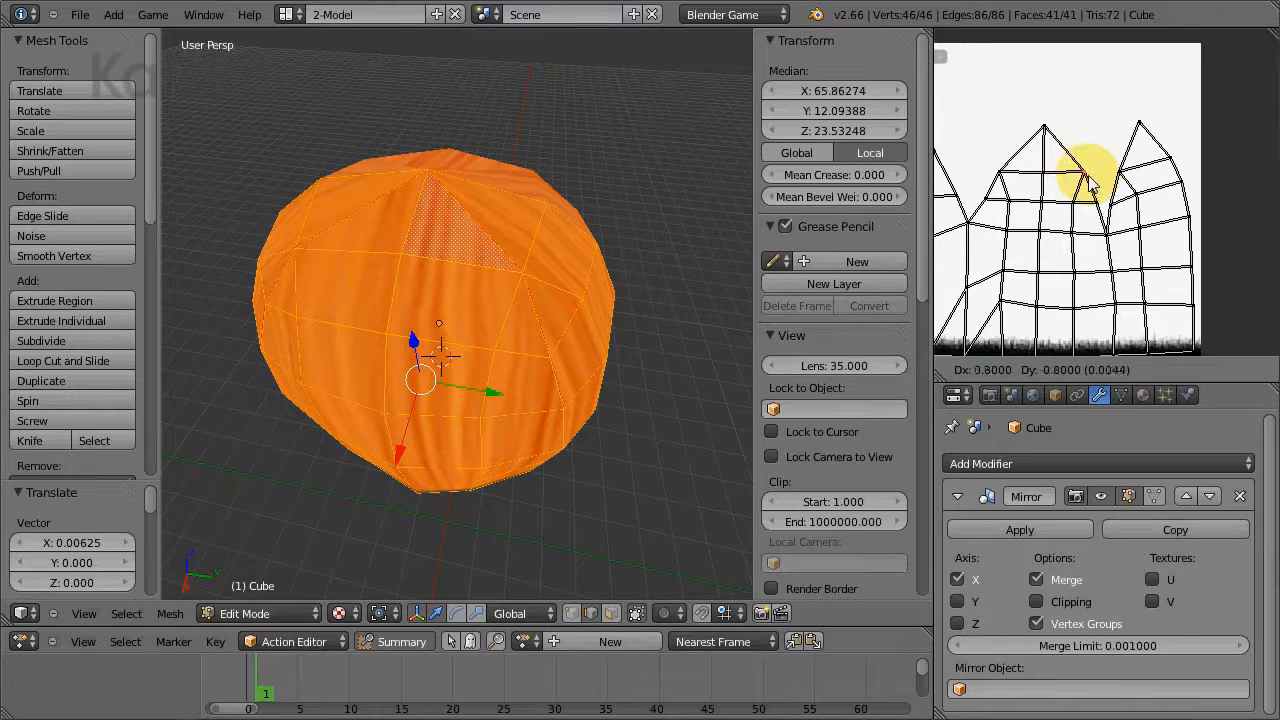
pyautogui.click(1093, 185)
# Step: Move the UV vertex on the central spike's left boundary slightly outward to smooth its outline
pyautogui.rightClick(988, 200)
pyautogui.press('g')
pyautogui.click(984, 200)
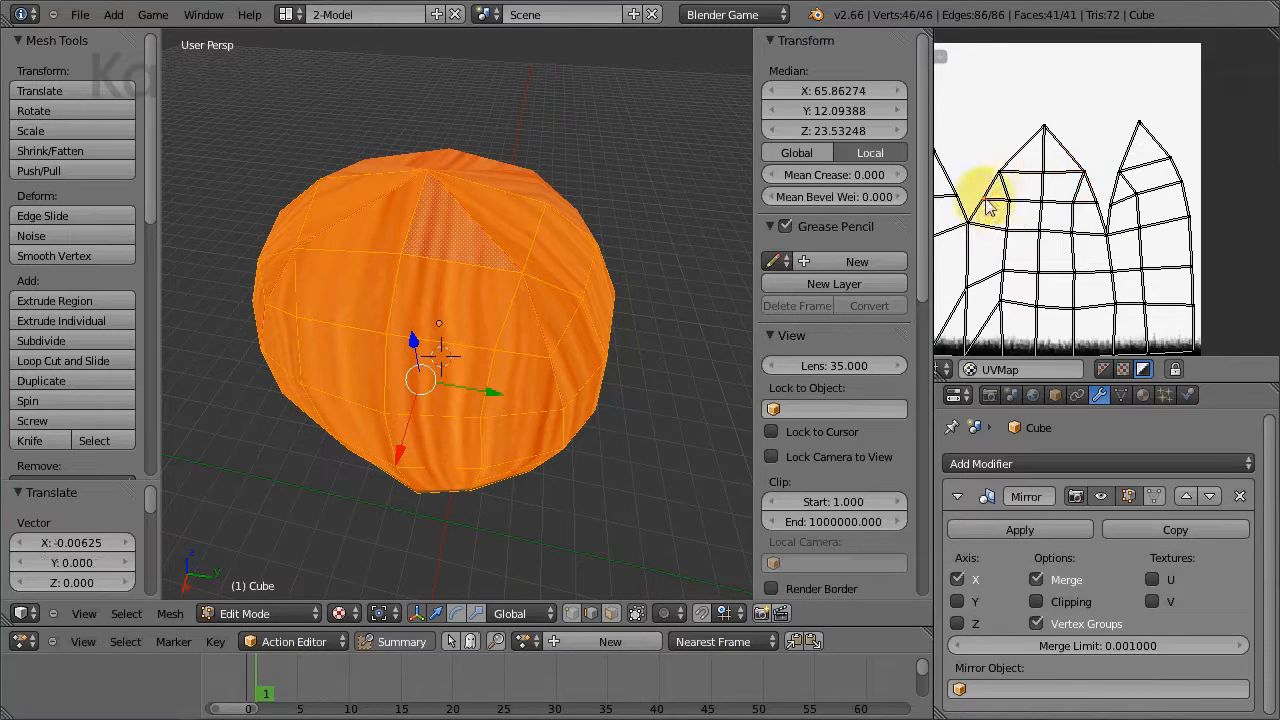
pyautogui.moveTo(440, 340); pyautogui.dragTo(997, 207, button='middle')
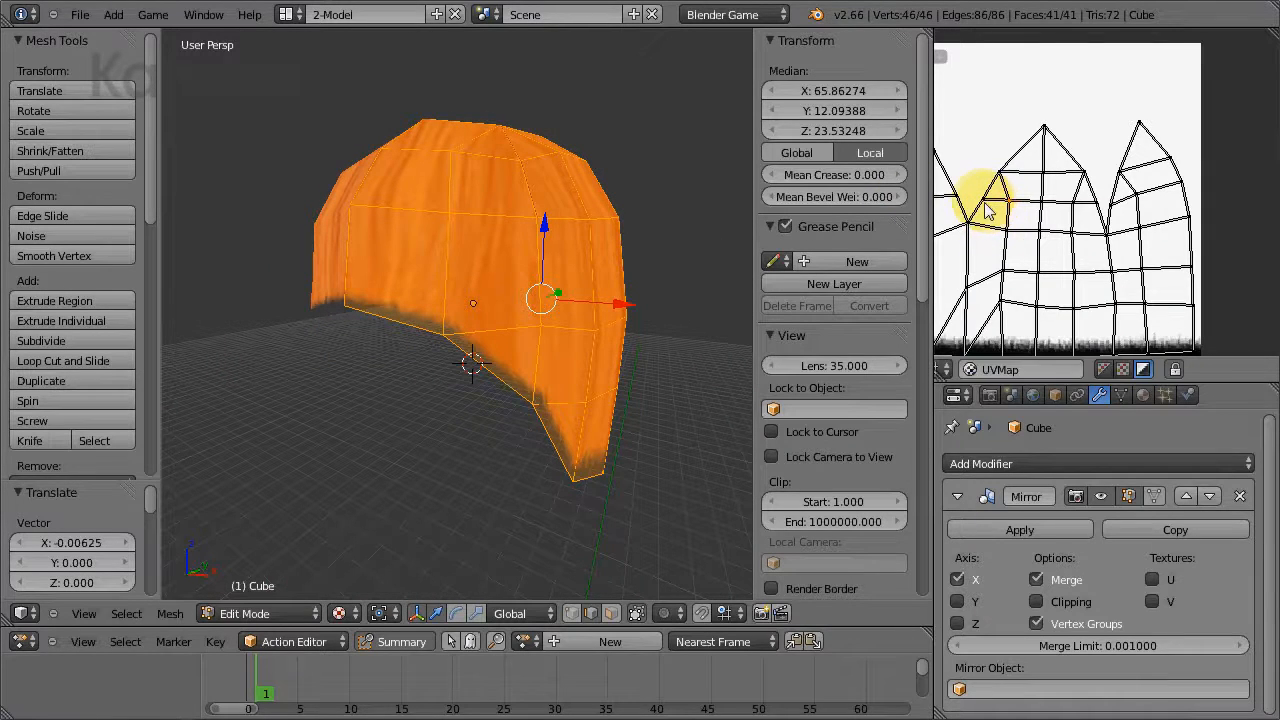
pyautogui.press('g')
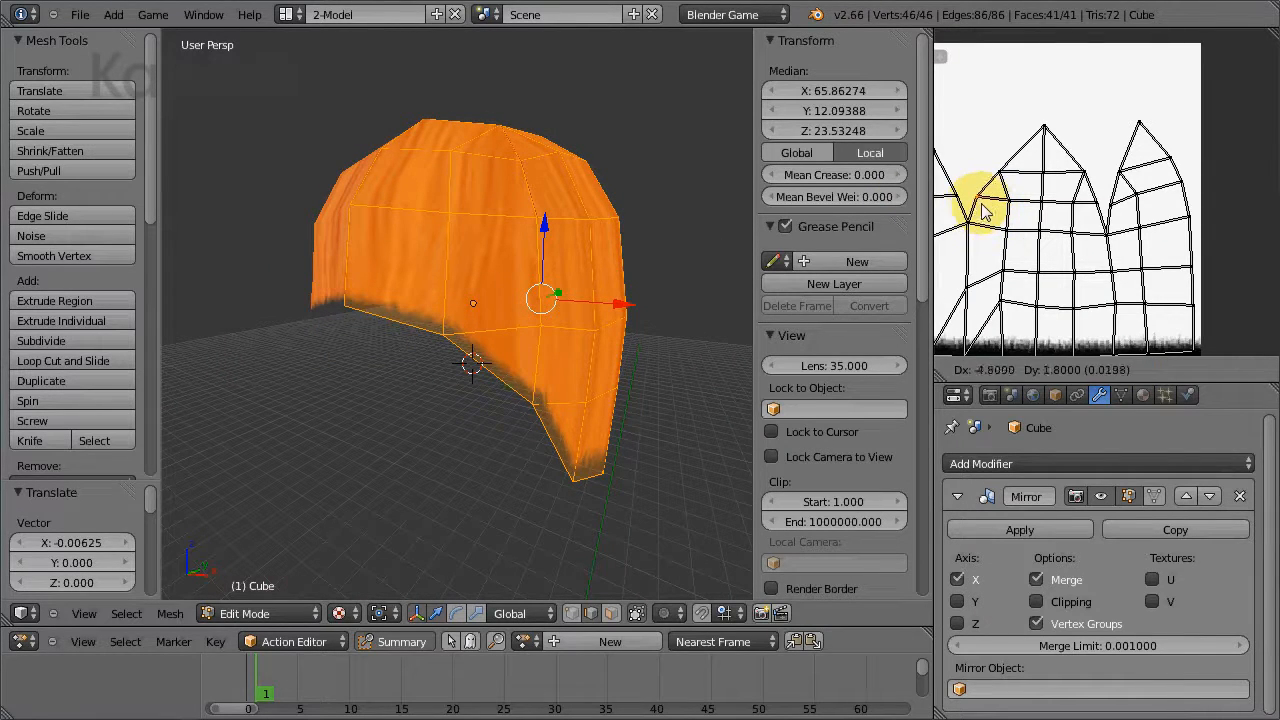
pyautogui.click(988, 211)
# Step: Raise the bottom row of UV vertices, except the two rightmost, by 0.01172
pyautogui.moveTo(470, 340); pyautogui.dragTo(400, 268, button='middle')
pyautogui.moveTo(1078, 300); pyautogui.dragTo(1073, 256, button='middle')
pyautogui.scroll(-1, 1055, 252)
pyautogui.press('a')
pyautogui.press('b')
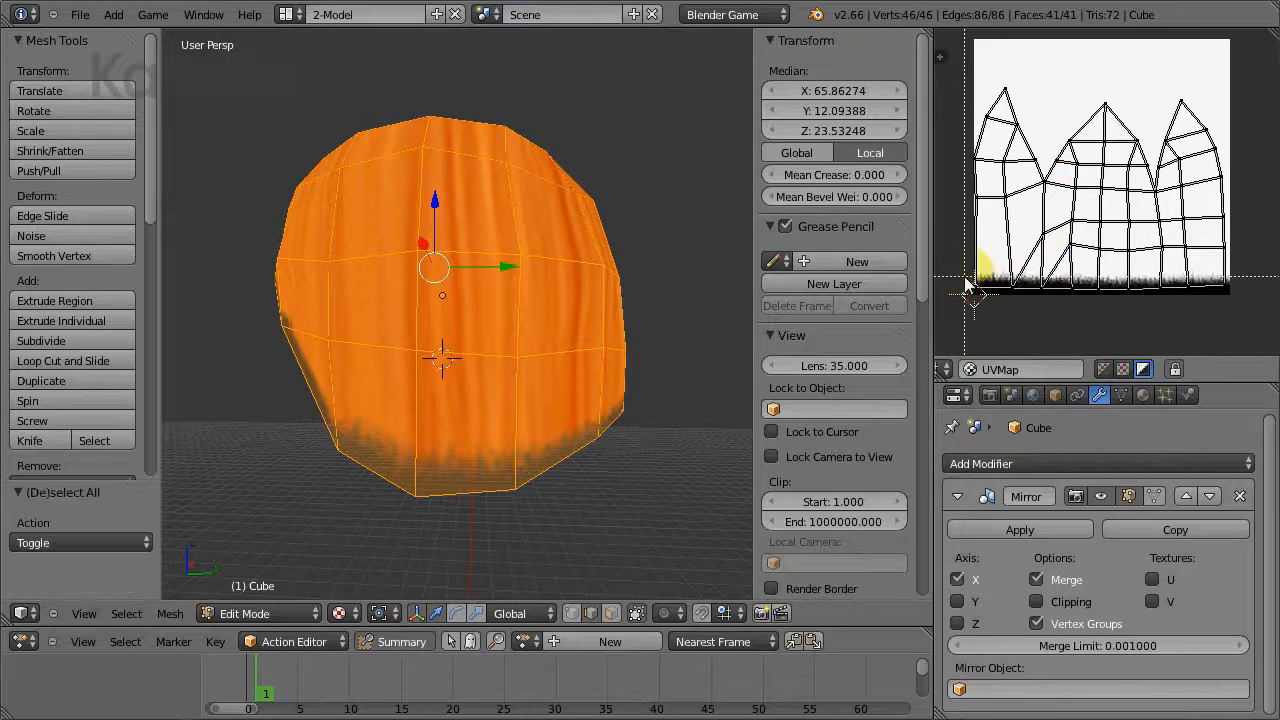
pyautogui.moveTo(965, 278); pyautogui.dragTo(1179, 302)
pyautogui.press('g')
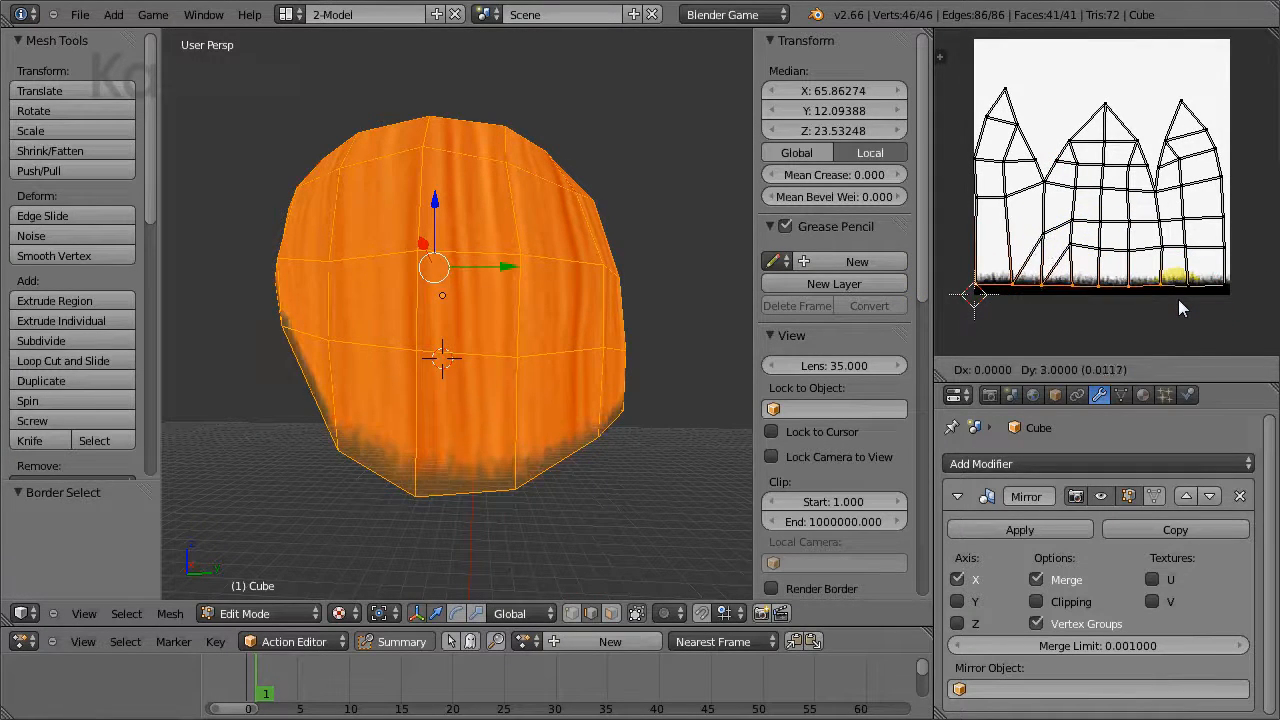
pyautogui.click(1178, 299)
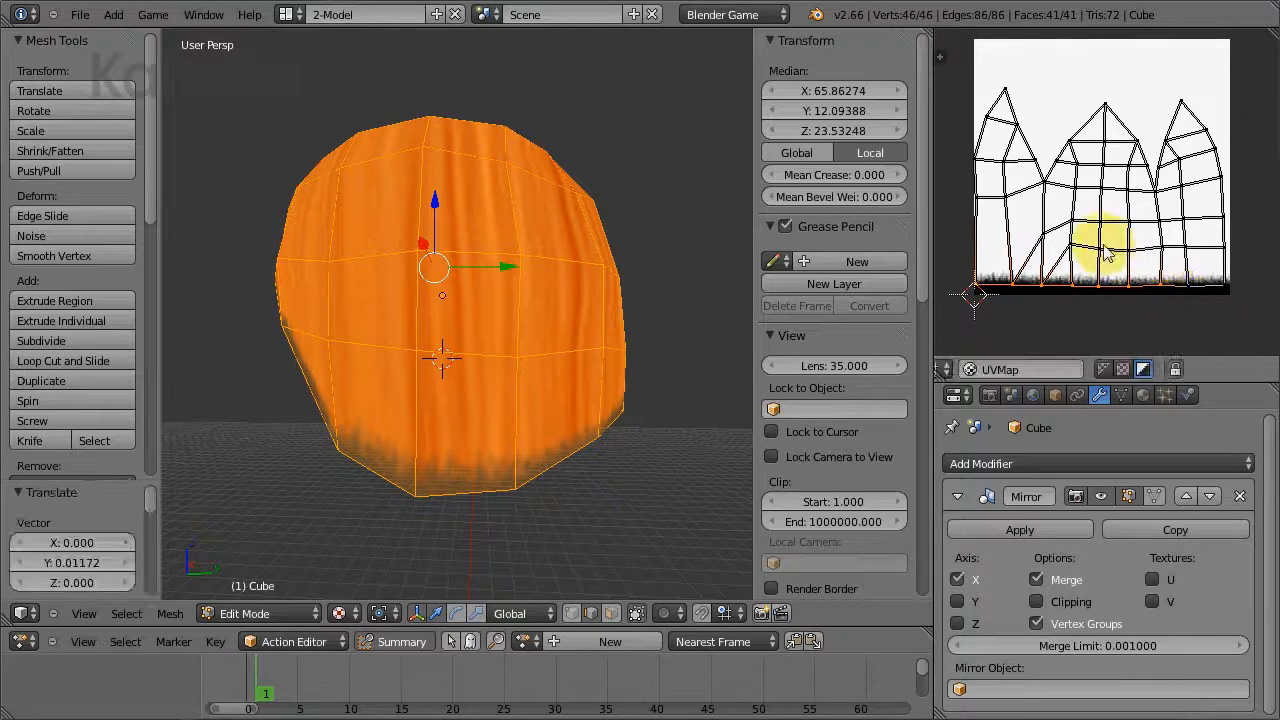
pyautogui.scroll(3, 1086, 251)
pyautogui.scroll(-2, 1100, 273)
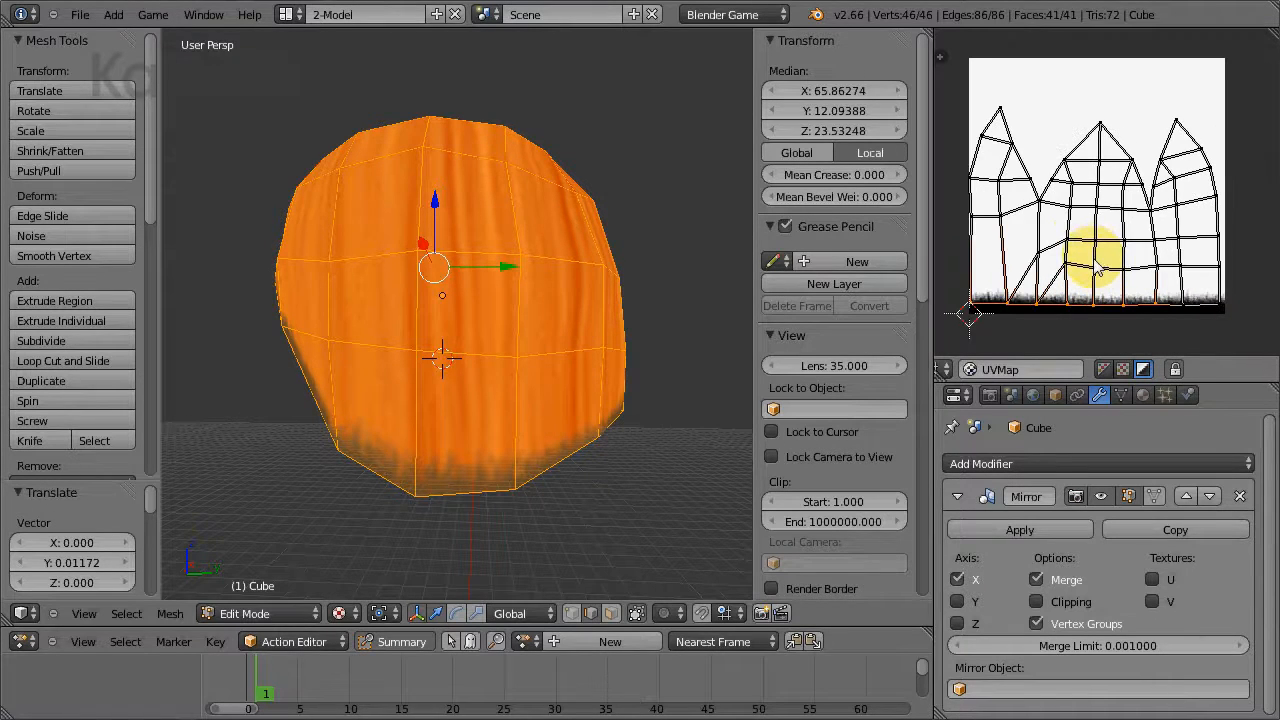
# Step: Return to Object Mode, show the avatar head's layer with the hair, and check the fit from the side and back
pyautogui.moveTo(500, 300); pyautogui.dragTo(495, 478, button='middle')
pyautogui.press('Tab')
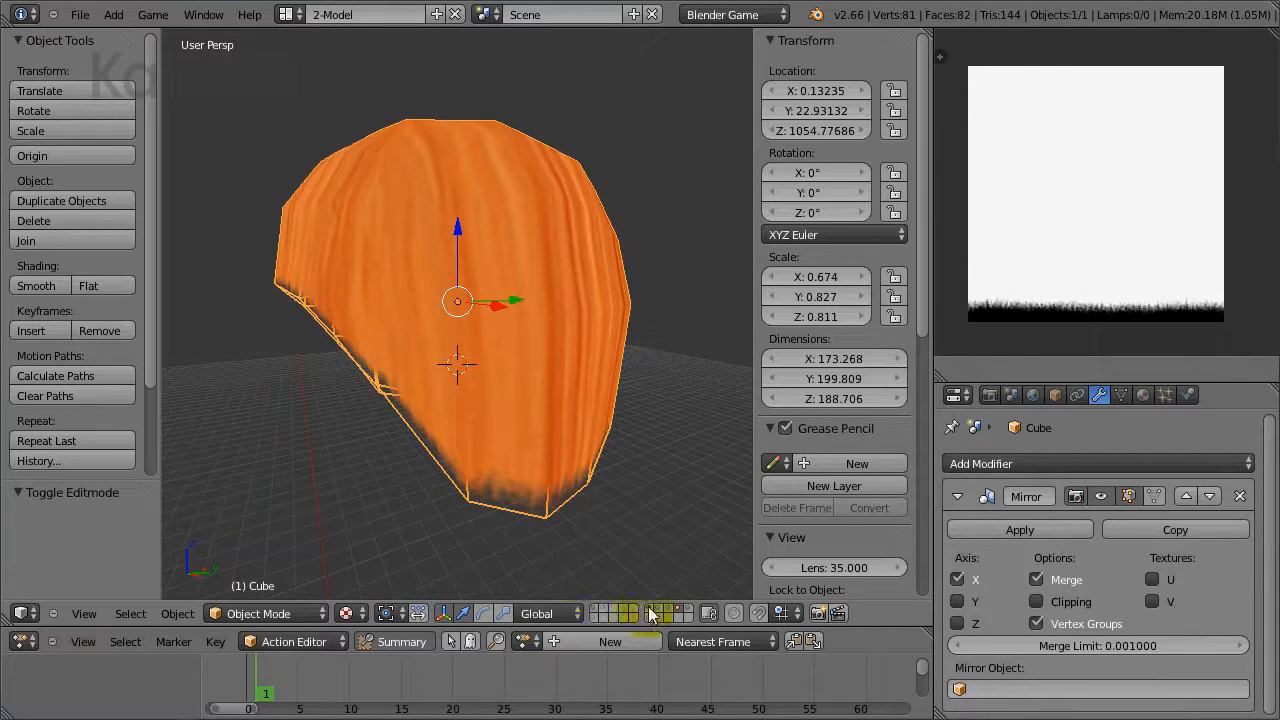
pyautogui.keyDown('shift'); pyautogui.click(648, 613); pyautogui.keyUp('shift')
pyautogui.moveTo(430, 340); pyautogui.dragTo(616, 360, button='middle')
pyautogui.press('a')
pyautogui.press('a')
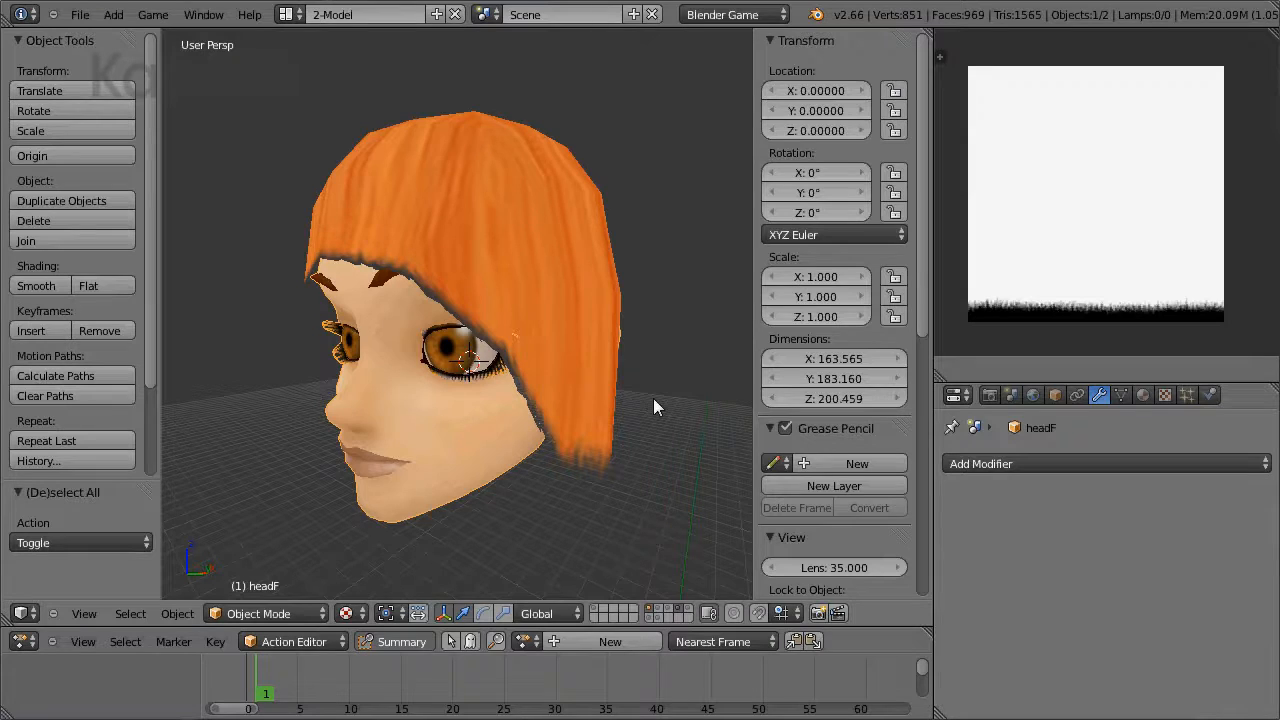
pyautogui.moveTo(657, 346); pyautogui.dragTo(313, 274, button='middle')
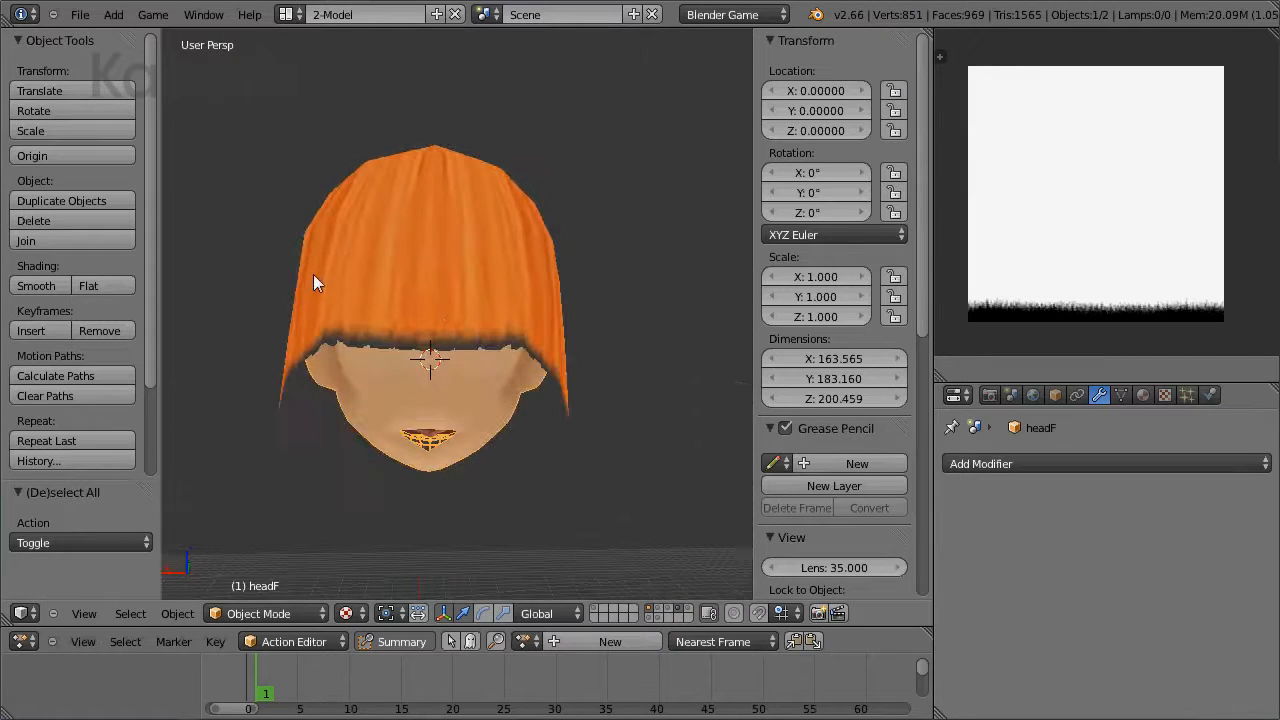
pyautogui.moveTo(429, 336); pyautogui.dragTo(446, 275, button='middle')
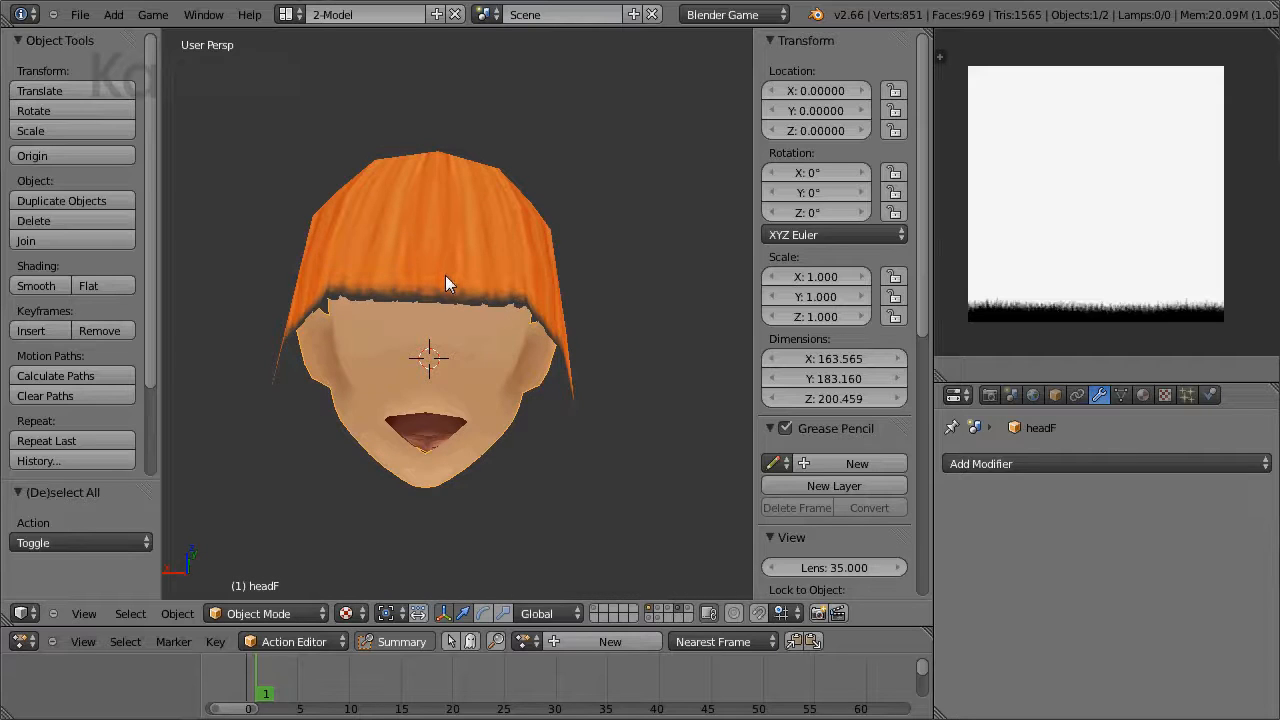
# Step: Reopen the hair mesh in Edit Mode with vertex selection, viewed from below and behind the head
pyautogui.rightClick(356, 264)
pyautogui.press('Tab')
pyautogui.moveTo(405, 310); pyautogui.dragTo(418, 275, button='middle')
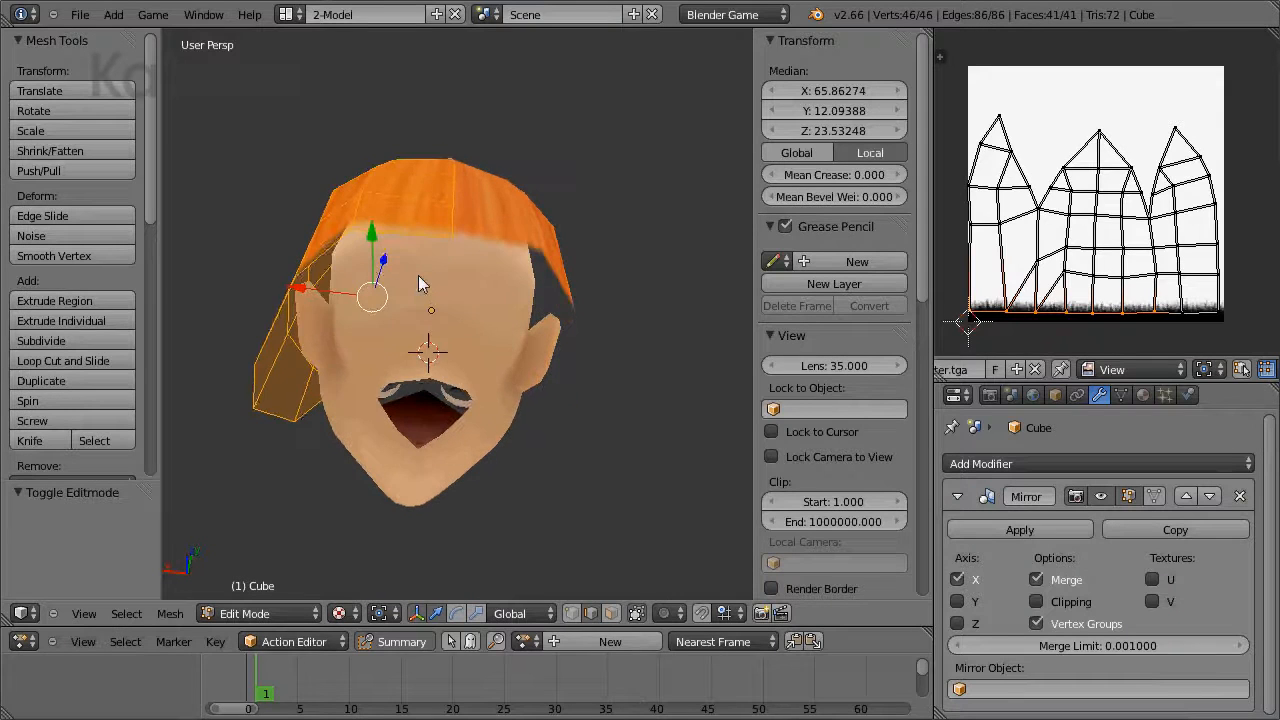
pyautogui.hotkey('ctrl', 'Tab')
pyautogui.click(381, 268)
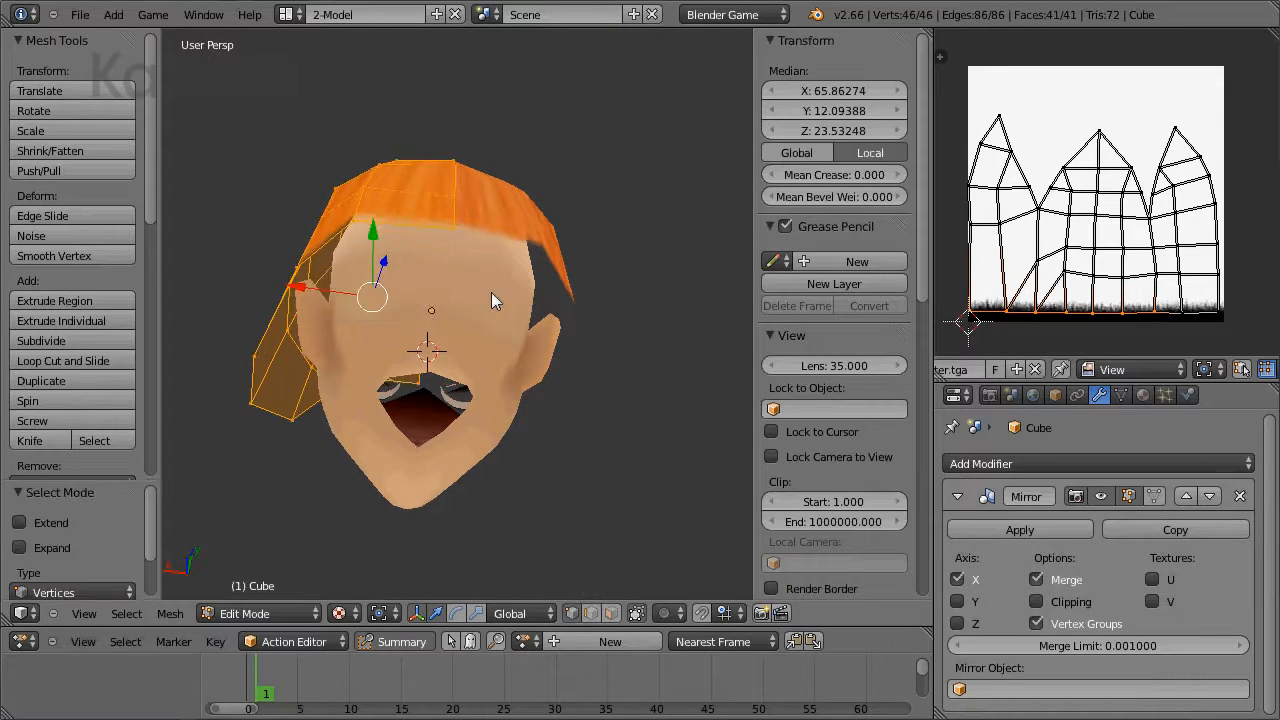
# Step: Extrude the four vertices along the hair's rear lower edge inward and down toward the neck by about 43 units
pyautogui.moveTo(491, 292); pyautogui.dragTo(490, 233, button='middle')
pyautogui.rightClick(454, 161)
pyautogui.keyDown('shift'); pyautogui.rightClick(396, 170); pyautogui.keyUp('shift')
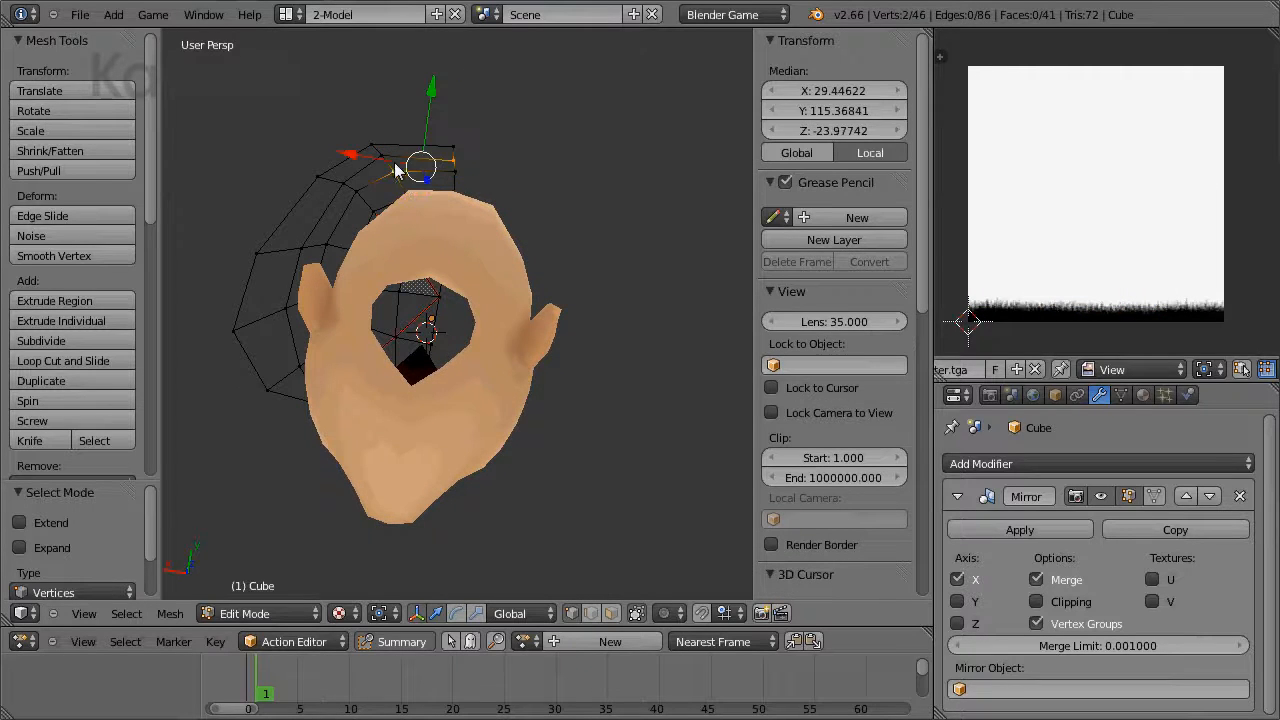
pyautogui.keyDown('shift'); pyautogui.rightClick(449, 202); pyautogui.keyUp('shift')
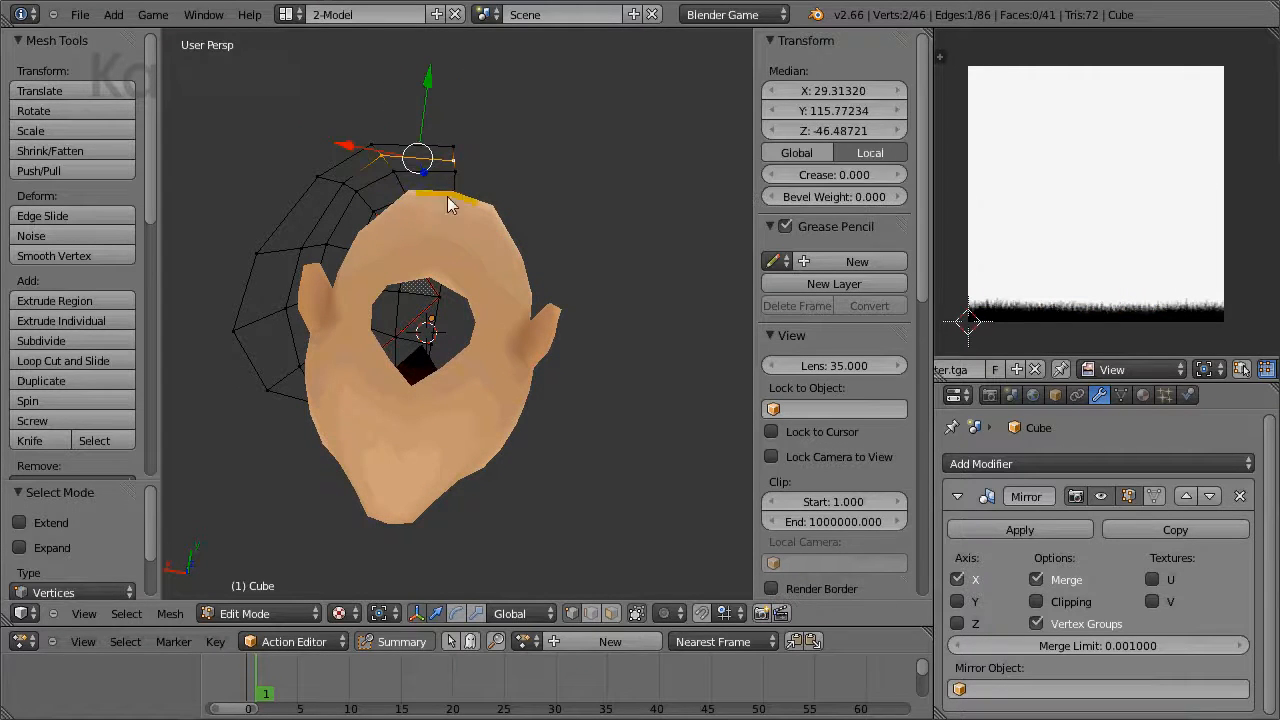
pyautogui.keyDown('shift'); pyautogui.rightClick(335, 191); pyautogui.keyUp('shift')
pyautogui.keyDown('shift'); pyautogui.rightClick(318, 244); pyautogui.keyUp('shift')
pyautogui.moveTo(440, 226)
pyautogui.mouseDown(button='middle')
pyautogui.moveTo(437, 287)
pyautogui.moveTo(427, 266)
pyautogui.moveTo(444, 240)
pyautogui.mouseUp(button='middle')
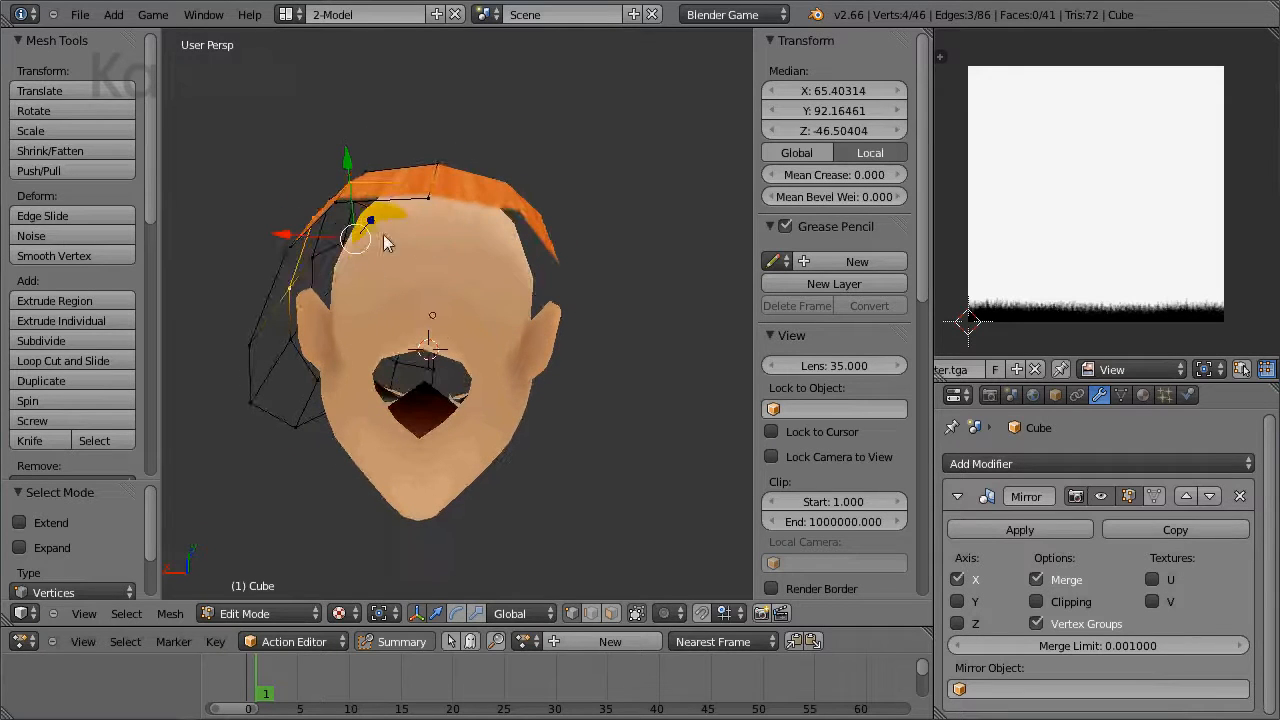
pyautogui.press('e')
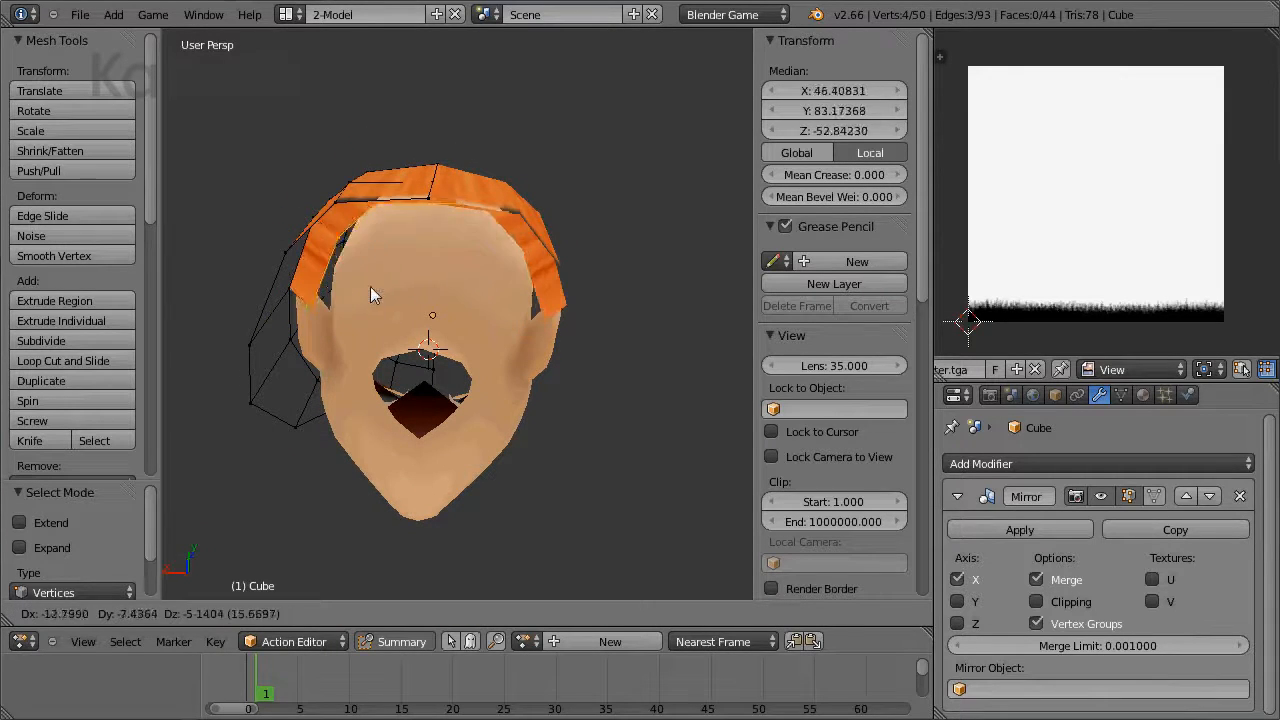
pyautogui.click(393, 335)
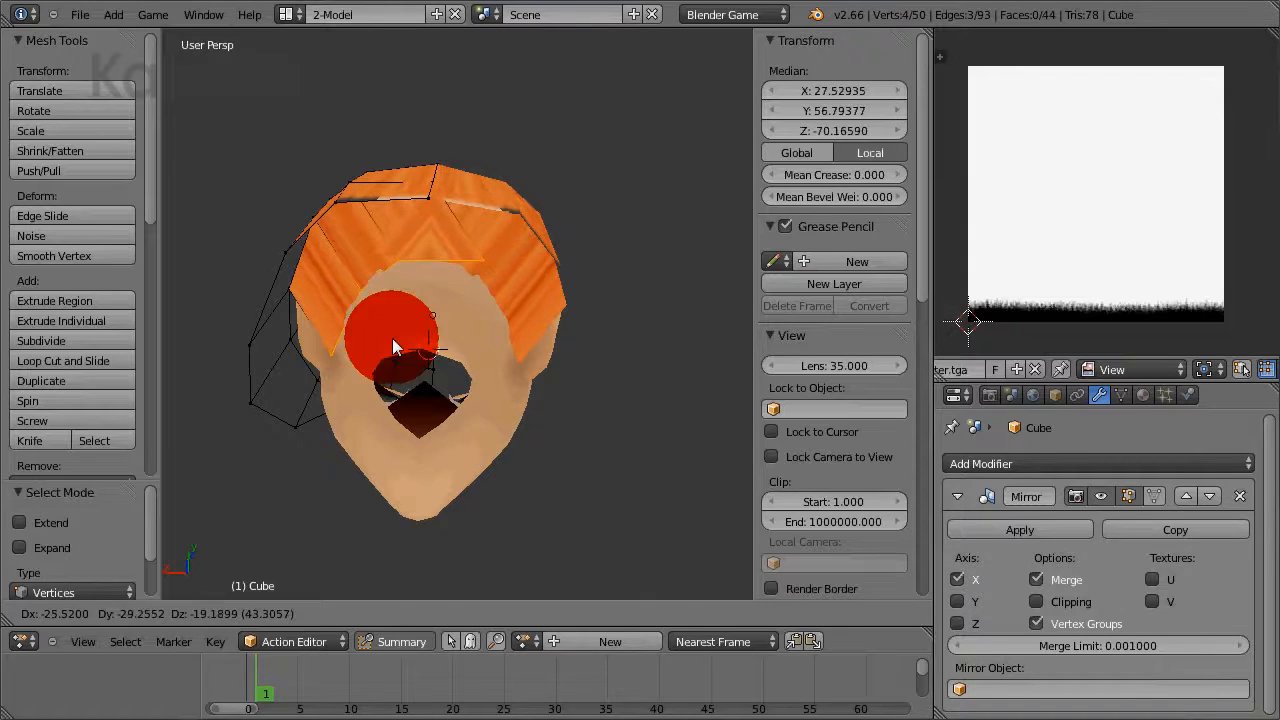
# Step: Set the X coordinate of the extruded strip's innermost vertex to 0 to place it on the mirror centre
pyautogui.moveTo(393, 335); pyautogui.dragTo(469, 307, button='middle')
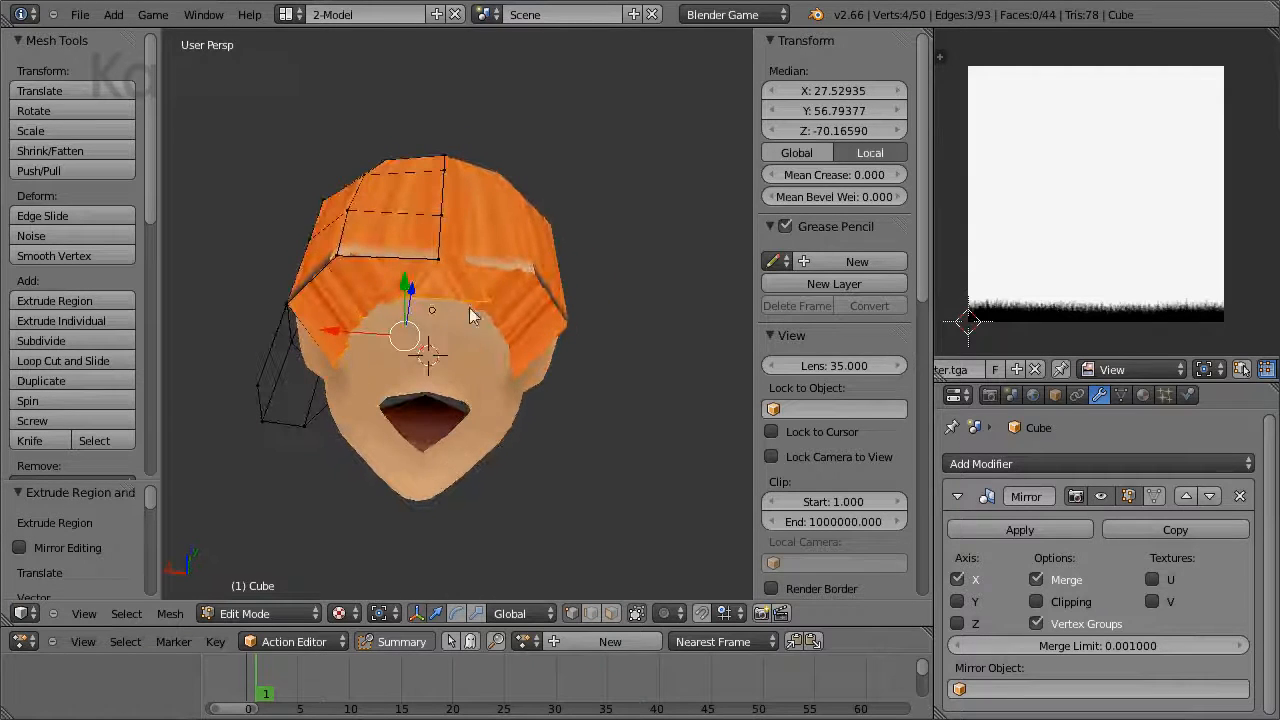
pyautogui.rightClick(480, 305)
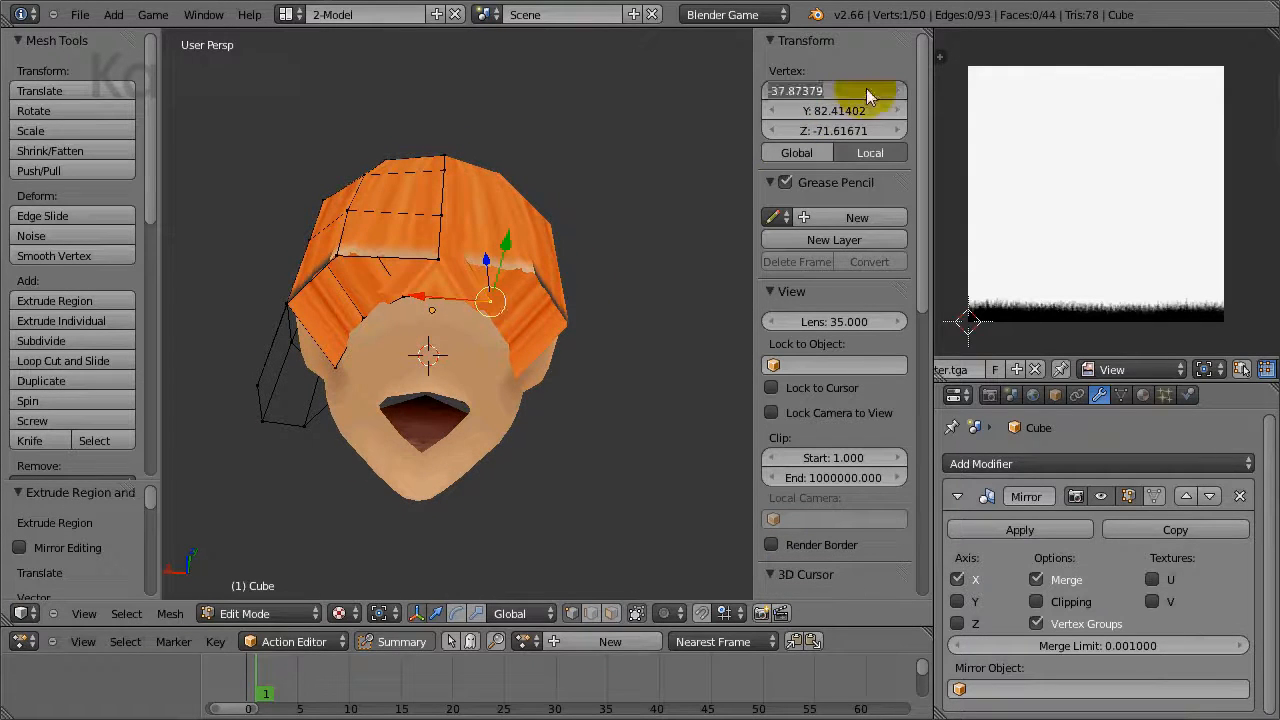
pyautogui.write('0')
pyautogui.press('Return')
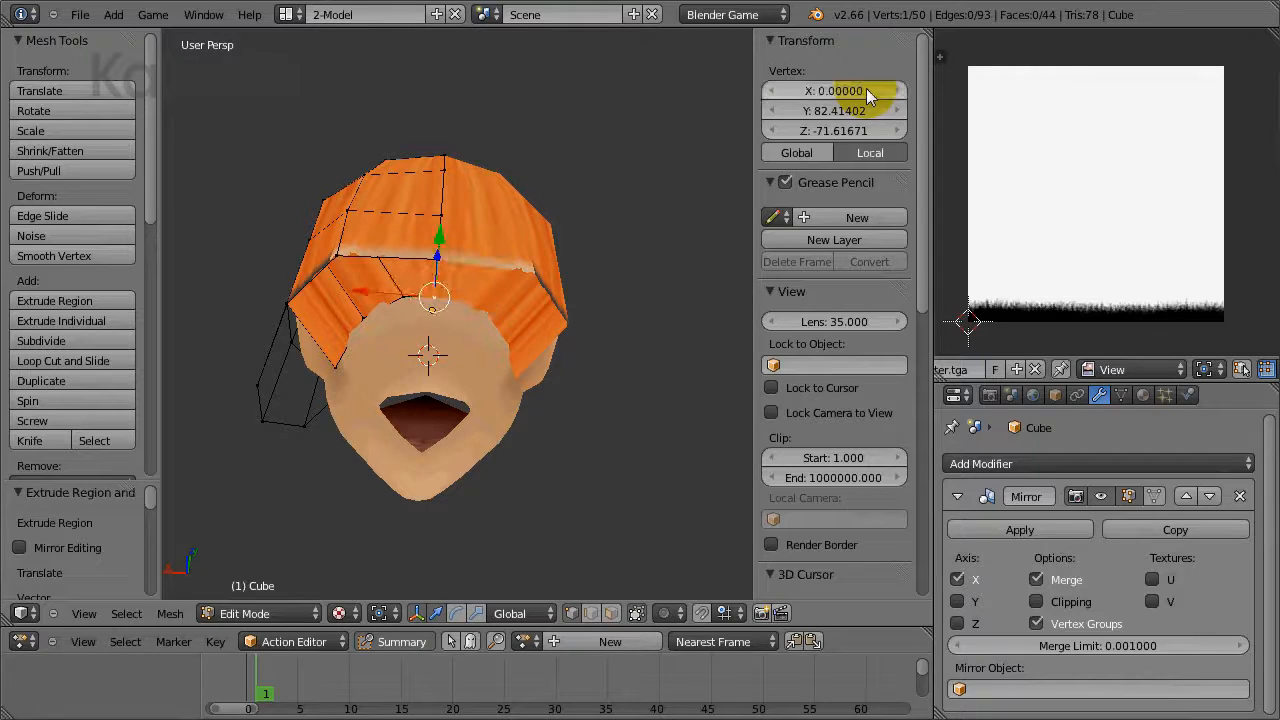
# Step: Collapse the two middle vertices of the extruded edge by scaling them to 0, and remove doubles across the whole mesh
pyautogui.keyDown('shift'); pyautogui.rightClick(363, 321); pyautogui.keyUp('shift')
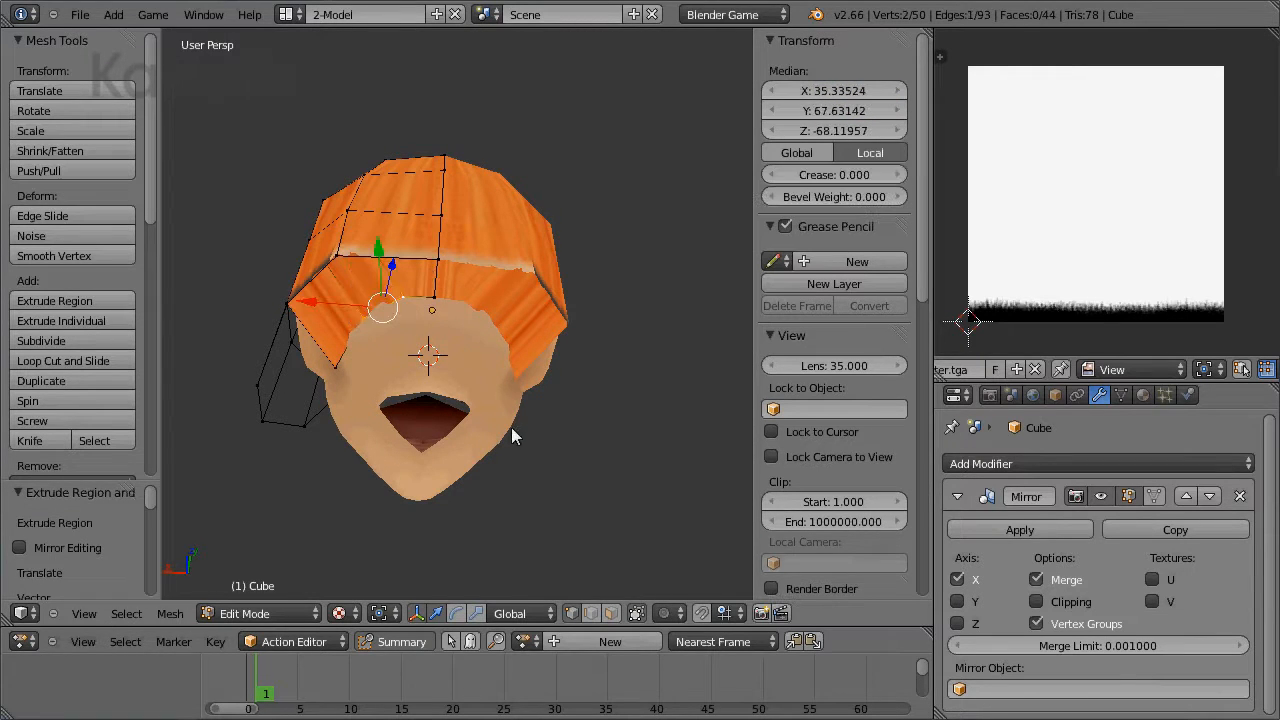
pyautogui.press('s')
pyautogui.press('0')
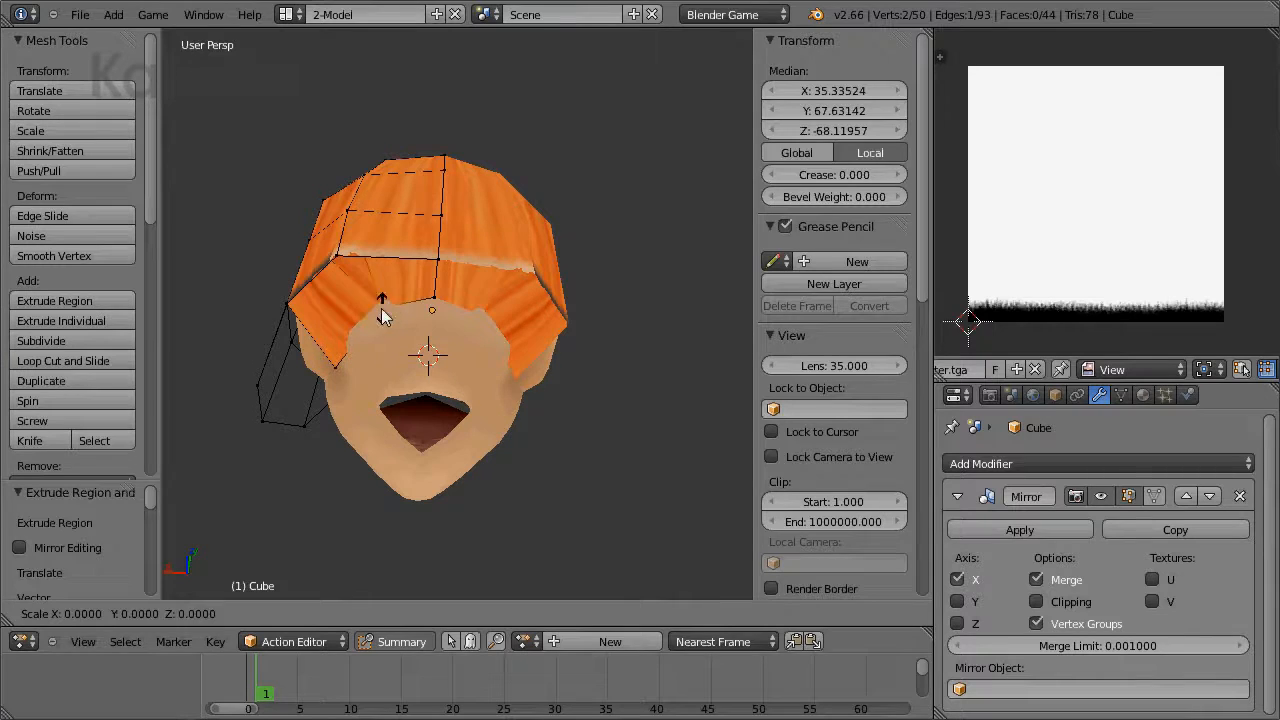
pyautogui.press('Return')
pyautogui.press('a')
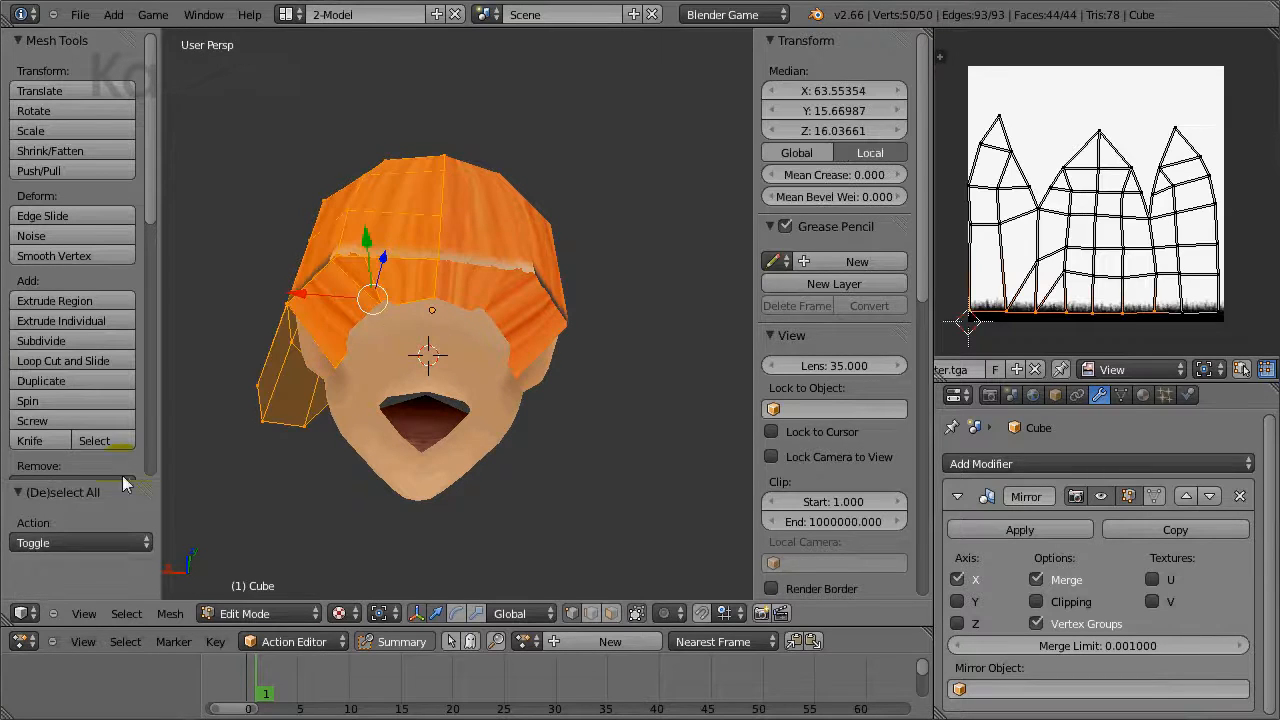
pyautogui.scroll(-3, 66, 437)
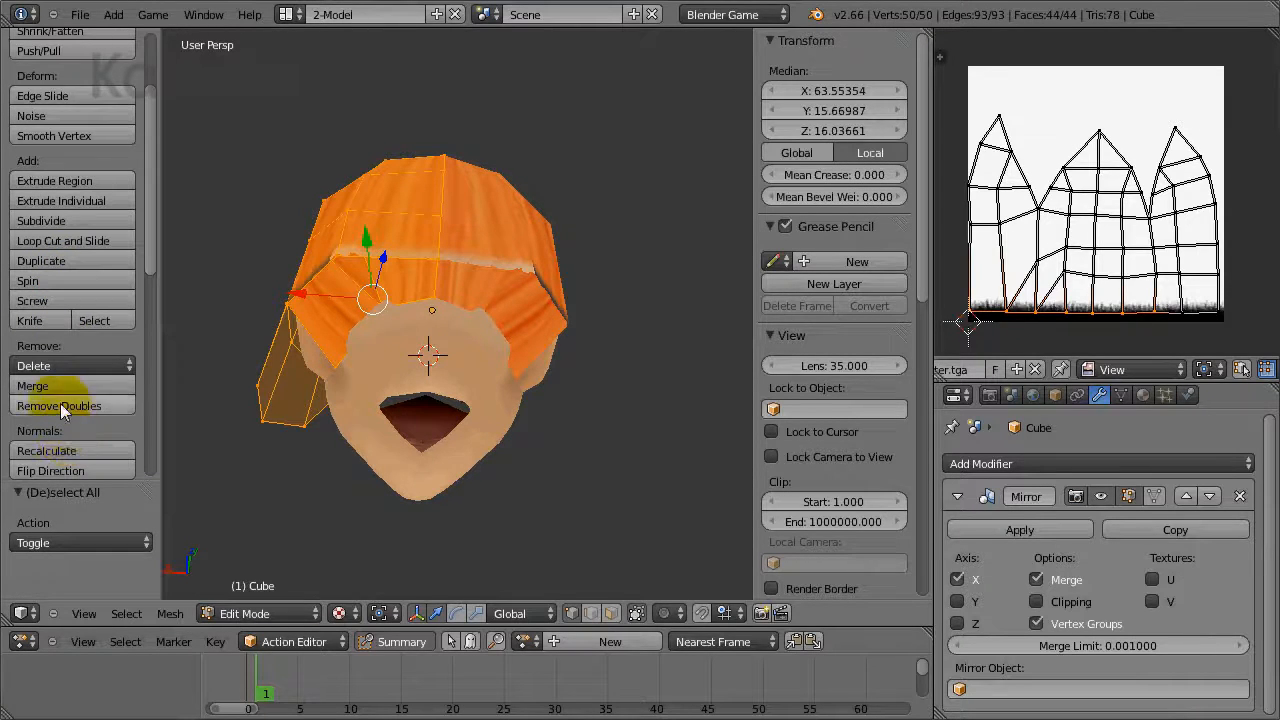
pyautogui.click(60, 403)
# Step: Reposition the merged vertex slightly and move the strip's centre vertex by -6.058 along Y
pyautogui.rightClick(374, 310)
pyautogui.moveTo(402, 331); pyautogui.dragTo(417, 343, button='middle')
pyautogui.scroll(1, 417, 343)
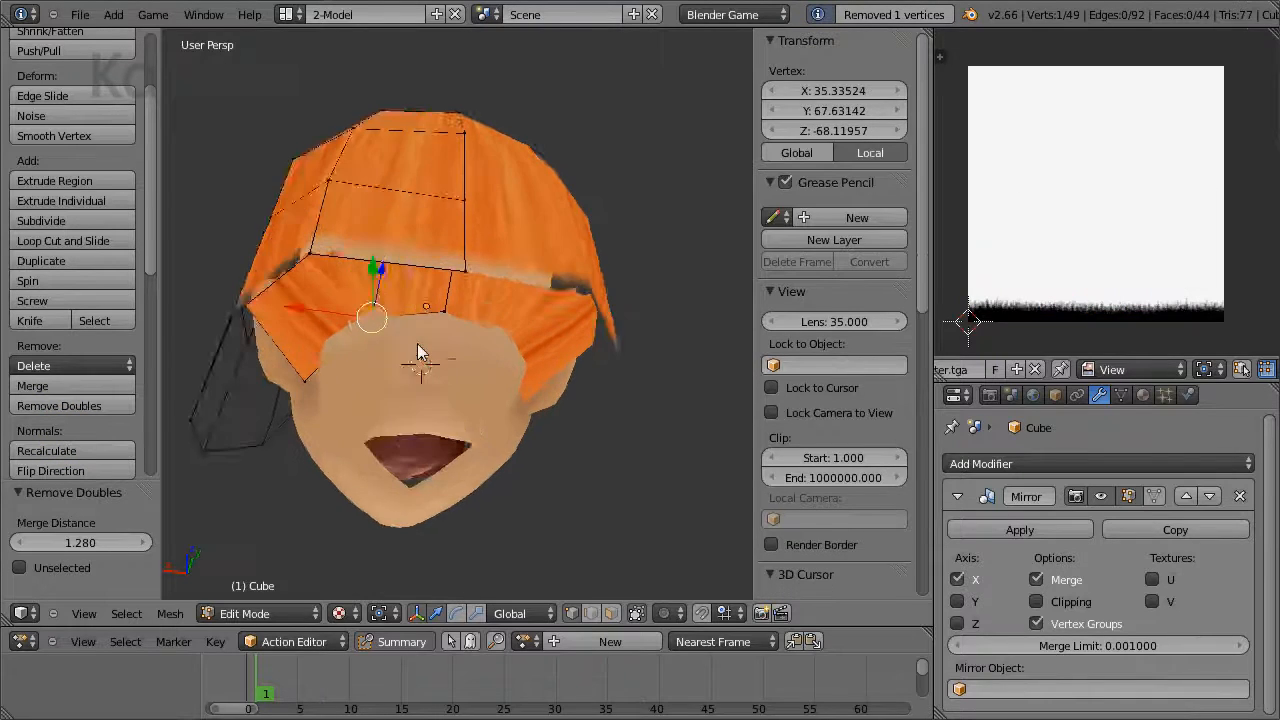
pyautogui.scroll(1, 417, 343)
pyautogui.press('g')
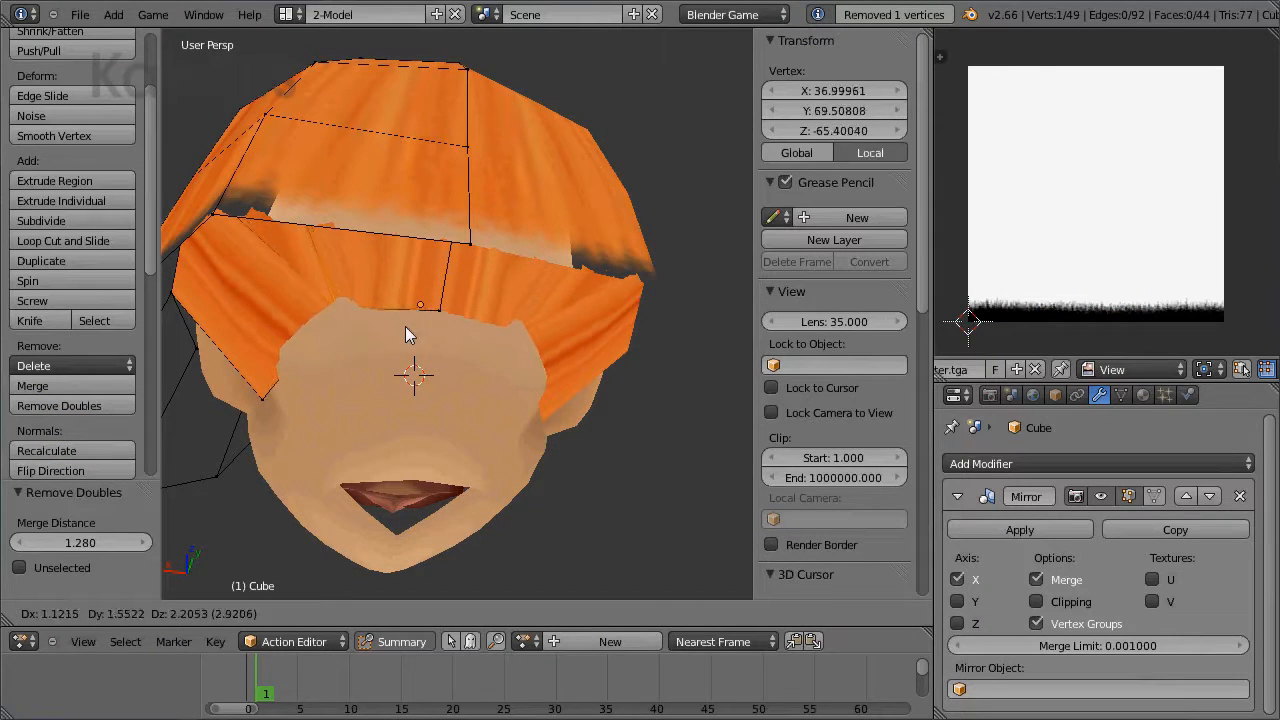
pyautogui.click(405, 326)
pyautogui.rightClick(431, 306)
pyautogui.moveTo(456, 261); pyautogui.dragTo(450, 276)
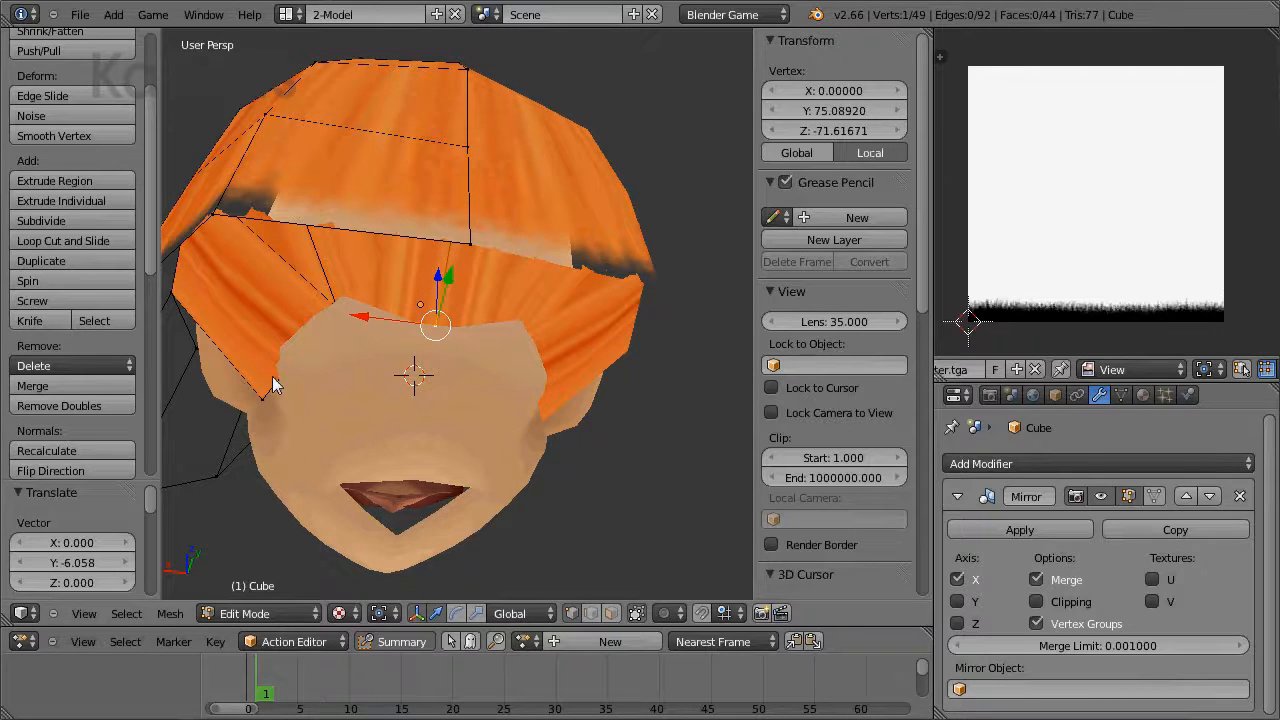
# Step: Move the strip's outermost lower vertex 3.926 along Y and fine-tune its position along the axes to fit the head
pyautogui.rightClick(272, 392)
pyautogui.moveTo(277, 395); pyautogui.dragTo(395, 250, button='middle')
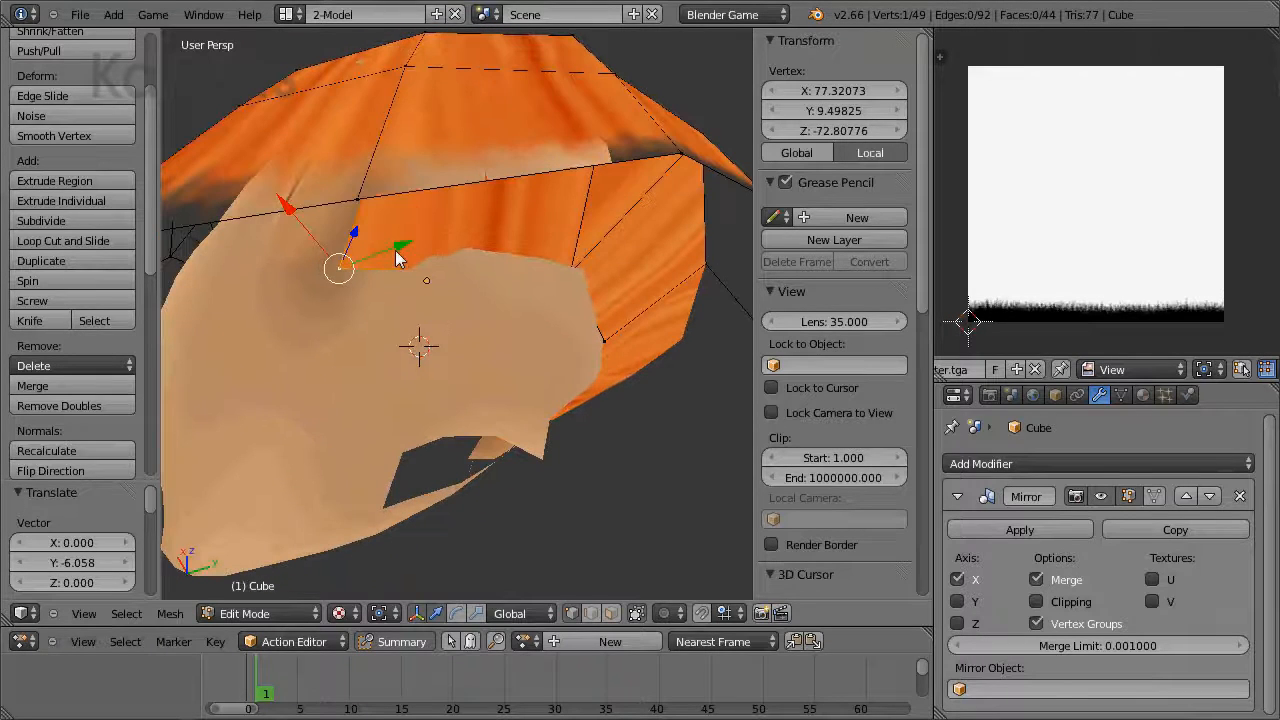
pyautogui.moveTo(396, 251); pyautogui.dragTo(436, 264)
pyautogui.moveTo(436, 264); pyautogui.dragTo(447, 239, button='middle')
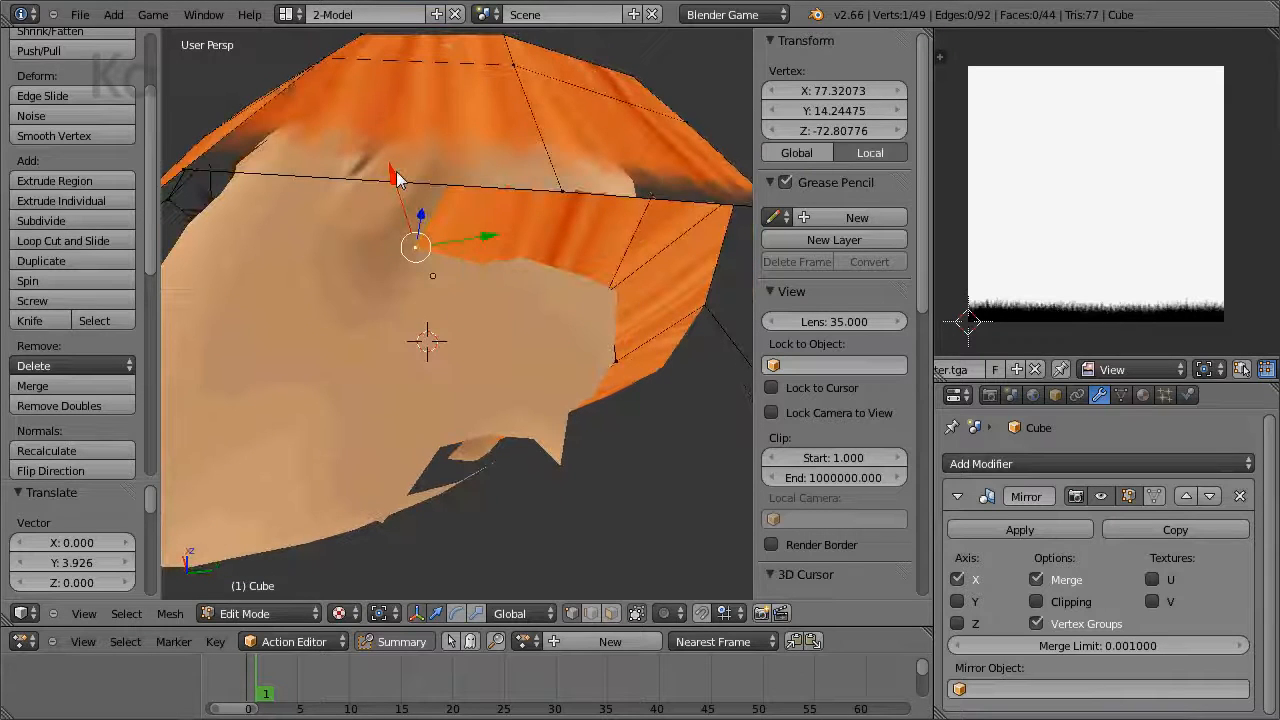
pyautogui.moveTo(396, 178); pyautogui.dragTo(388, 142)
pyautogui.moveTo(405, 190); pyautogui.dragTo(427, 164, button='middle')
pyautogui.moveTo(383, 45); pyautogui.dragTo(382, 93)
pyautogui.moveTo(471, 150); pyautogui.dragTo(462, 172)
pyautogui.moveTo(462, 172); pyautogui.dragTo(430, 301, button='middle')
# Step: Select the three underside faces of the hair mesh in face mode and unwrap them
pyautogui.hotkey('ctrl', 'Tab')
pyautogui.click(376, 343)
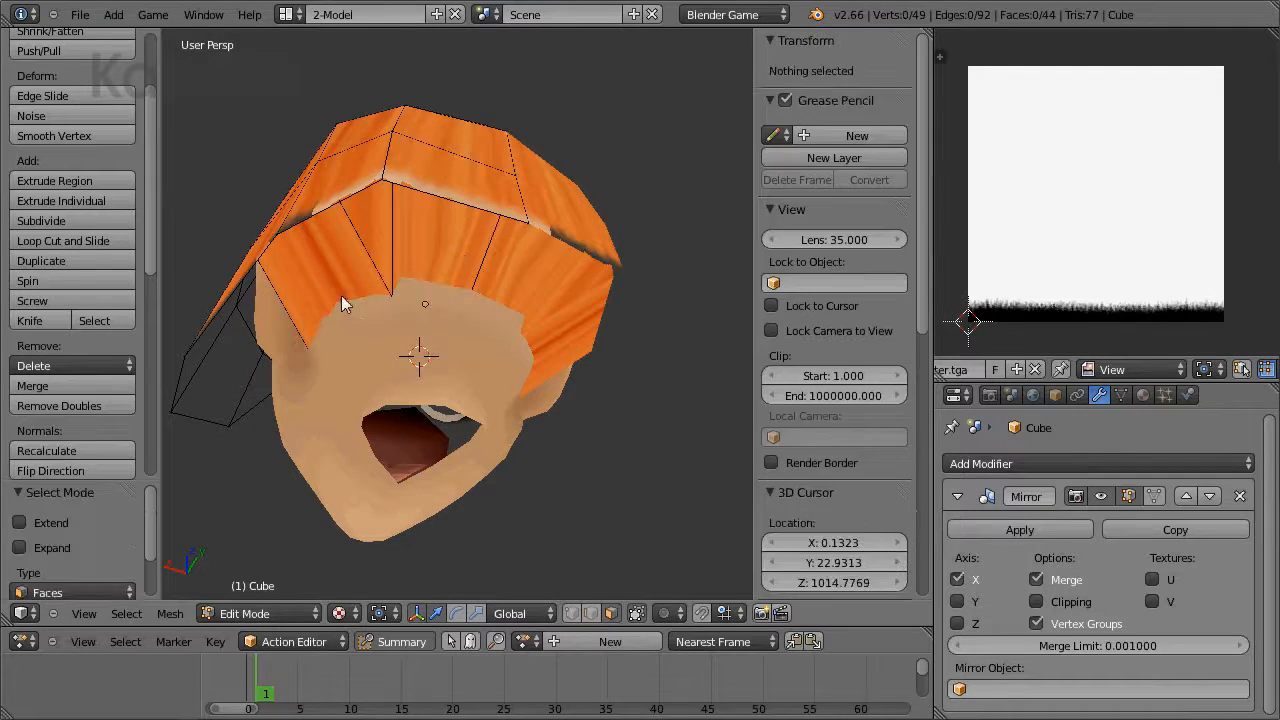
pyautogui.click(375, 241)
pyautogui.keyDown('shift'); pyautogui.click(379, 232); pyautogui.keyUp('shift')
pyautogui.keyDown('shift'); pyautogui.click(465, 245); pyautogui.keyUp('shift')
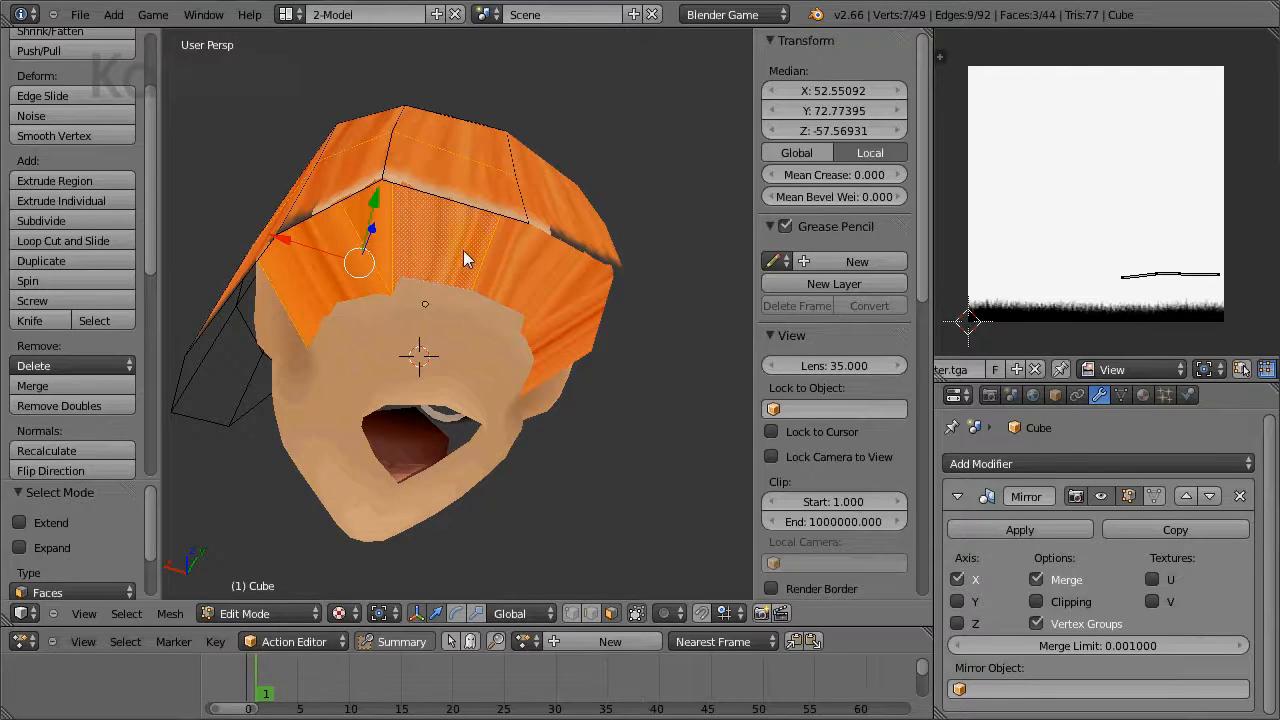
pyautogui.press('u')
pyautogui.click(463, 251)
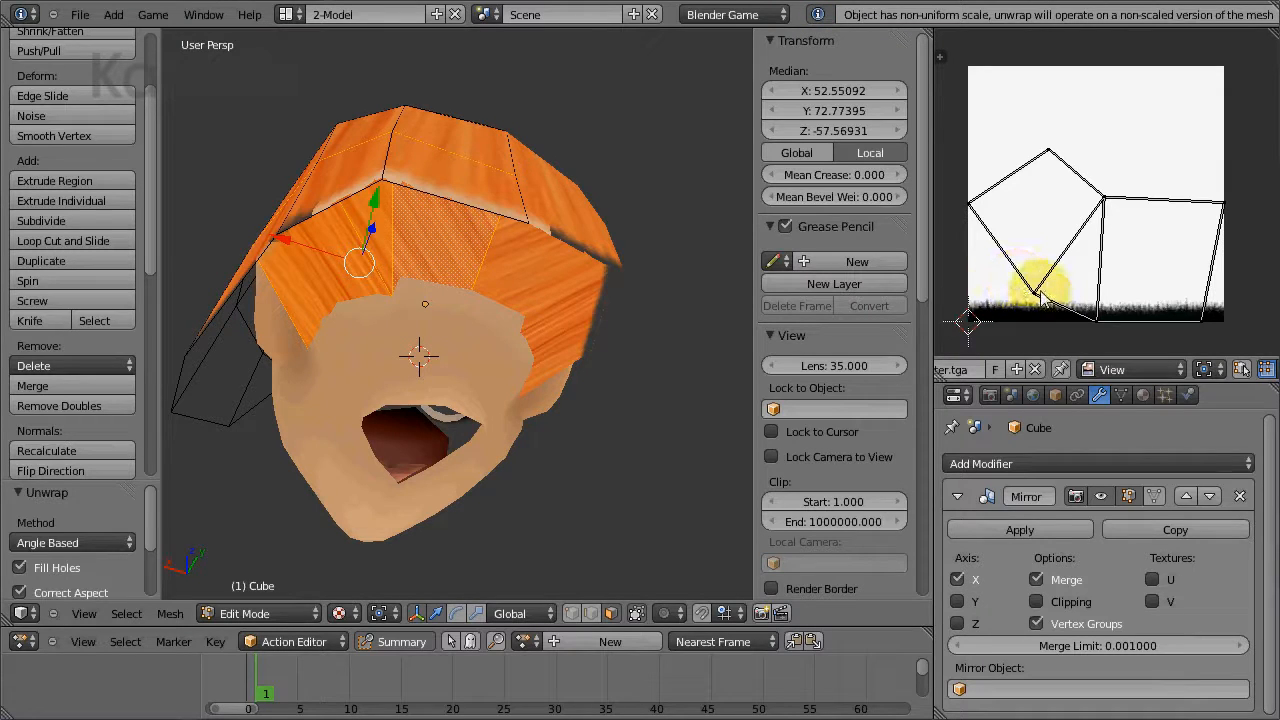
# Step: Rotate the underside UV island about 175°, scale it to 0.645, and move it onto the lower-left part of the hair texture
pyautogui.press('a')
pyautogui.press('a')
pyautogui.press('a')
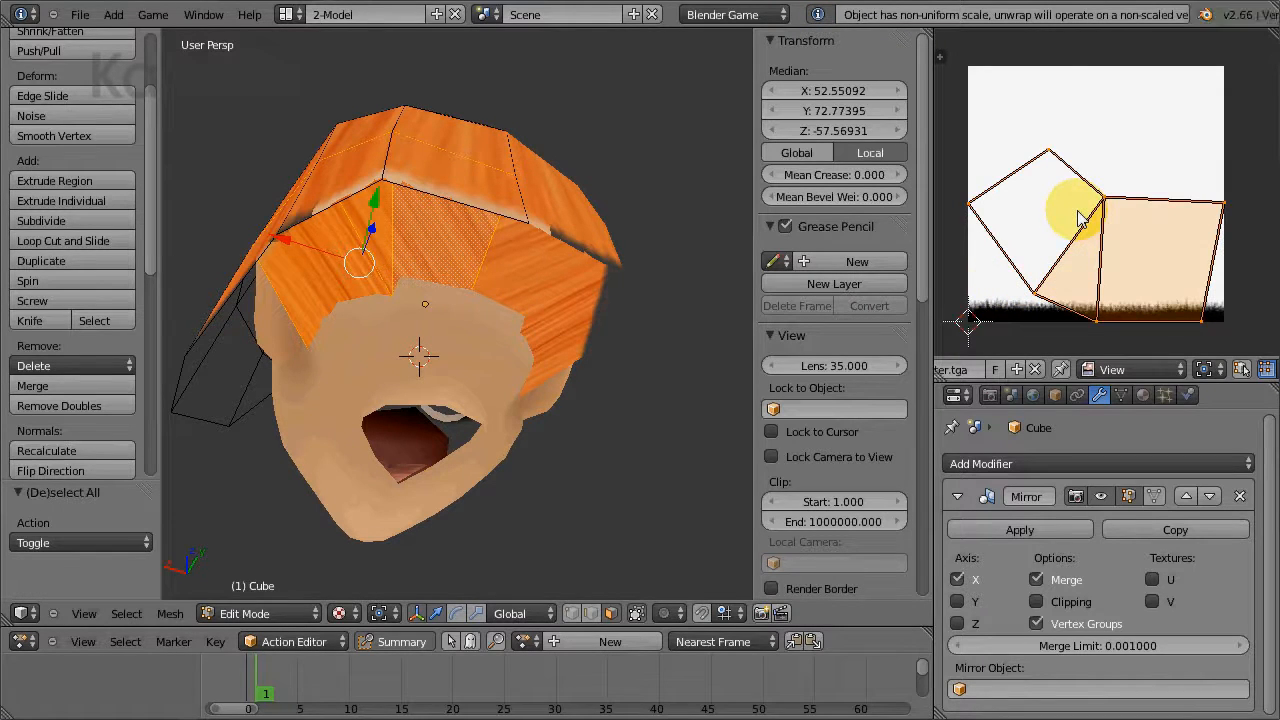
pyautogui.press('r')
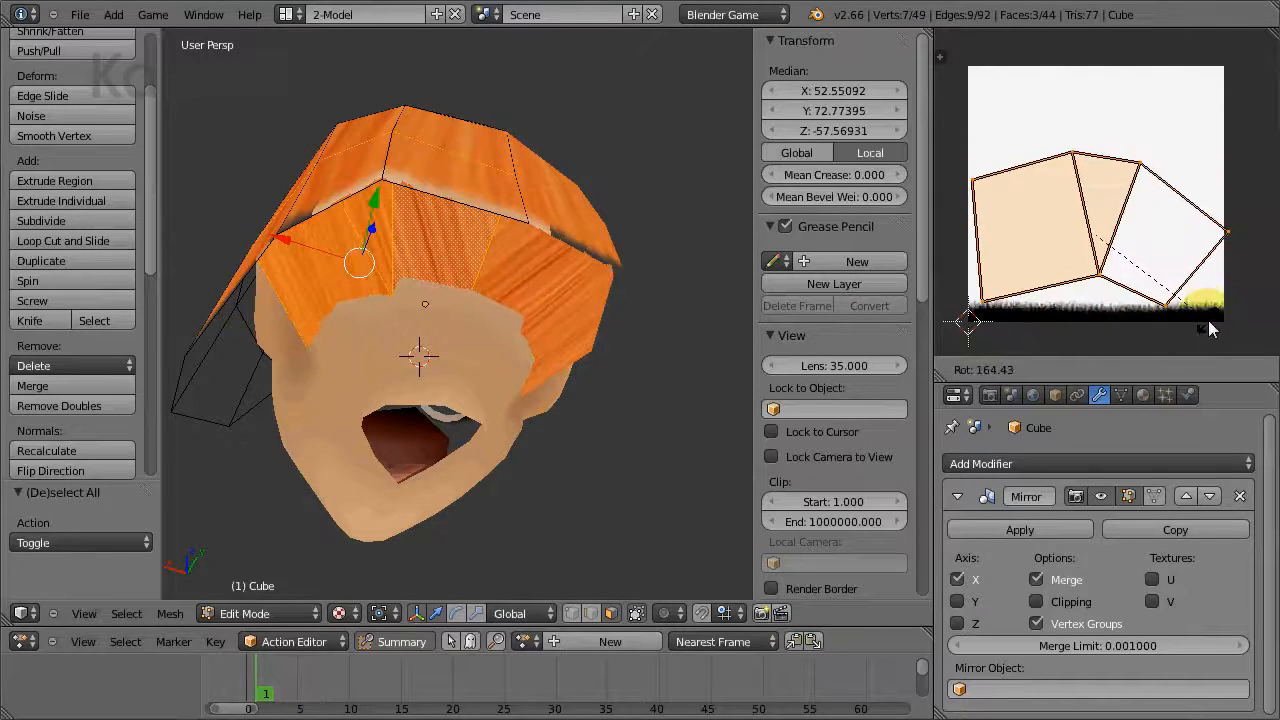
pyautogui.click(1215, 320)
pyautogui.press('s')
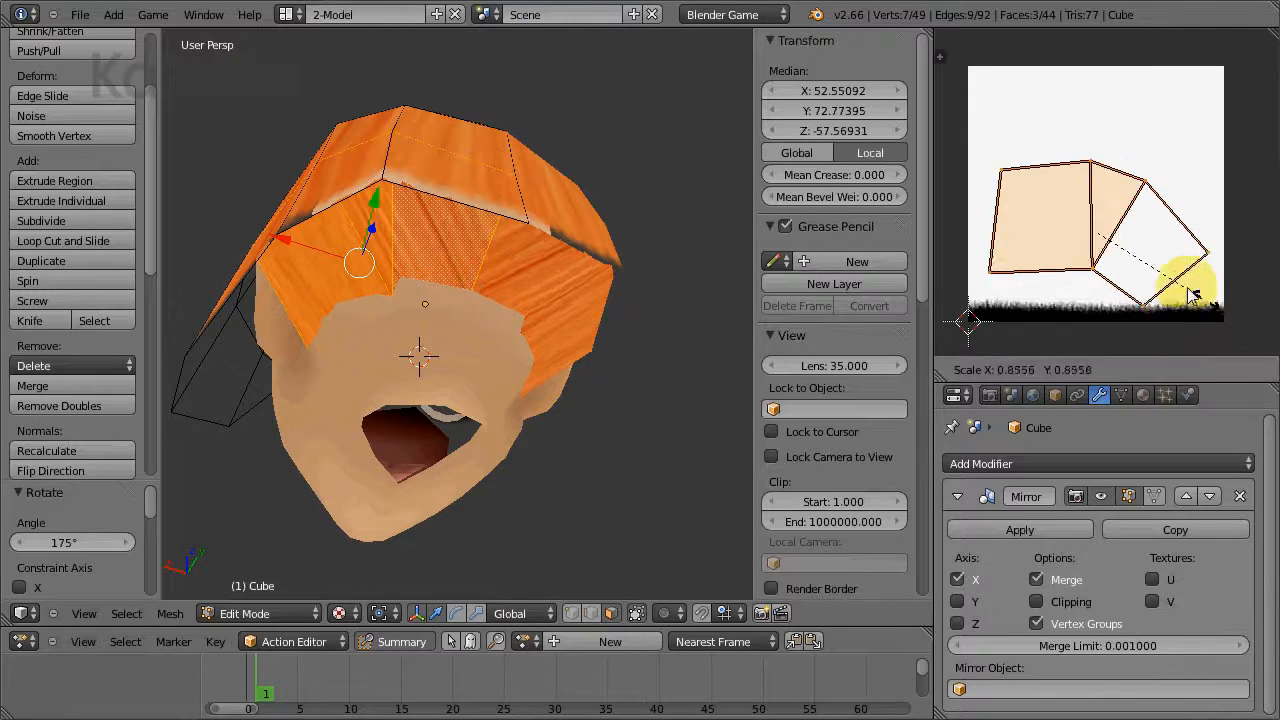
pyautogui.click(1168, 280)
pyautogui.press('g')
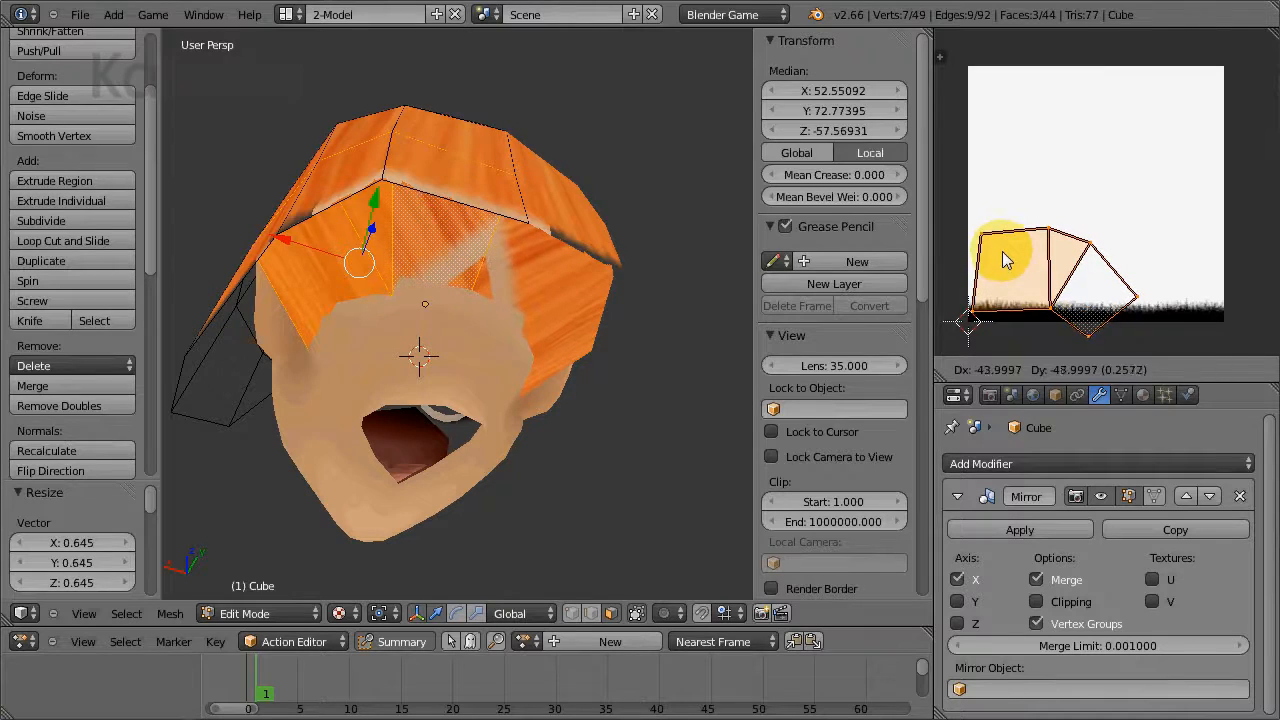
pyautogui.click(1002, 251)
# Step: Reposition the island's two outermost UV vertices so the end face's lower corner sits on the frayed hair tips
pyautogui.rightClick(1094, 334)
pyautogui.press('g')
pyautogui.click(1108, 309)
pyautogui.rightClick(1138, 297)
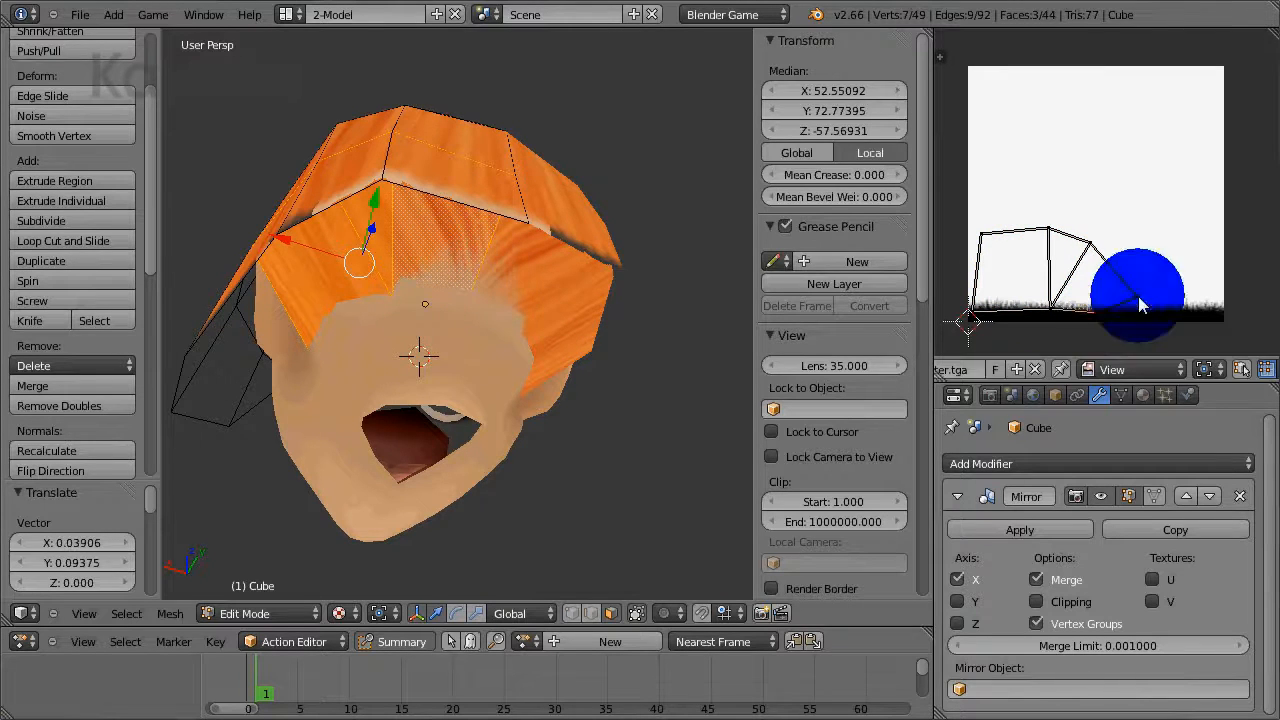
pyautogui.press('g')
pyautogui.click(1109, 262)
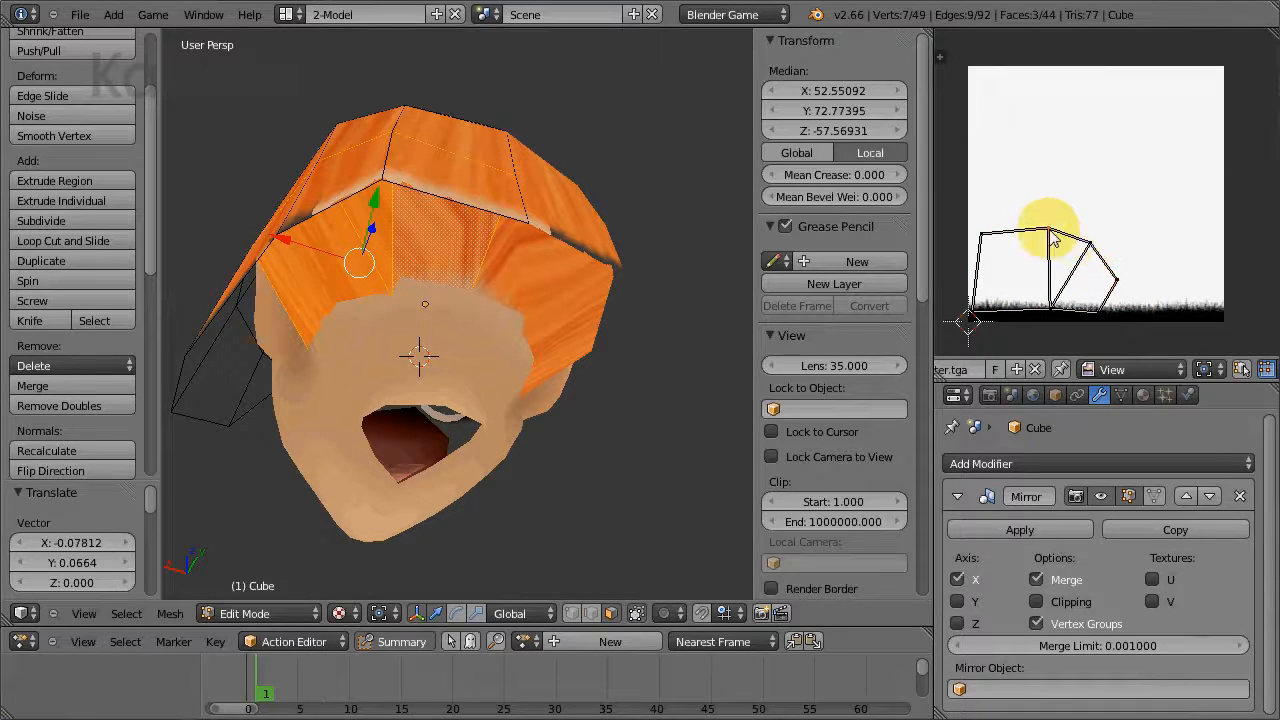
# Step: Shift the island's two middle upper UV vertices about -0.113 and -0.117 along X to straighten the hair strands
pyautogui.rightClick(1048, 229)
pyautogui.press('g')
pyautogui.click(1019, 230)
pyautogui.rightClick(1088, 240)
pyautogui.press('g')
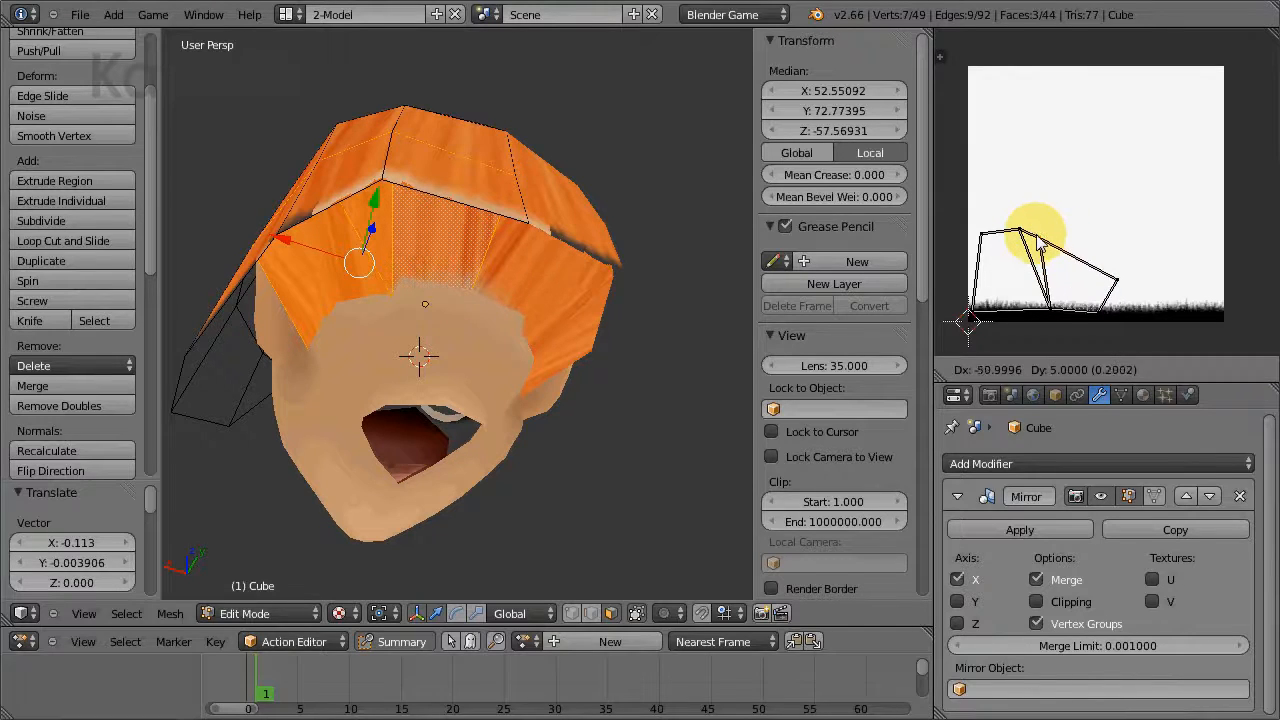
pyautogui.click(1060, 239)
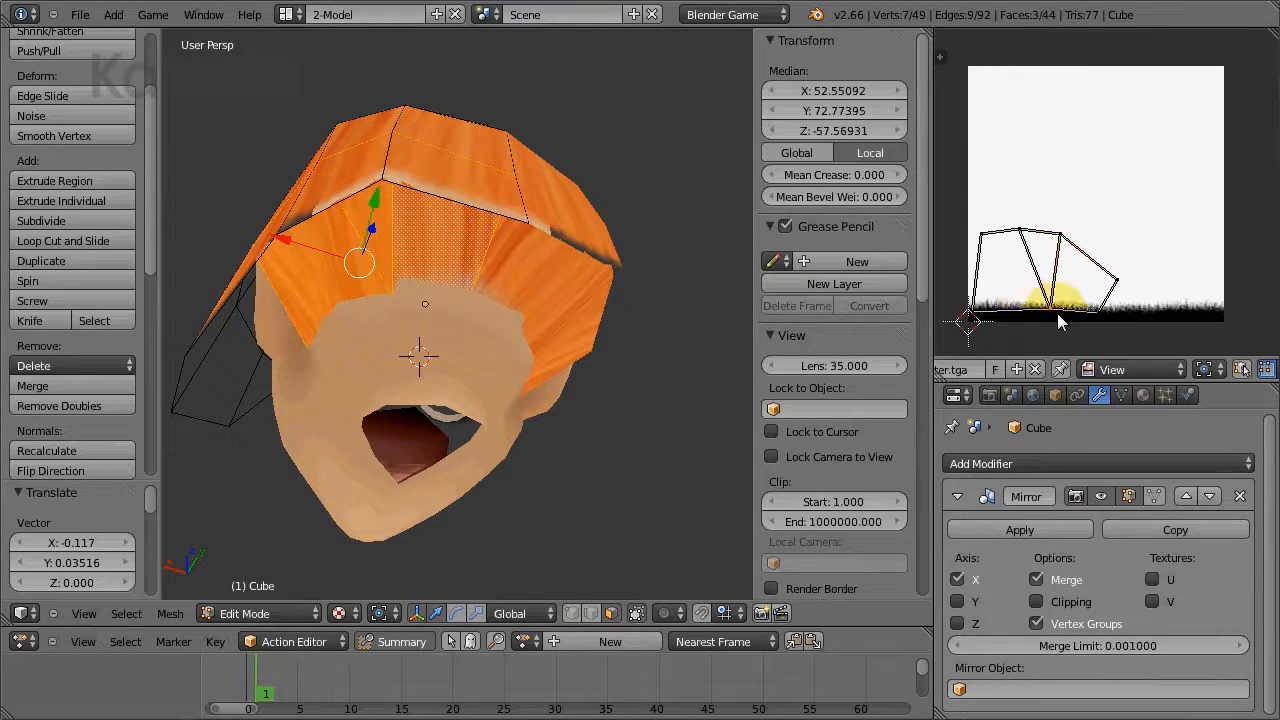
# Step: Align the island's lower UV vertices in a straight row along the black tip area of the hair texture
pyautogui.rightClick(1057, 313)
pyautogui.press('g')
pyautogui.click(1055, 317)
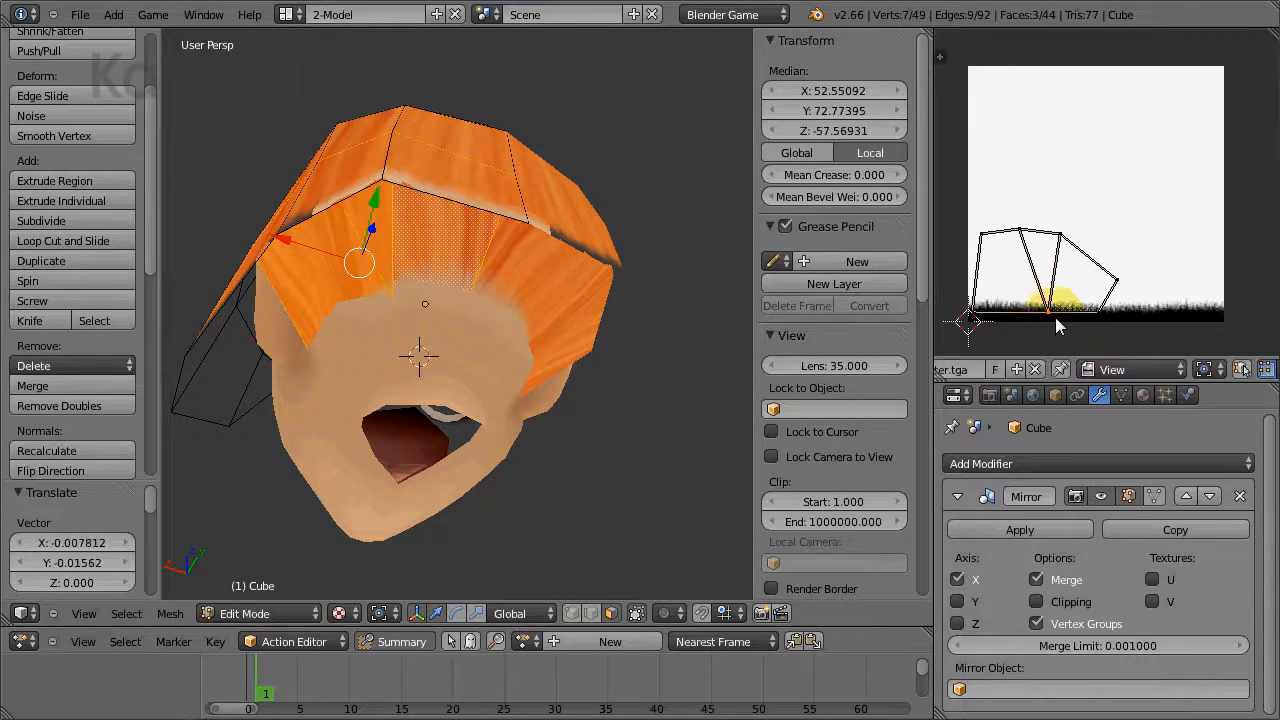
pyautogui.rightClick(975, 318)
pyautogui.press('g')
pyautogui.click(982, 325)
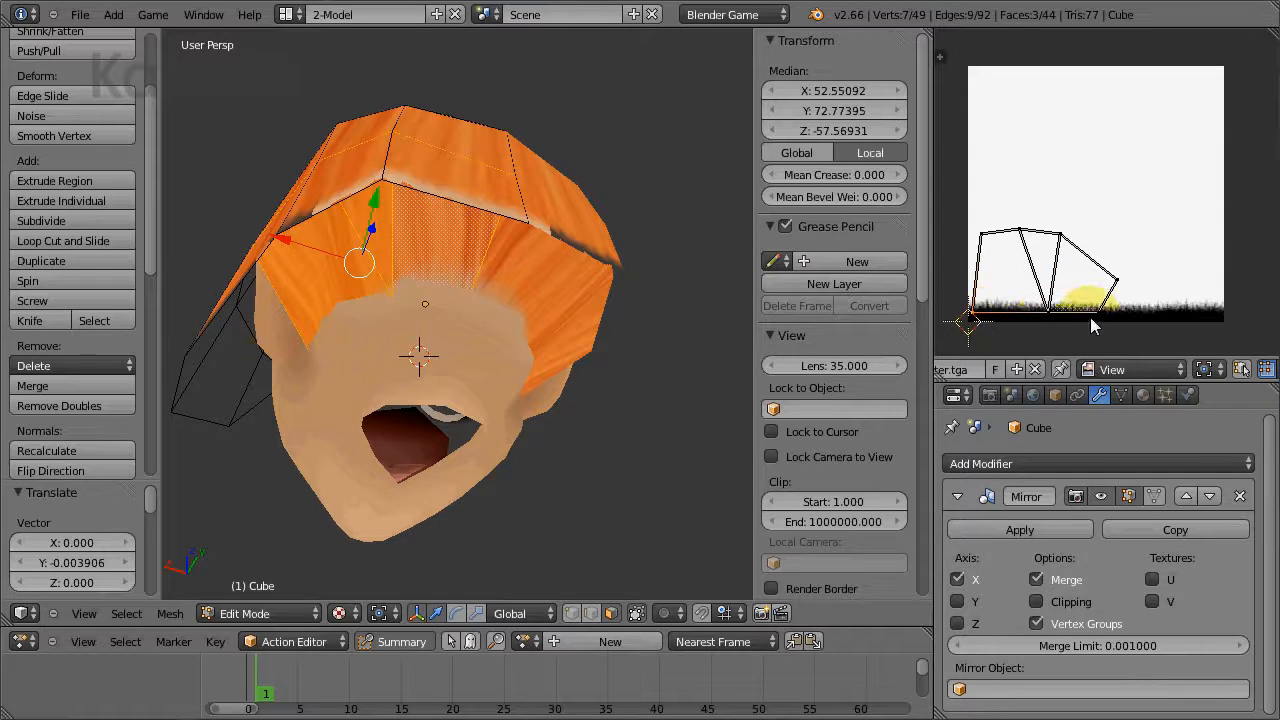
pyautogui.moveTo(440, 225); pyautogui.dragTo(486, 271, button='middle')
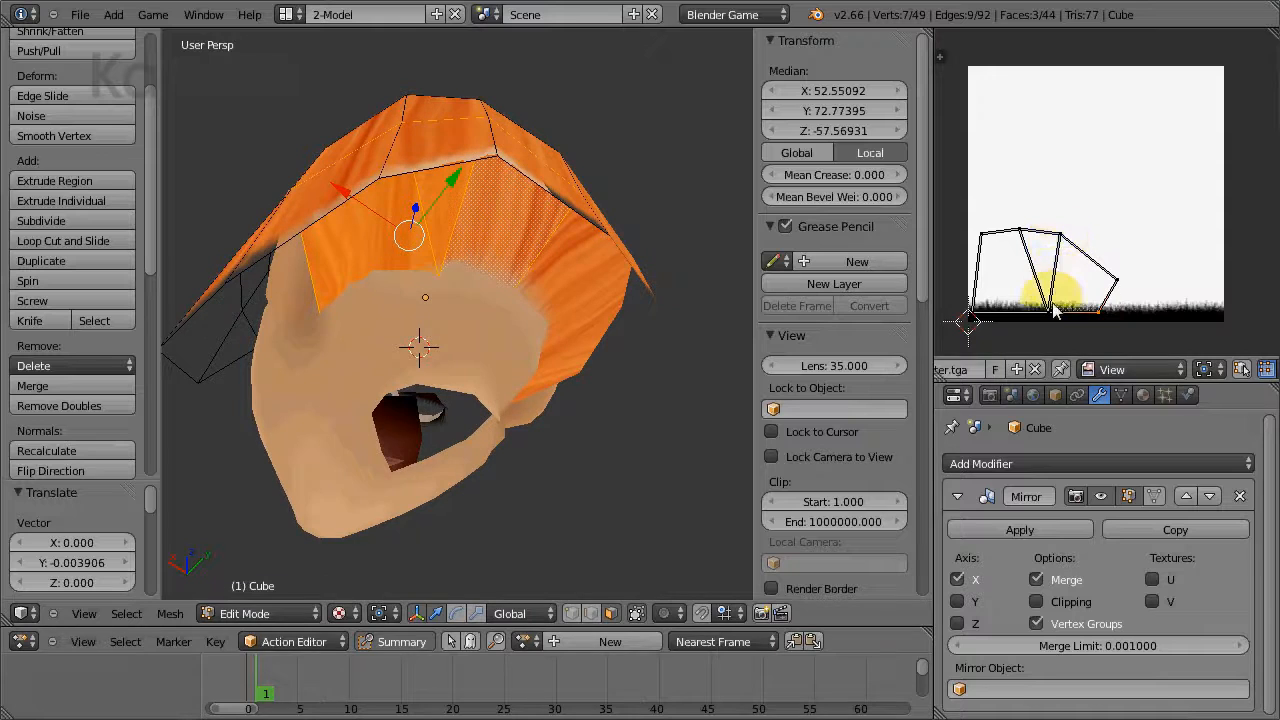
pyautogui.moveTo(1049, 315); pyautogui.dragTo(1091, 321, button='right')
pyautogui.moveTo(967, 317); pyautogui.dragTo(970, 324, button='right')
# Step: Check the hair around the head and apply the Mirror modifier in Object Mode
pyautogui.moveTo(366, 280); pyautogui.dragTo(608, 409, button='middle')
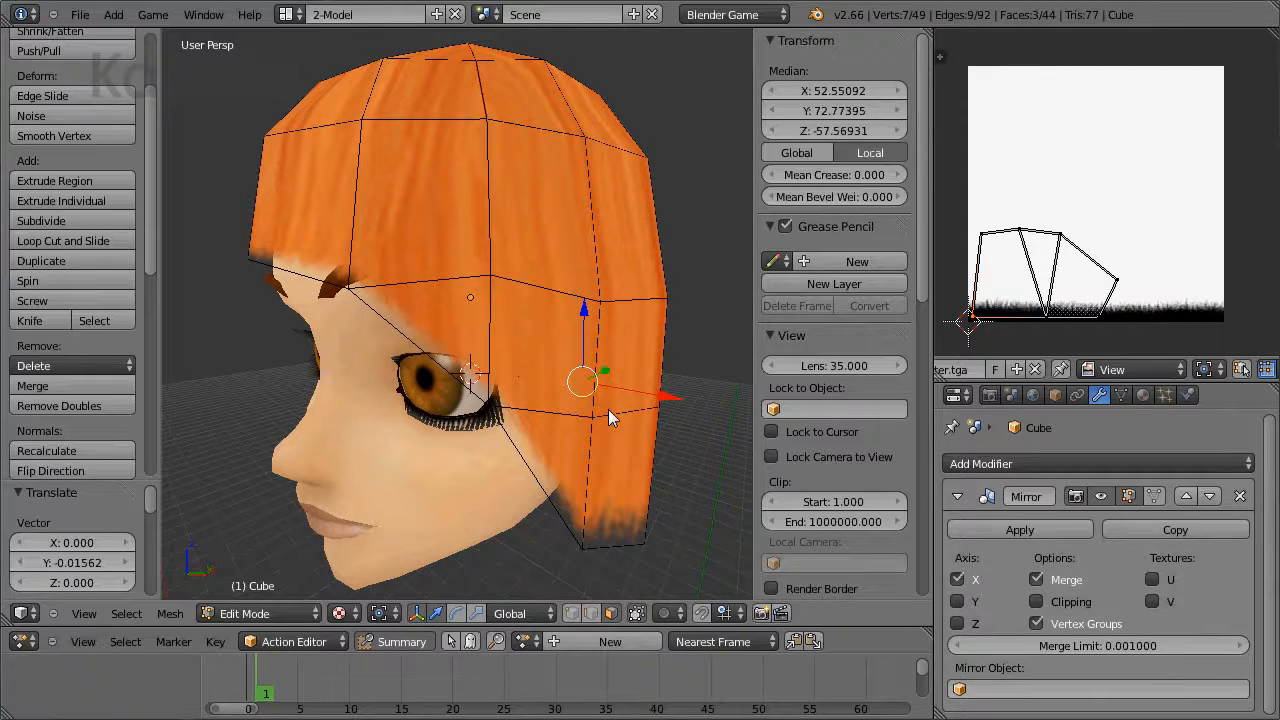
pyautogui.moveTo(608, 409); pyautogui.dragTo(659, 466, button='middle')
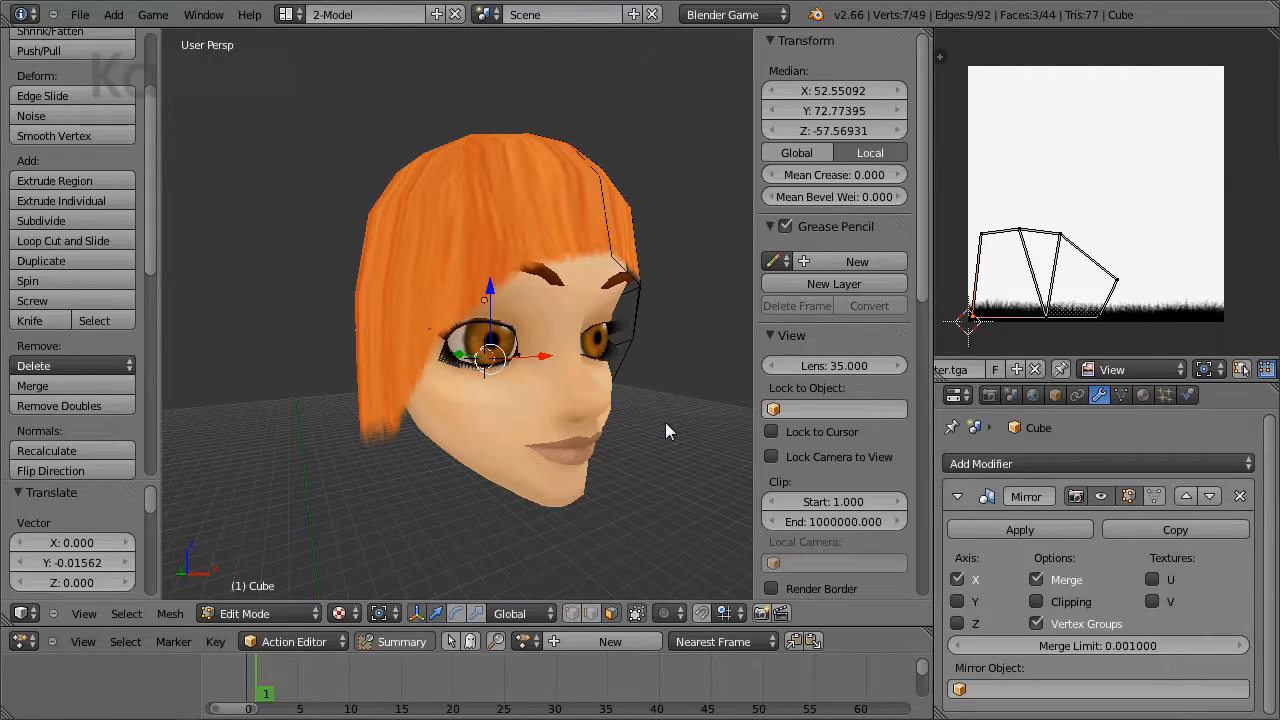
pyautogui.moveTo(665, 422); pyautogui.dragTo(471, 437, button='middle')
pyautogui.press('Tab')
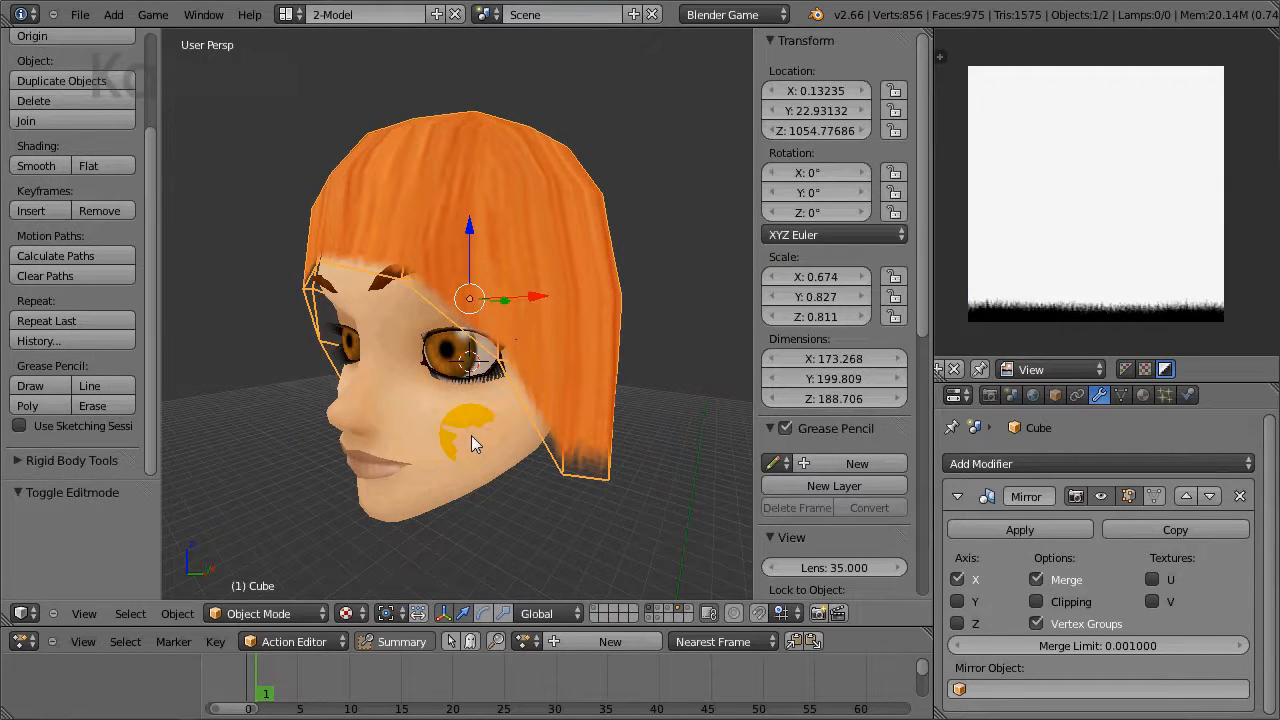
pyautogui.moveTo(447, 452); pyautogui.dragTo(407, 332, button='middle')
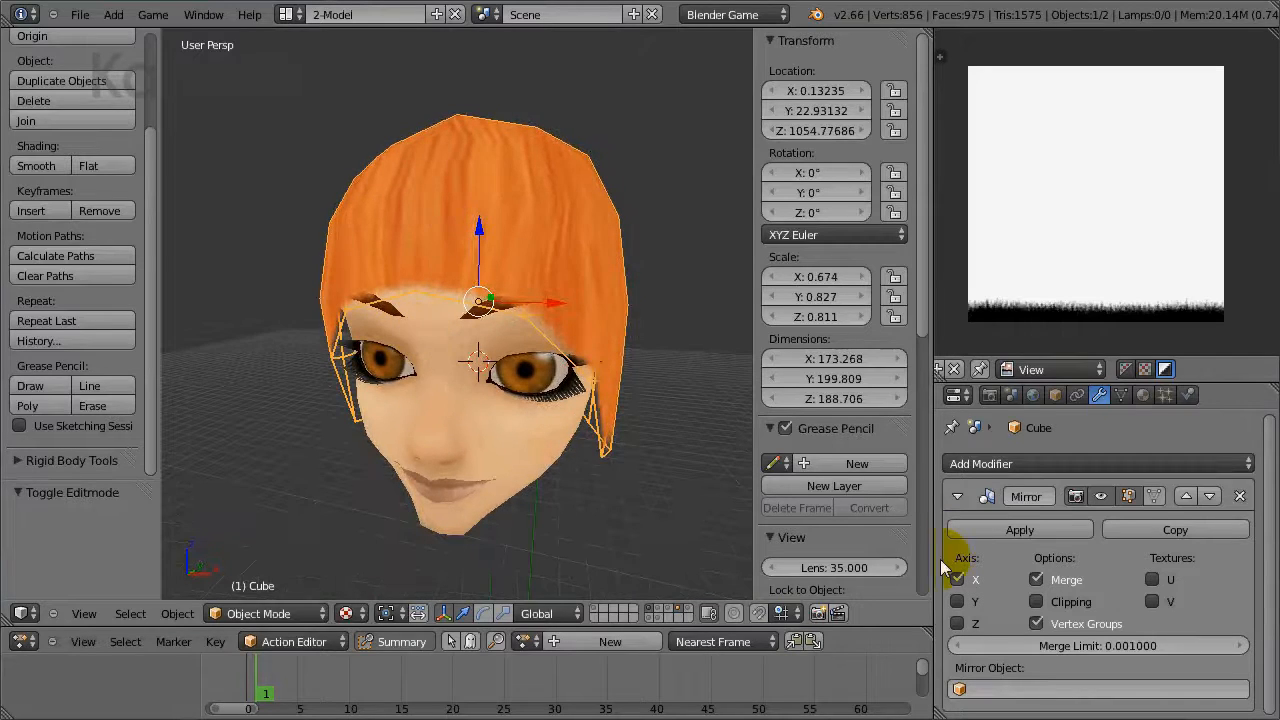
pyautogui.click(1013, 532)
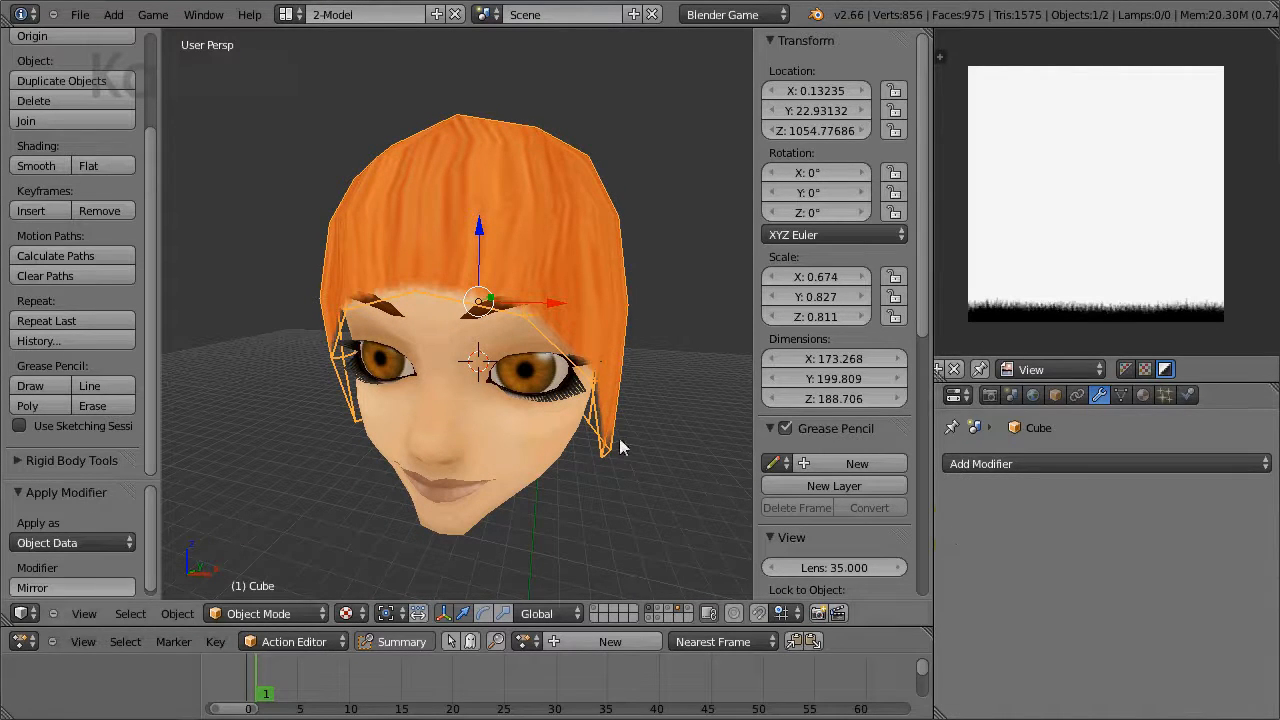
# Step: Select the whole hair mesh in Edit Mode and remove doubles with a merge distance of 1.280
pyautogui.press('Tab')
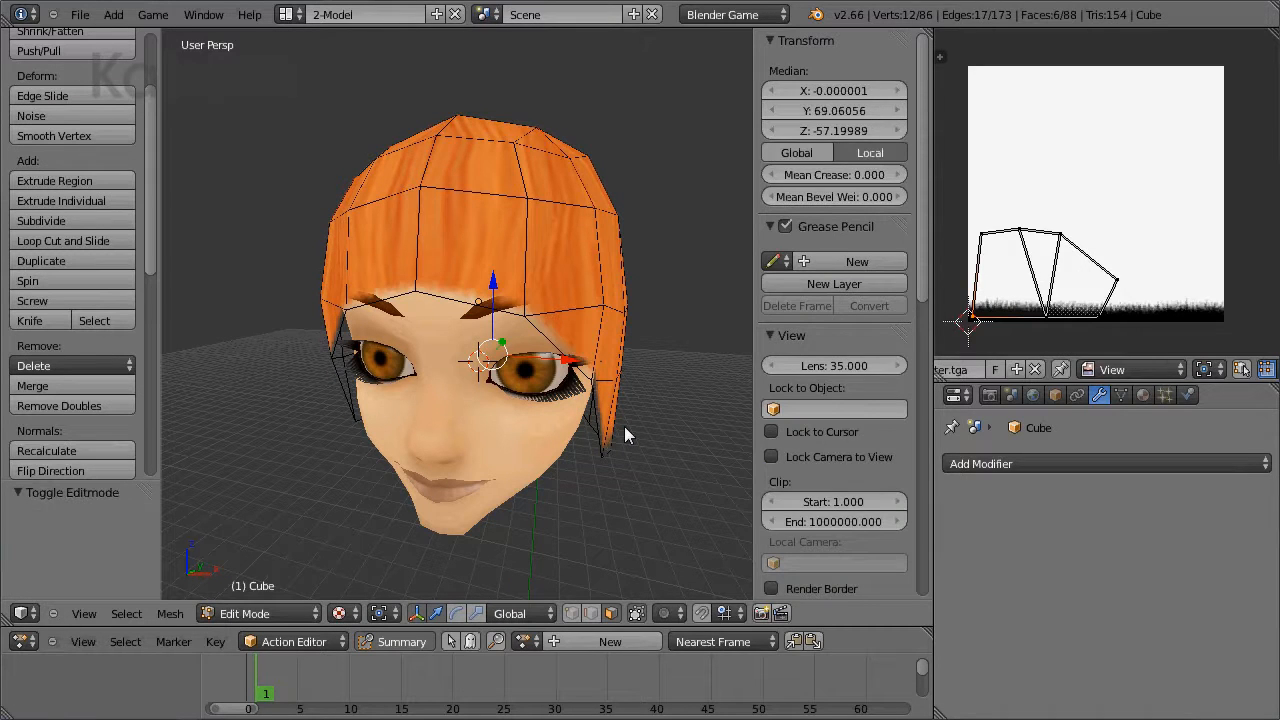
pyautogui.press('a')
pyautogui.press('a')
pyautogui.moveTo(437, 249); pyautogui.dragTo(448, 438, button='middle')
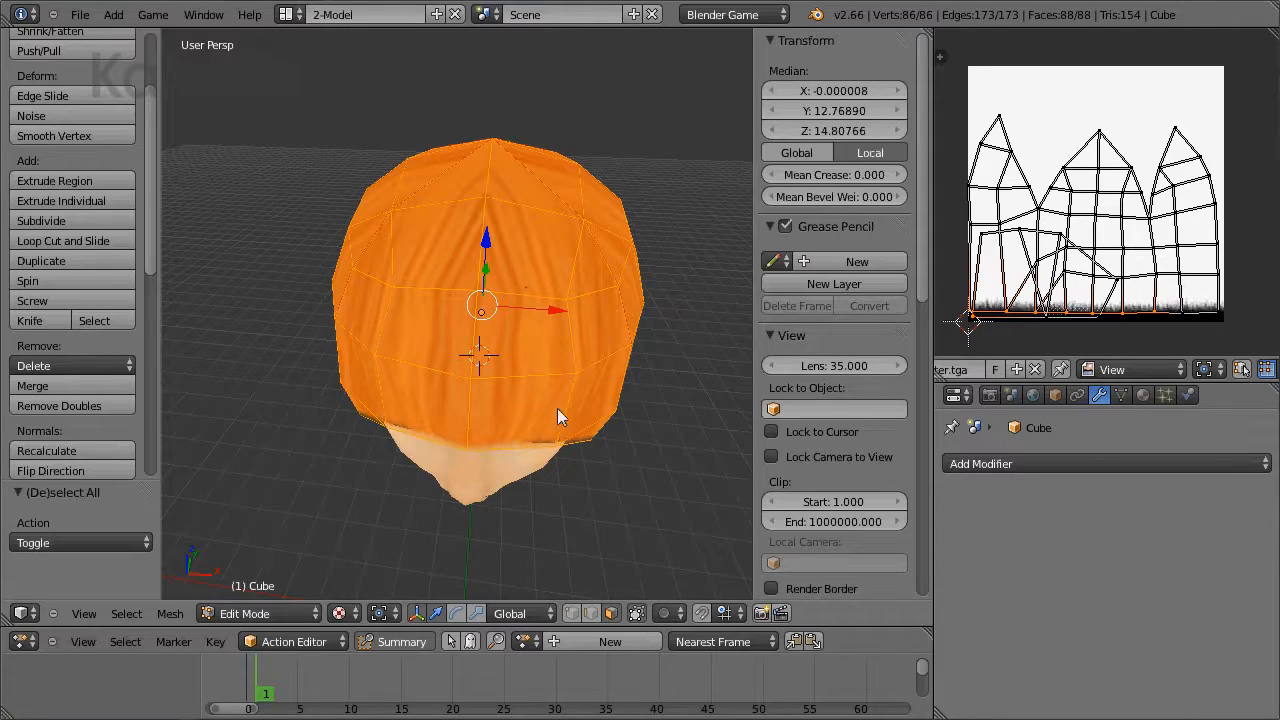
pyautogui.moveTo(560, 417); pyautogui.dragTo(342, 331, button='middle')
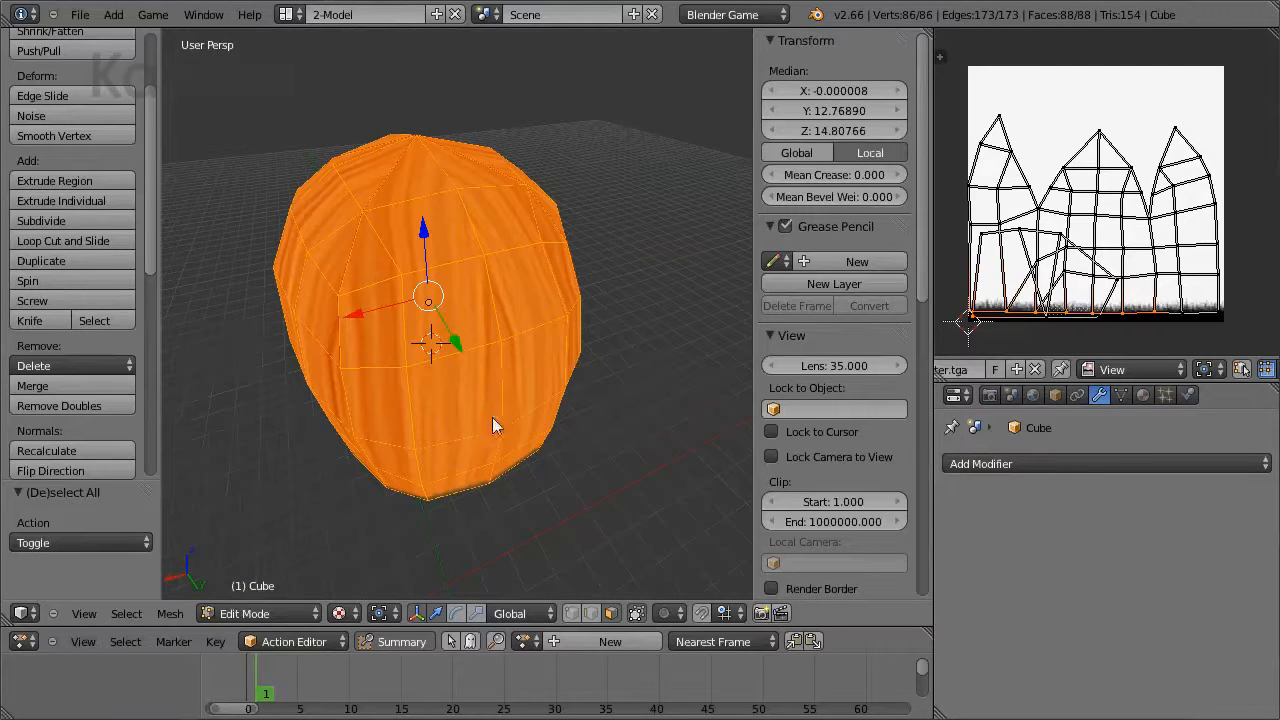
pyautogui.moveTo(492, 417); pyautogui.dragTo(388, 433, button='middle')
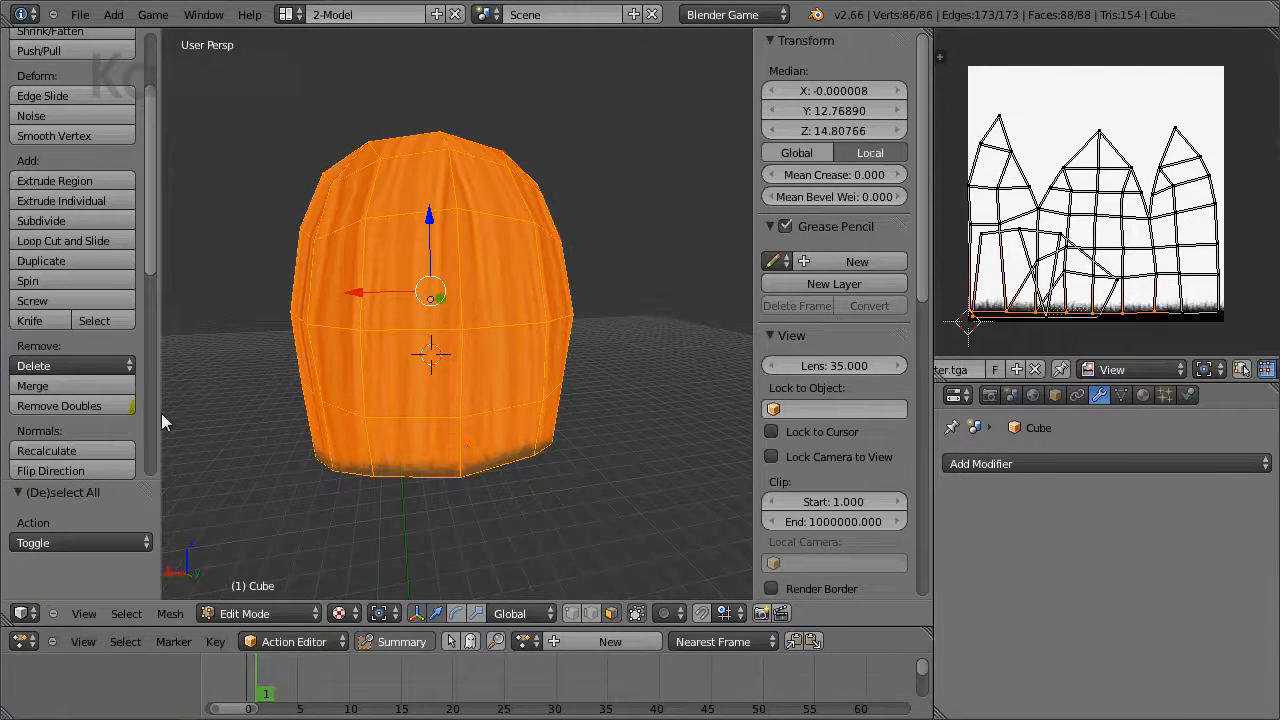
pyautogui.click(82, 405)
pyautogui.moveTo(92, 543); pyautogui.dragTo(105, 544)
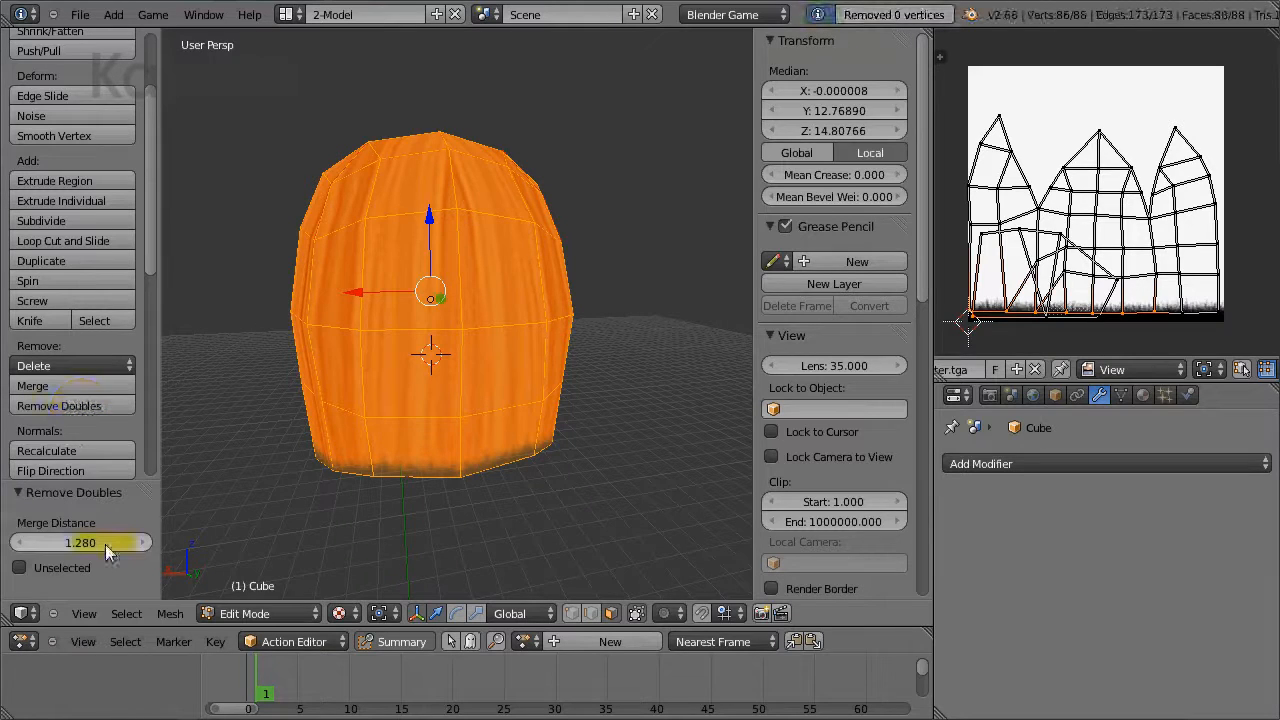
# Step: Create a vertex group named Head and assign all hair vertices to it at weight 1.000
pyautogui.moveTo(370, 386); pyautogui.dragTo(662, 381, button='middle')
pyautogui.press('a')
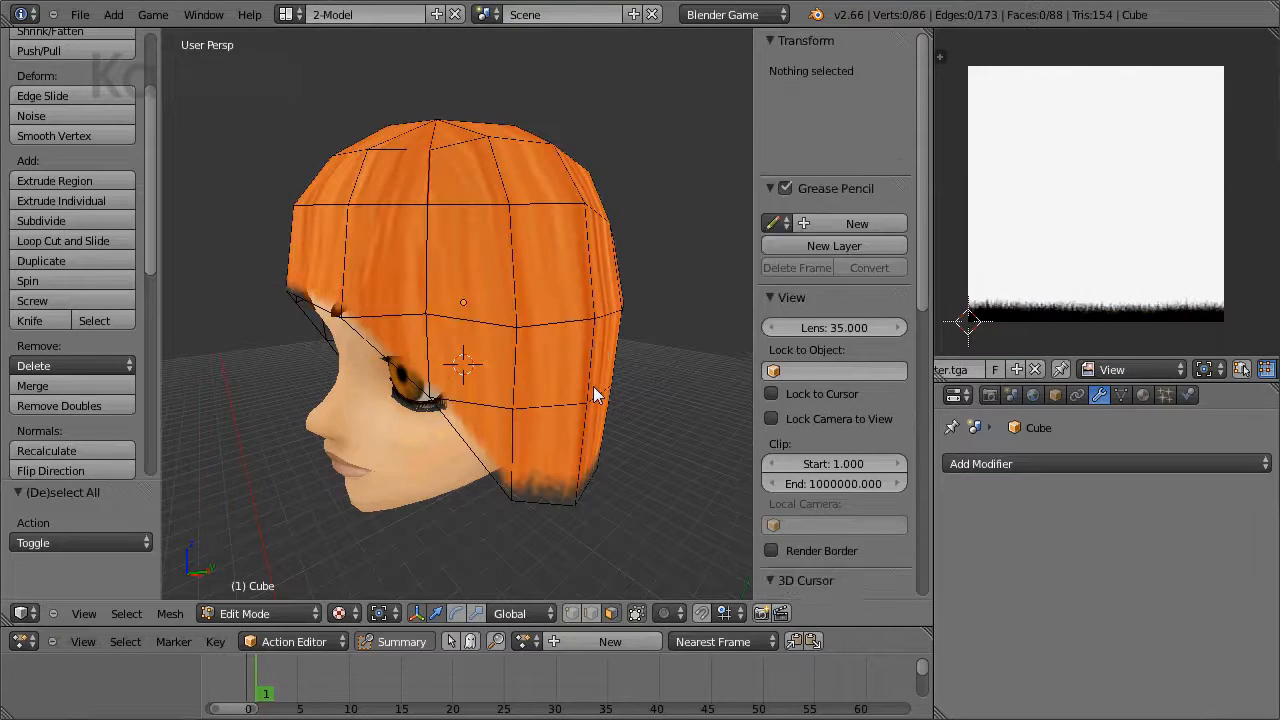
pyautogui.press('a')
pyautogui.click(1121, 395)
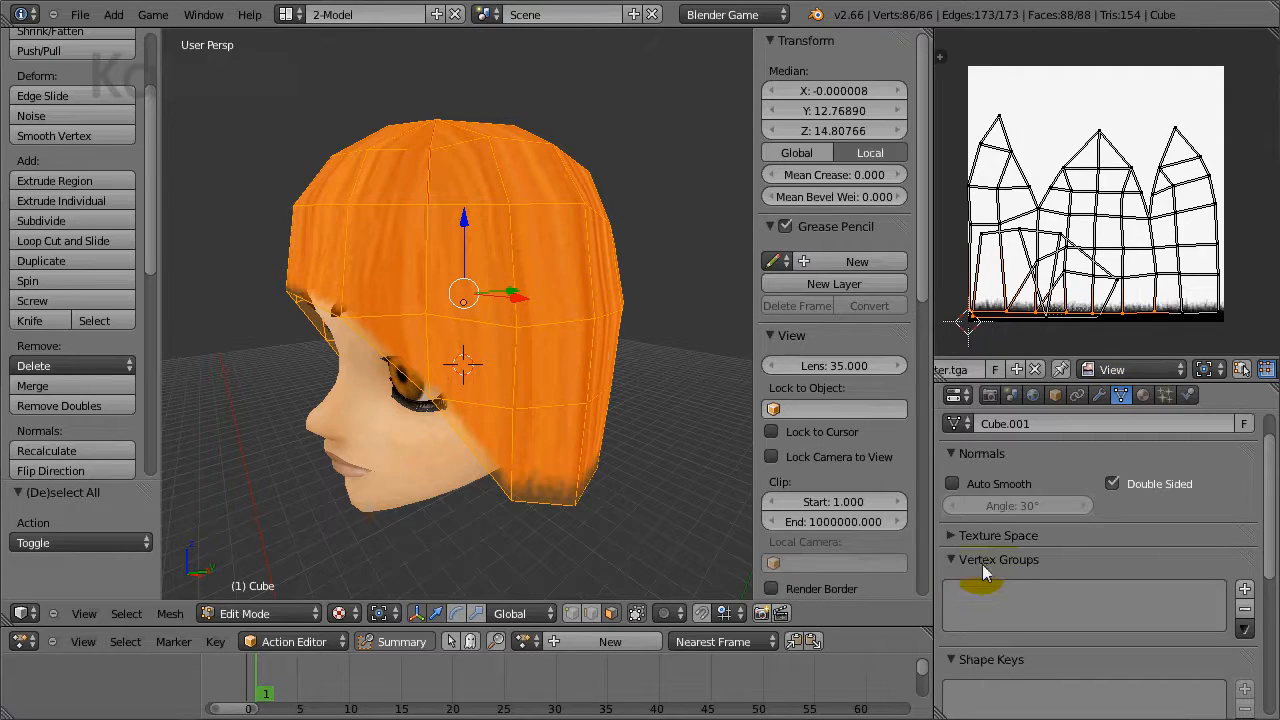
pyautogui.click(1245, 590)
pyautogui.scroll(-2, 1161, 655)
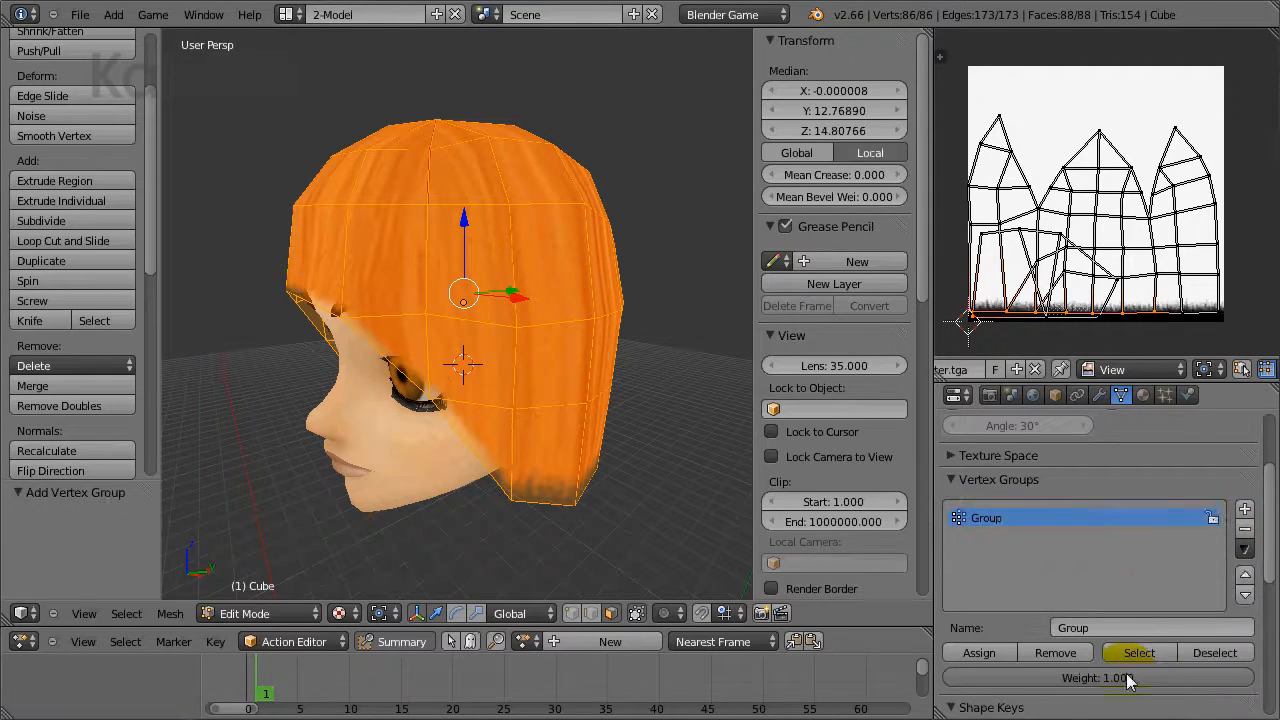
pyautogui.click(1101, 624)
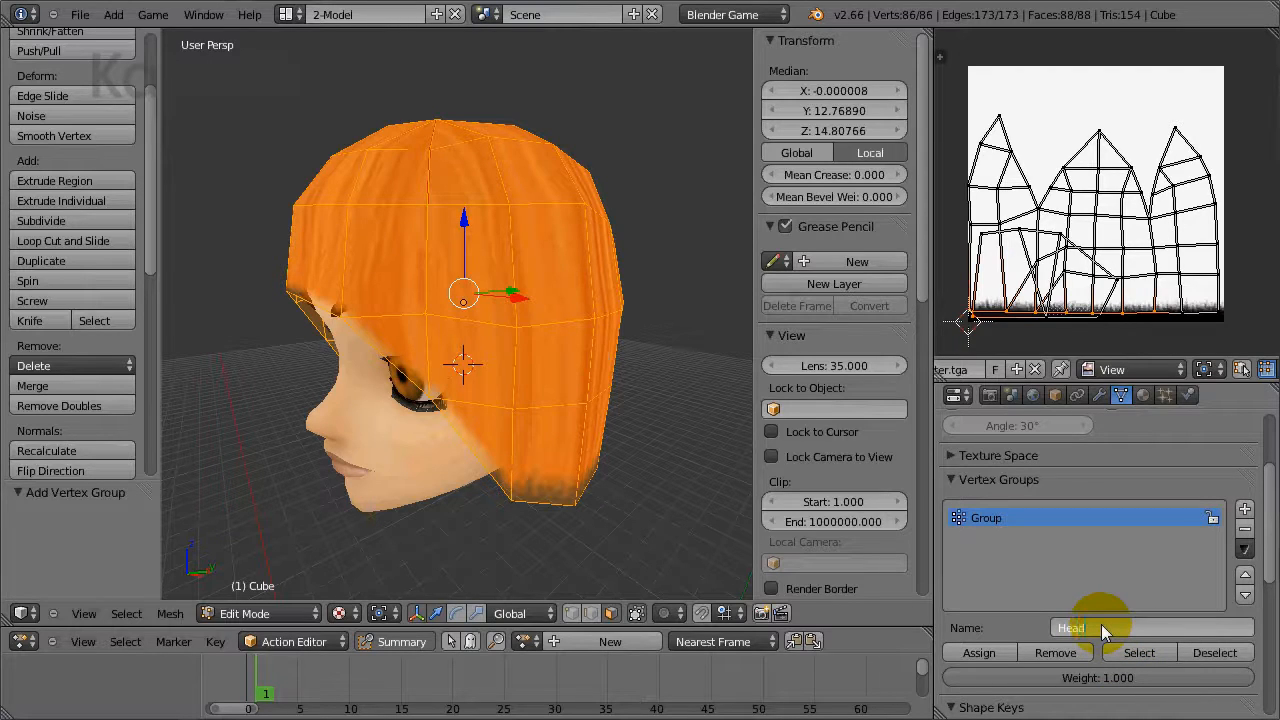
pyautogui.press('Return')
pyautogui.click(996, 653)
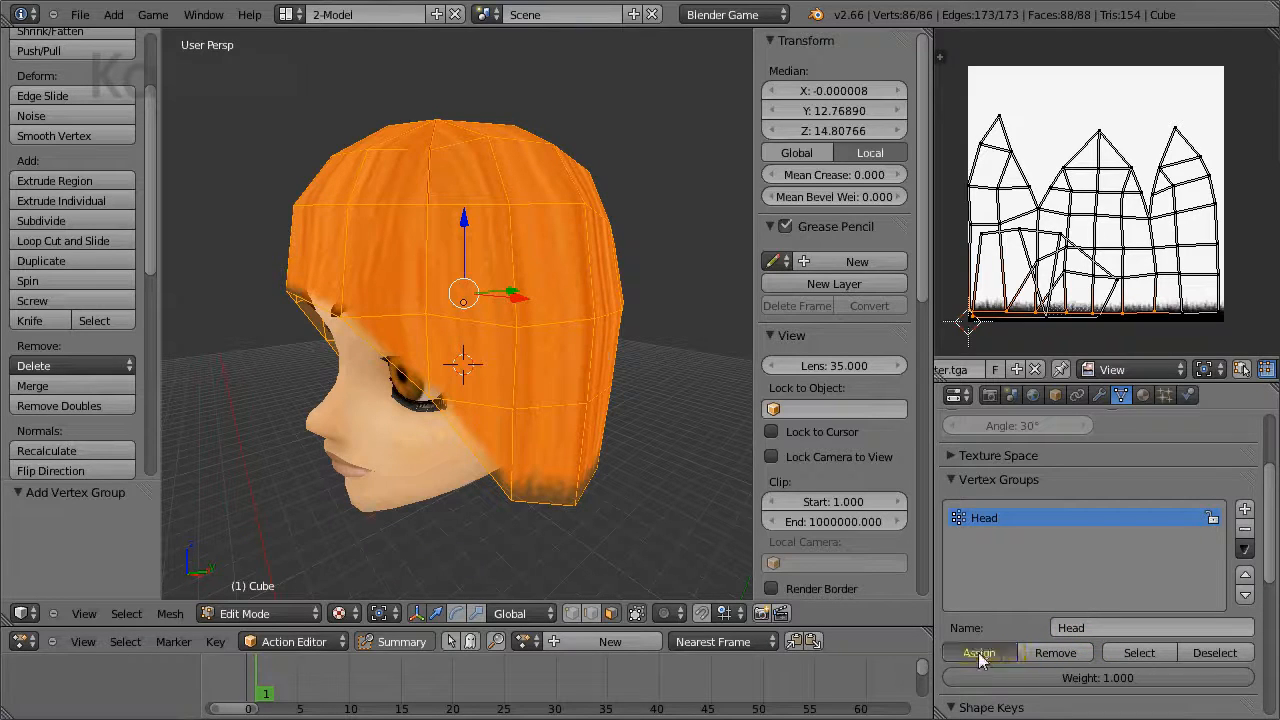
# Step: Verify the Head group's assignment by selecting and deselecting its vertices in both solid and wireframe display
pyautogui.click(1128, 653)
pyautogui.click(1219, 652)
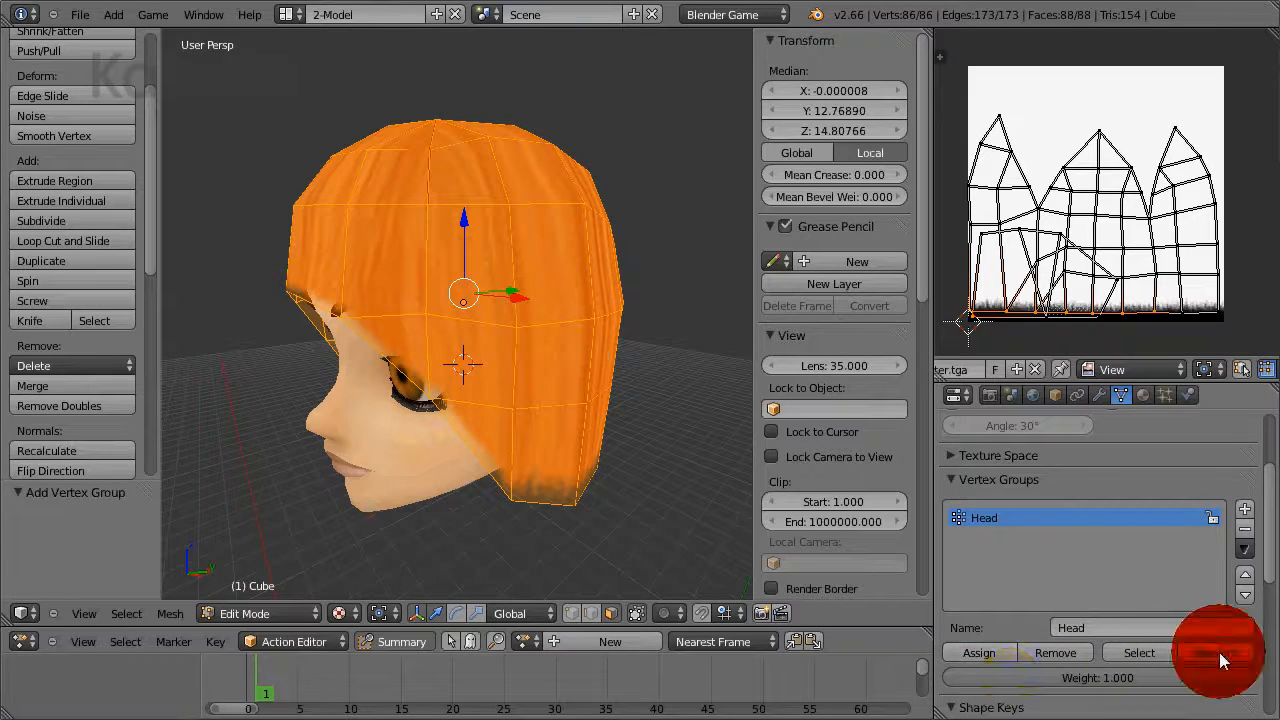
pyautogui.click(1134, 651)
pyautogui.click(1208, 653)
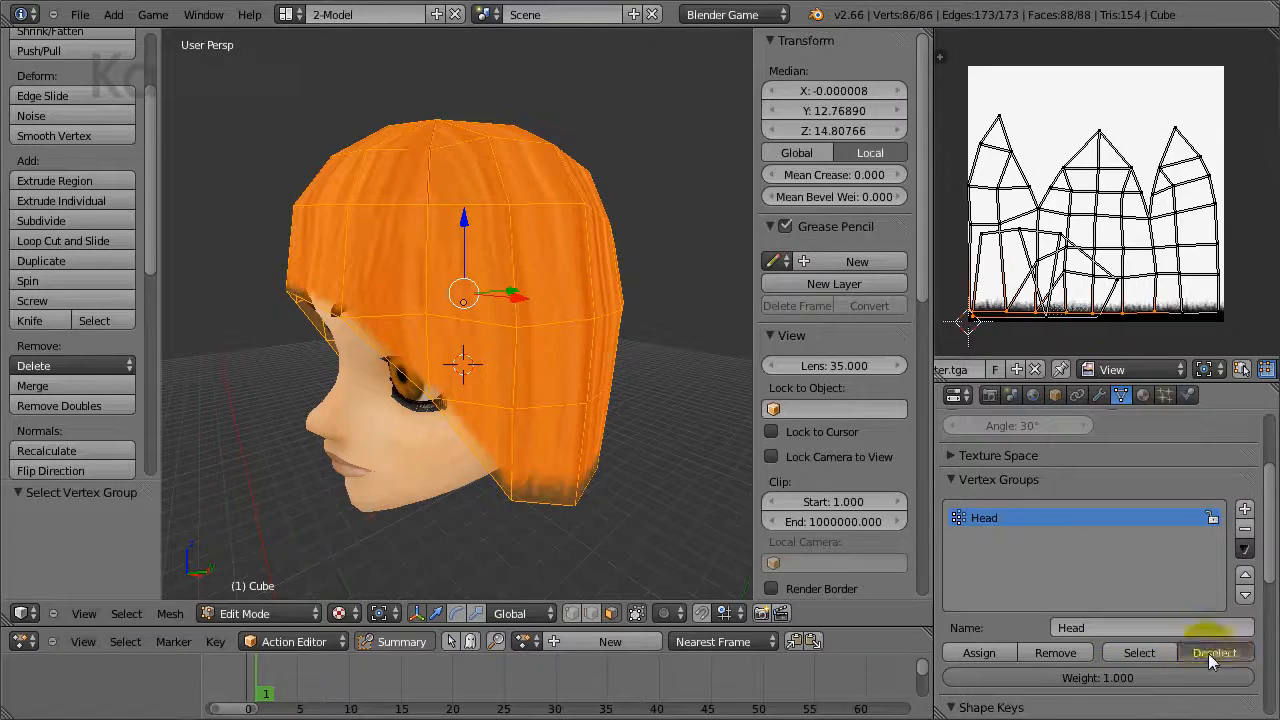
pyautogui.press('z')
pyautogui.click(835, 440)
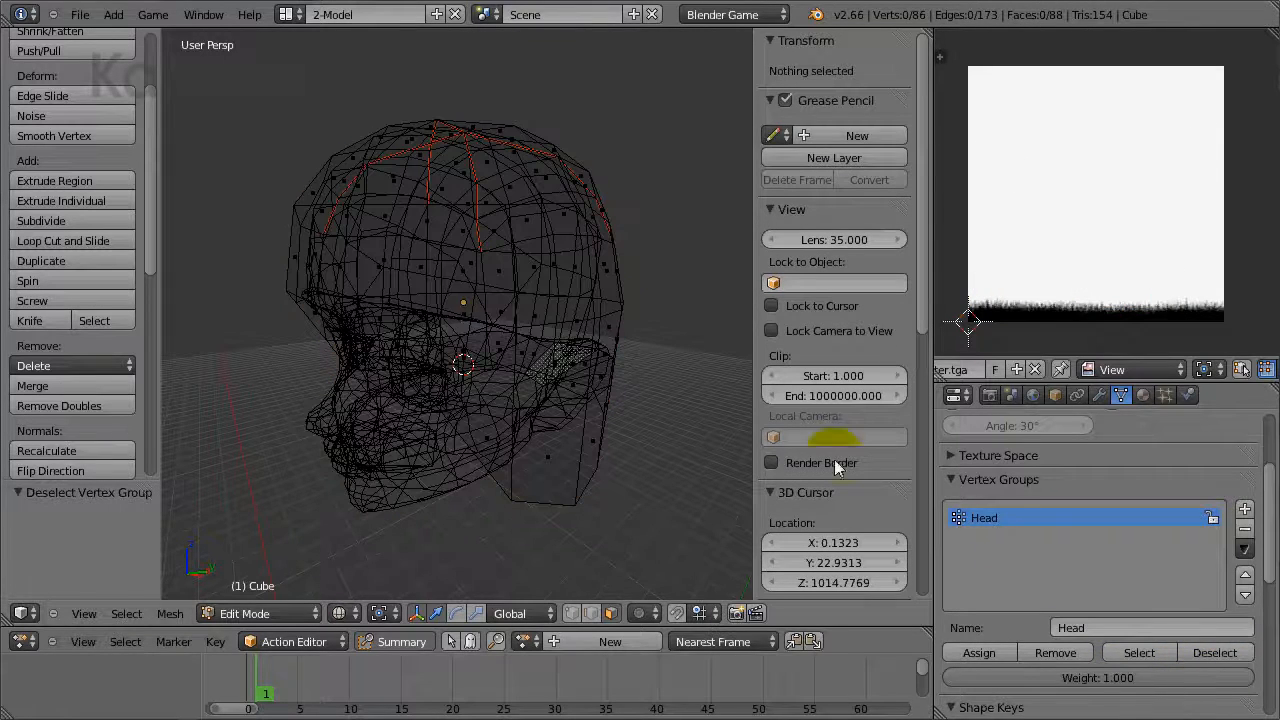
pyautogui.click(1137, 651)
pyautogui.click(1205, 652)
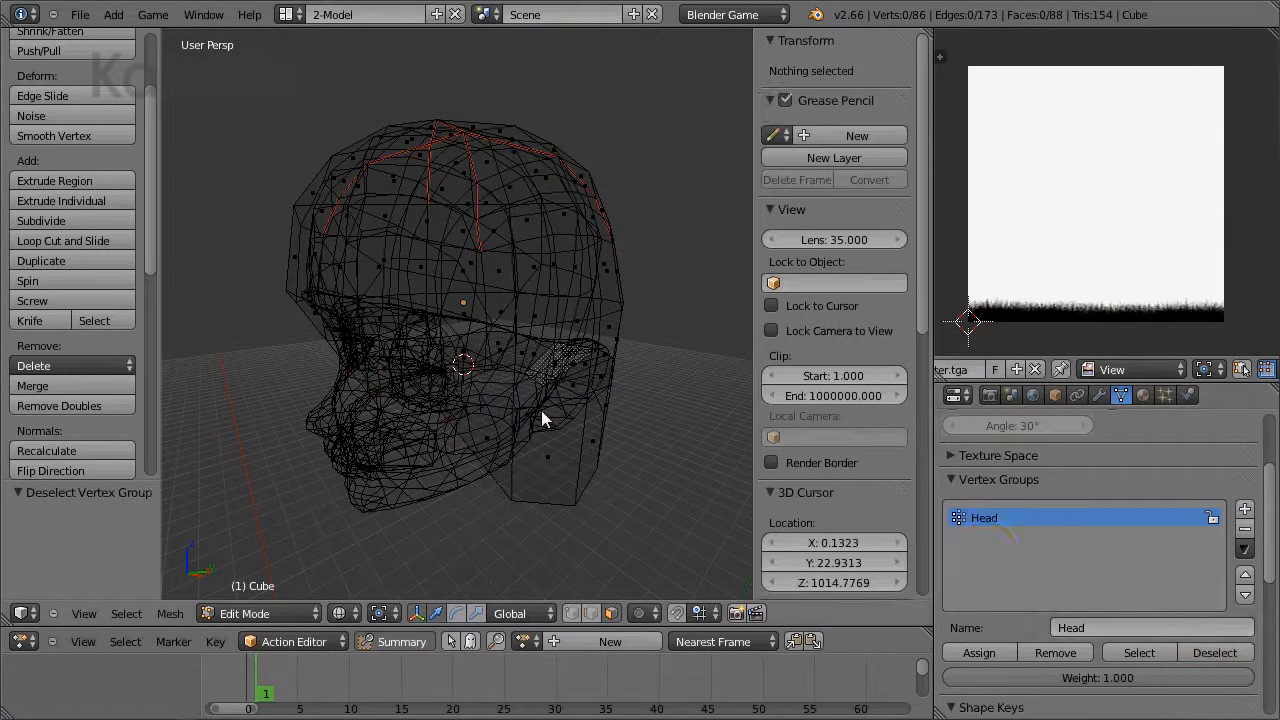
pyautogui.press('z')
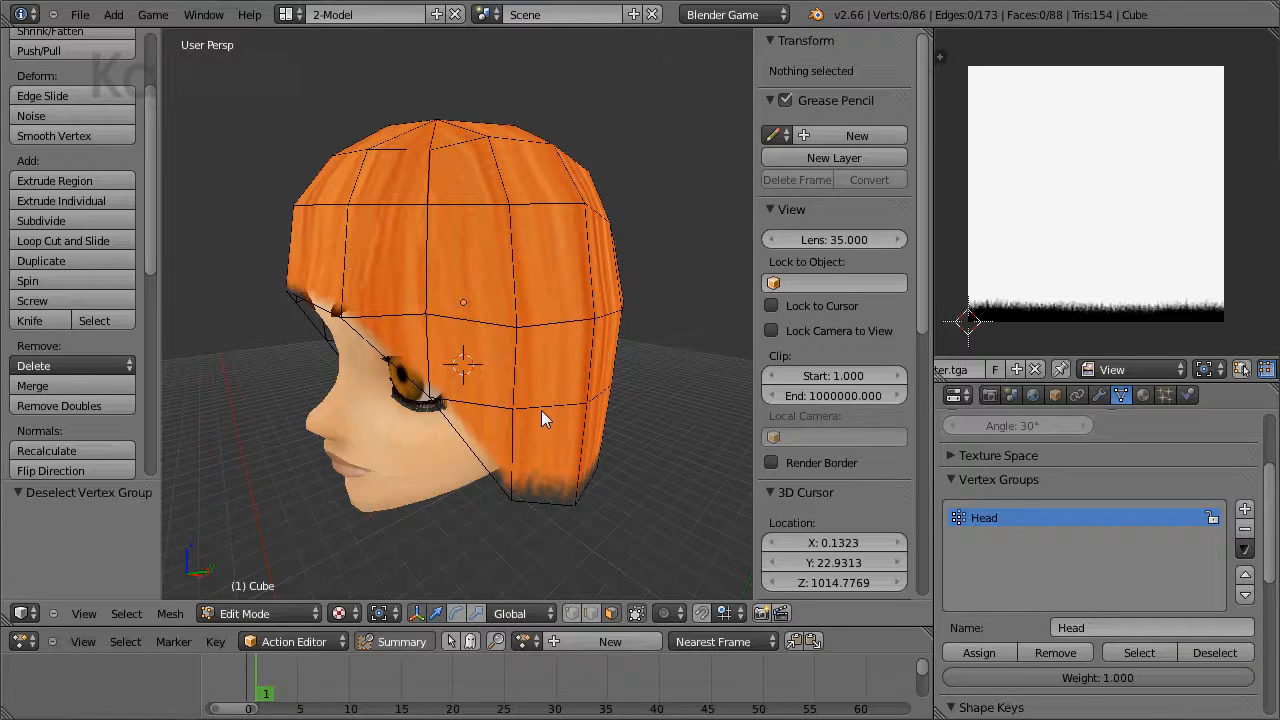
# Step: Return to Object Mode, show the rig's layer, and parent the hair mesh to headF.RIG with the Object option
pyautogui.press('Tab')
pyautogui.scroll(-1, 547, 349)
pyautogui.moveTo(547, 350); pyautogui.dragTo(487, 332, button='middle')
pyautogui.keyDown('shift'); pyautogui.click(650, 617); pyautogui.keyUp('shift')
pyautogui.scroll(-1, 579, 356)
pyautogui.keyDown('shift'); pyautogui.rightClick(607, 398); pyautogui.keyUp('shift')
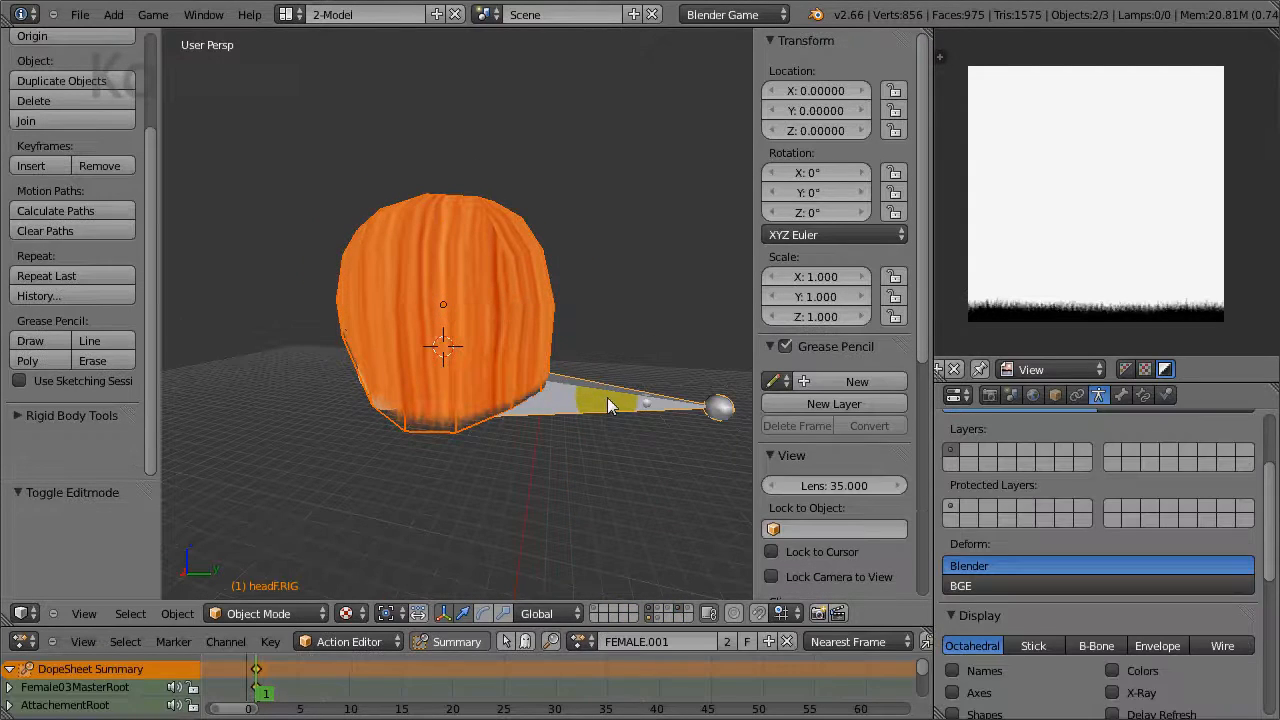
pyautogui.hotkey('ctrl', 'p')
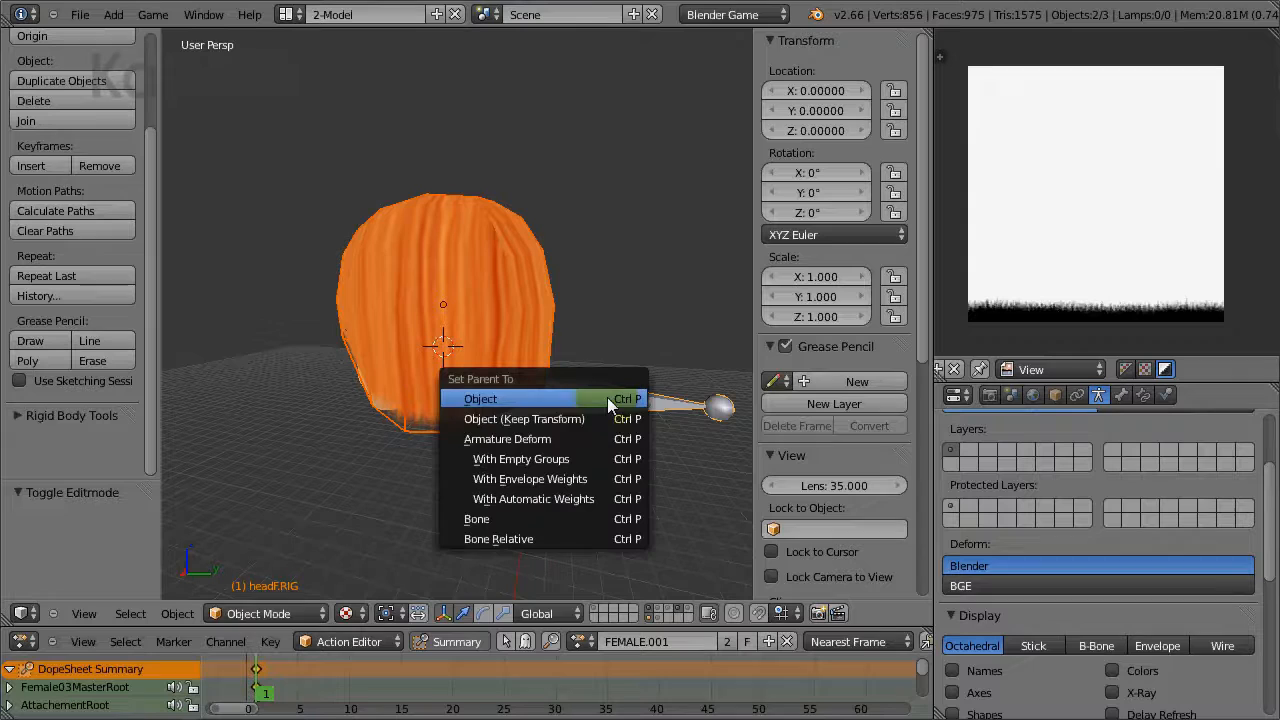
pyautogui.click(486, 398)
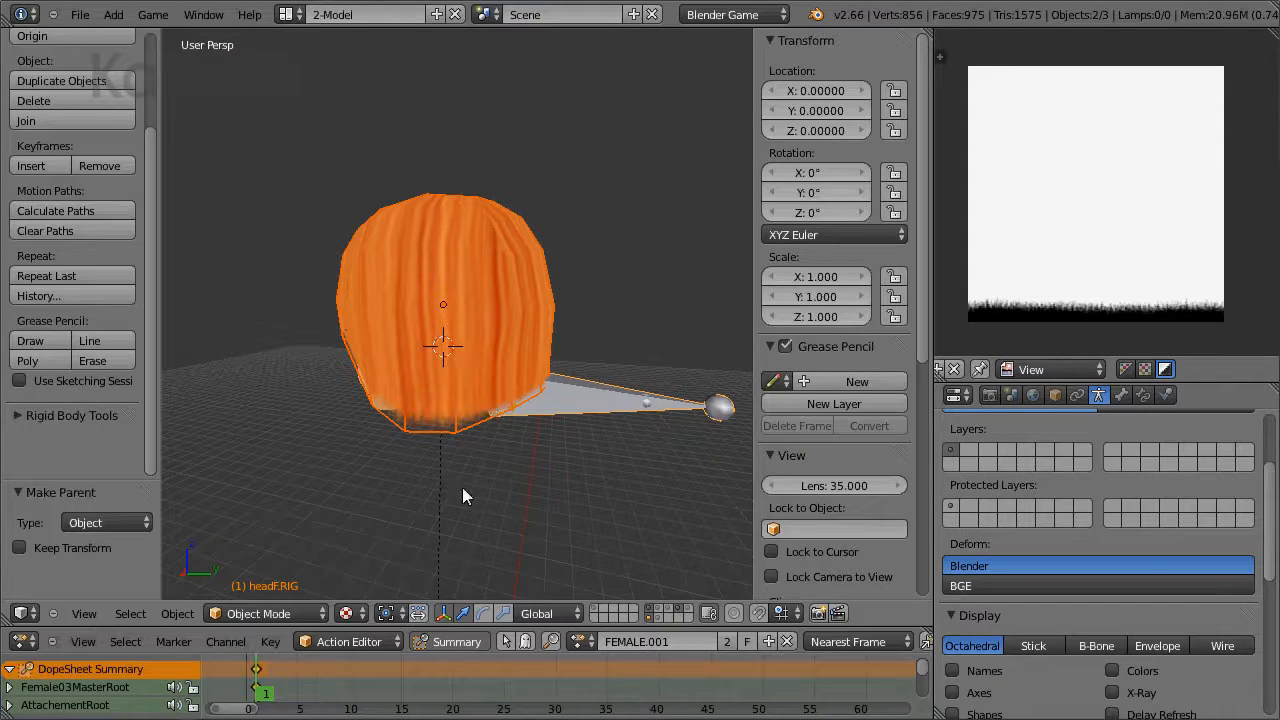
# Step: Add an Armature modifier to the hair mesh with headF.RIG as its object
pyautogui.rightClick(408, 430)
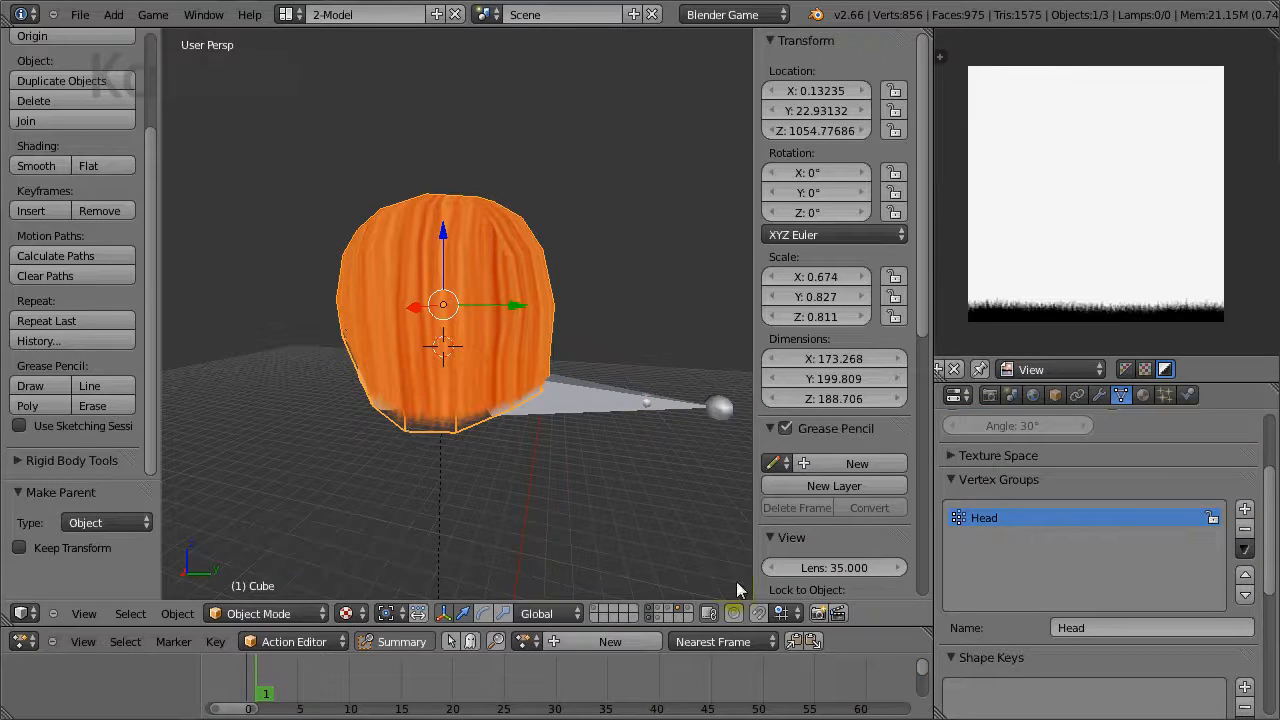
pyautogui.click(1100, 397)
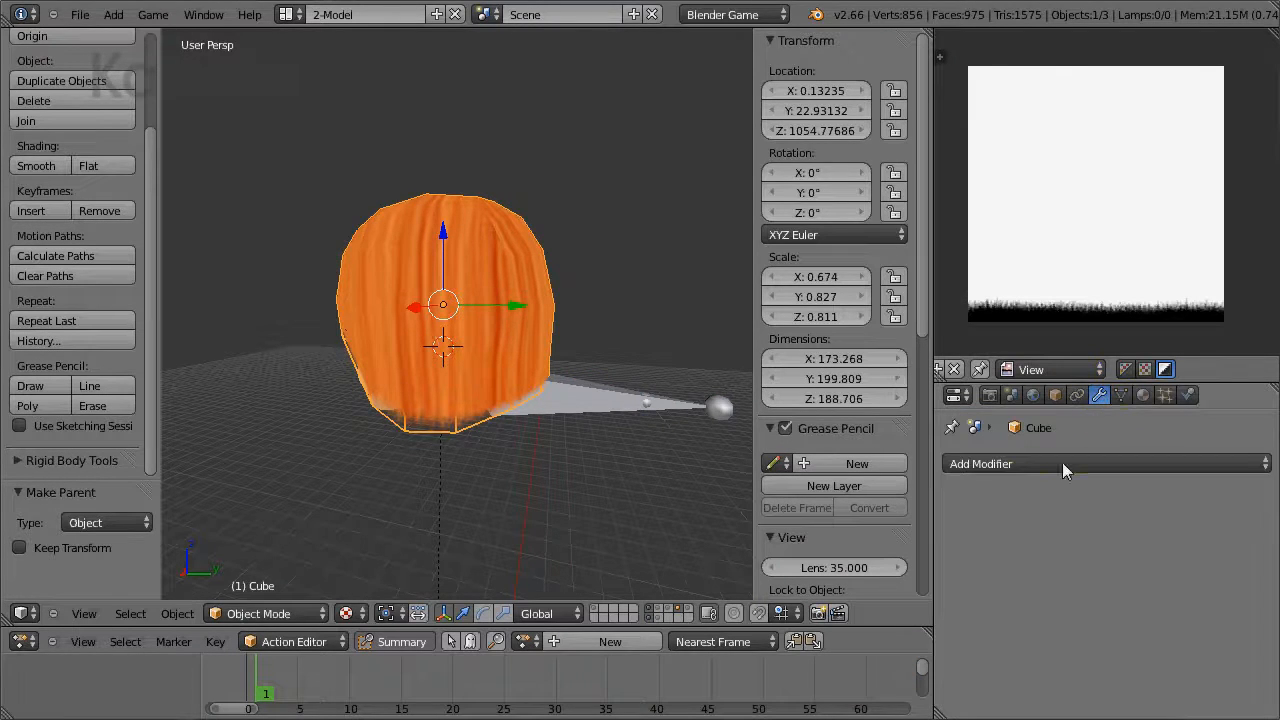
pyautogui.click(1002, 462)
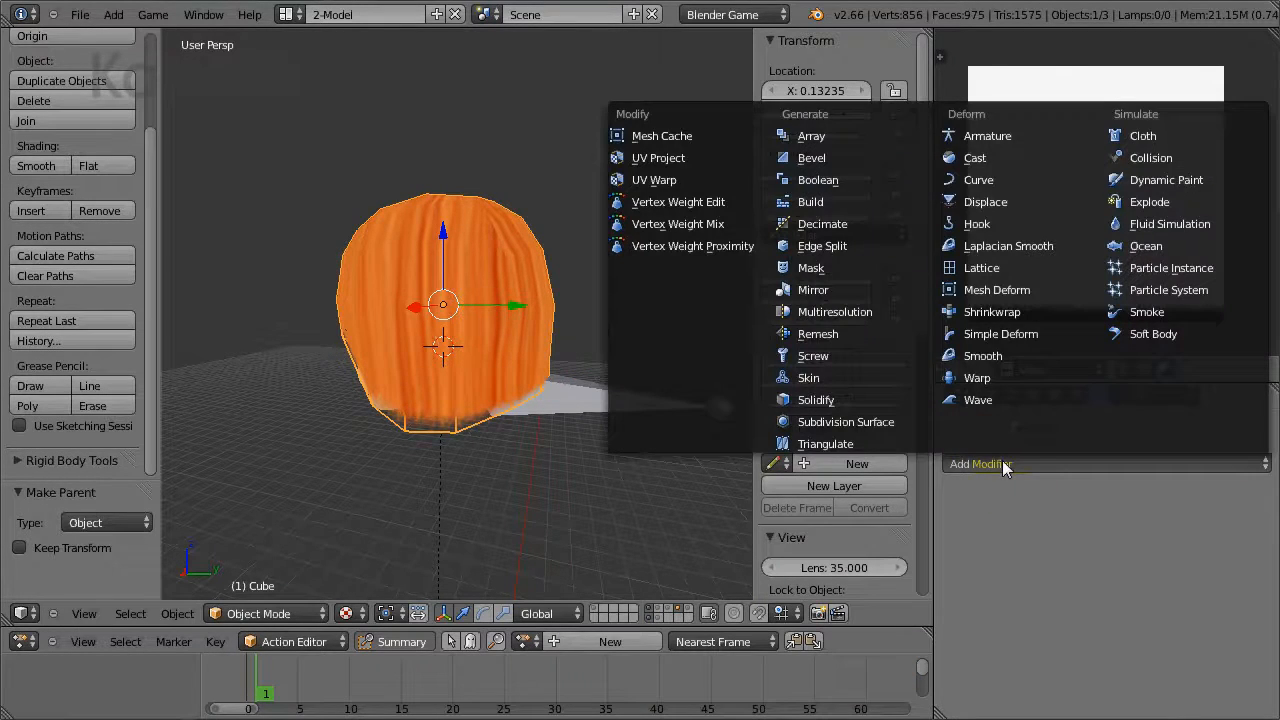
pyautogui.click(1001, 136)
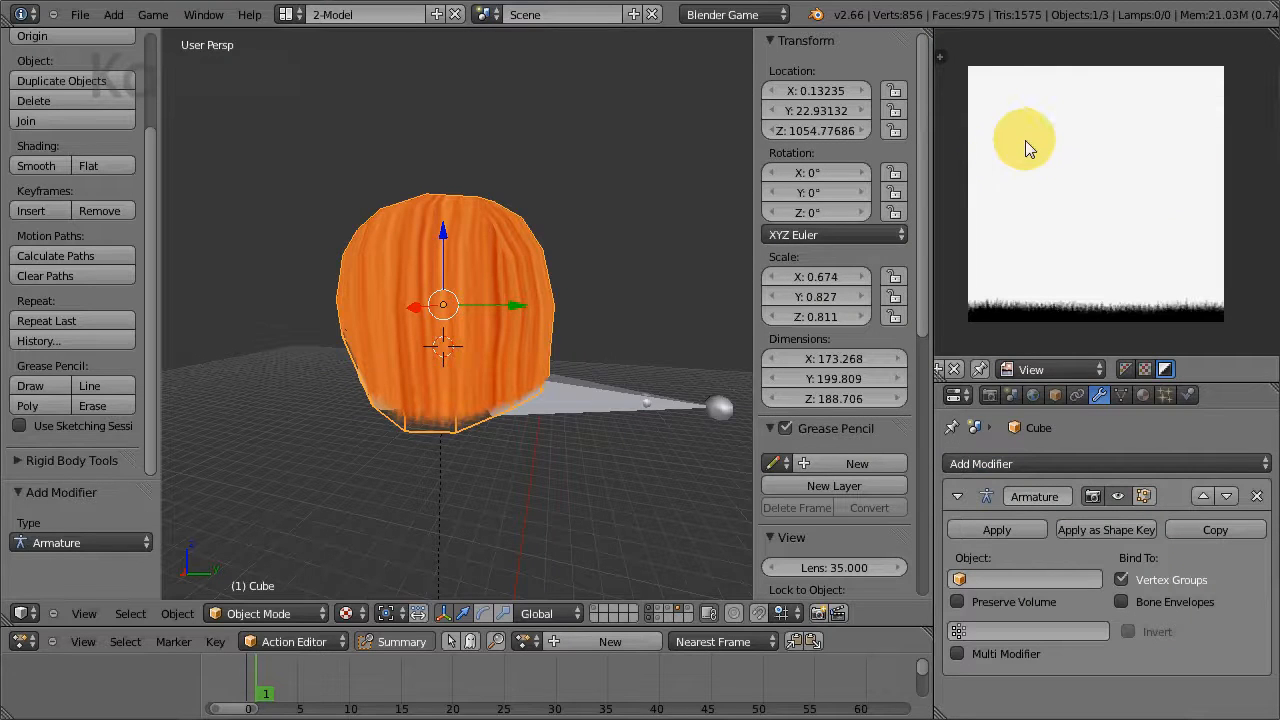
pyautogui.click(960, 580)
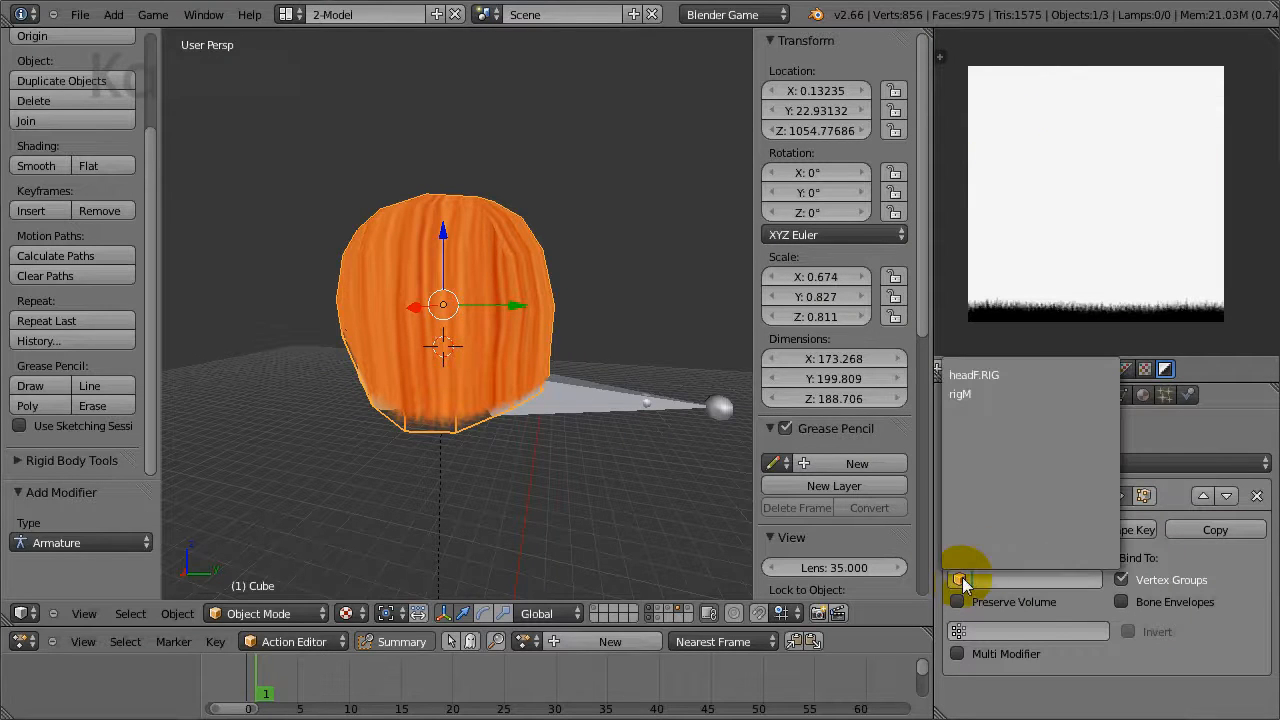
pyautogui.click(999, 378)
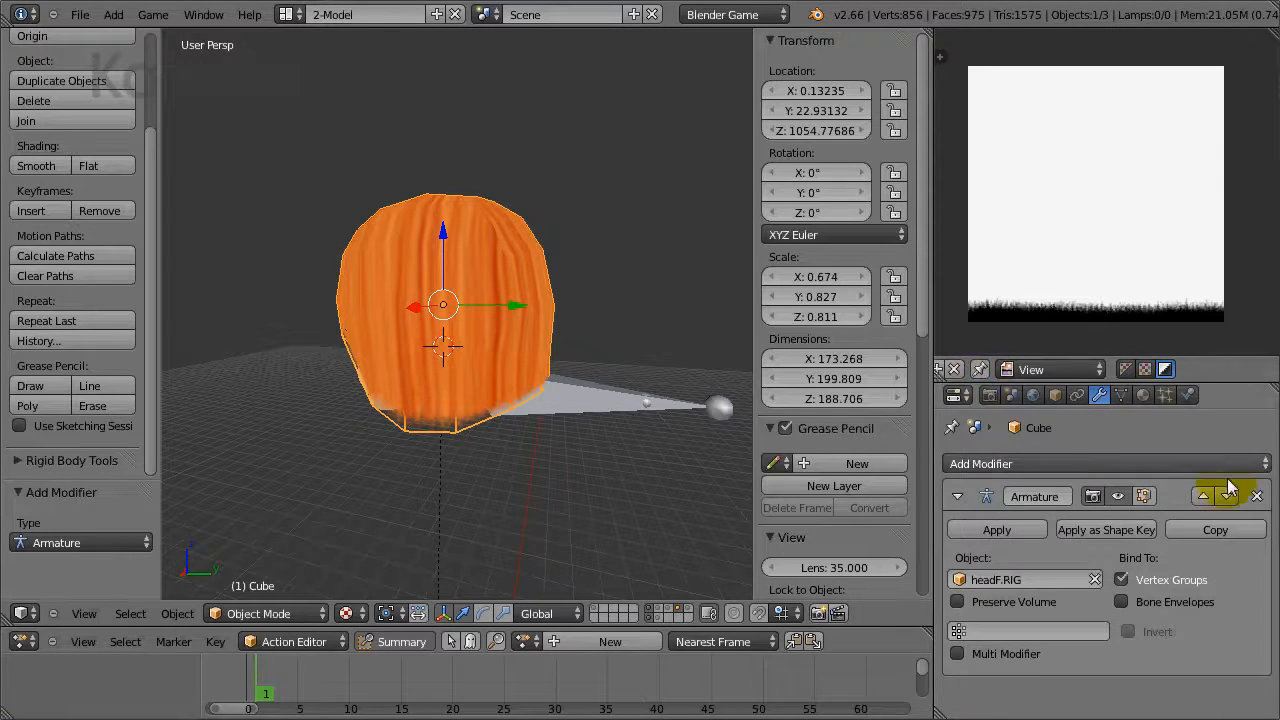
# Step: Test the hair's attachment by temporarily moving headF.RIG, cancel the move, and view the head from the front side
pyautogui.rightClick(607, 405)
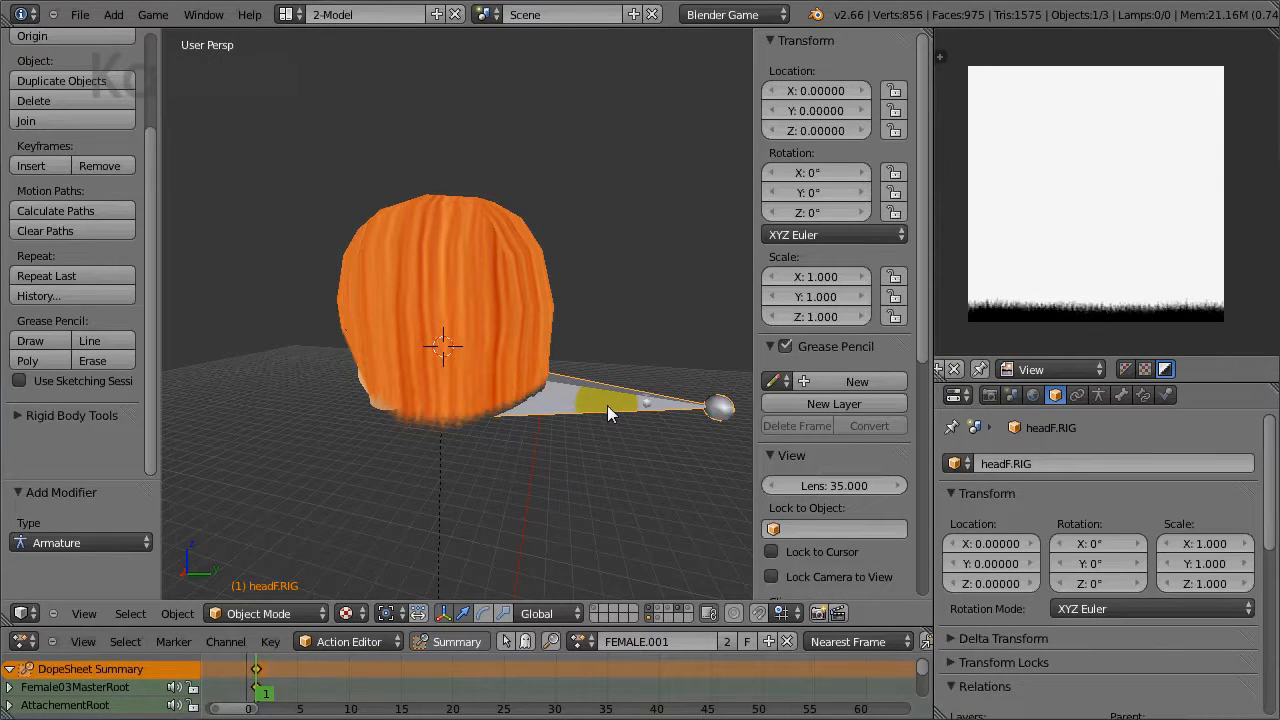
pyautogui.press('g')
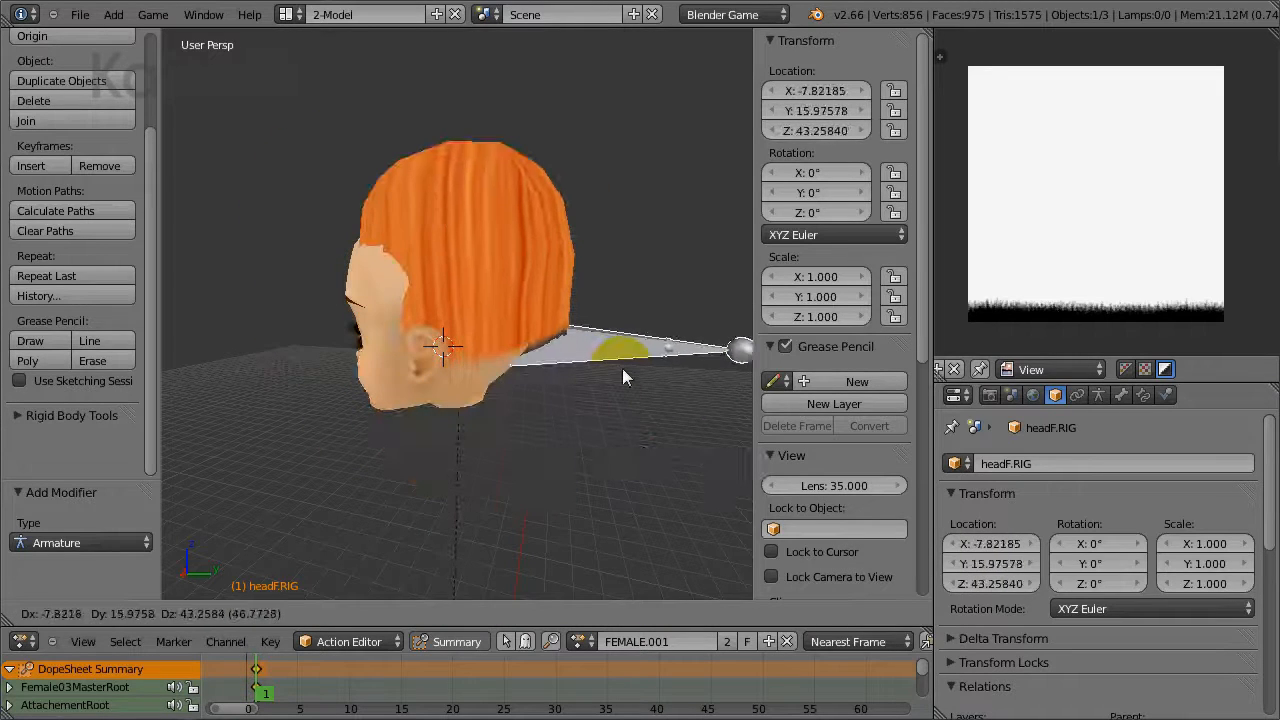
pyautogui.rightClick(622, 368)
pyautogui.moveTo(442, 398); pyautogui.dragTo(542, 390, button='middle')
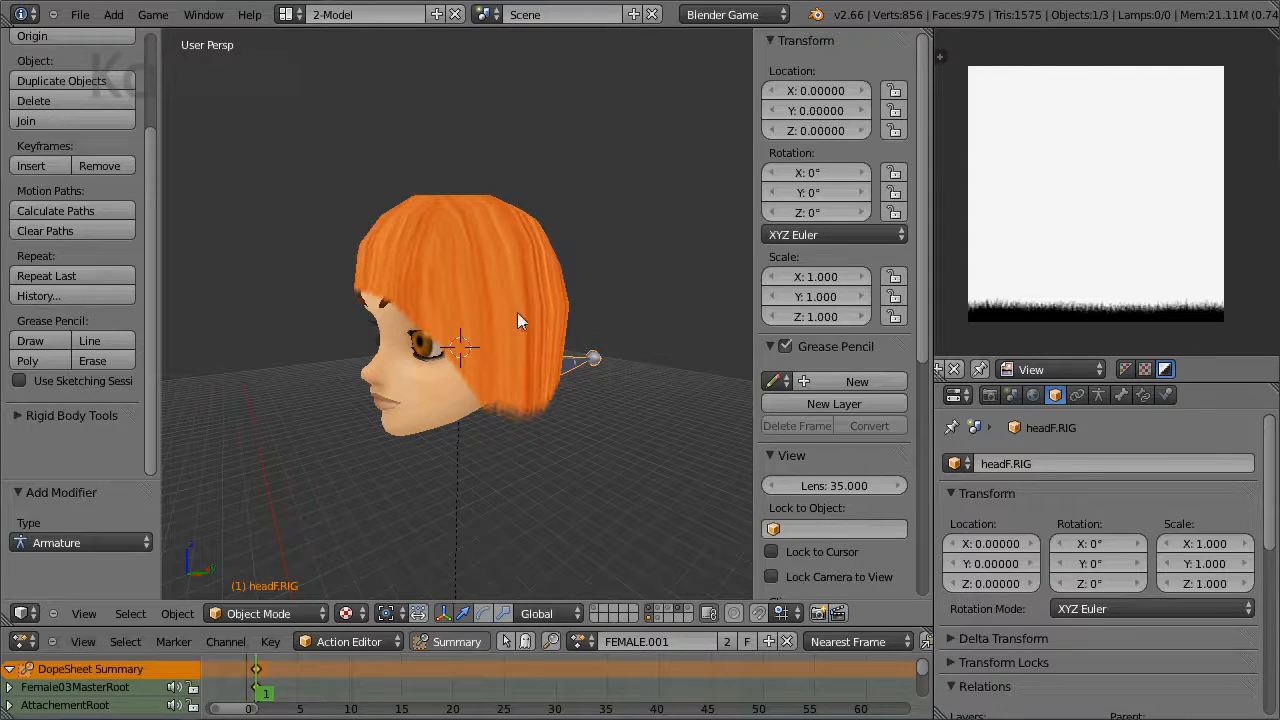
# Step: Select the hair mesh together with headF.RIG and look for IMVU Cal3D among the export formats
pyautogui.rightClick(548, 264)
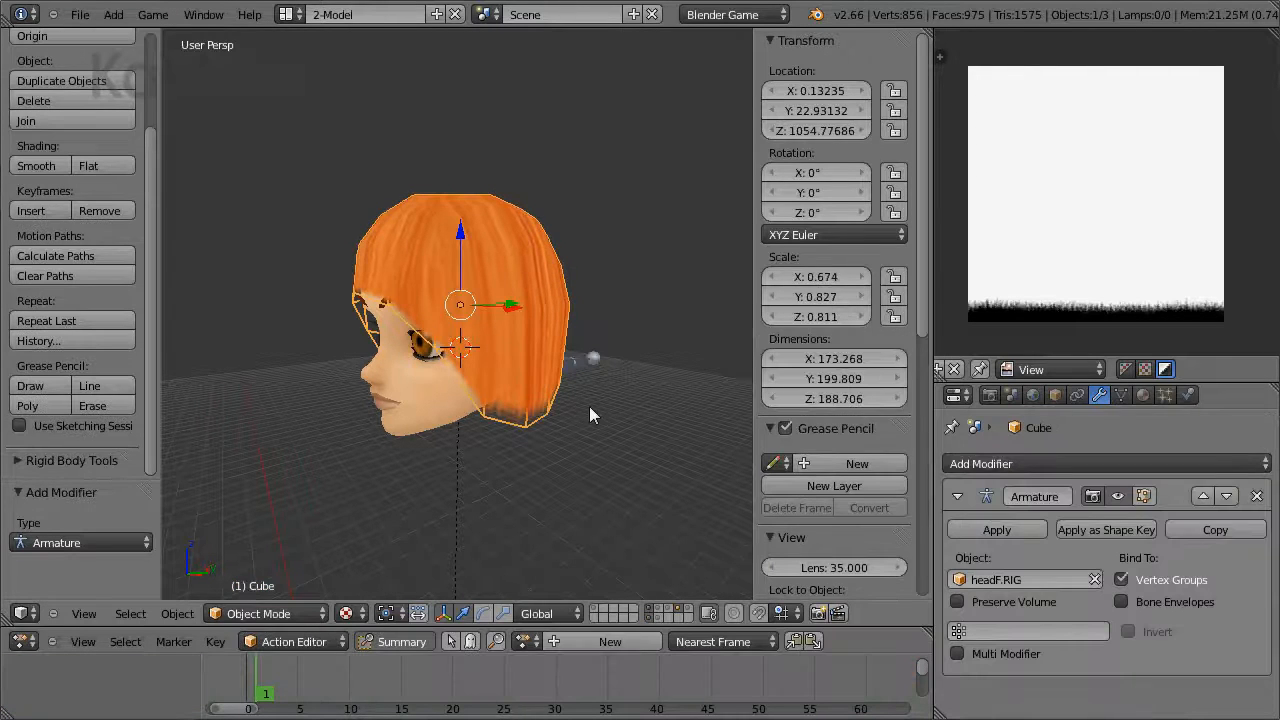
pyautogui.keyDown('shift'); pyautogui.rightClick(595, 358); pyautogui.keyUp('shift')
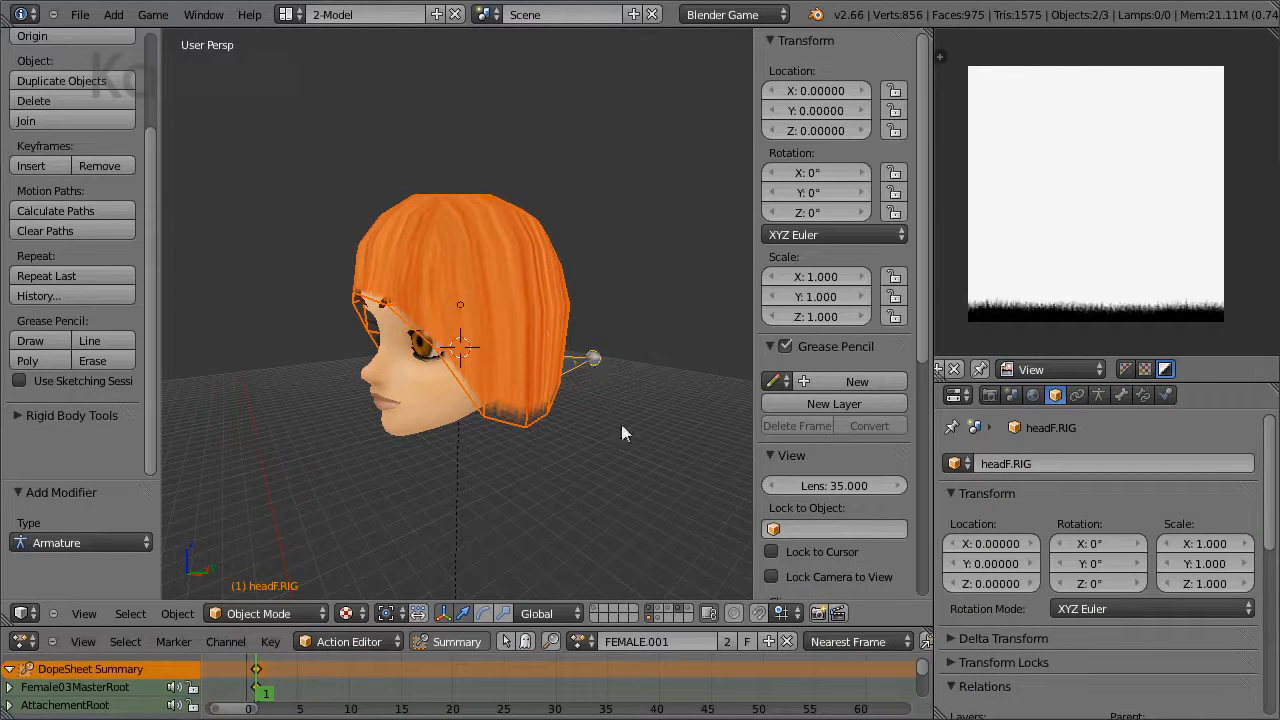
pyautogui.click(80, 14)
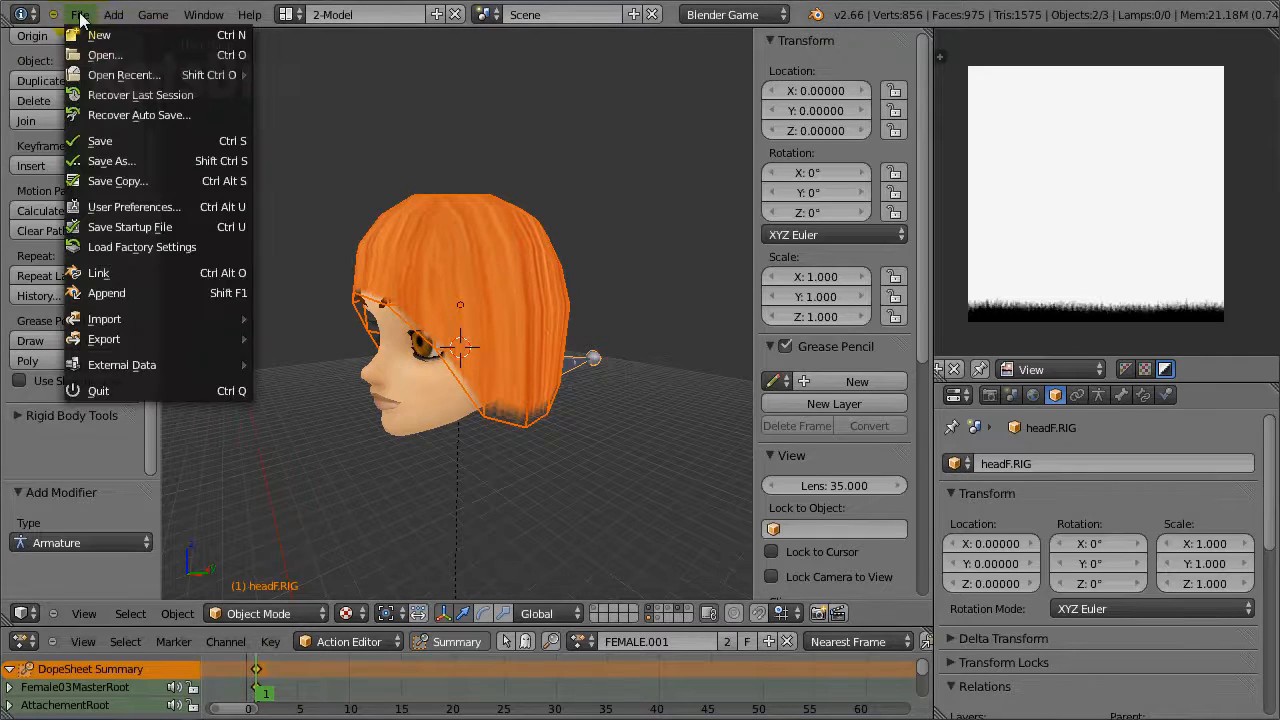
pyautogui.moveTo(130, 338)
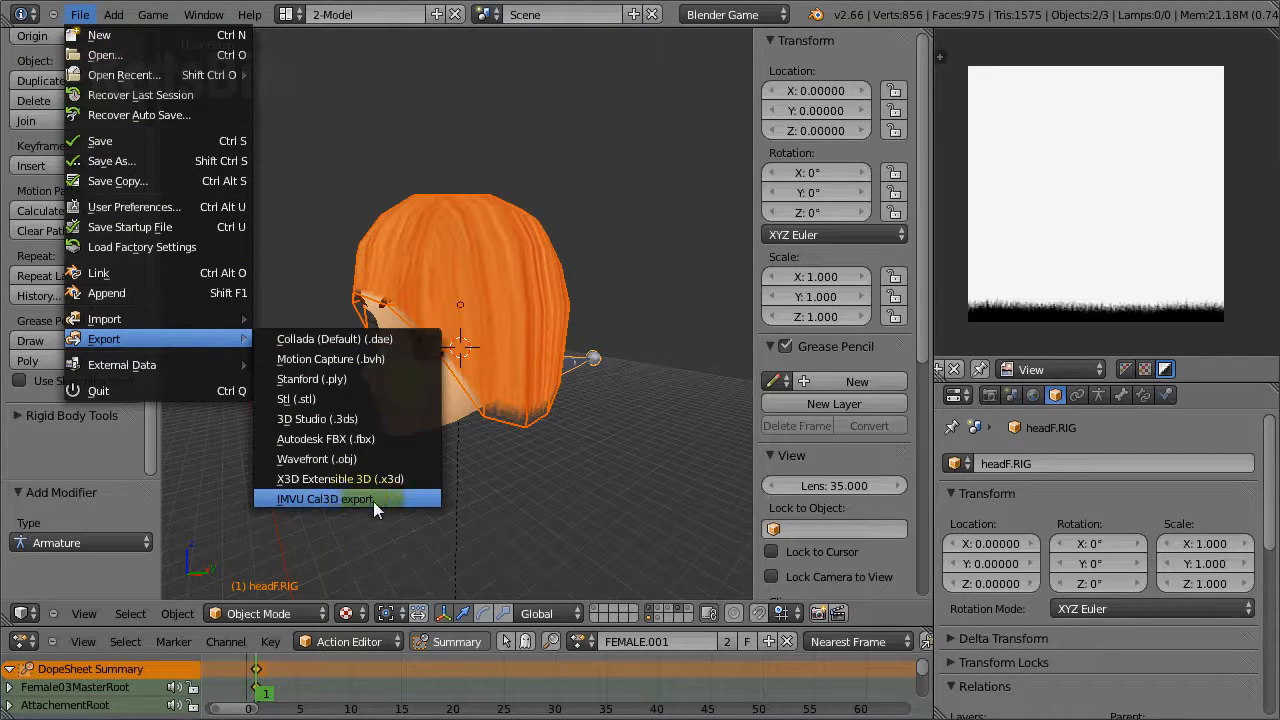
# Step: Check in the Import-Export add-ons of the user preferences whether IMVU Cal3D export is enabled
pyautogui.click(80, 14)
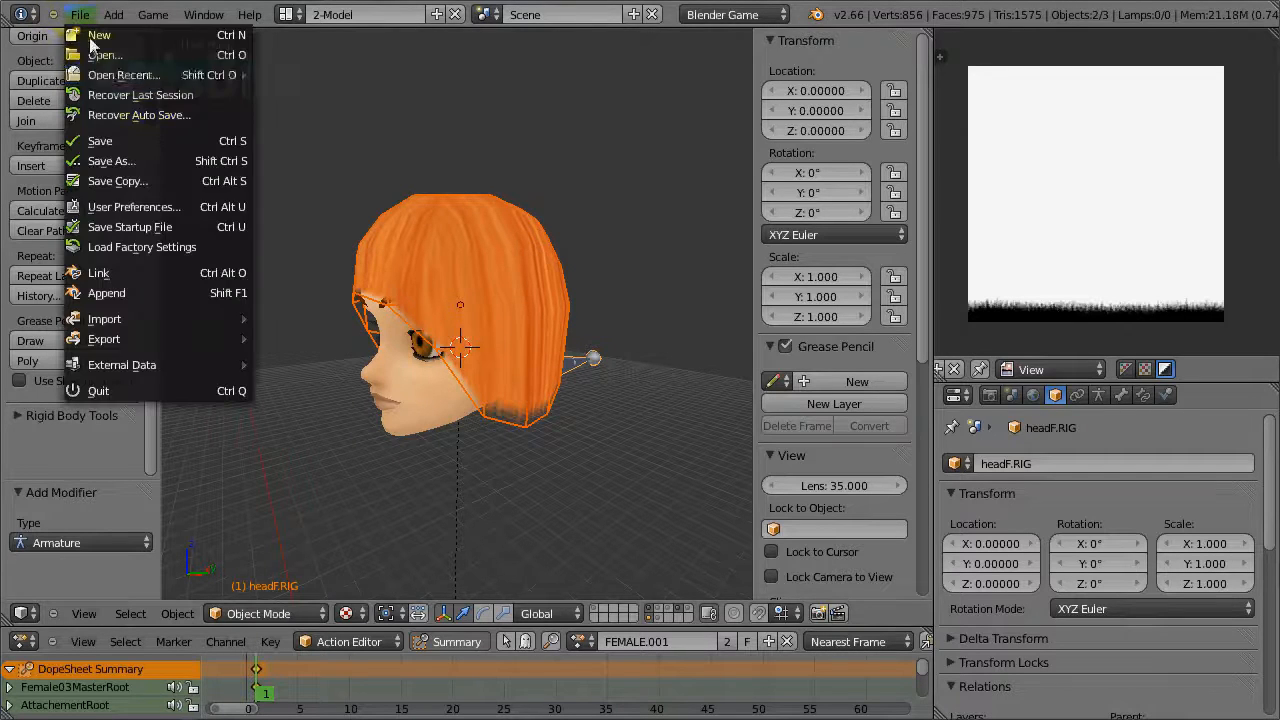
pyautogui.click(147, 206)
pyautogui.moveTo(173, 309); pyautogui.dragTo(445, 97)
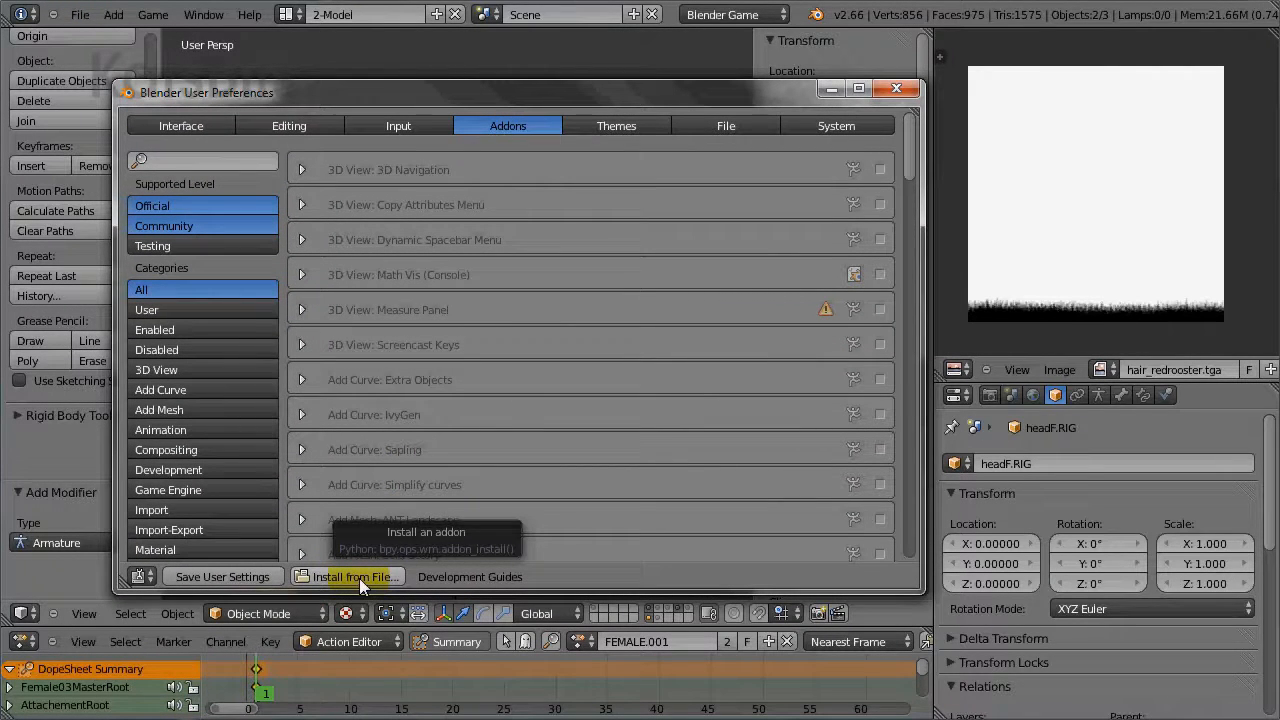
pyautogui.click(195, 530)
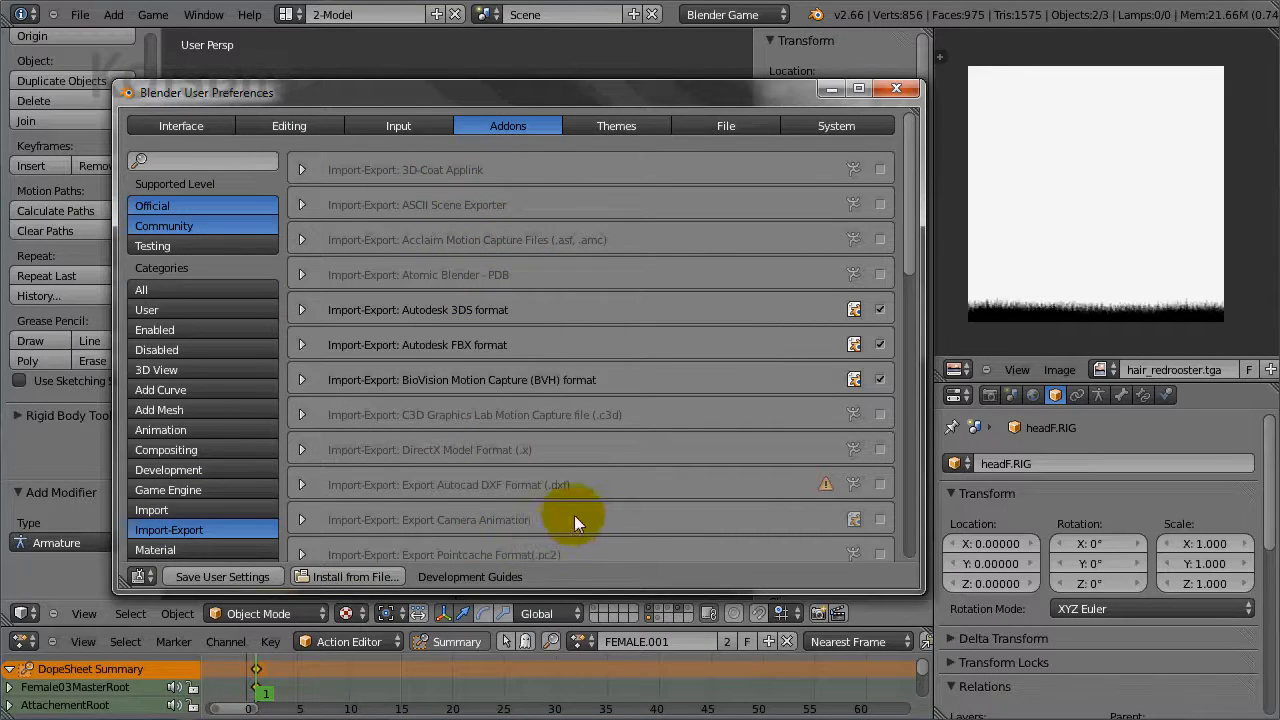
pyautogui.scroll(-7, 614, 414)
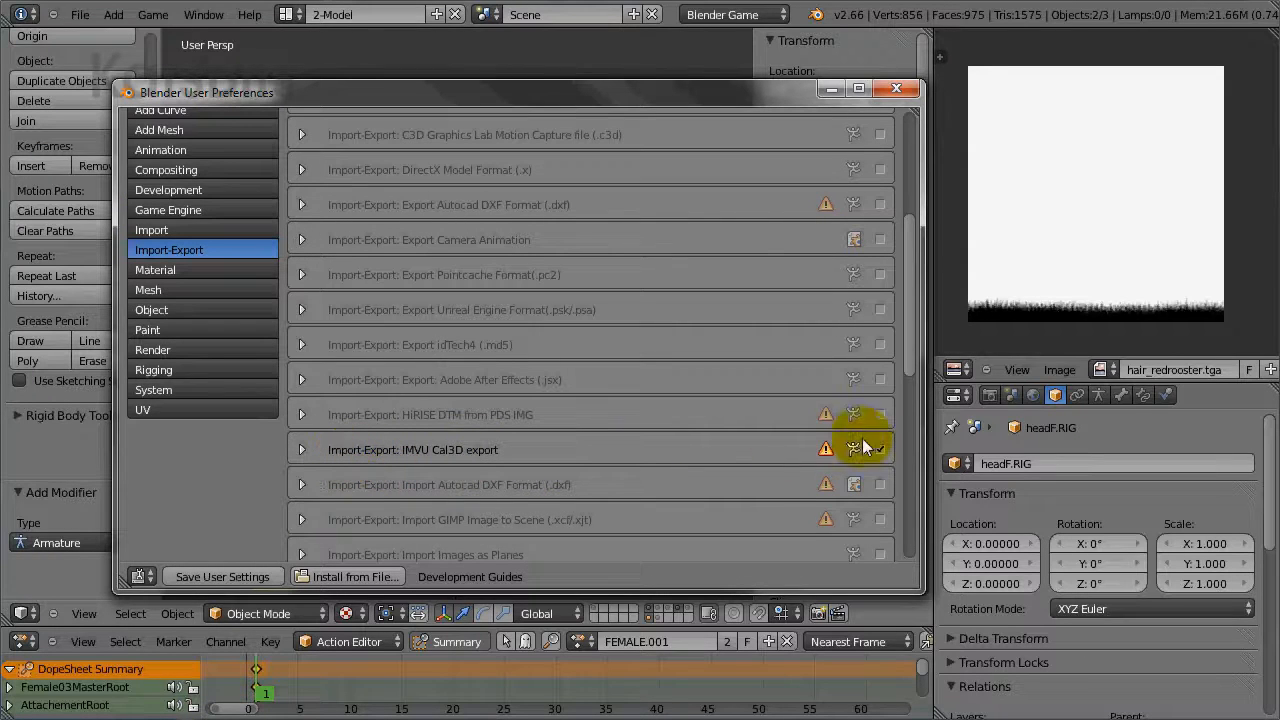
pyautogui.click(896, 88)
# Step: Start an IMVU Cal3D export of the selection and include materials (.XRF) along with the mesh (.XMF)
pyautogui.click(79, 14)
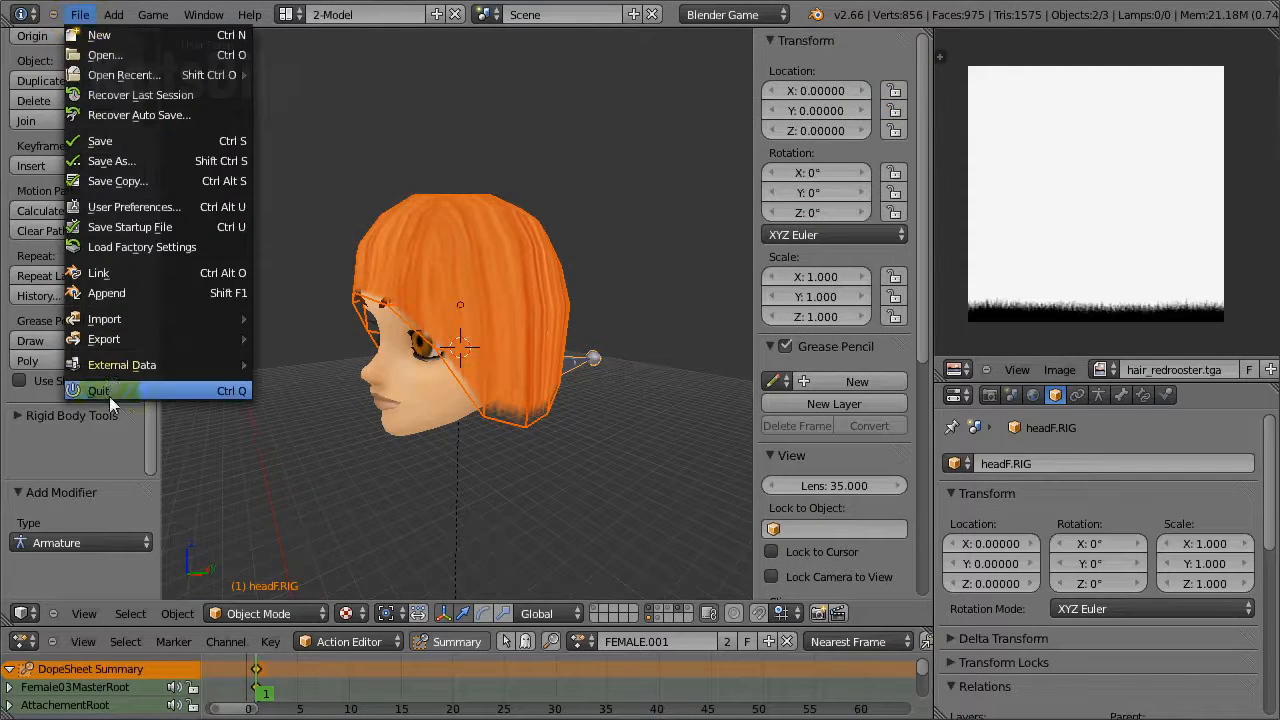
pyautogui.moveTo(109, 340)
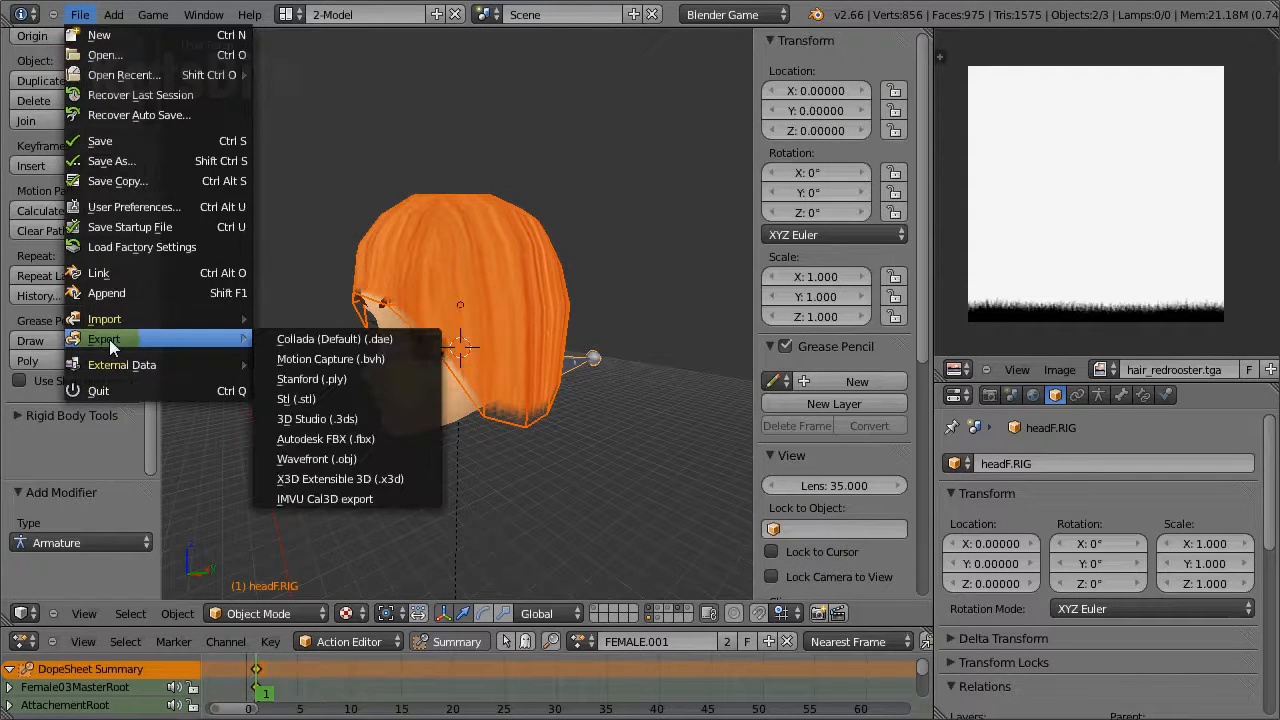
pyautogui.click(313, 495)
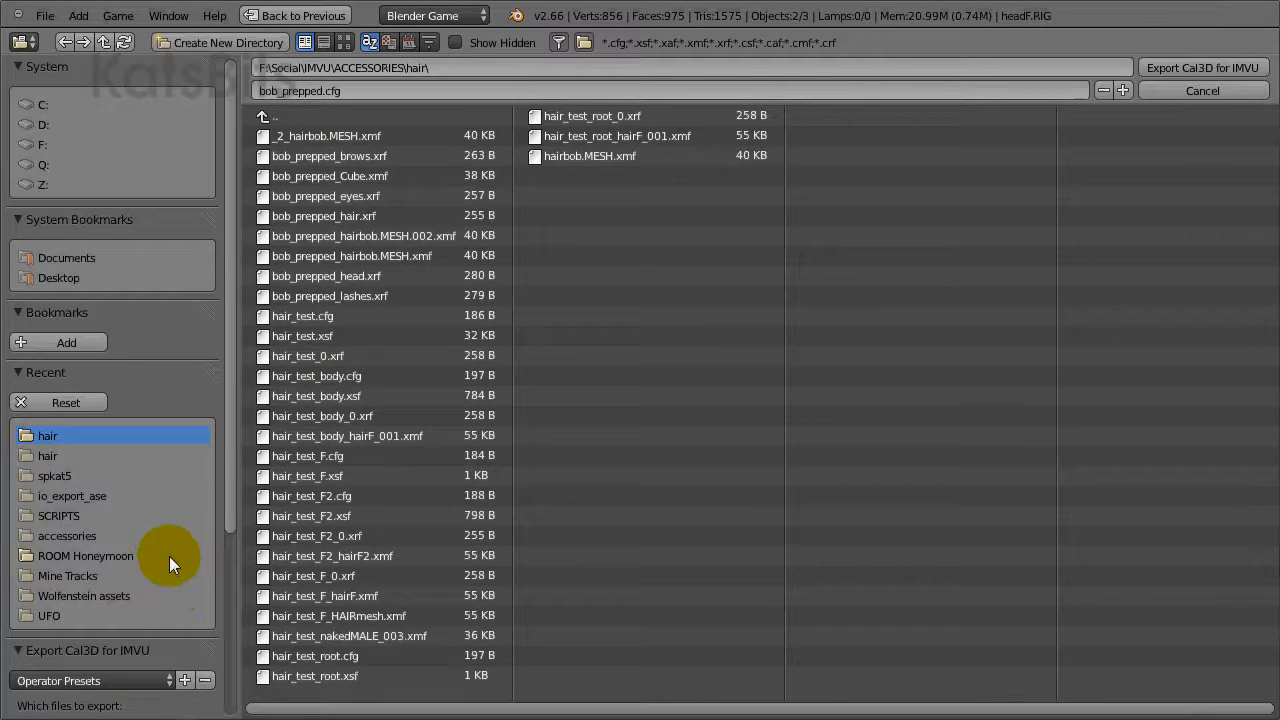
pyautogui.scroll(-5, 174, 566)
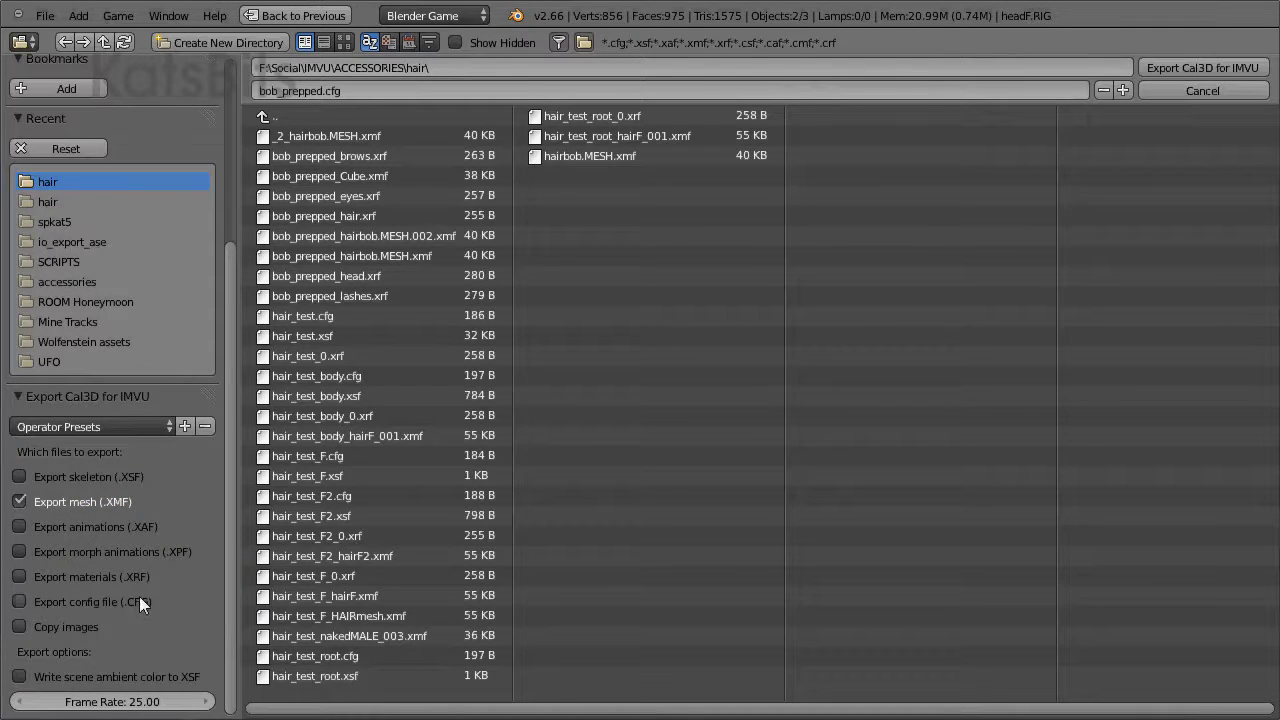
pyautogui.click(20, 576)
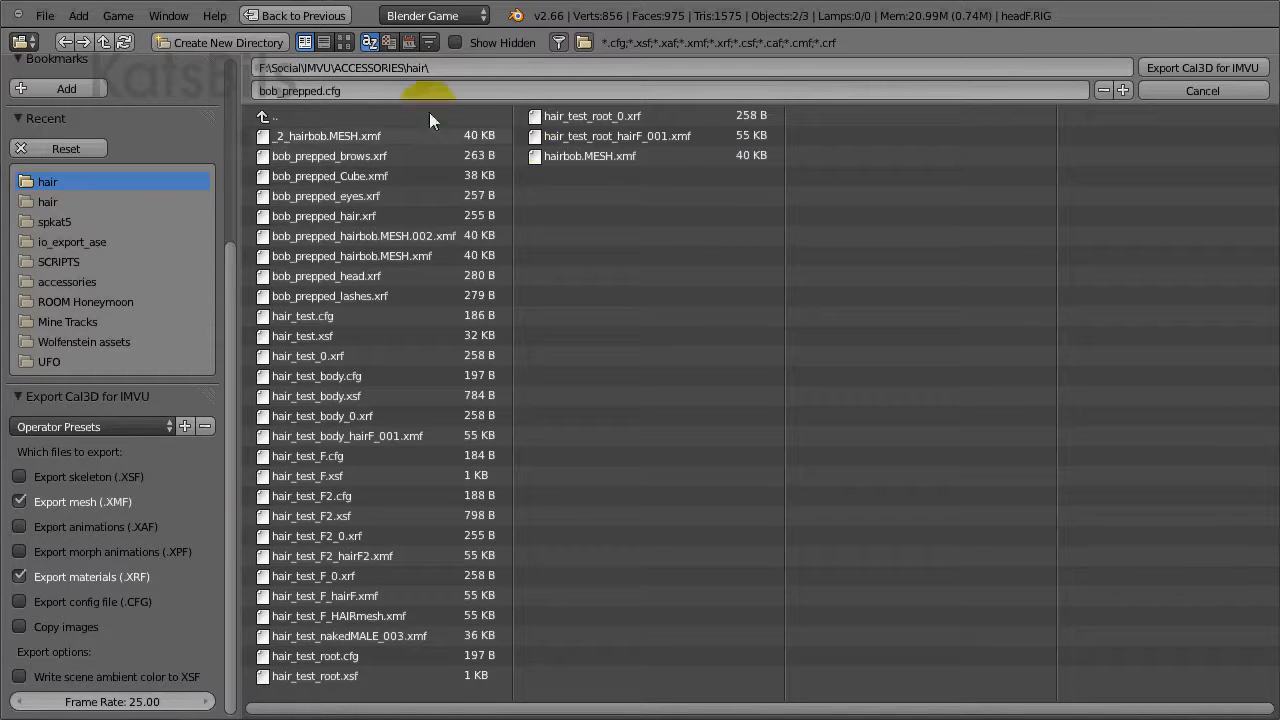
# Step: Name the export file bob_sample.cfg and export it to the hair folder
pyautogui.click(324, 91)
pyautogui.moveTo(324, 91); pyautogui.dragTo(284, 93)
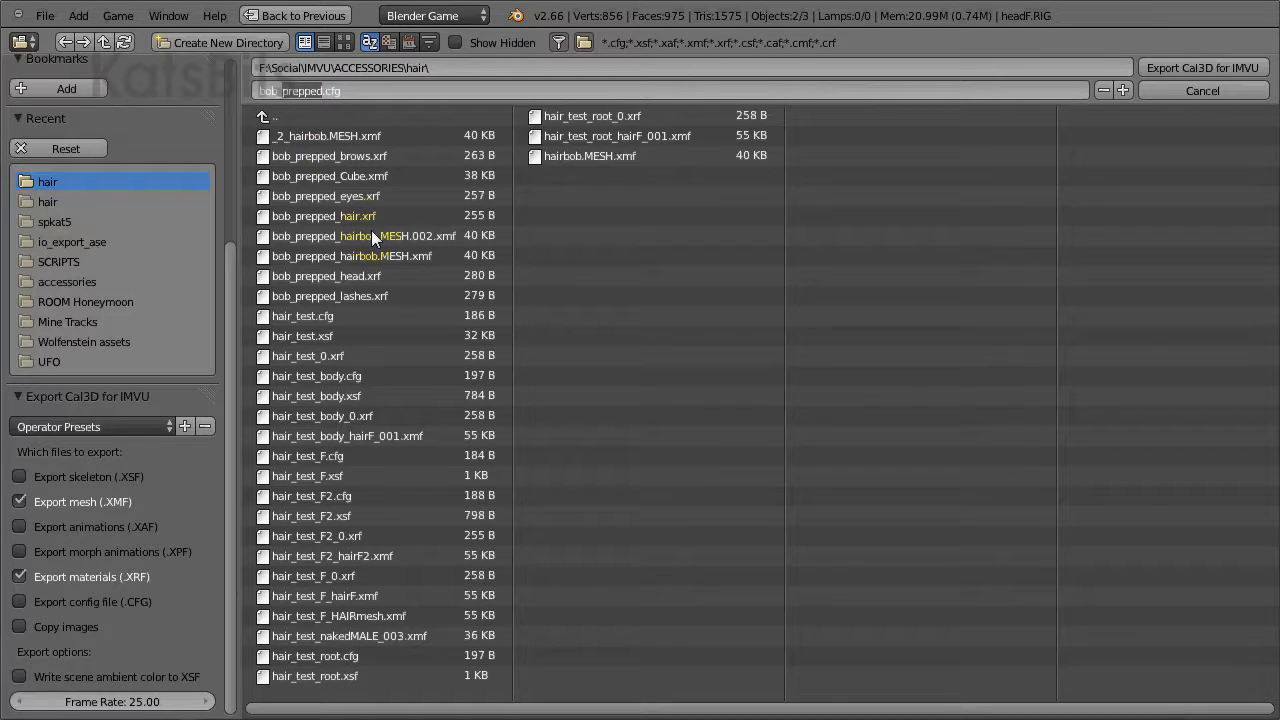
pyautogui.write('sample')
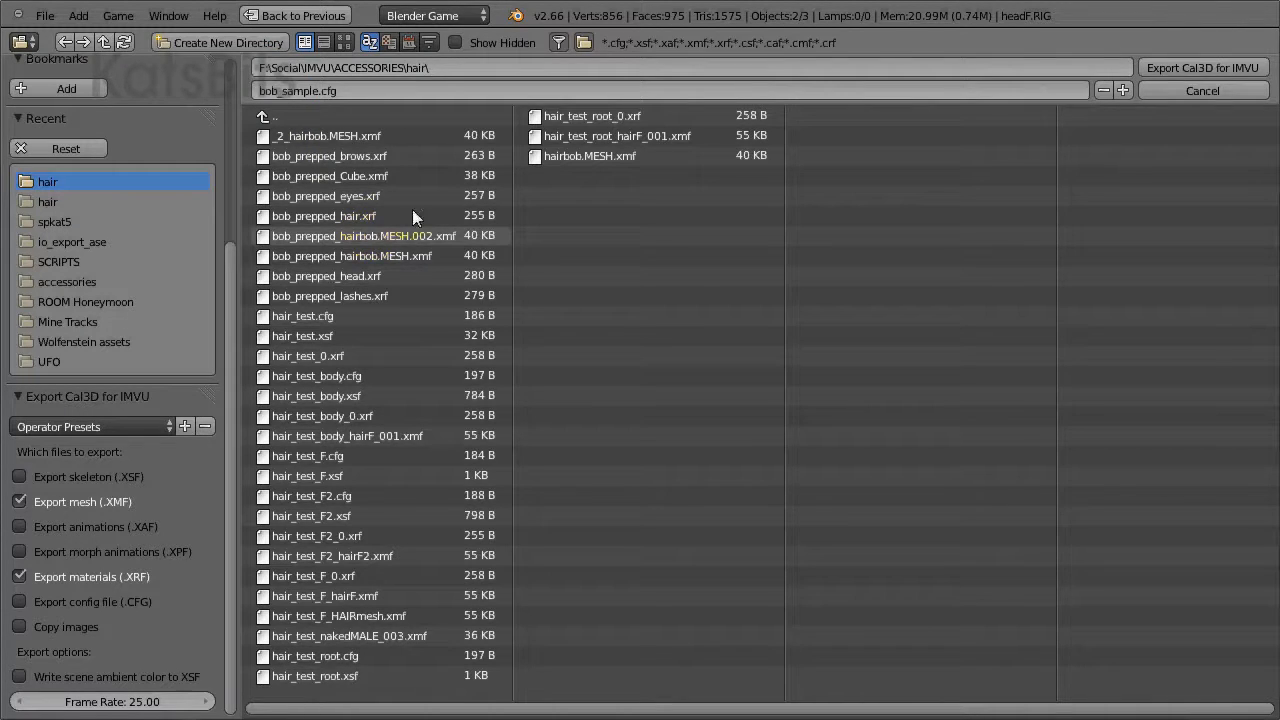
pyautogui.click(1194, 63)
pyautogui.click(1194, 65)
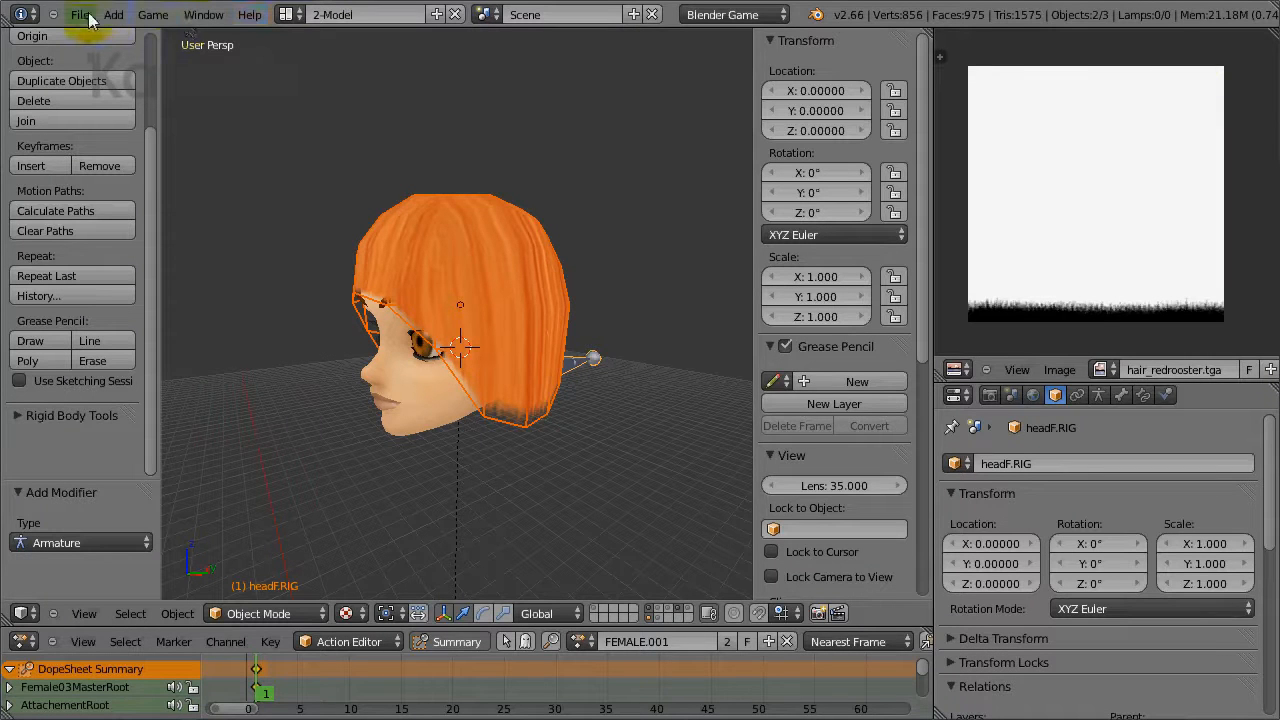
# Step: Save the scene as a new Blender file named bob_hair_sample_export.blend in the hair folder
pyautogui.click(80, 15)
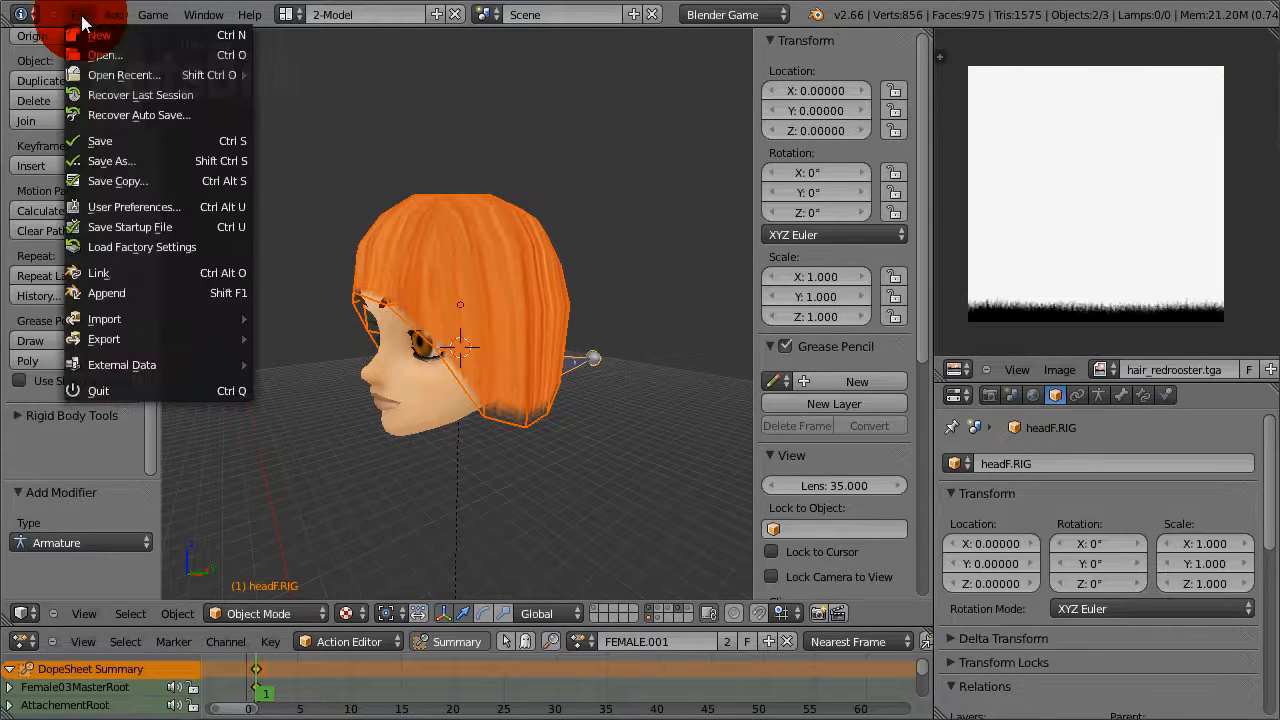
pyautogui.click(133, 161)
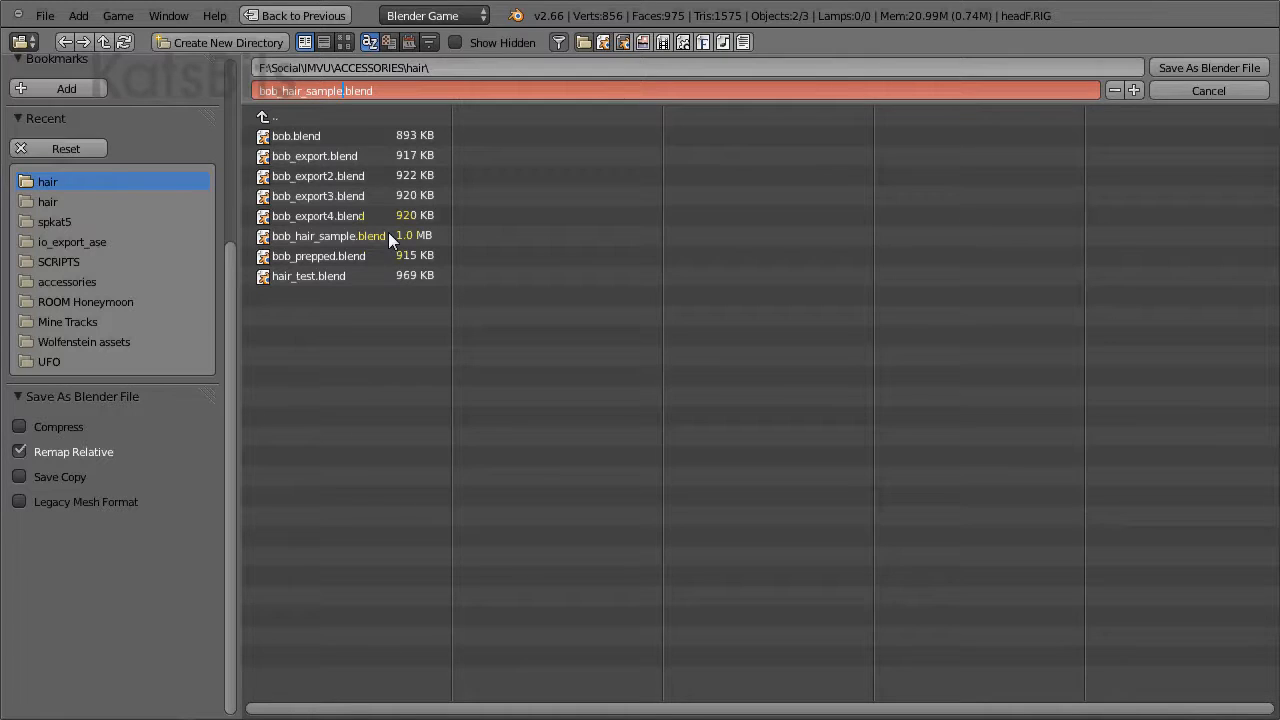
pyautogui.write('_export')
pyautogui.press('Return')
pyautogui.click(1210, 68)
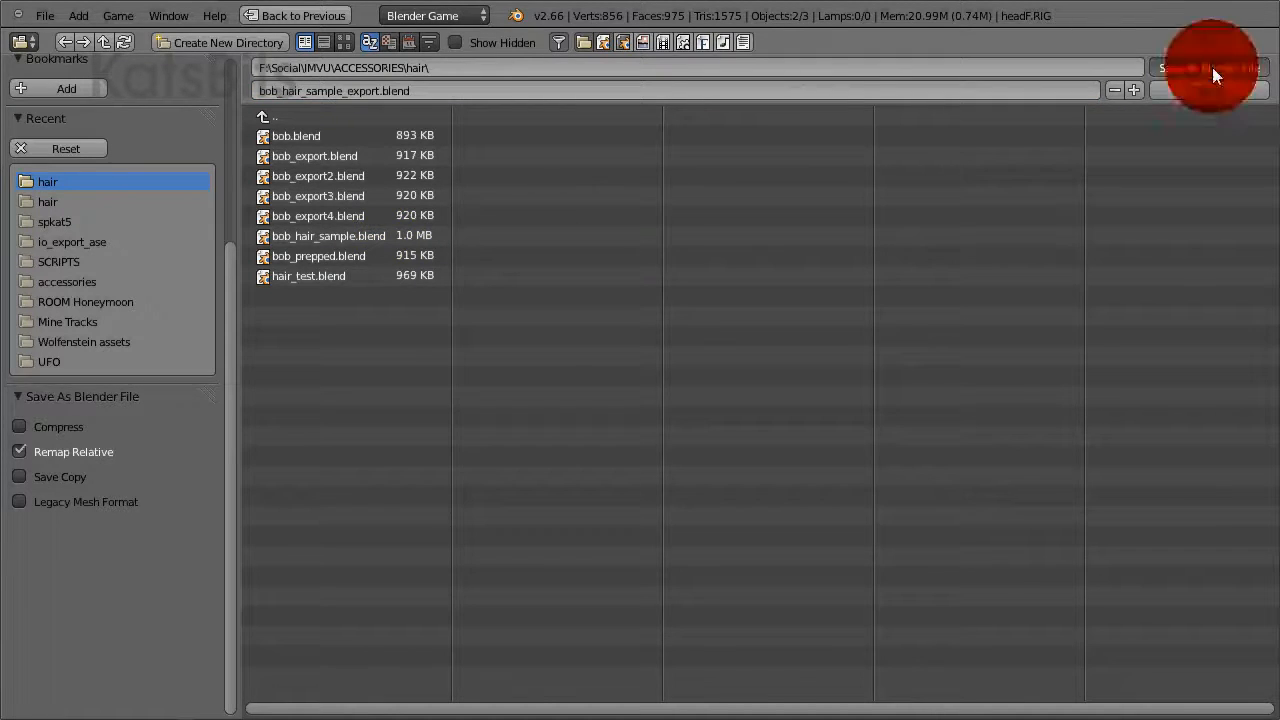
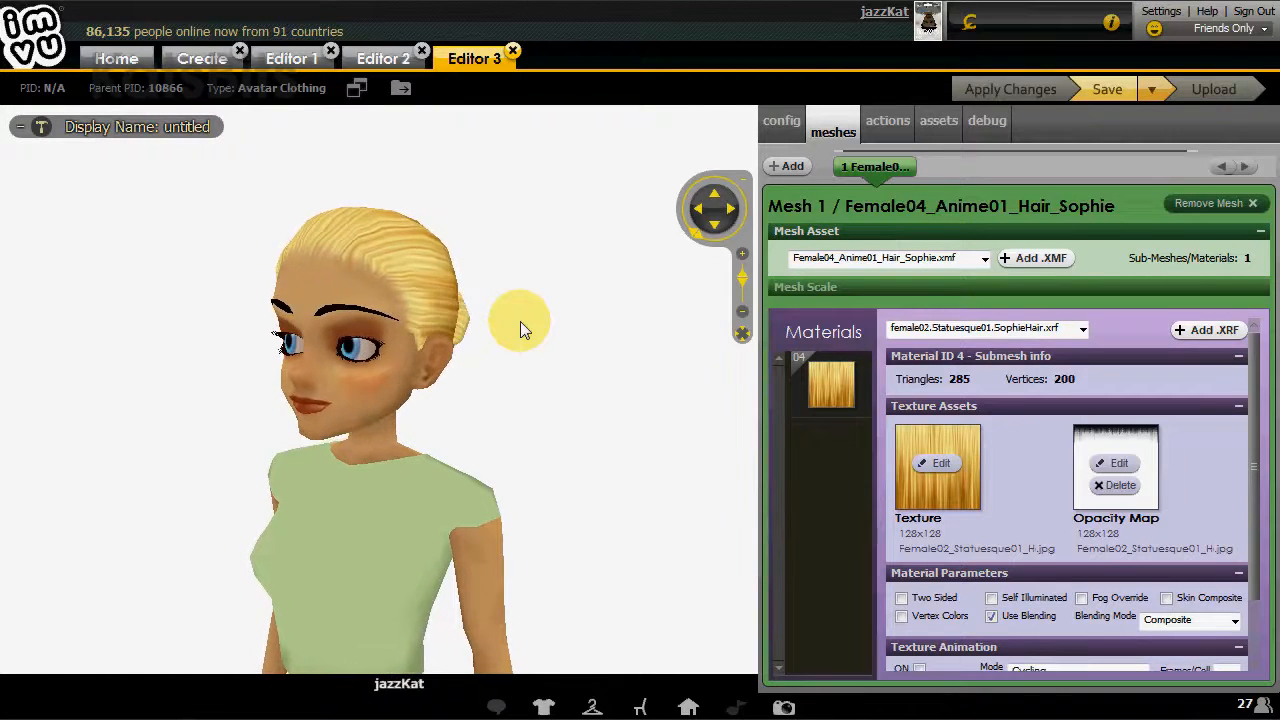
# Step: In the IMVU editor, turn the avatar to a side view and load bob_sample.MESH.xmf as the mesh asset for Mesh 1
pyautogui.moveTo(555, 332); pyautogui.dragTo(490, 347)
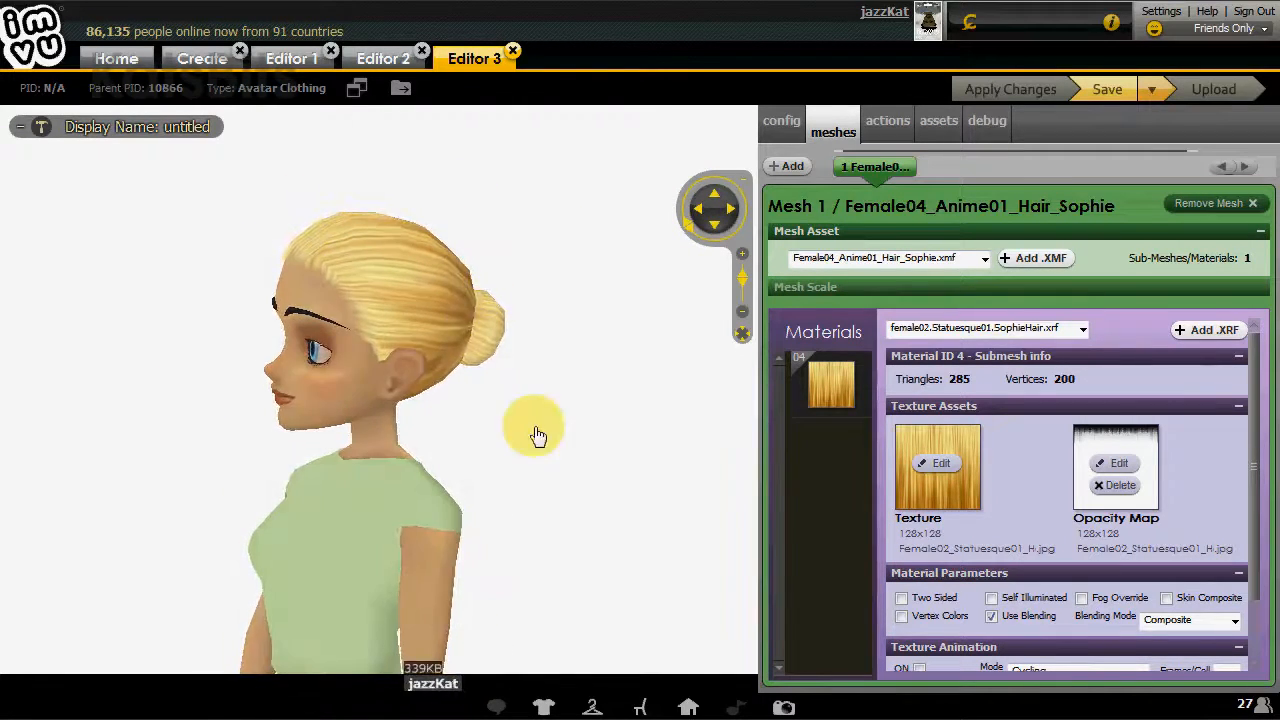
pyautogui.click(1031, 259)
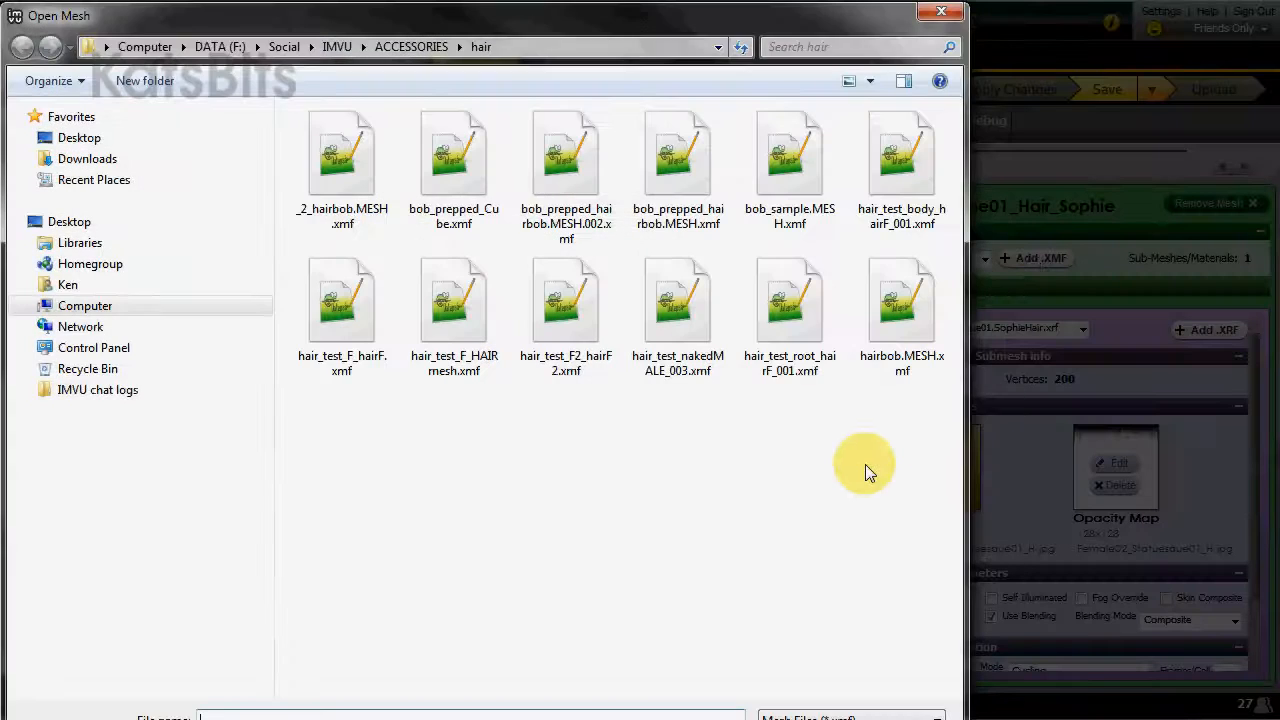
pyautogui.doubleClick(786, 155)
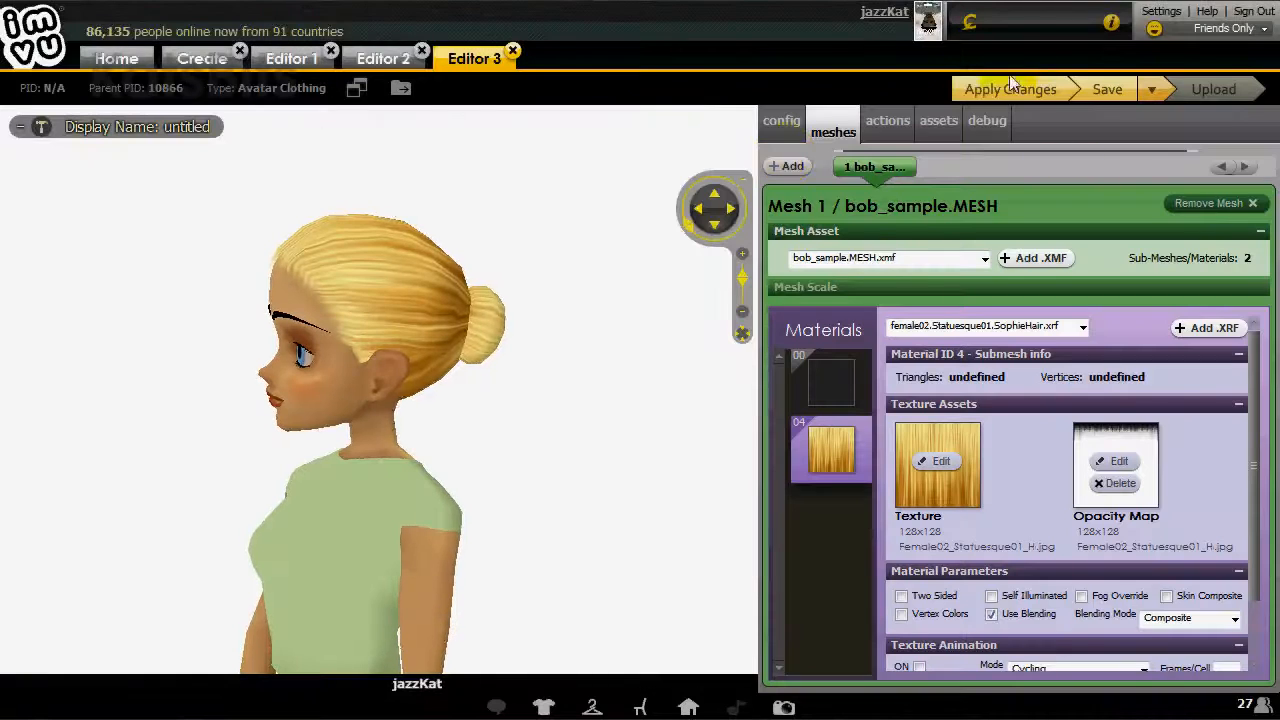
# Step: Apply the new mesh asset to the avatar and frame the head together with the hair mesh above it
pyautogui.click(1010, 88)
pyautogui.moveTo(497, 253); pyautogui.dragTo(614, 371)
pyautogui.scroll(-3, 428, 354)
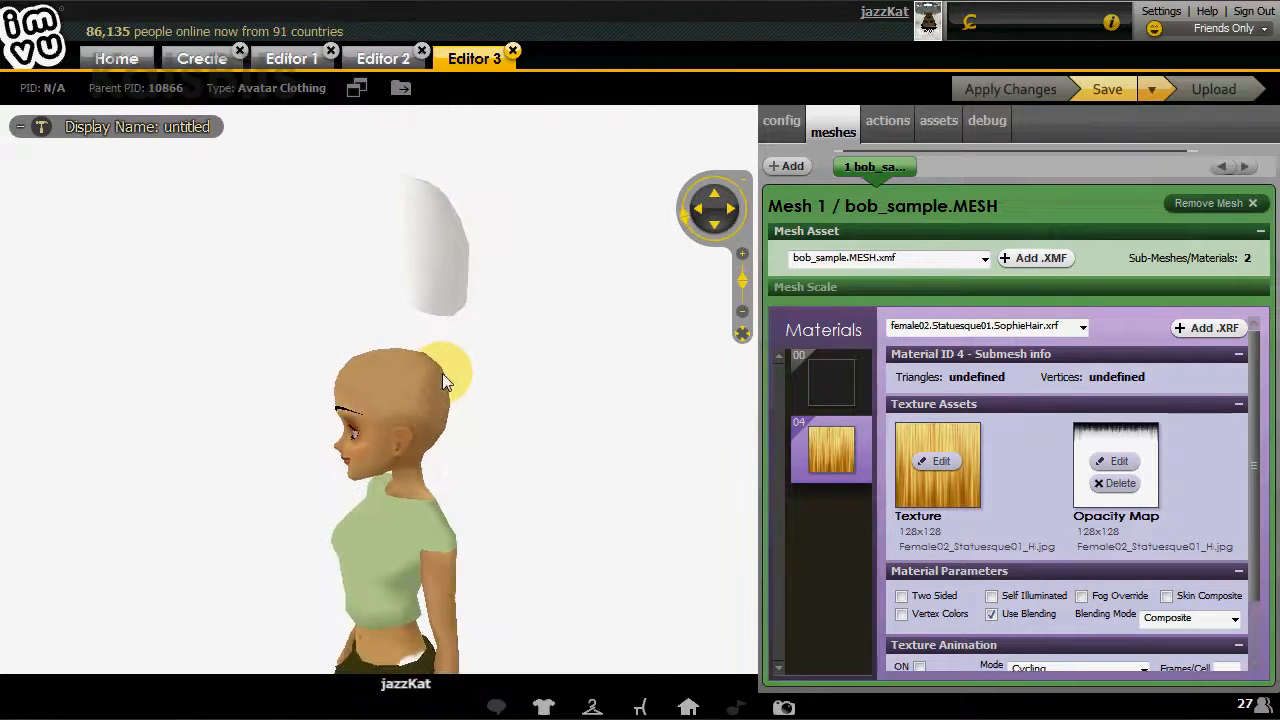
# Step: Load Hair [4].xrf from the hair folder as the material for ID 0 and apply the change
pyautogui.click(822, 380)
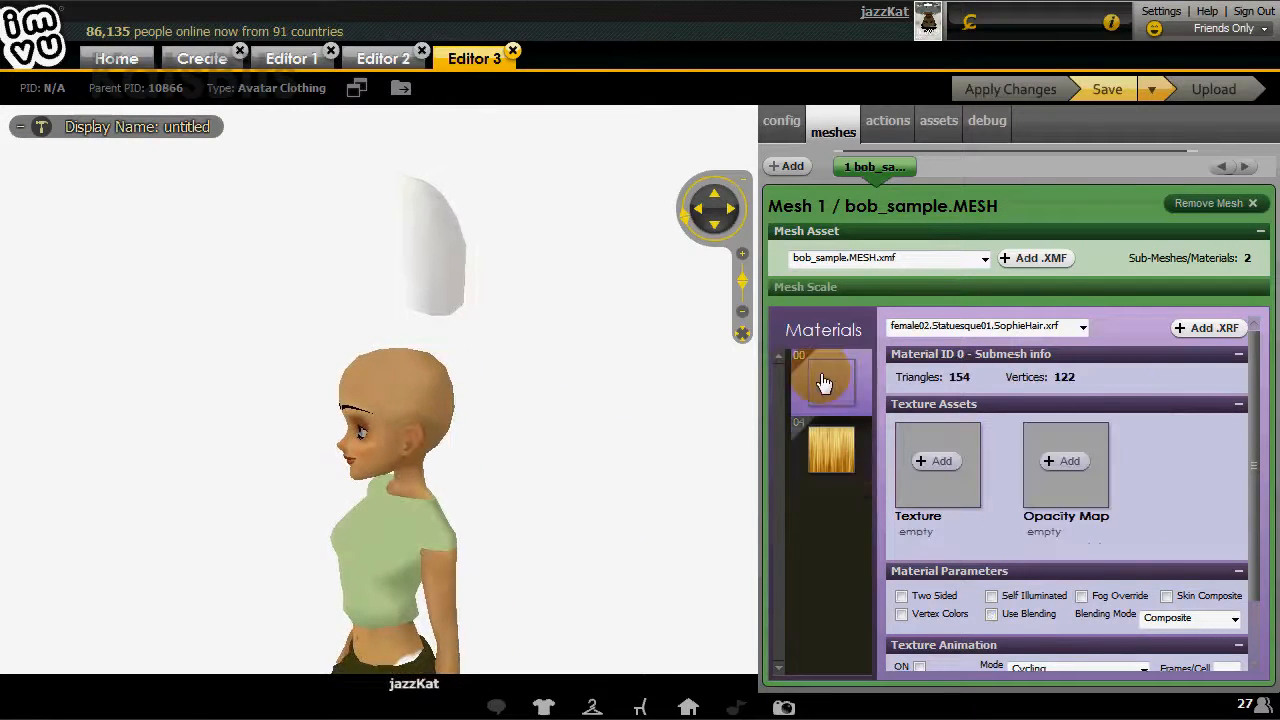
pyautogui.click(1210, 332)
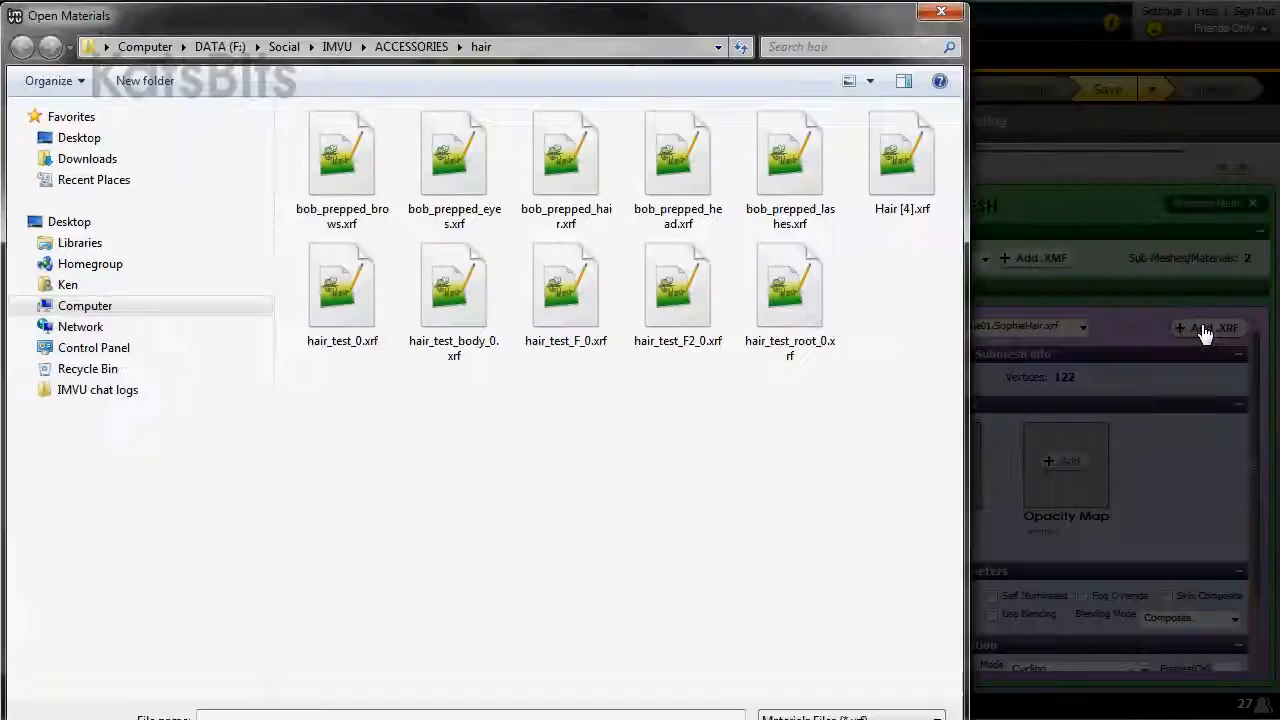
pyautogui.doubleClick(900, 155)
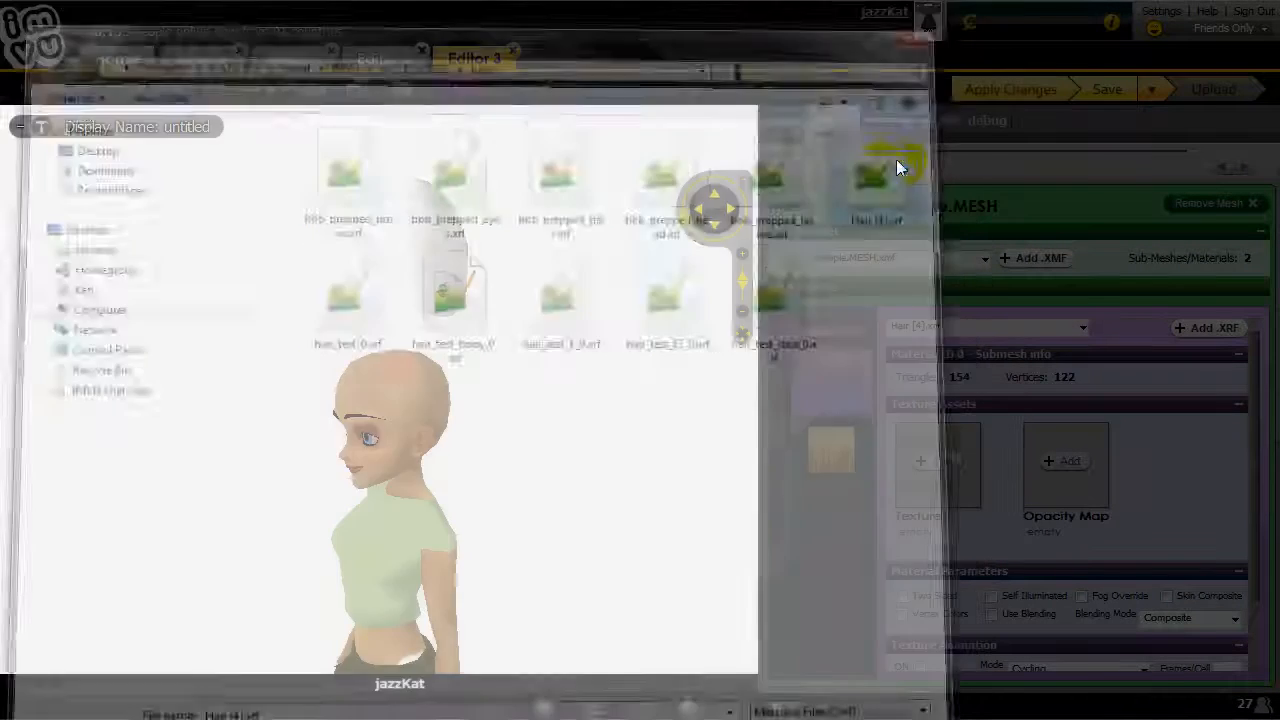
pyautogui.click(1016, 92)
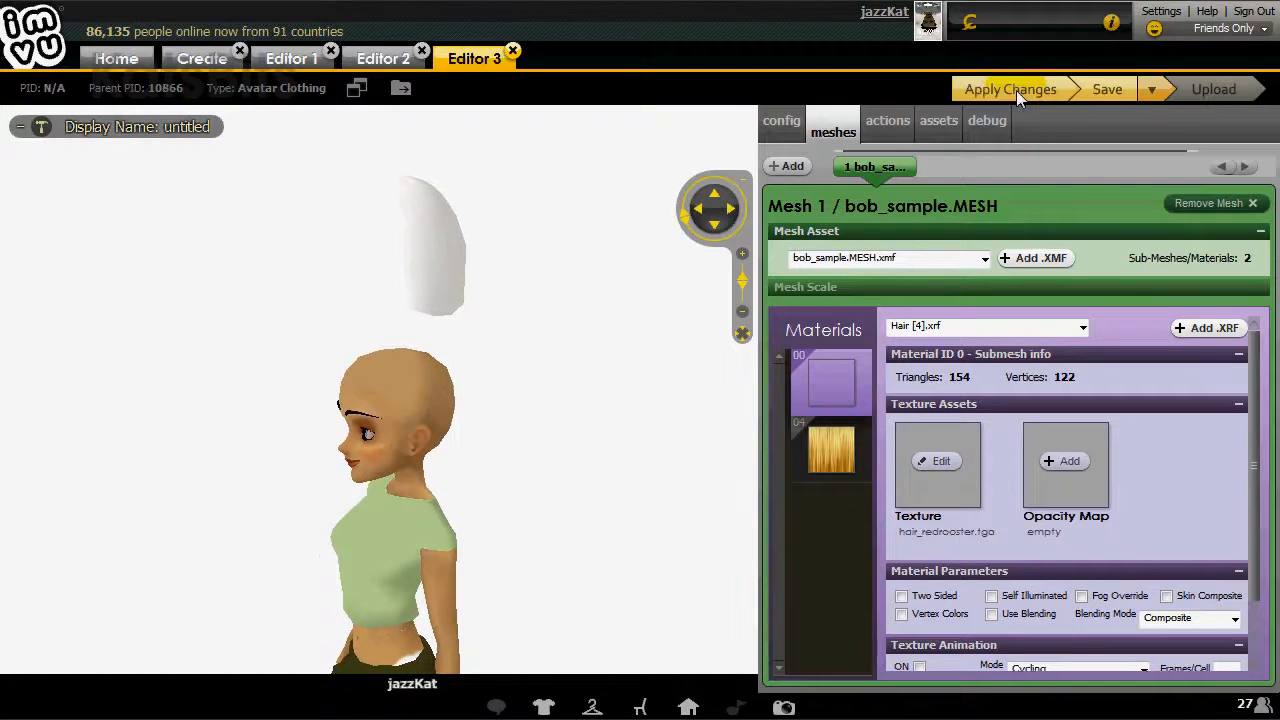
# Step: Assign the hair_redrooster image as material 0's texture and hair_redrooster.MASK.png as its opacity map, then apply the changes
pyautogui.click(930, 462)
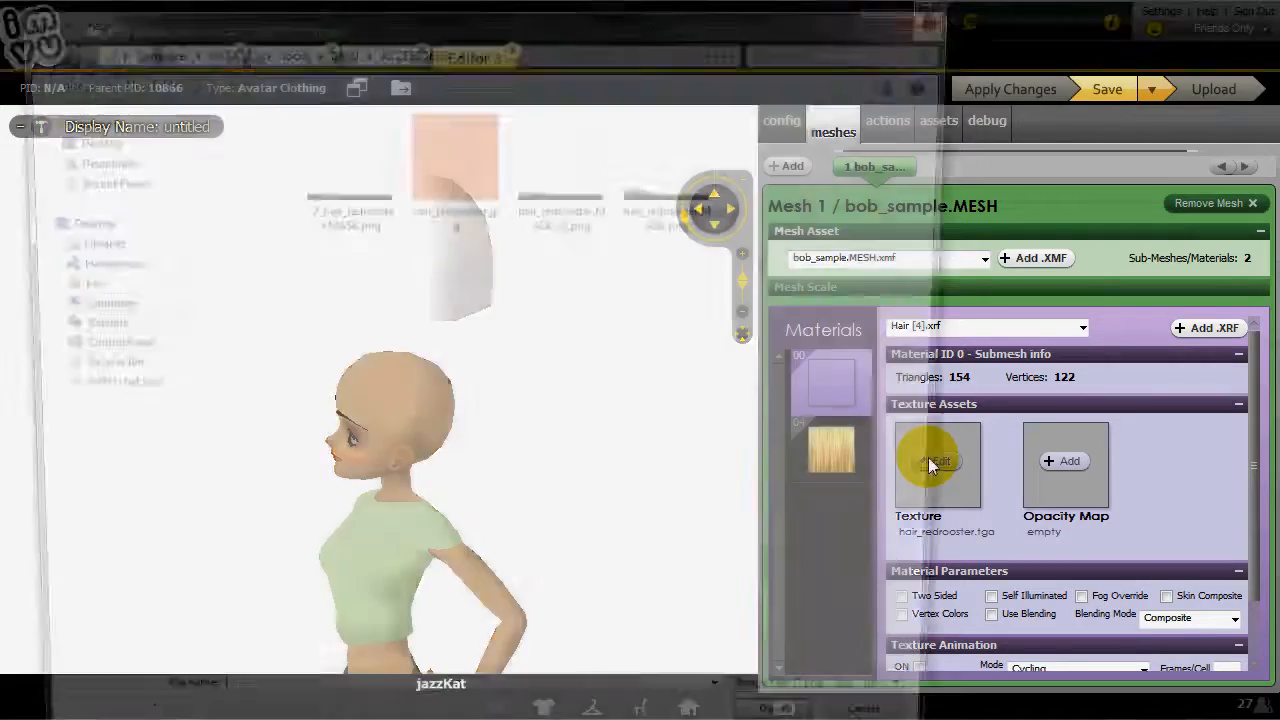
pyautogui.doubleClick(427, 155)
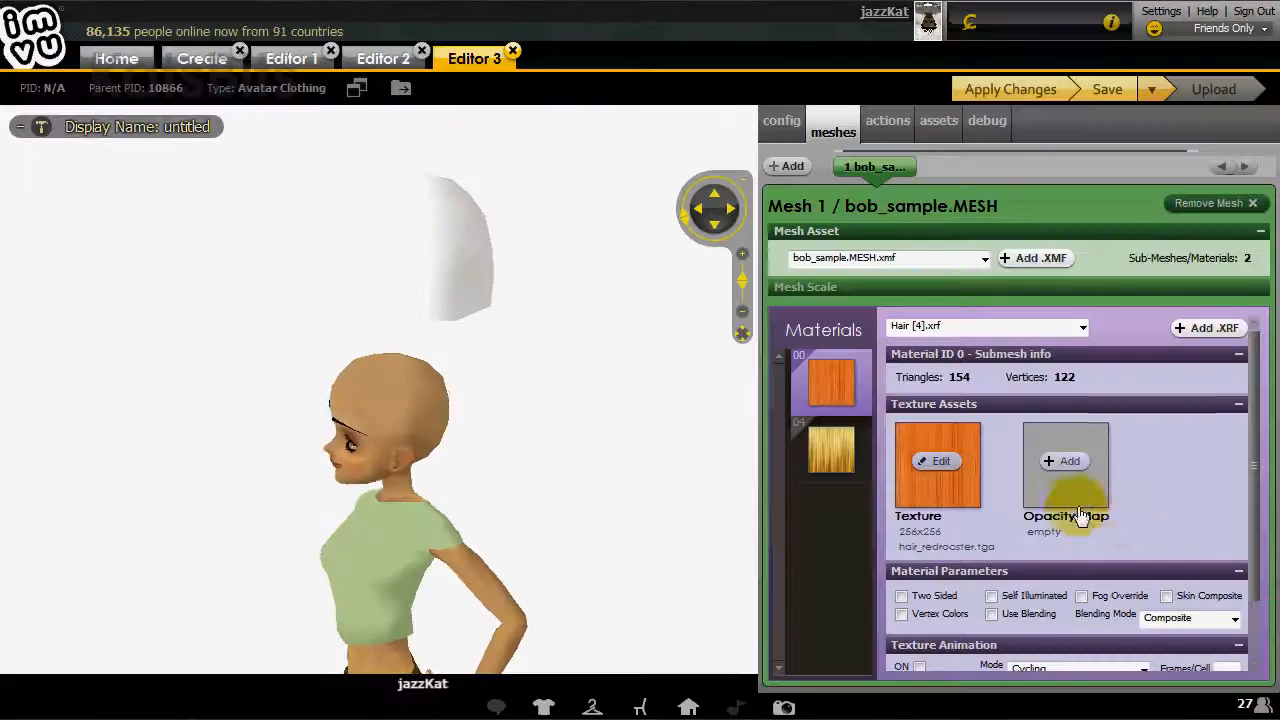
pyautogui.click(1063, 460)
pyautogui.click(672, 158)
pyautogui.doubleClick(670, 158)
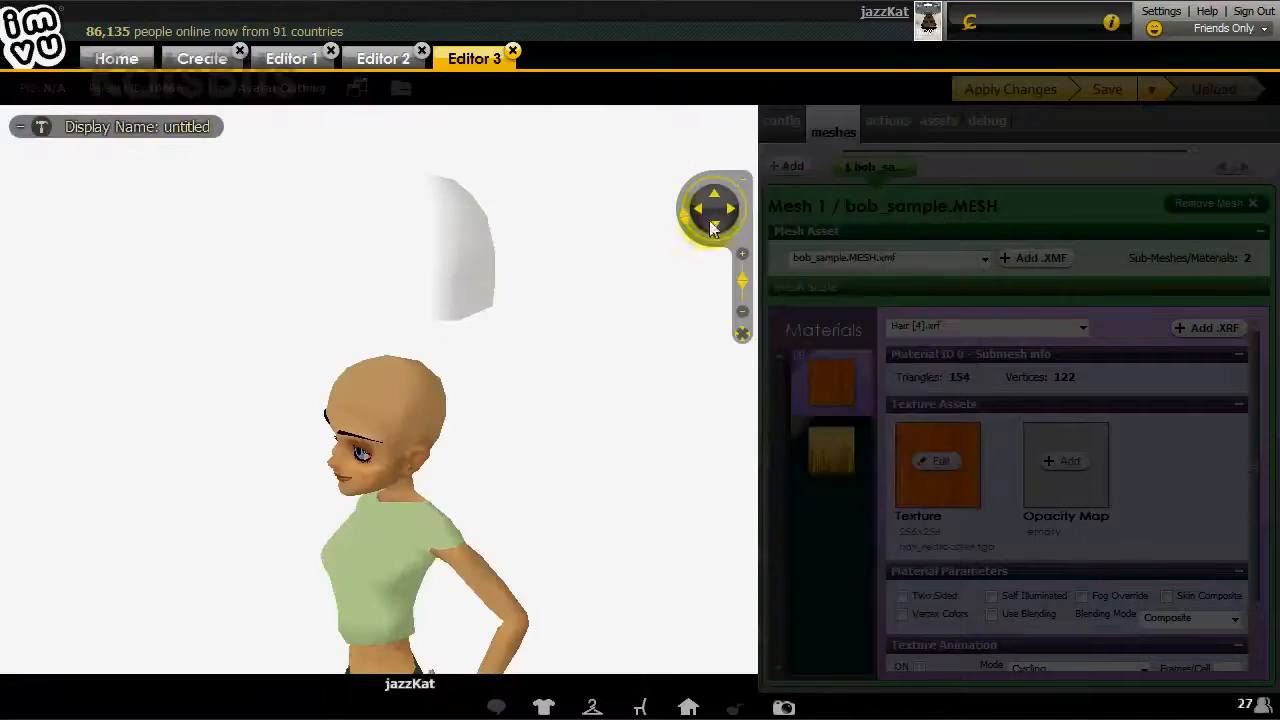
pyautogui.click(1010, 90)
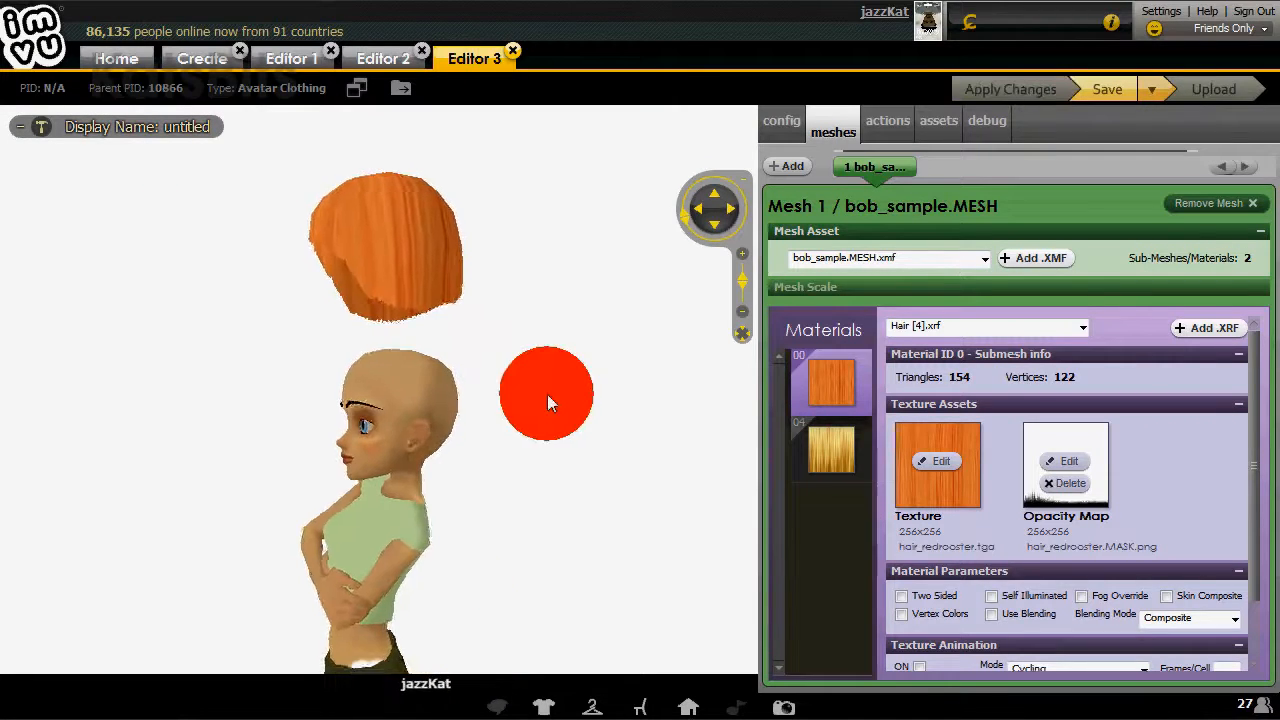
pyautogui.moveTo(547, 394); pyautogui.dragTo(727, 388)
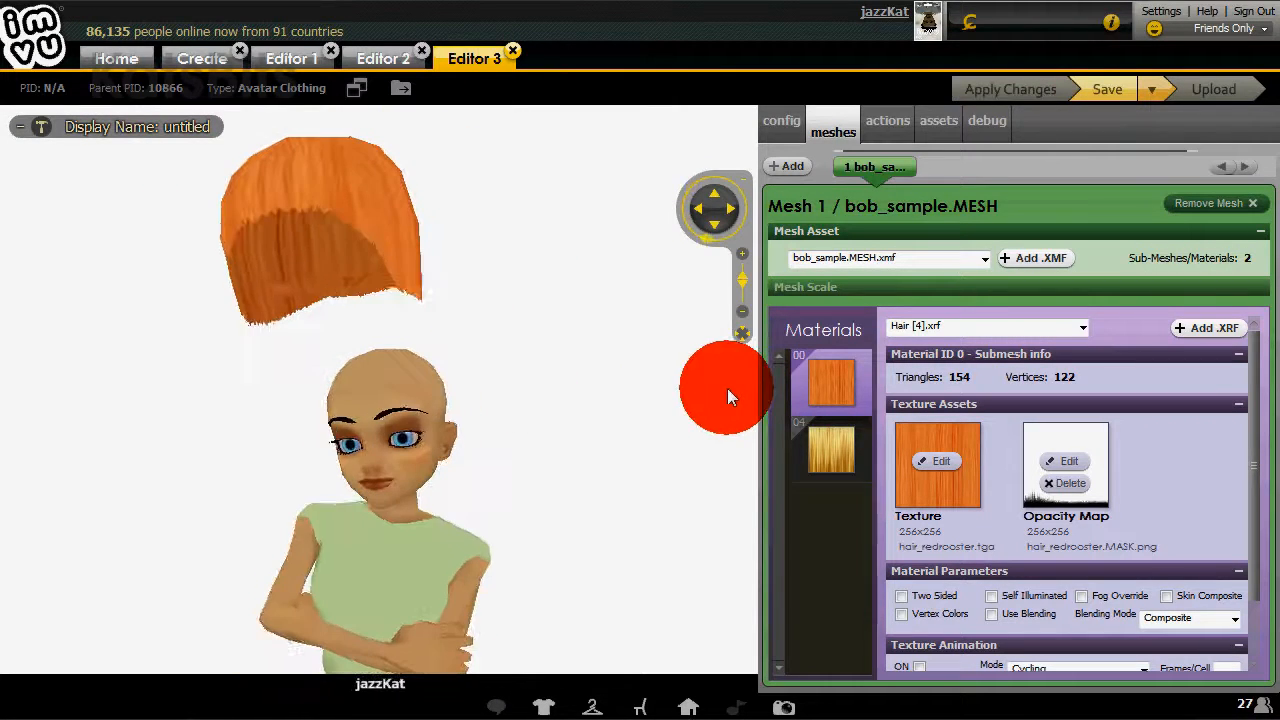
# Step: Enable Vertex Colors and Use Blending for material 0, then apply the changes to the avatar
pyautogui.click(901, 613)
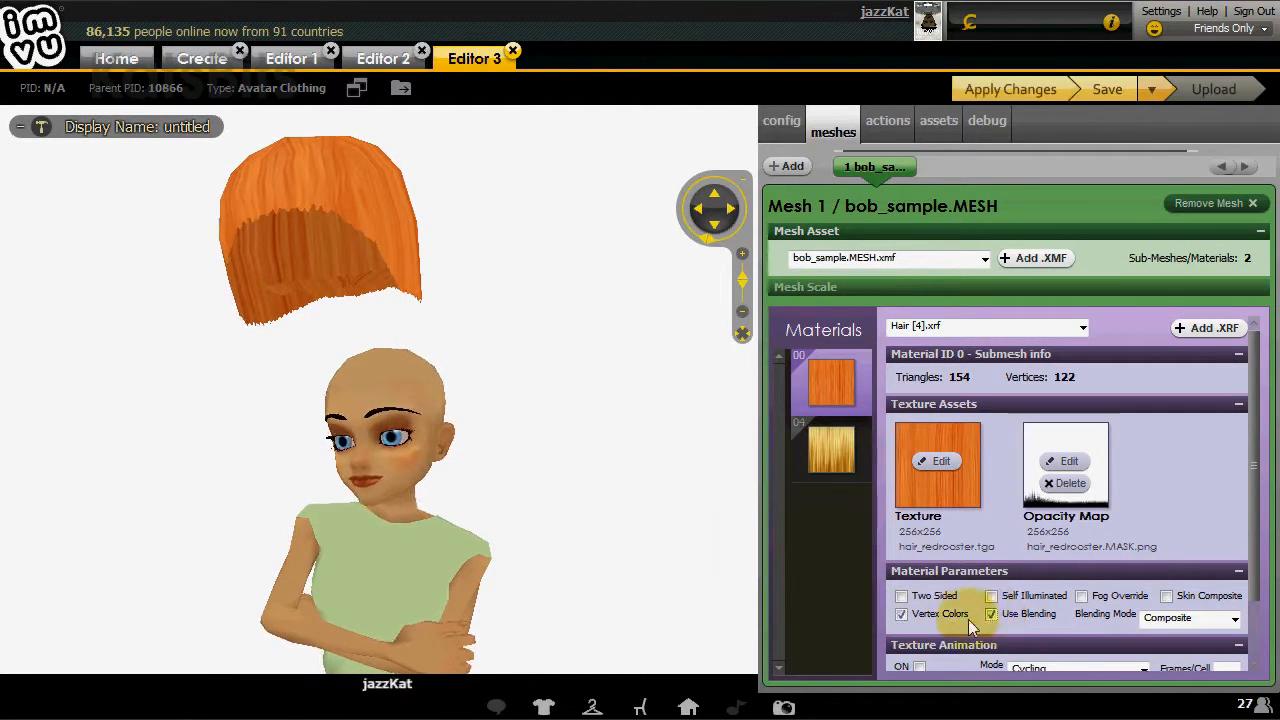
pyautogui.click(1012, 90)
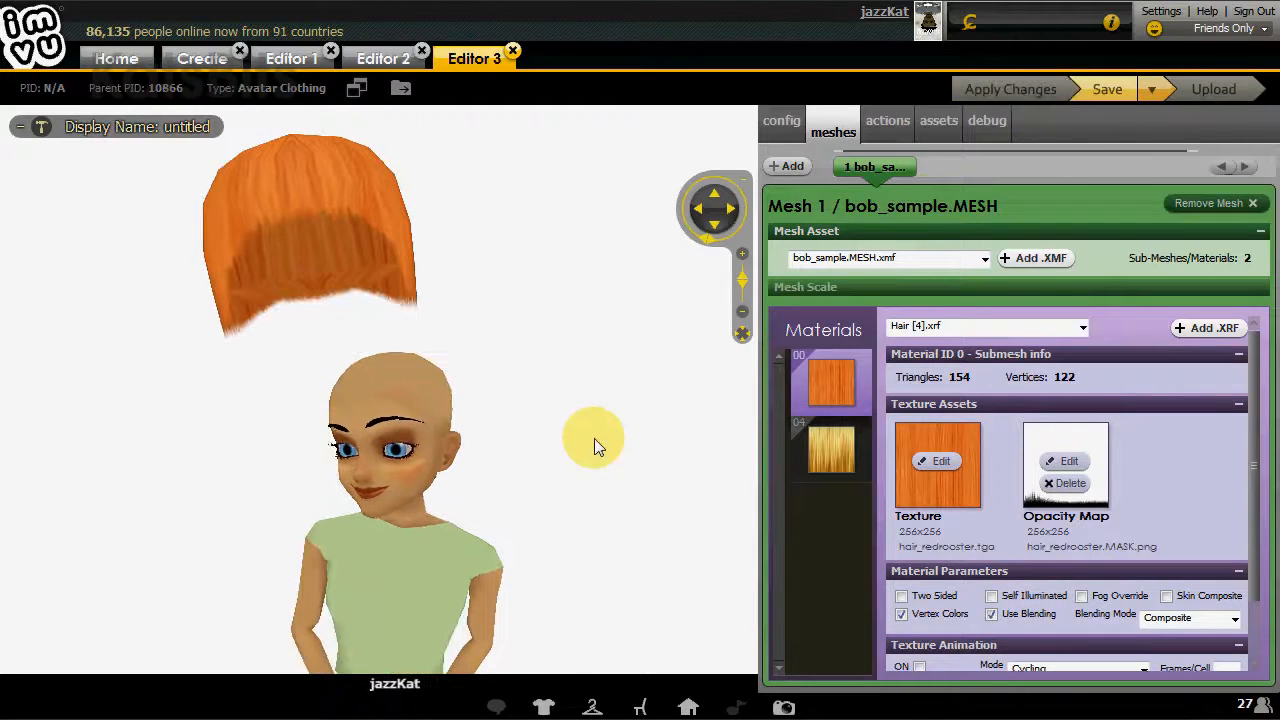
pyautogui.moveTo(563, 441); pyautogui.dragTo(475, 455)
pyautogui.scroll(3, 471, 574)
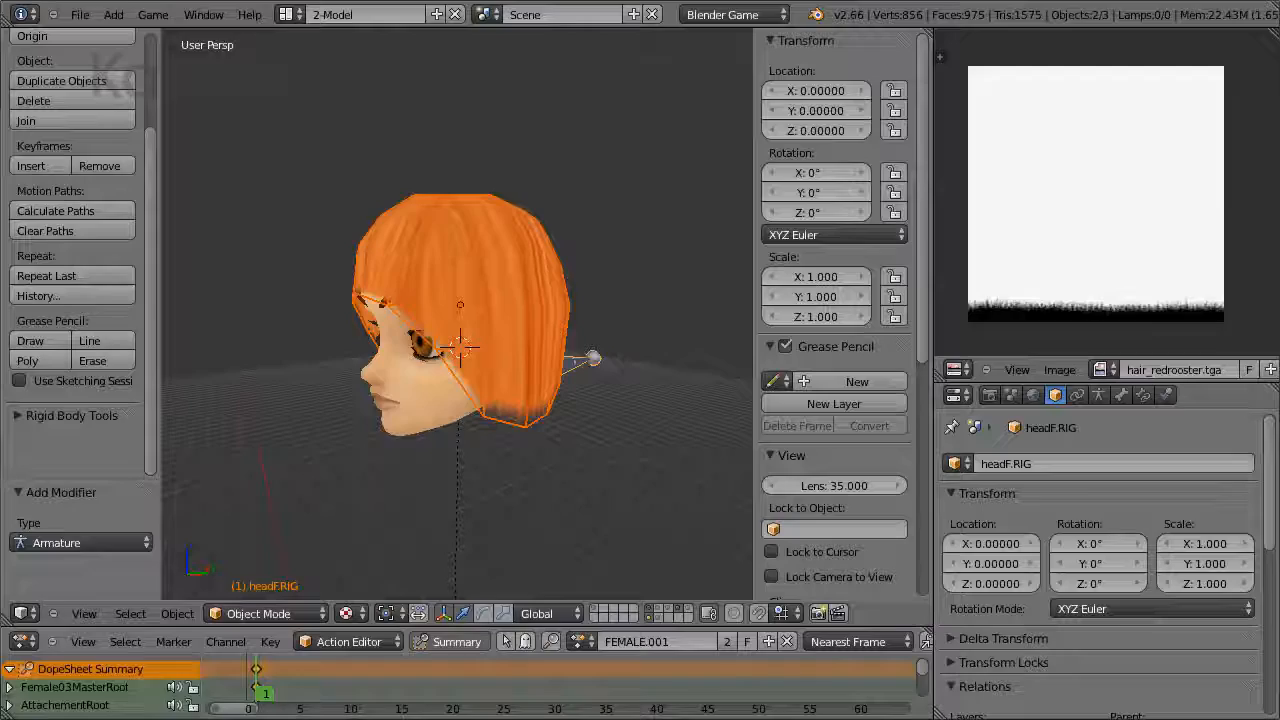
# Step: In Blender, select all objects and clear their parenting with Clear and Keep Transformation
pyautogui.rightClick(536, 385)
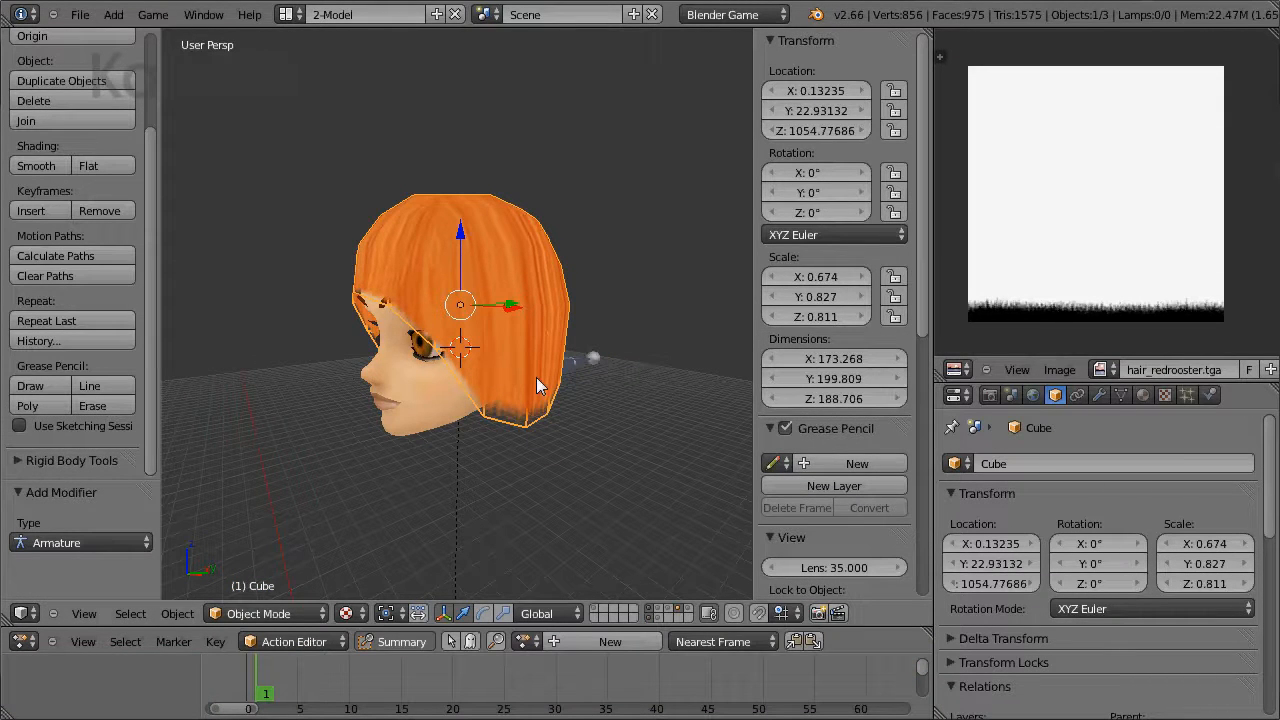
pyautogui.press('a')
pyautogui.press('a')
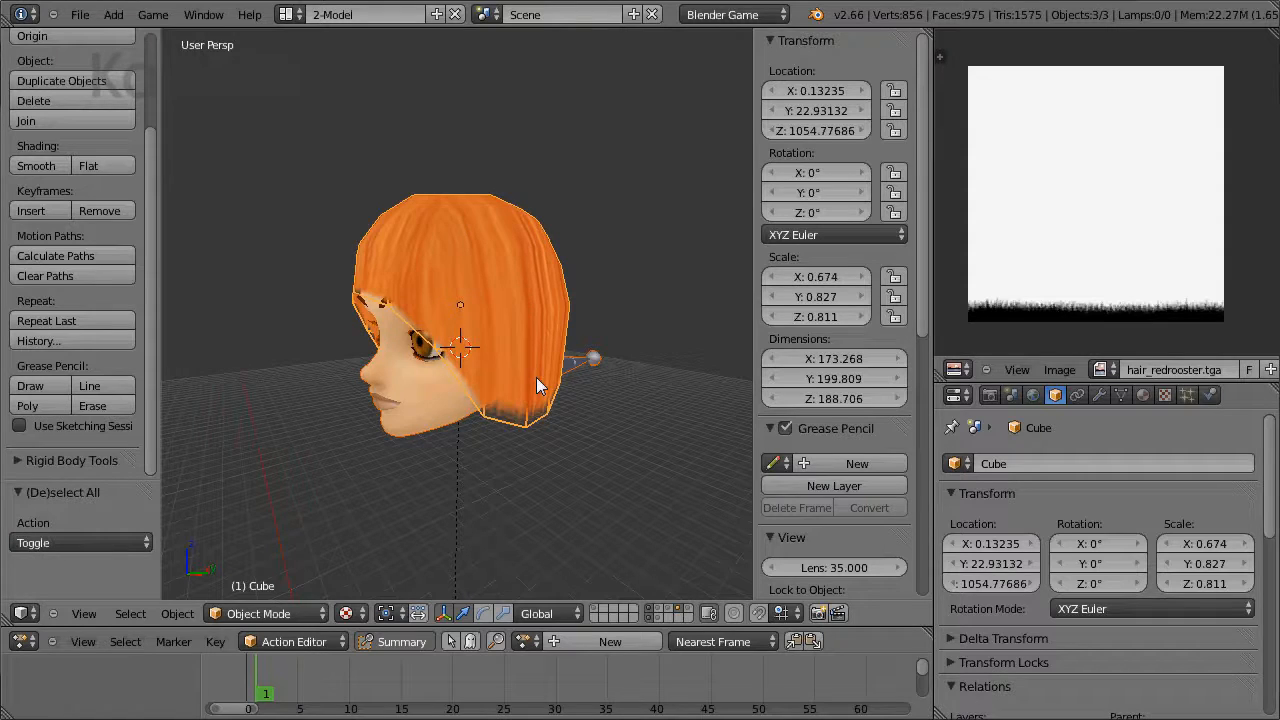
pyautogui.hotkey('alt', 'p')
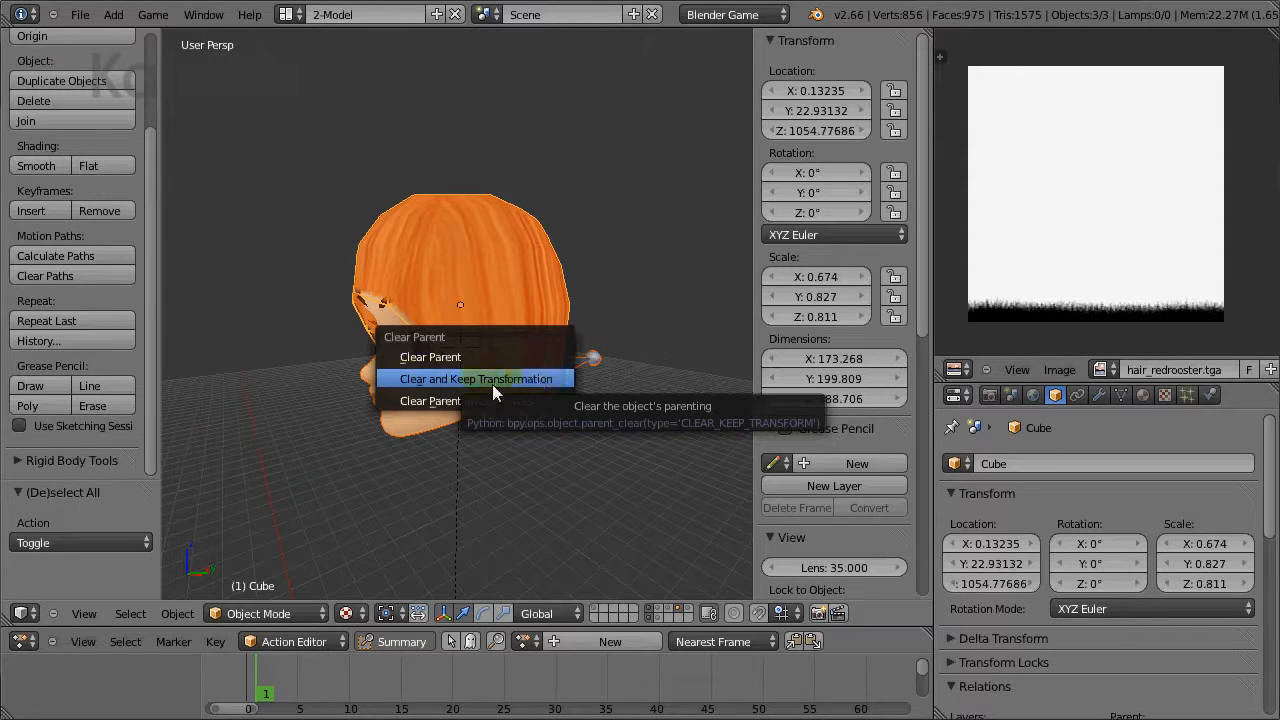
pyautogui.click(510, 380)
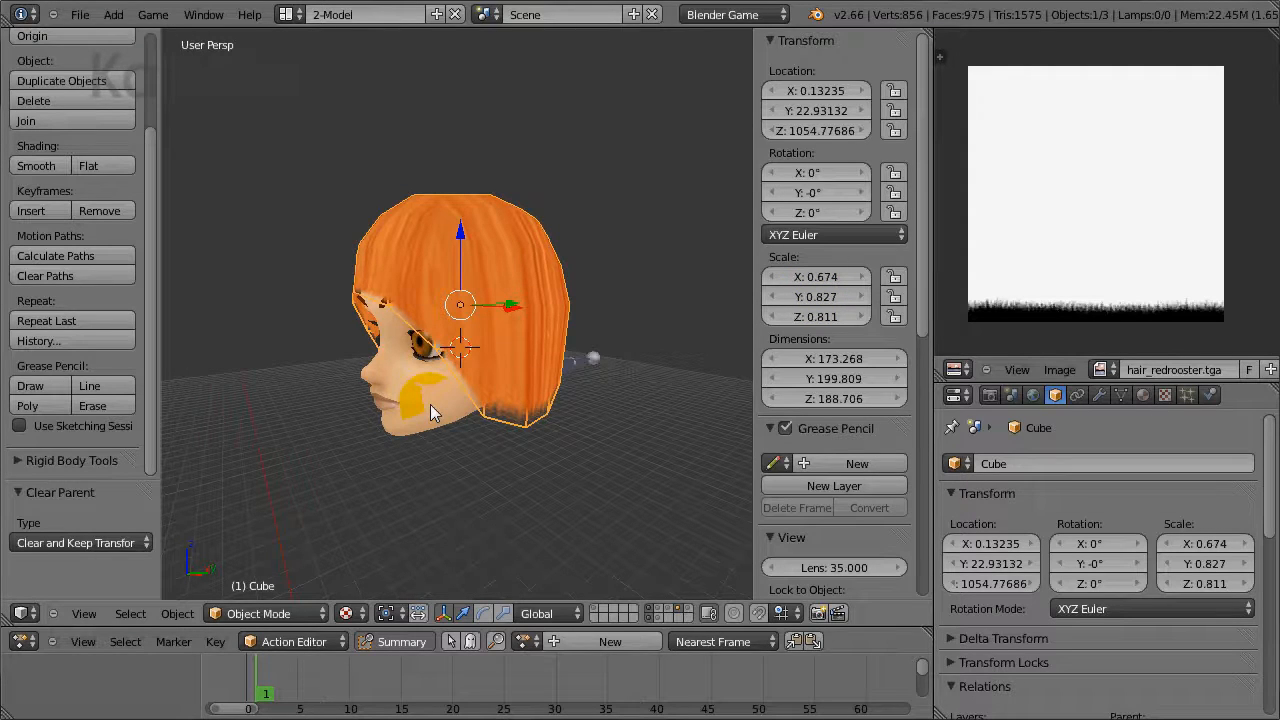
# Step: Apply Rotation & Scale to the hair mesh and parent it to headF.RIG with the Object type
pyautogui.hotkey('ctrl', 'a')
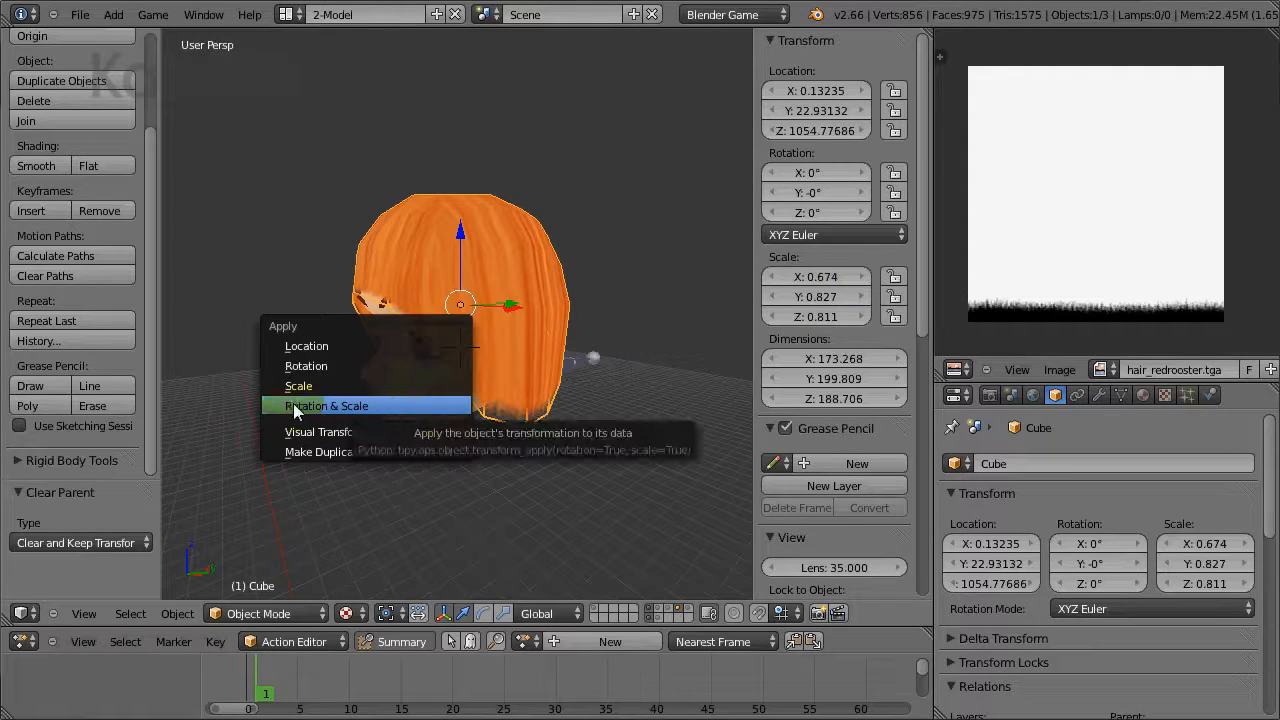
pyautogui.click(369, 404)
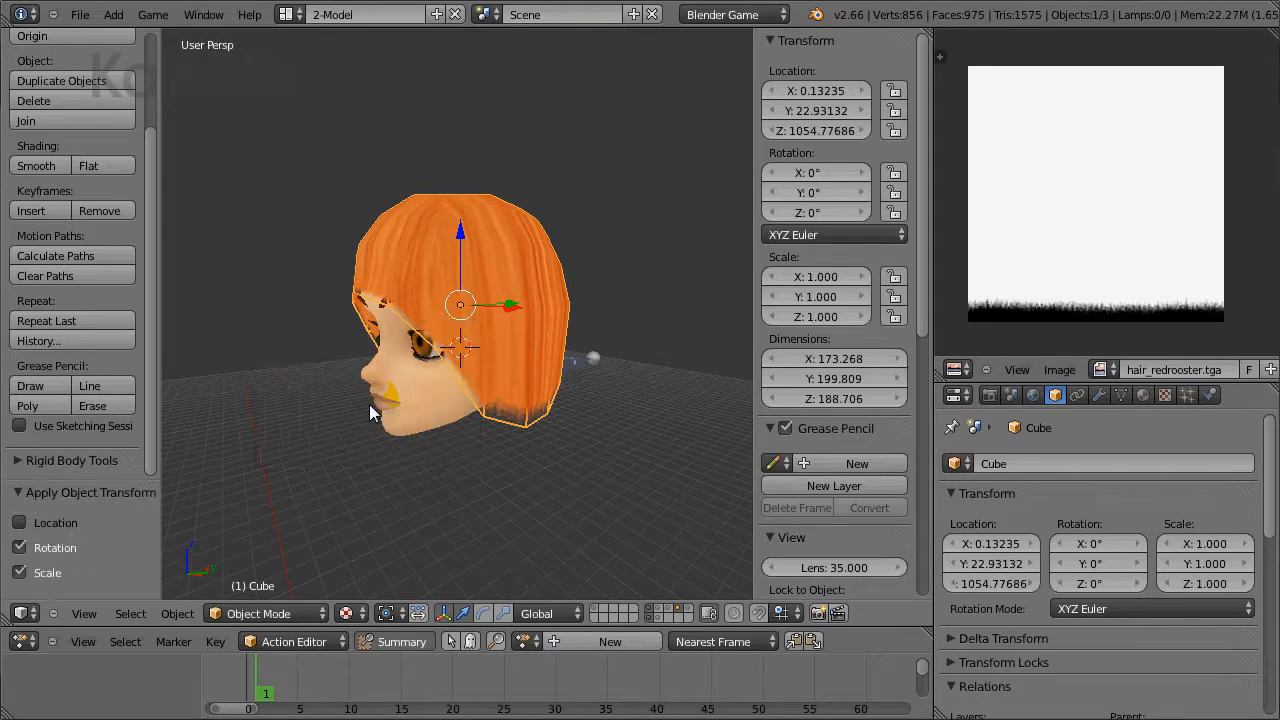
pyautogui.keyDown('shift'); pyautogui.rightClick(595, 359); pyautogui.keyUp('shift')
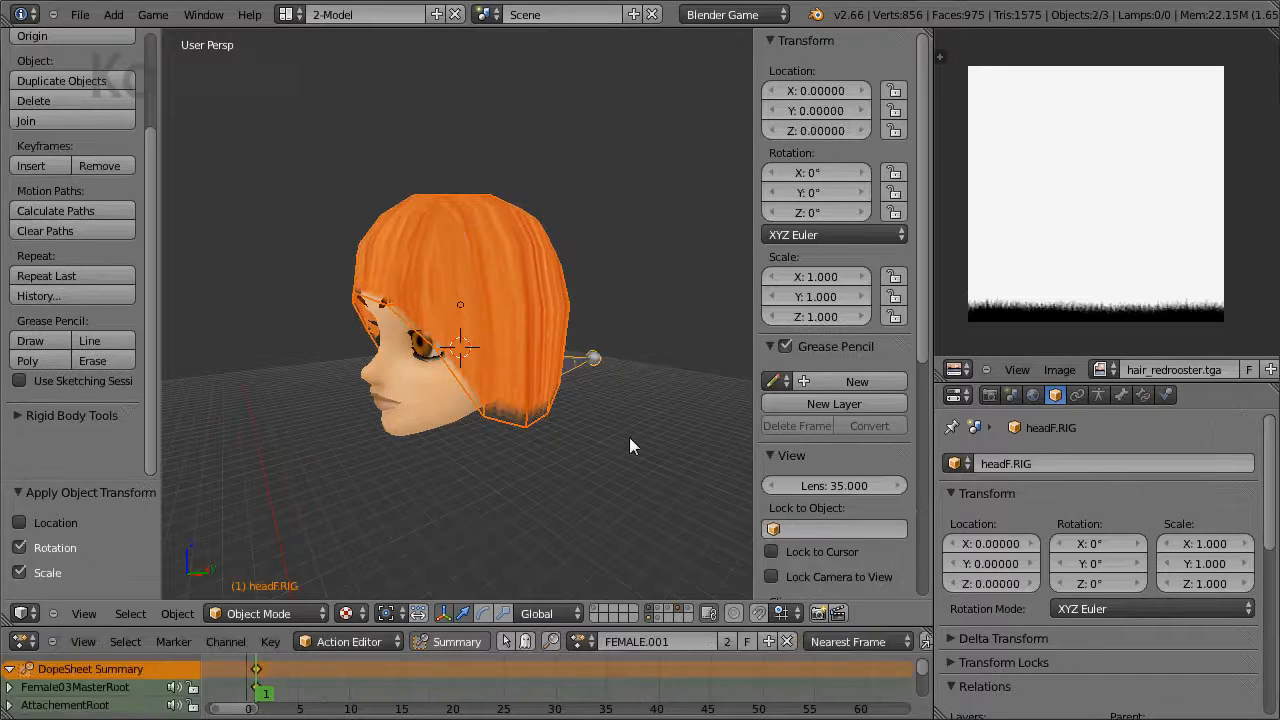
pyautogui.hotkey('ctrl', 'p')
pyautogui.click(465, 447)
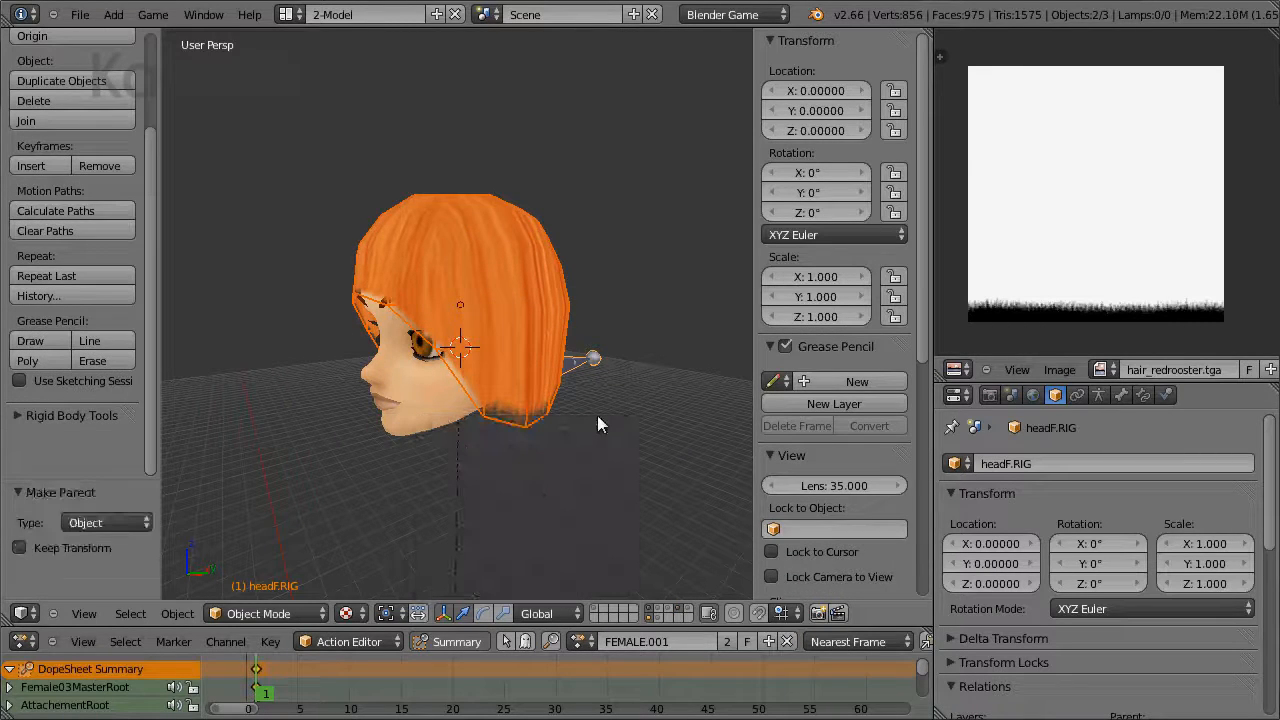
# Step: Select the hair mesh with headF.RIG and export its mesh and materials for IMVU Cal3D as bob_sample.cfg in the hair folder
pyautogui.rightClick(536, 416)
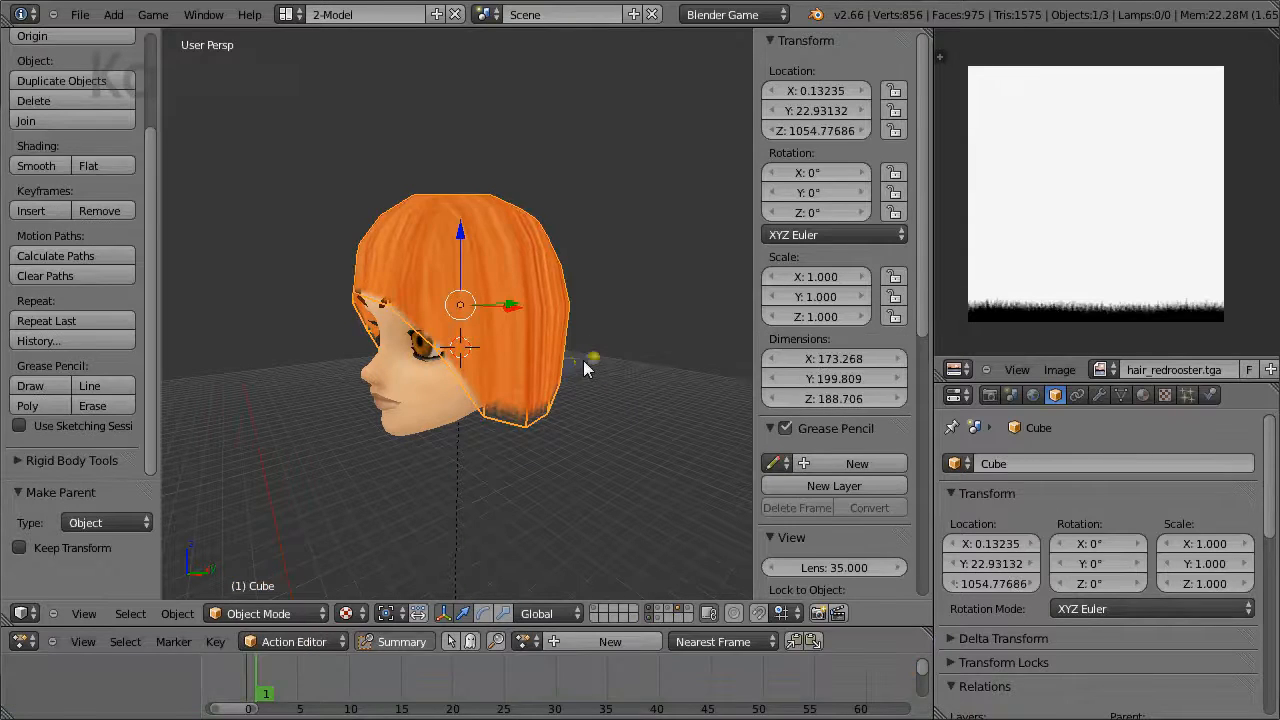
pyautogui.keyDown('shift'); pyautogui.rightClick(592, 360); pyautogui.keyUp('shift')
pyautogui.click(79, 14)
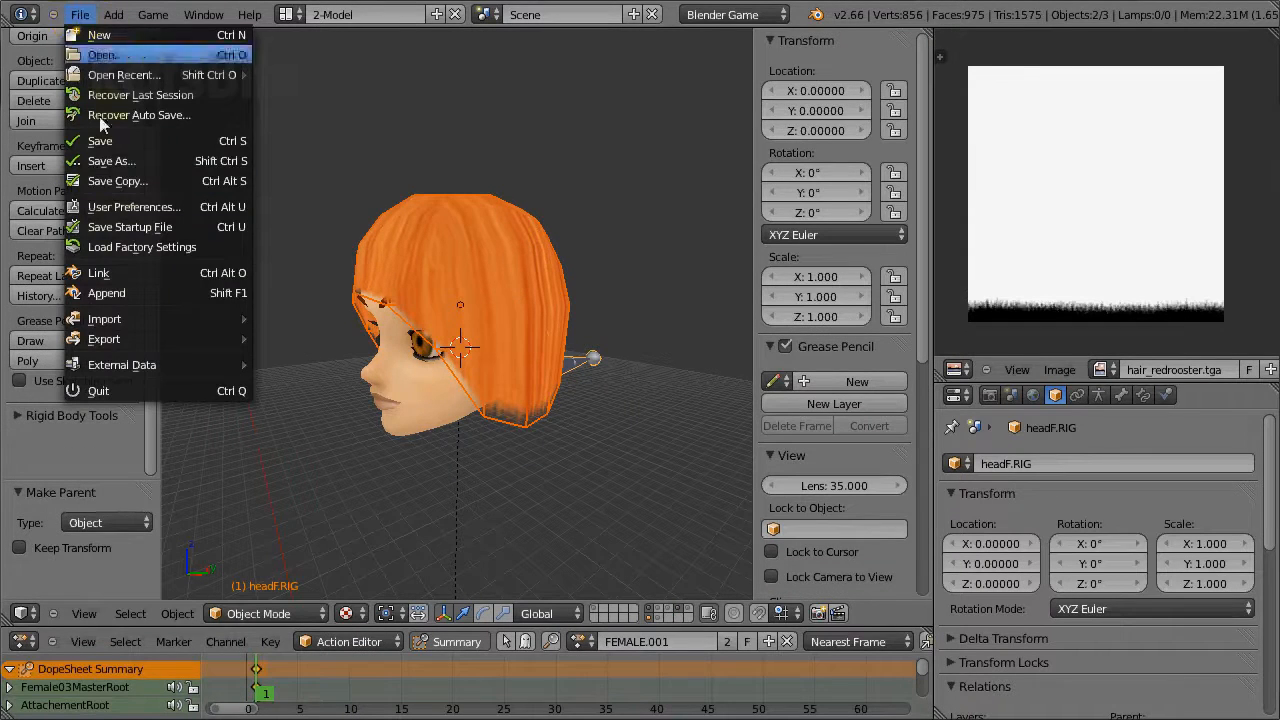
pyautogui.moveTo(118, 338)
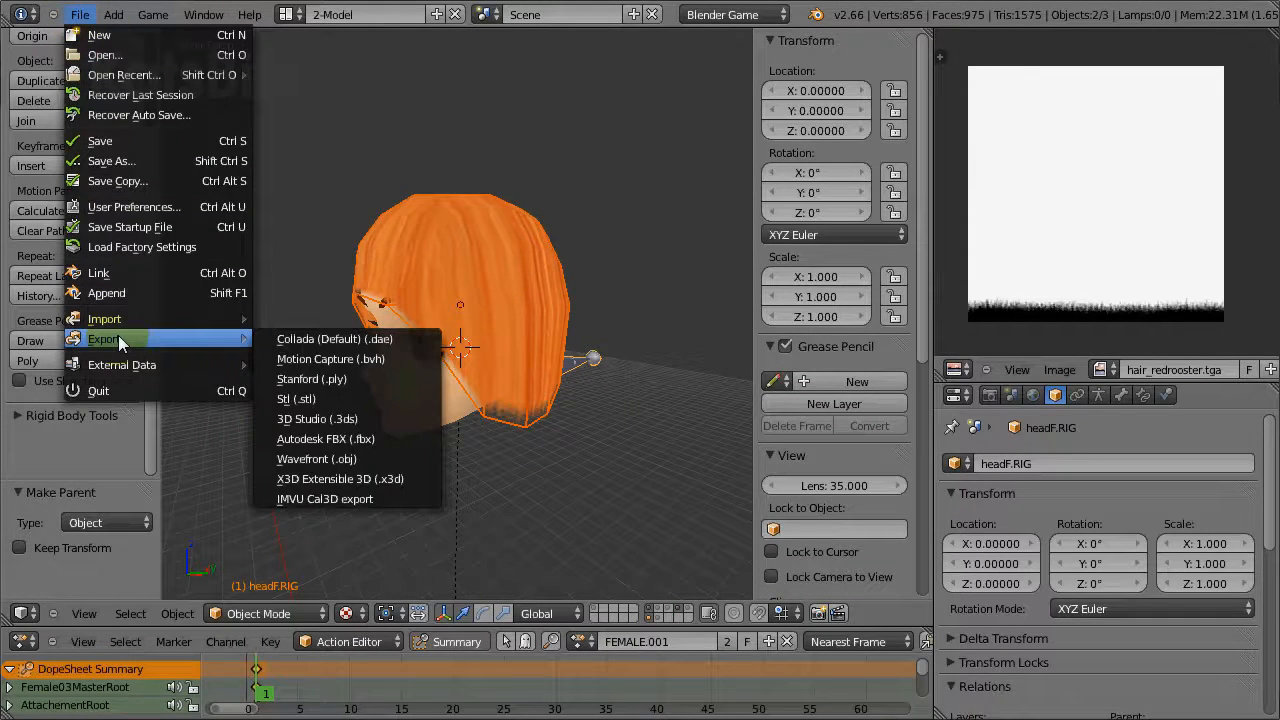
pyautogui.click(339, 499)
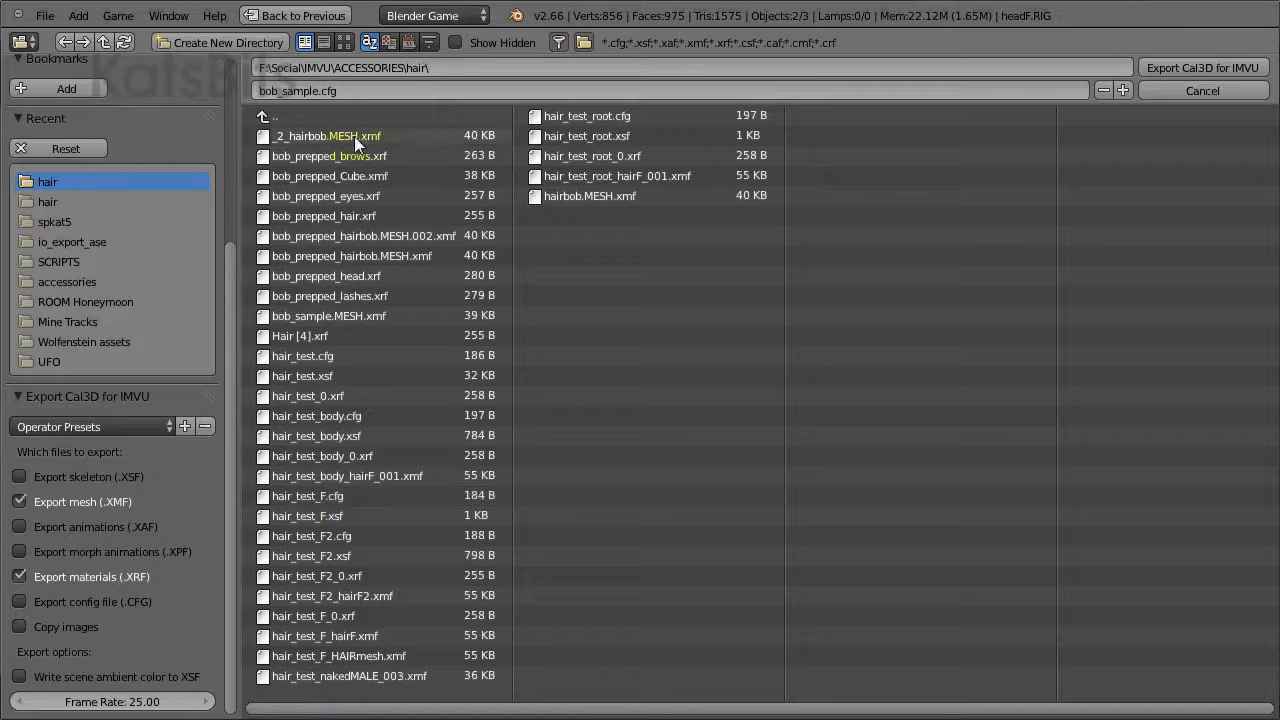
pyautogui.click(1185, 67)
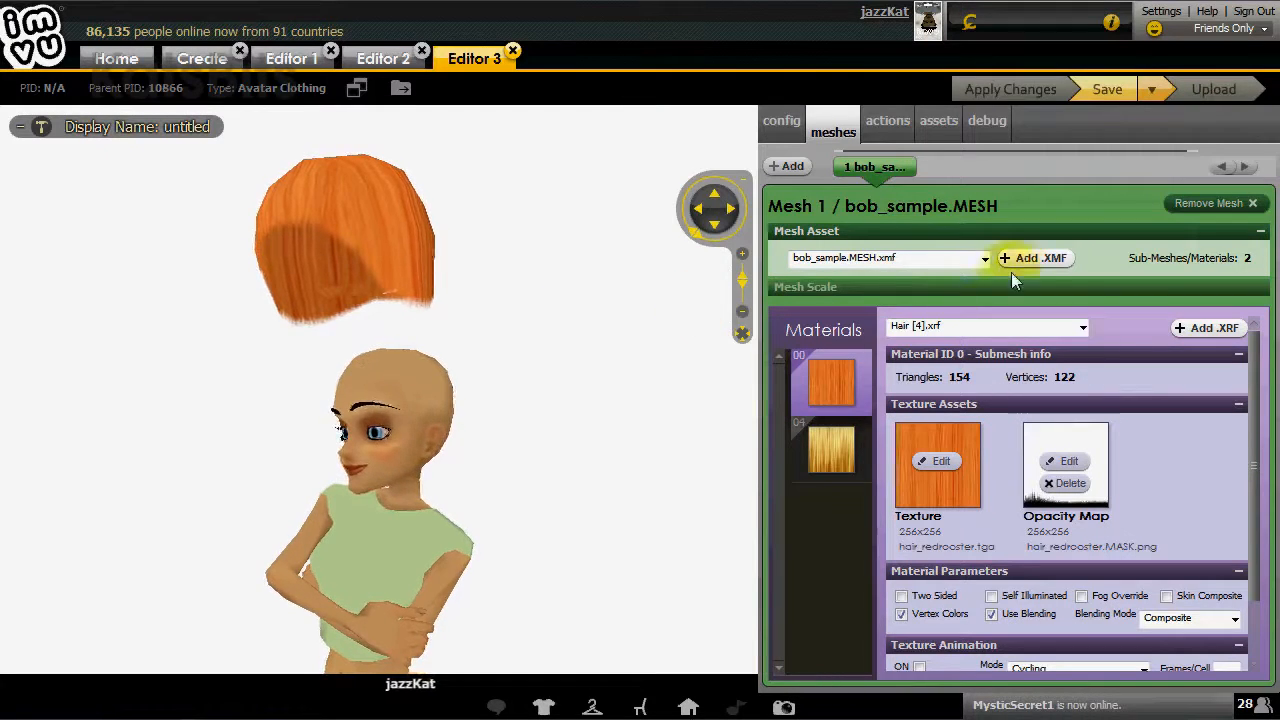
# Step: In the IMVU editor, load the re-exported bob_sample.MESH.xmf as the asset for Mesh 1 and apply the changes
pyautogui.click(1033, 260)
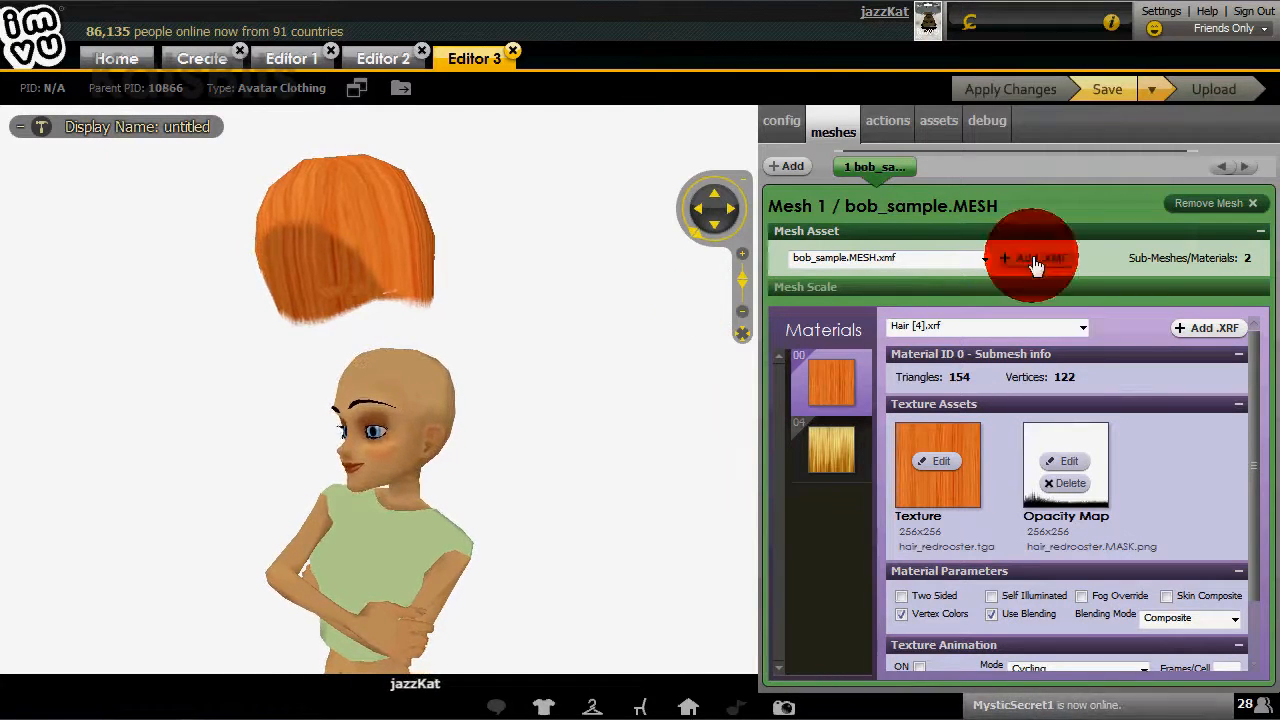
pyautogui.click(910, 154)
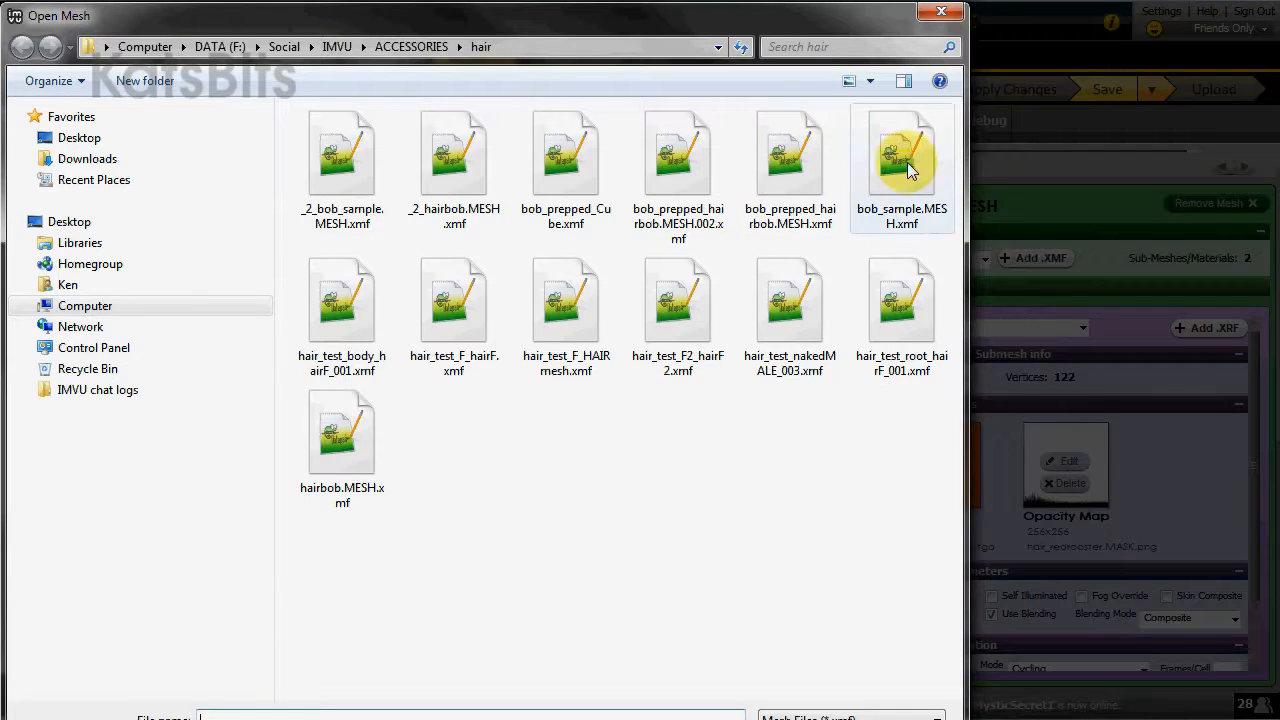
pyautogui.doubleClick(907, 162)
pyautogui.click(1019, 89)
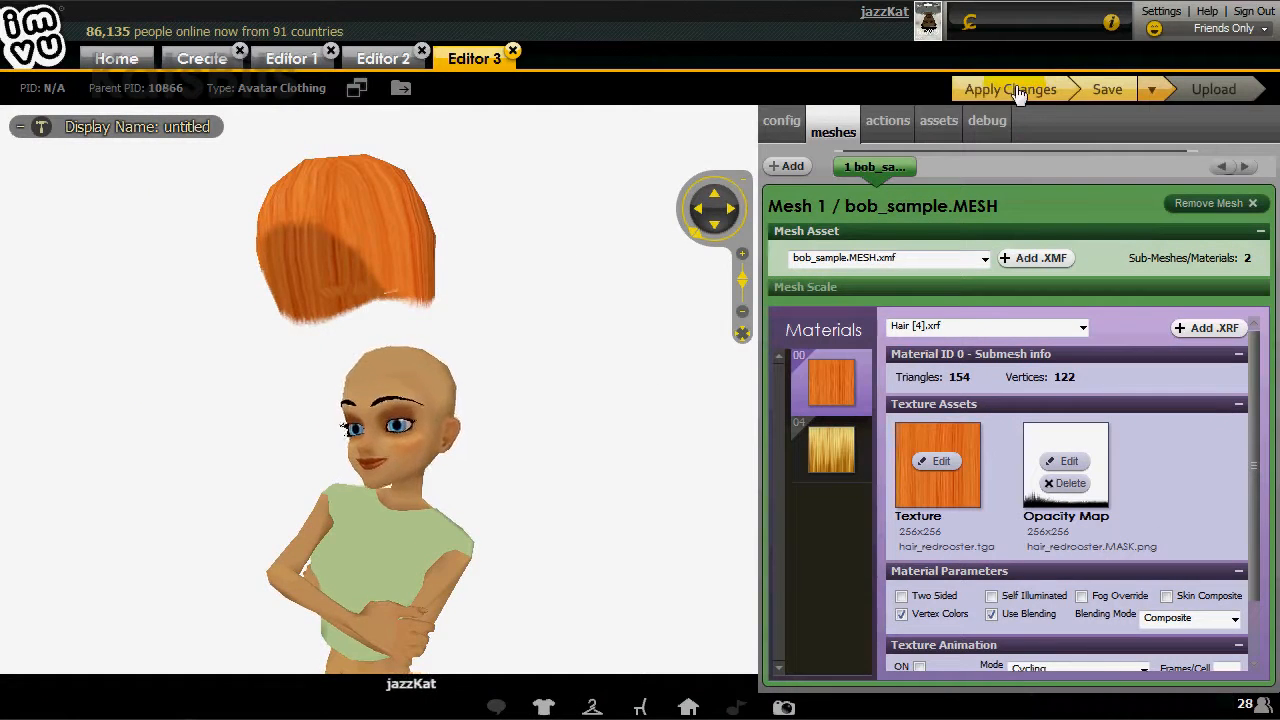
pyautogui.moveTo(576, 436); pyautogui.dragTo(775, 514)
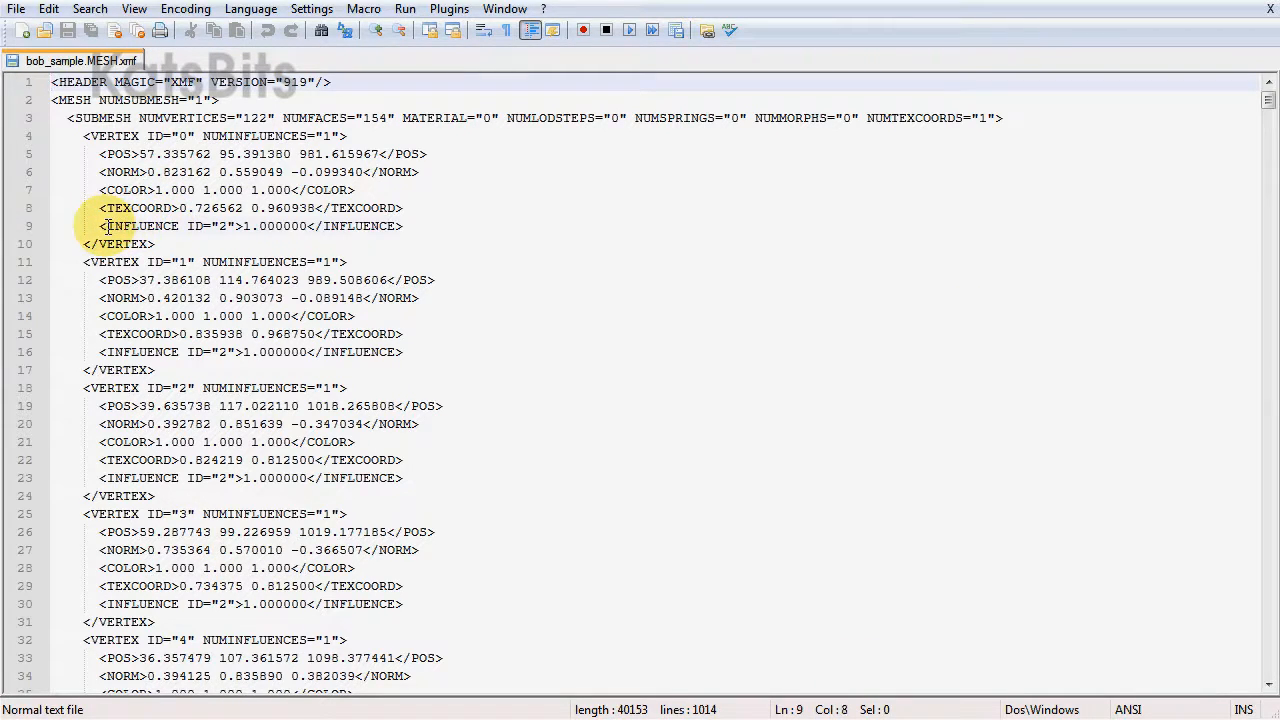
# Step: In the text editor, replace every INFLUENCE ID="2" with INFLUENCE ID="22" in bob_sample.MESH.xmf
pyautogui.moveTo(107, 226); pyautogui.dragTo(213, 226)
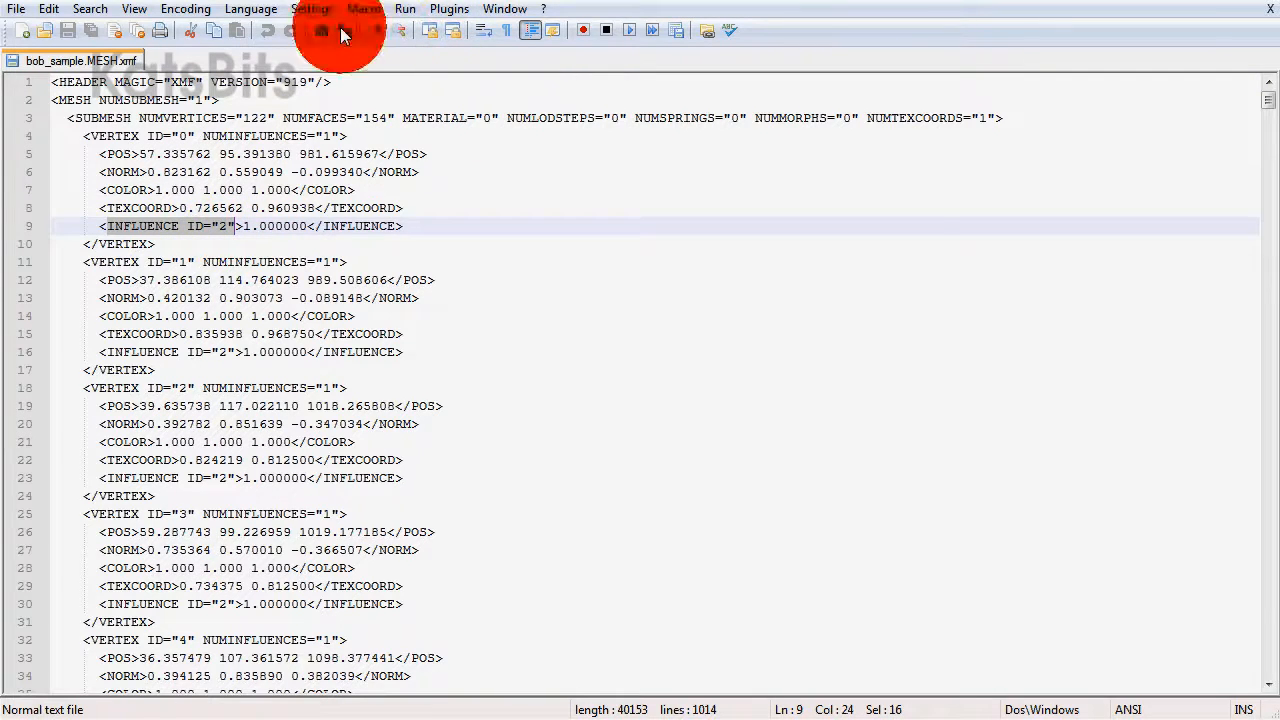
pyautogui.hotkey('ctrl', 'h')
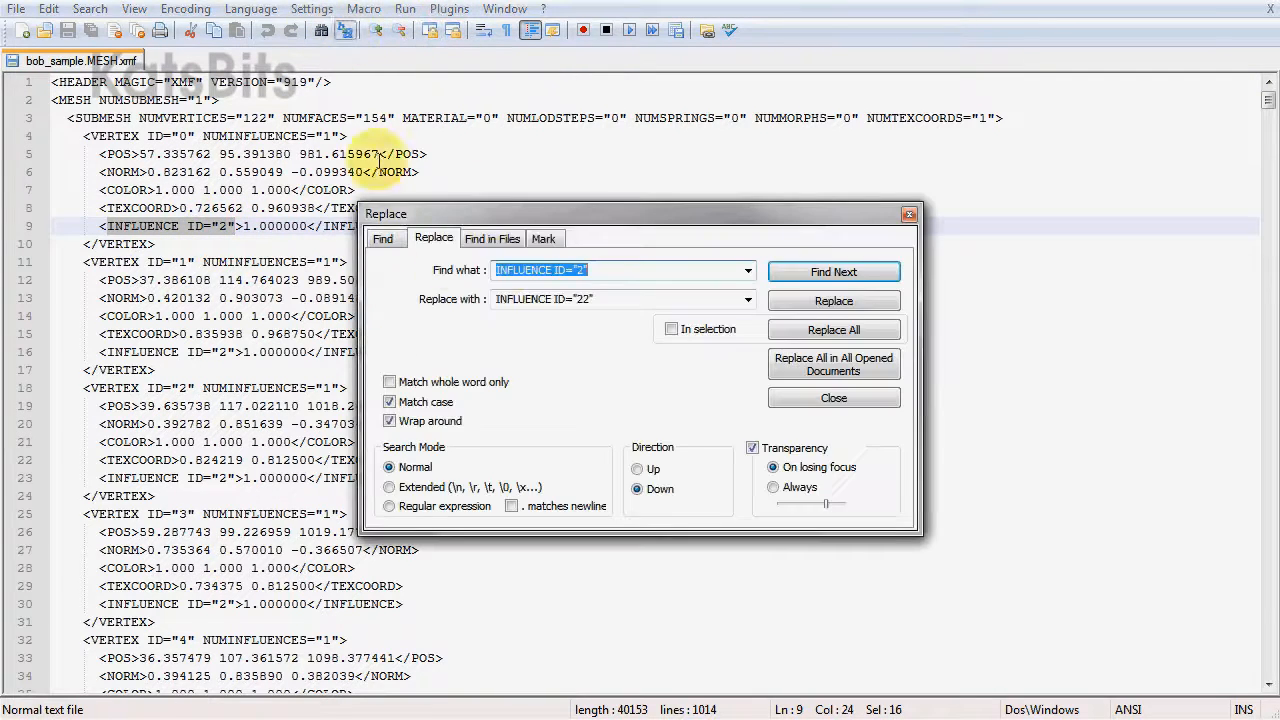
pyautogui.click(585, 303)
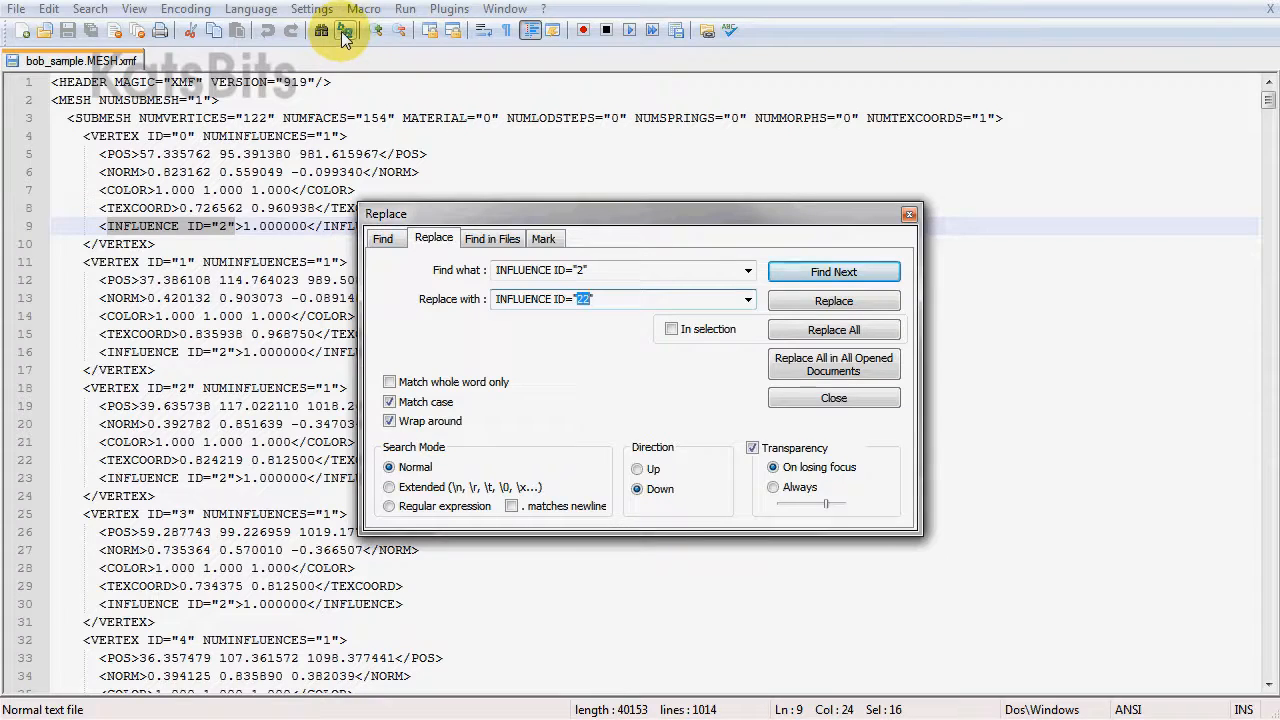
pyautogui.click(834, 333)
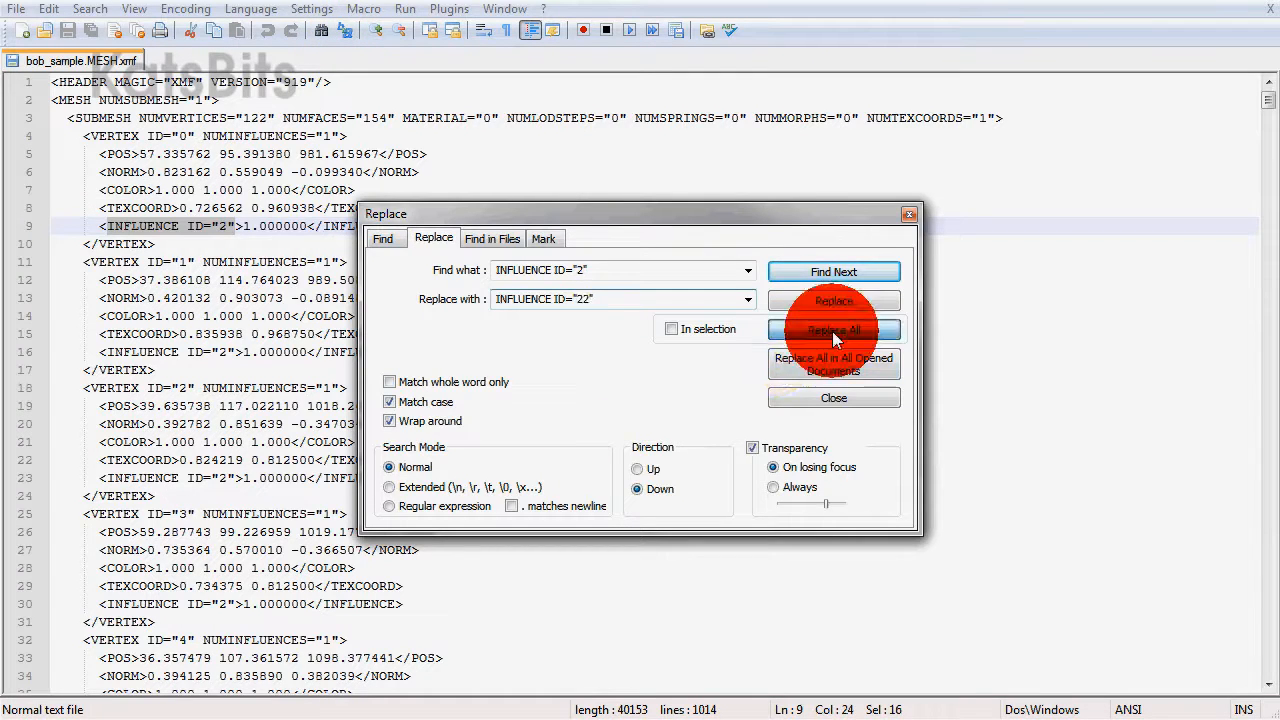
pyautogui.click(697, 433)
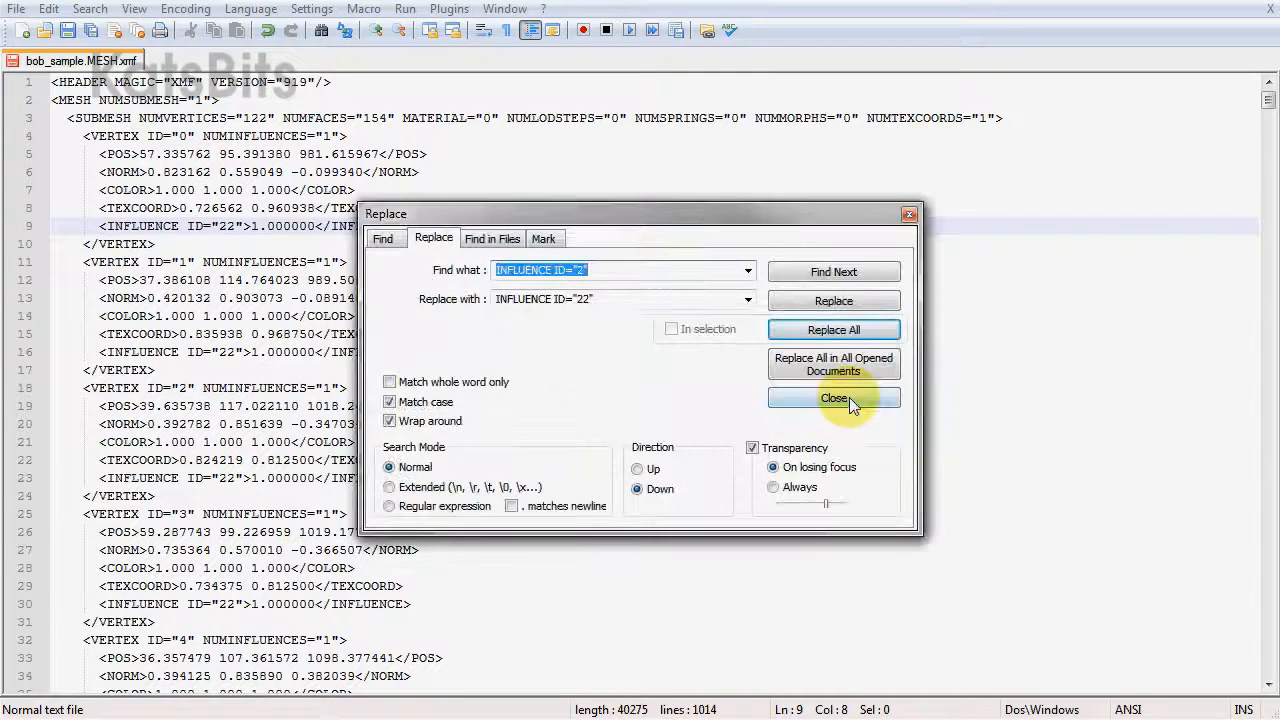
# Step: Save the edited bob_sample.MESH.xmf, then switch to the IMVU editor, load it as the asset for Mesh 1 and apply the changes
pyautogui.click(849, 397)
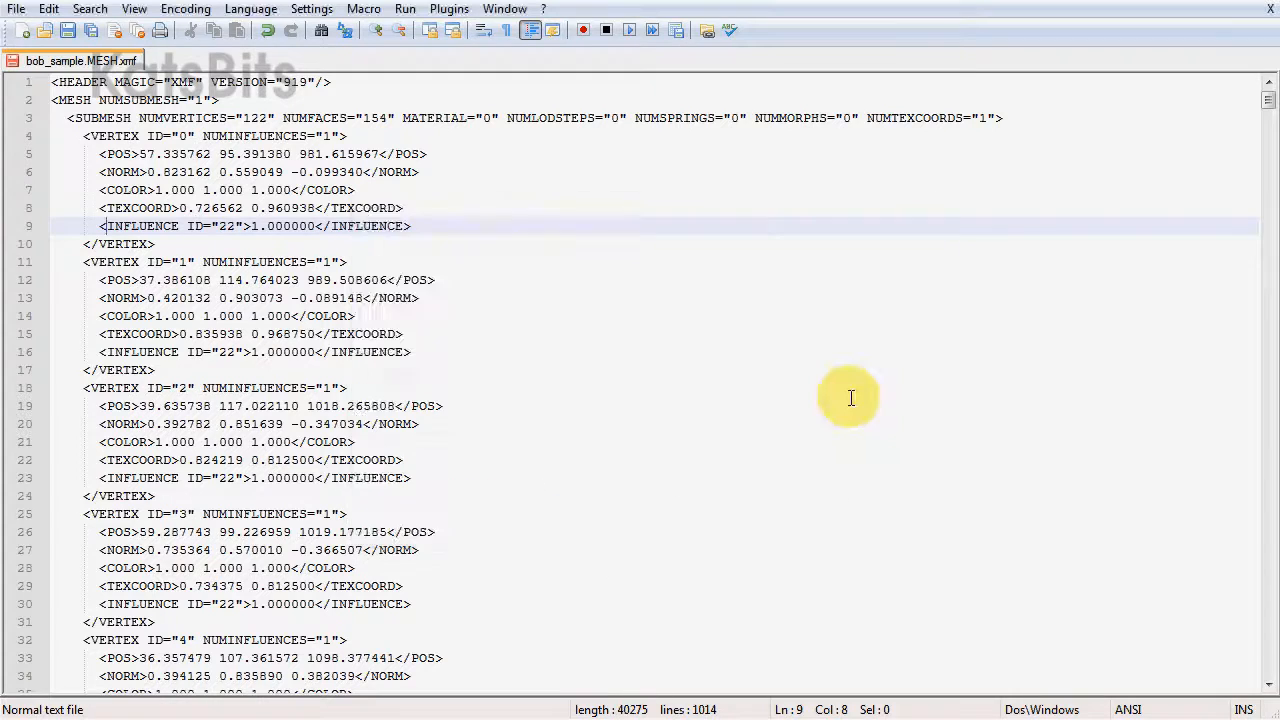
pyautogui.click(68, 33)
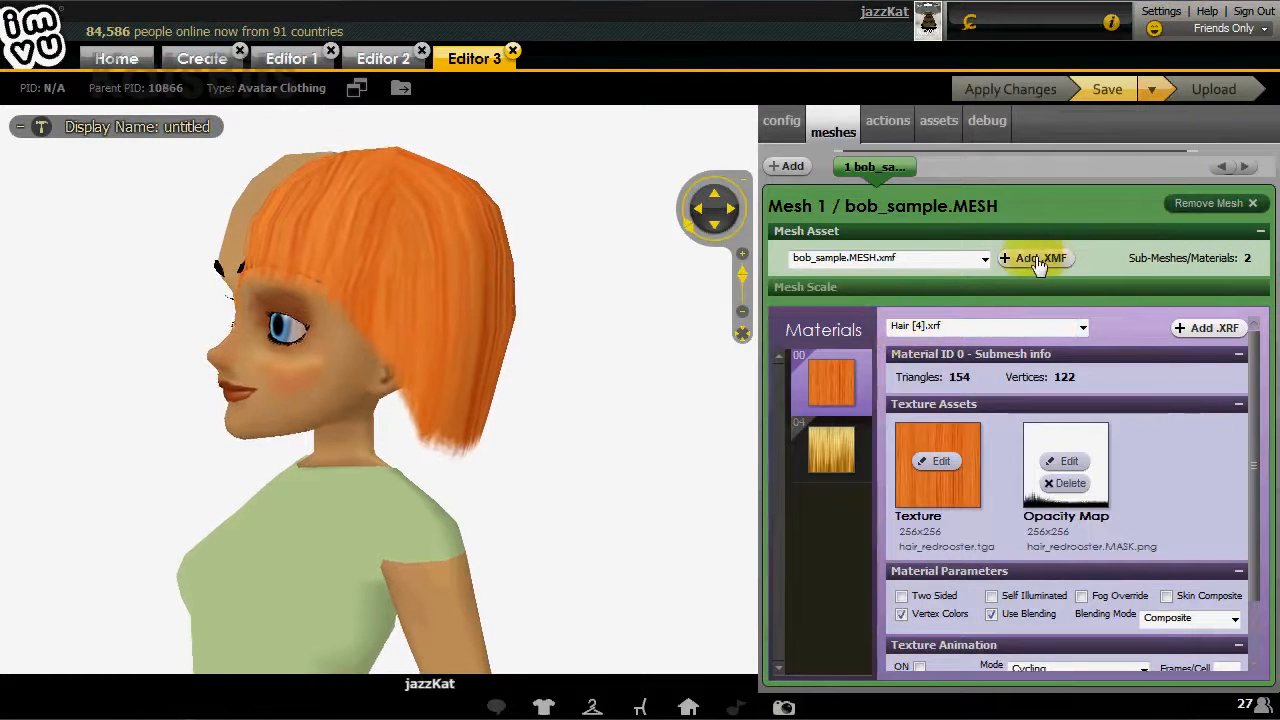
pyautogui.click(1039, 260)
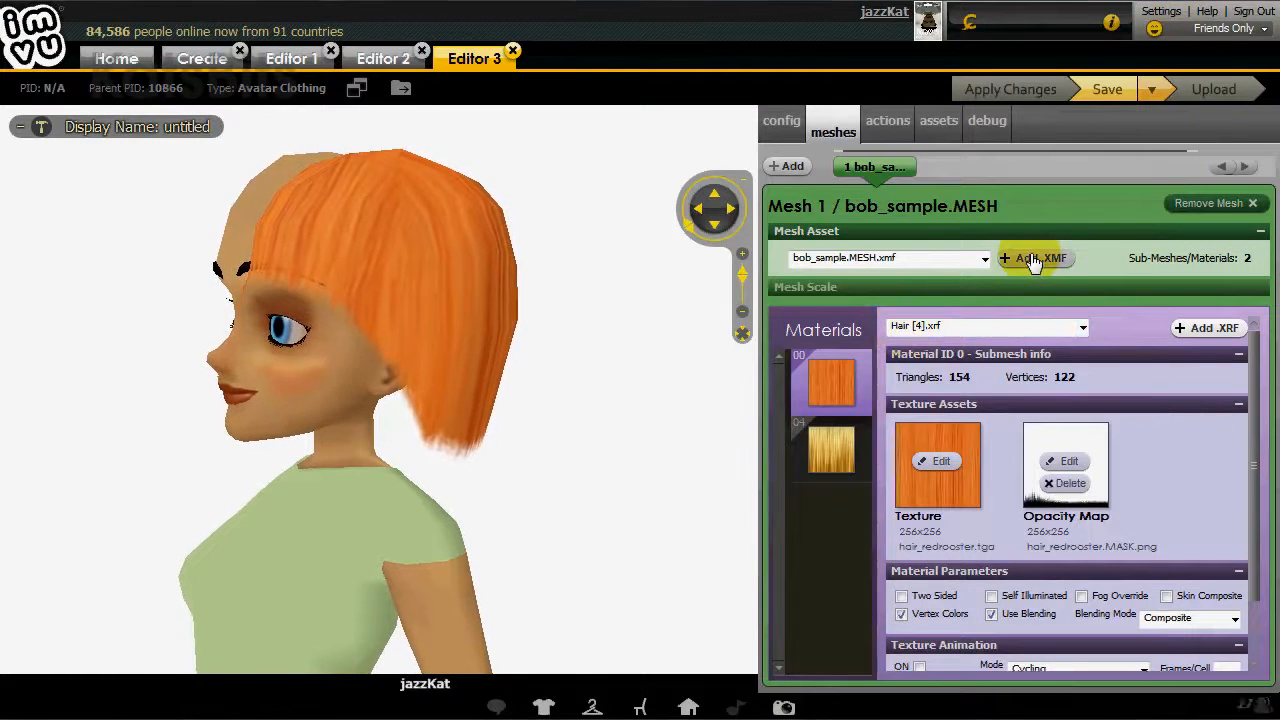
pyautogui.doubleClick(895, 158)
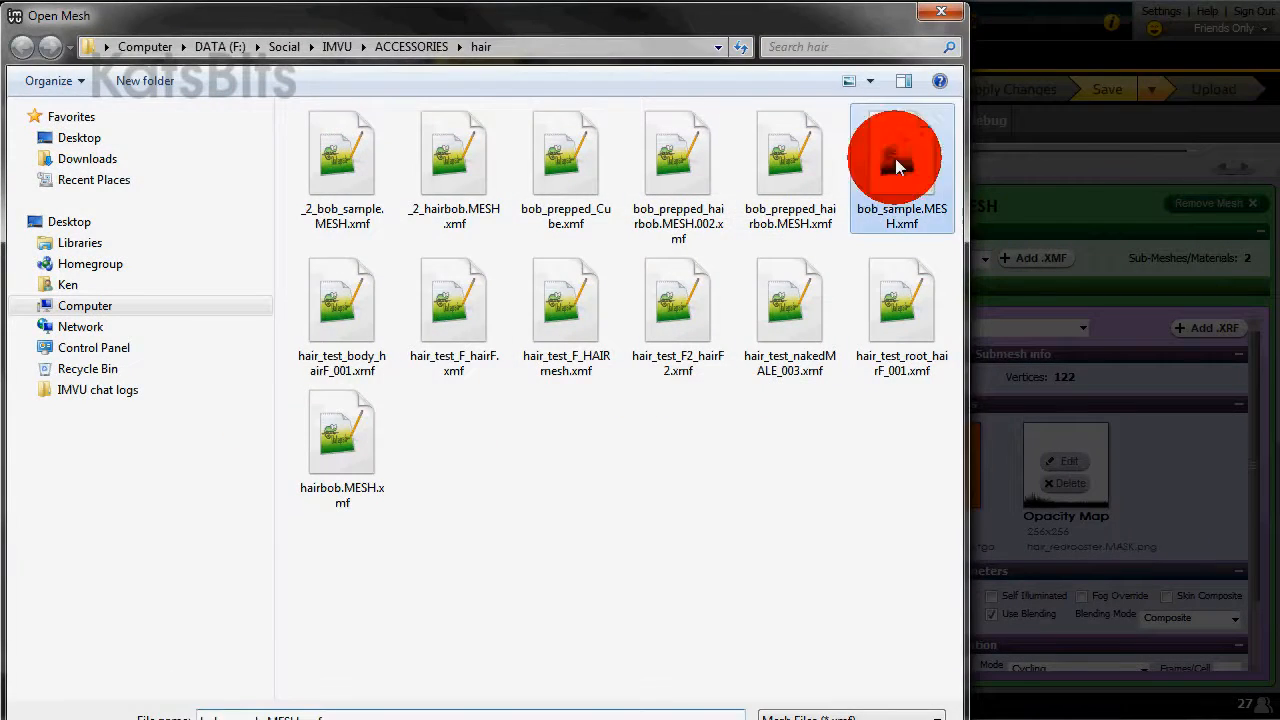
pyautogui.click(1009, 88)
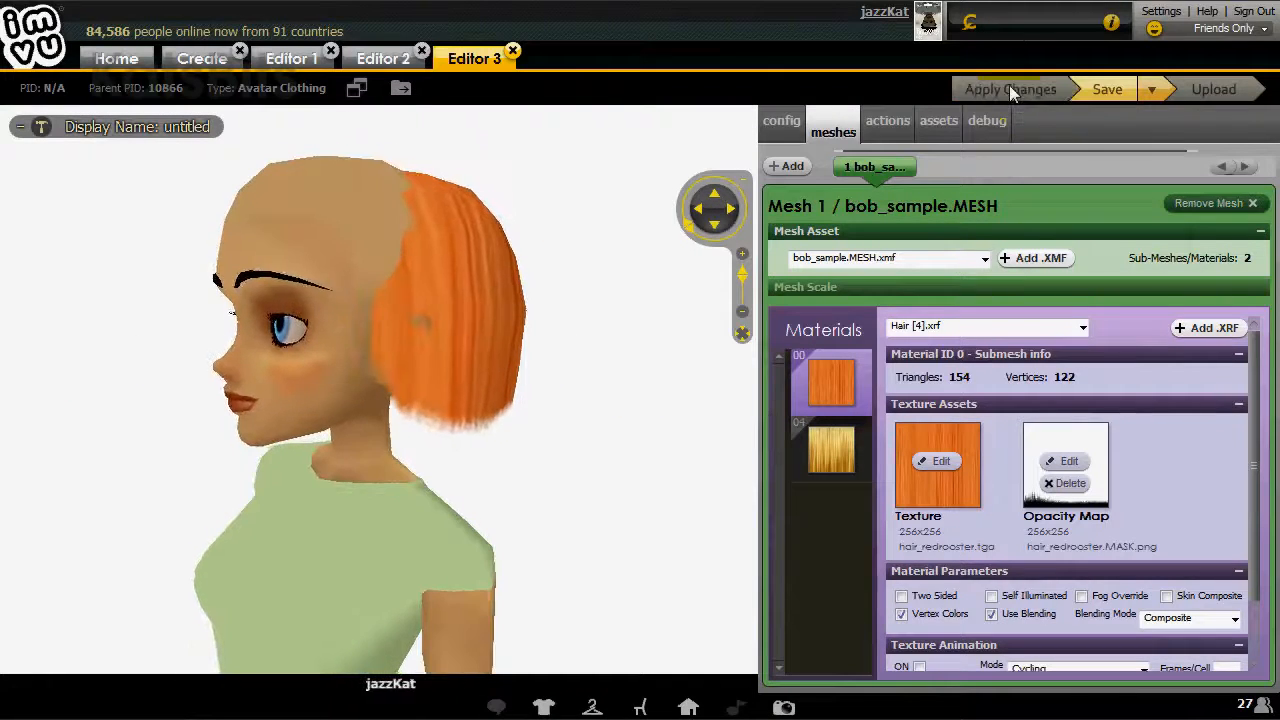
# Step: Compare the hair's placement on the avatar's head in the IMVU editor with its position around the head in Blender
pyautogui.moveTo(580, 466); pyautogui.dragTo(530, 437)
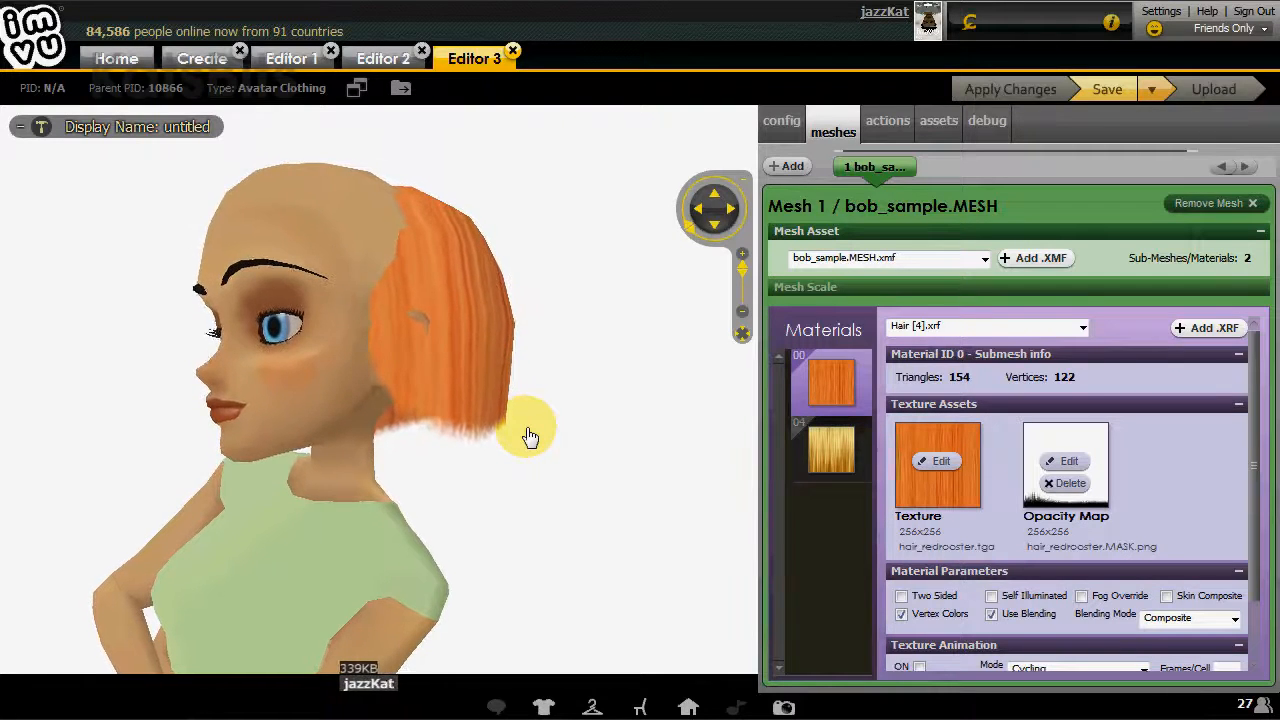
pyautogui.moveTo(580, 434)
pyautogui.mouseDown()
pyautogui.moveTo(223, 434)
pyautogui.moveTo(594, 441)
pyautogui.mouseUp()
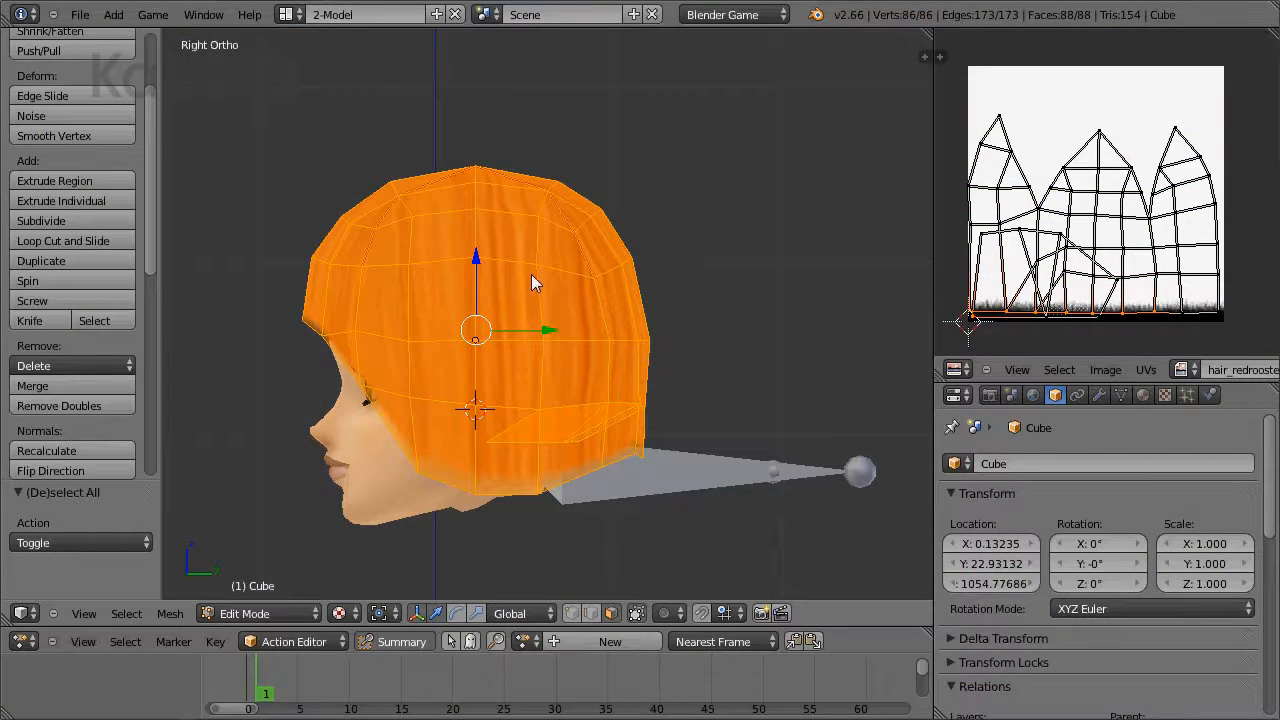
pyautogui.press('Tab')
pyautogui.press('Tab')
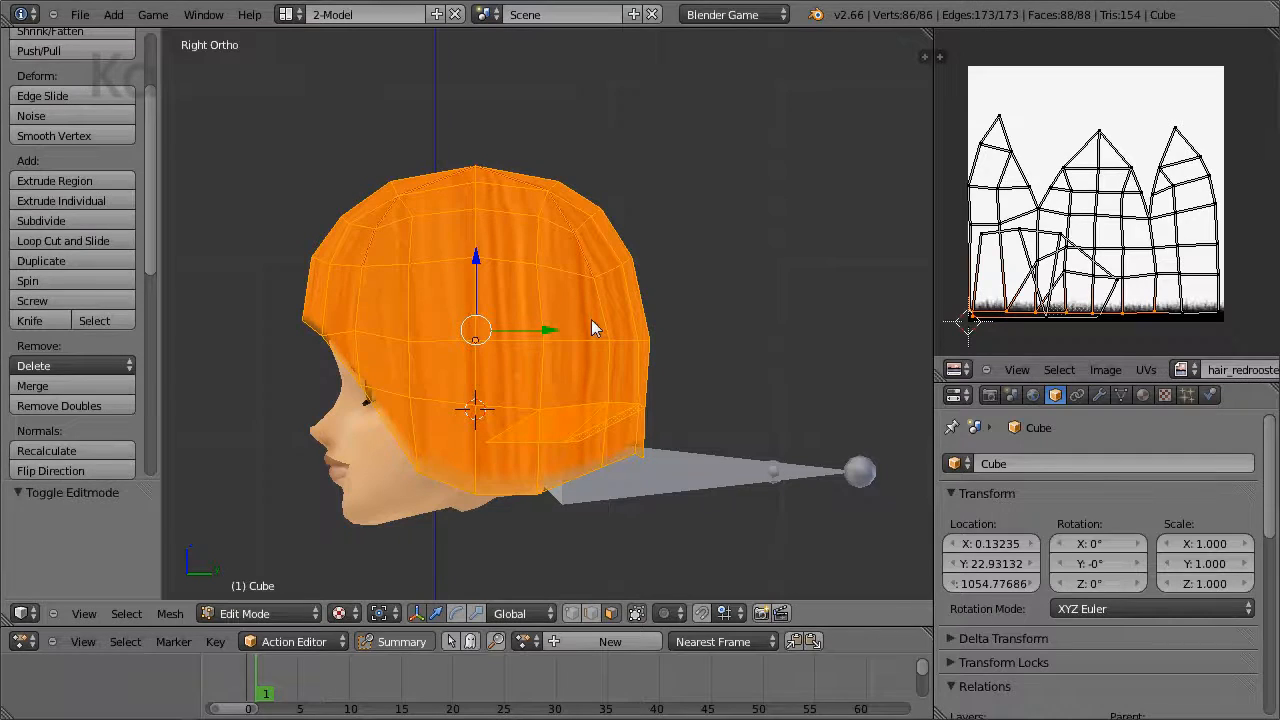
pyautogui.press('a')
pyautogui.press('a')
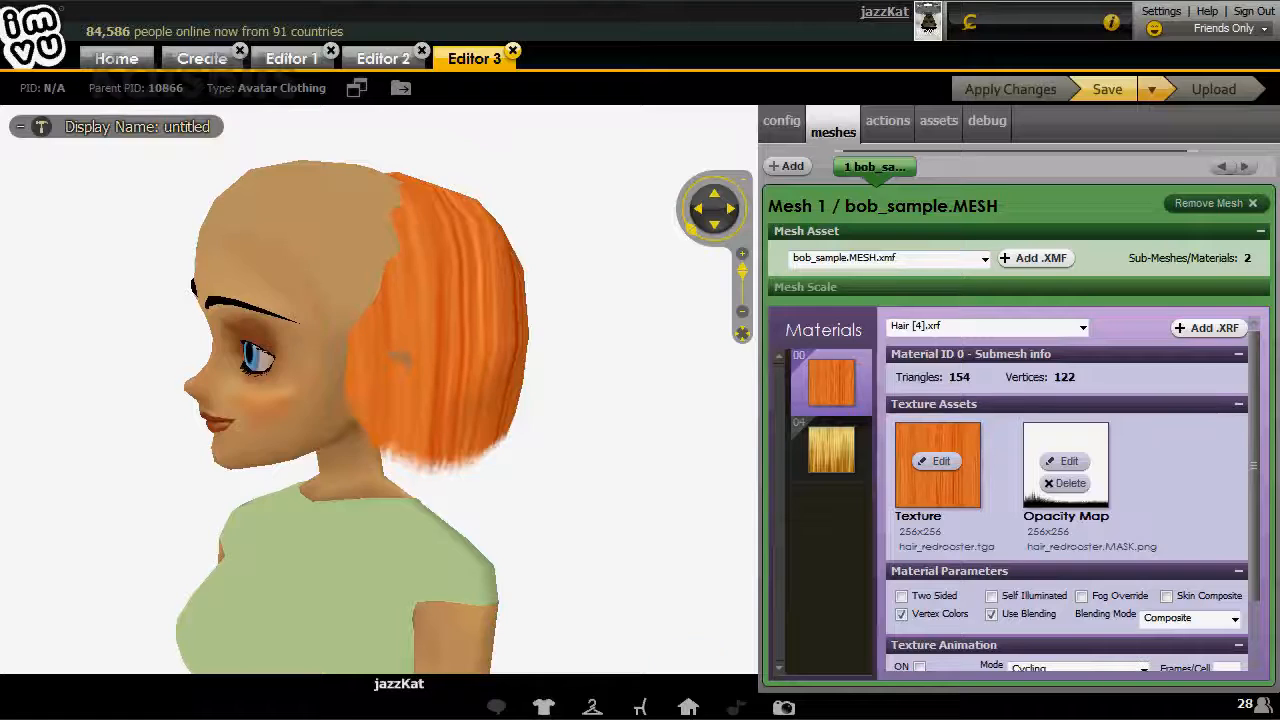
pyautogui.moveTo(583, 501)
pyautogui.mouseDown()
pyautogui.moveTo(517, 501)
pyautogui.moveTo(569, 514)
pyautogui.moveTo(565, 500)
pyautogui.mouseUp()
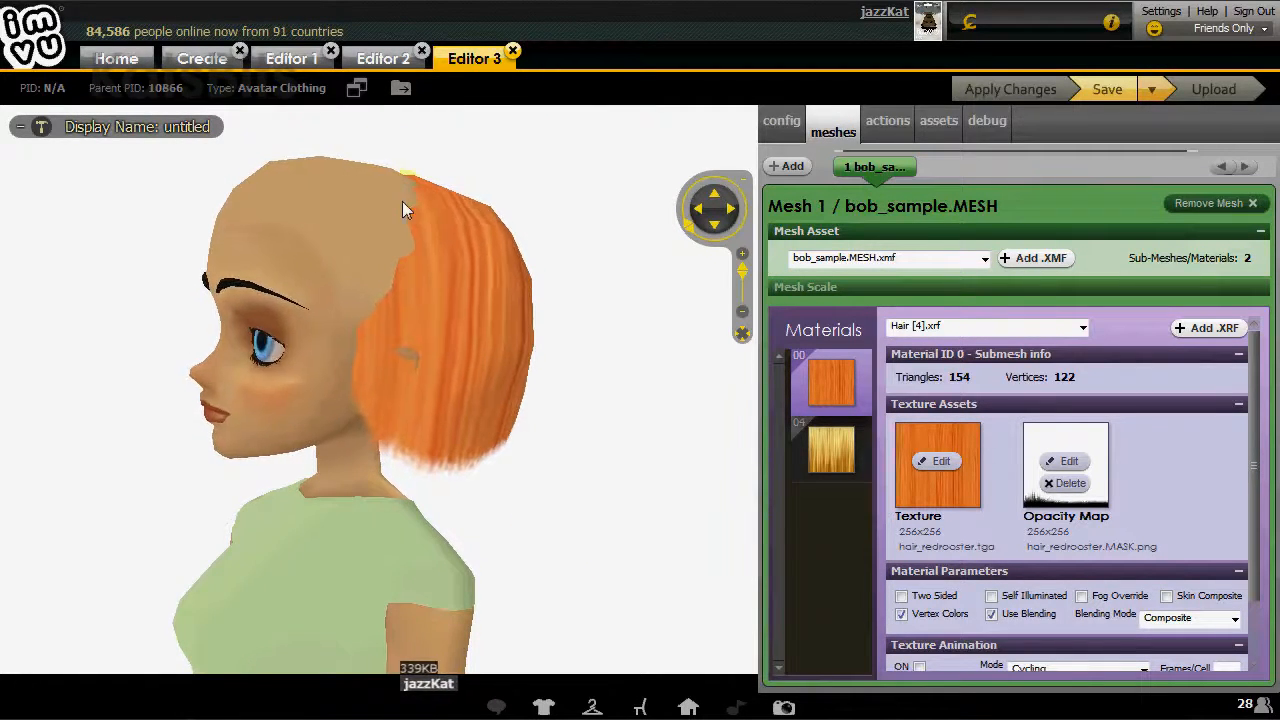
pyautogui.moveTo(595, 498); pyautogui.dragTo(486, 314)
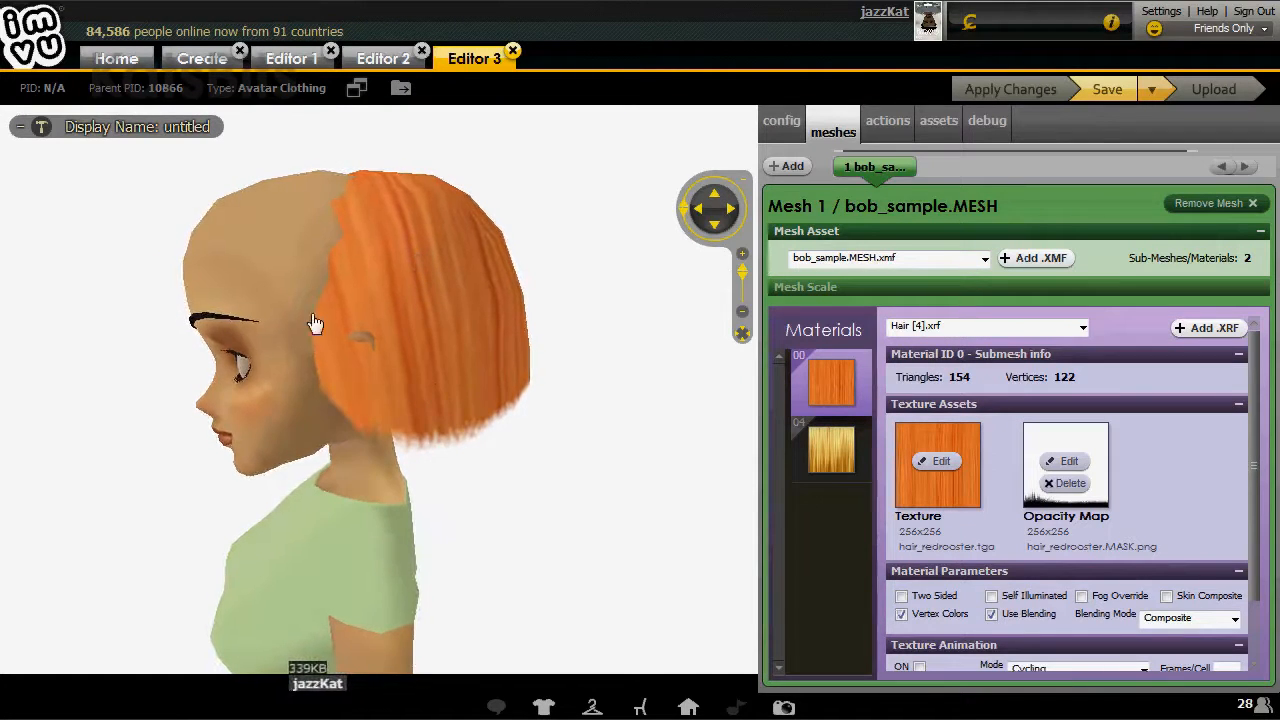
pyautogui.moveTo(313, 322); pyautogui.dragTo(370, 400)
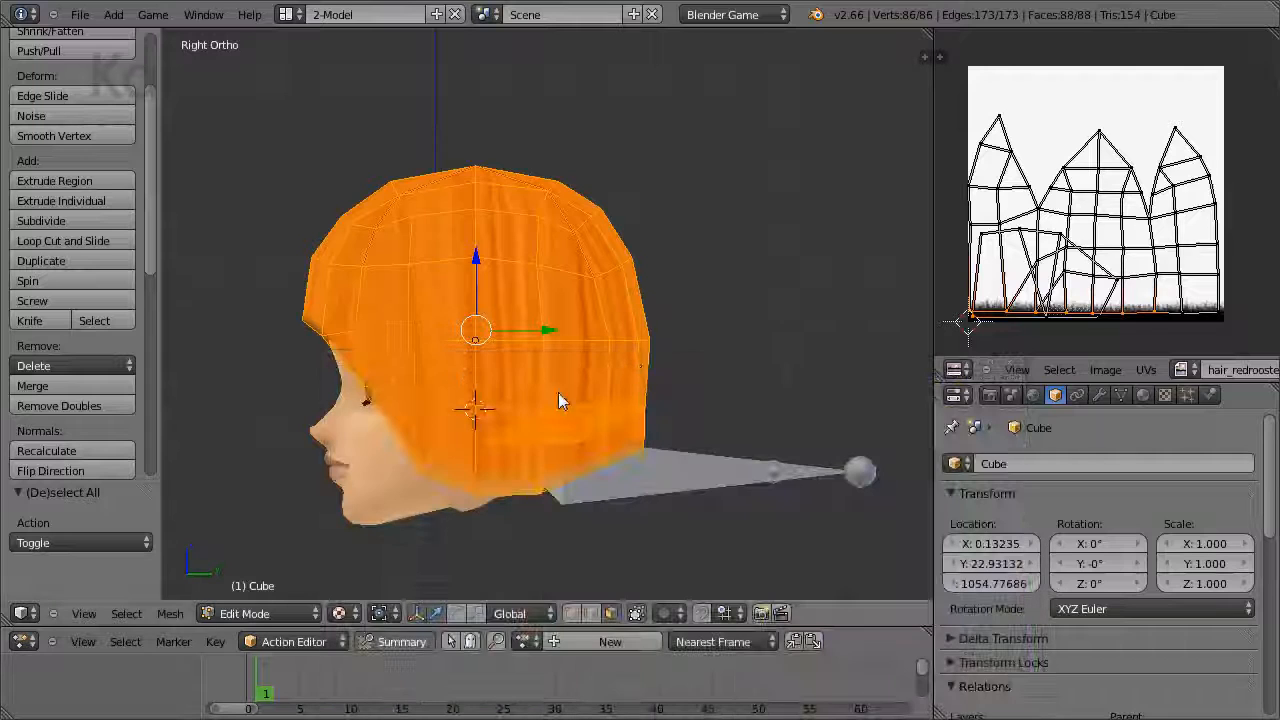
# Step: In Blender, move all of the hair mesh's geometry -60 units along the global Y axis and return to Object Mode
pyautogui.press('g')
pyautogui.press('y')
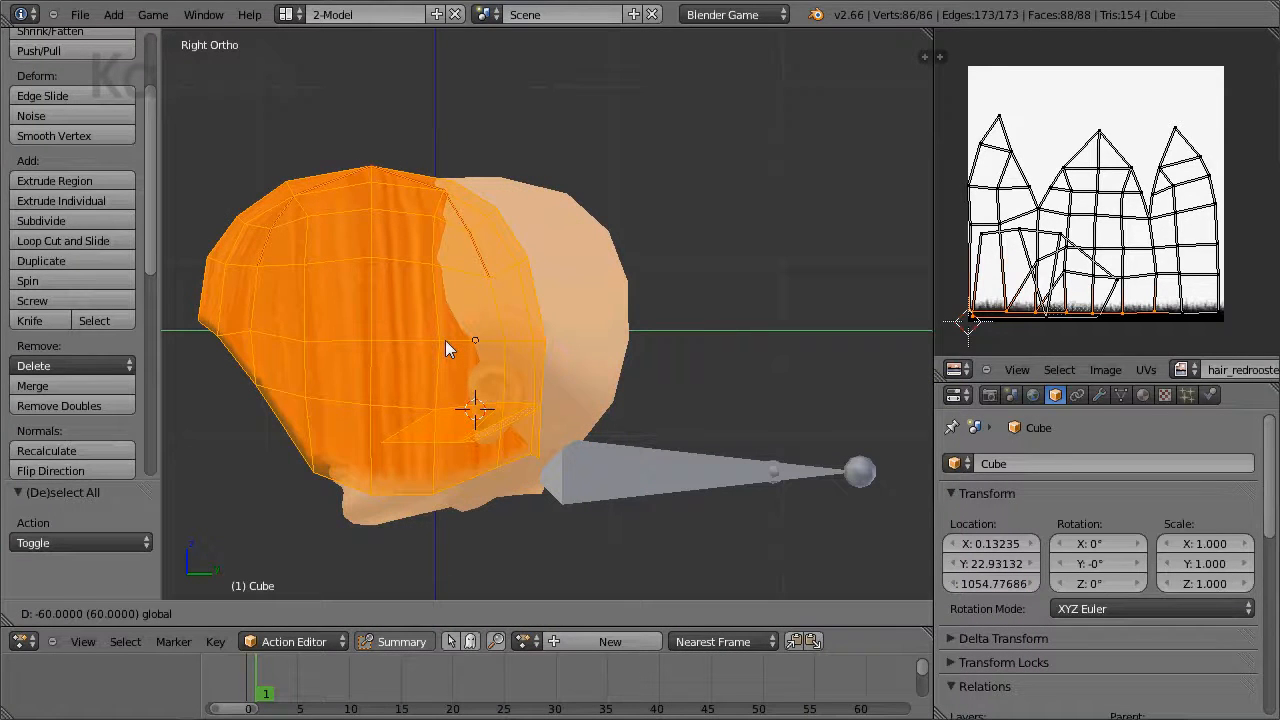
pyautogui.click(446, 341)
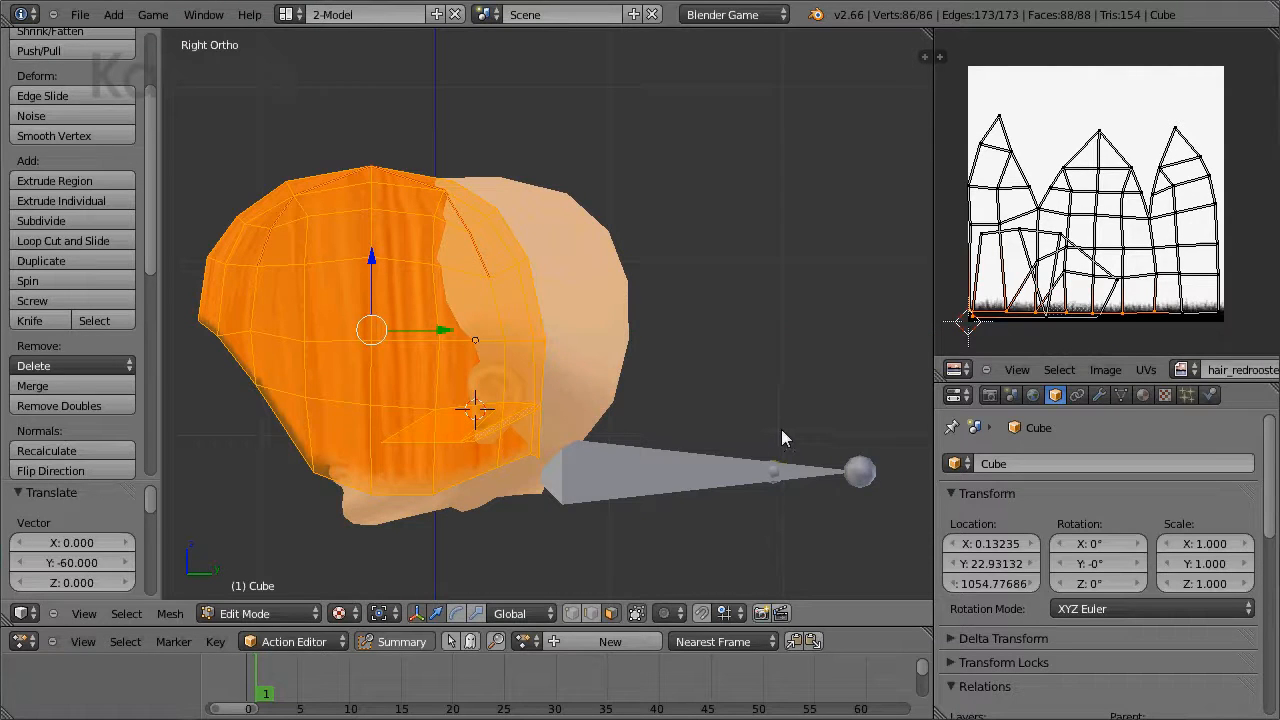
pyautogui.press('Tab')
# Step: Select headF.RIG together with the hair and export only the mesh for IMVU Cal3D as bob_sample.cfg in the hair folder, with materials disabled
pyautogui.rightClick(685, 474)
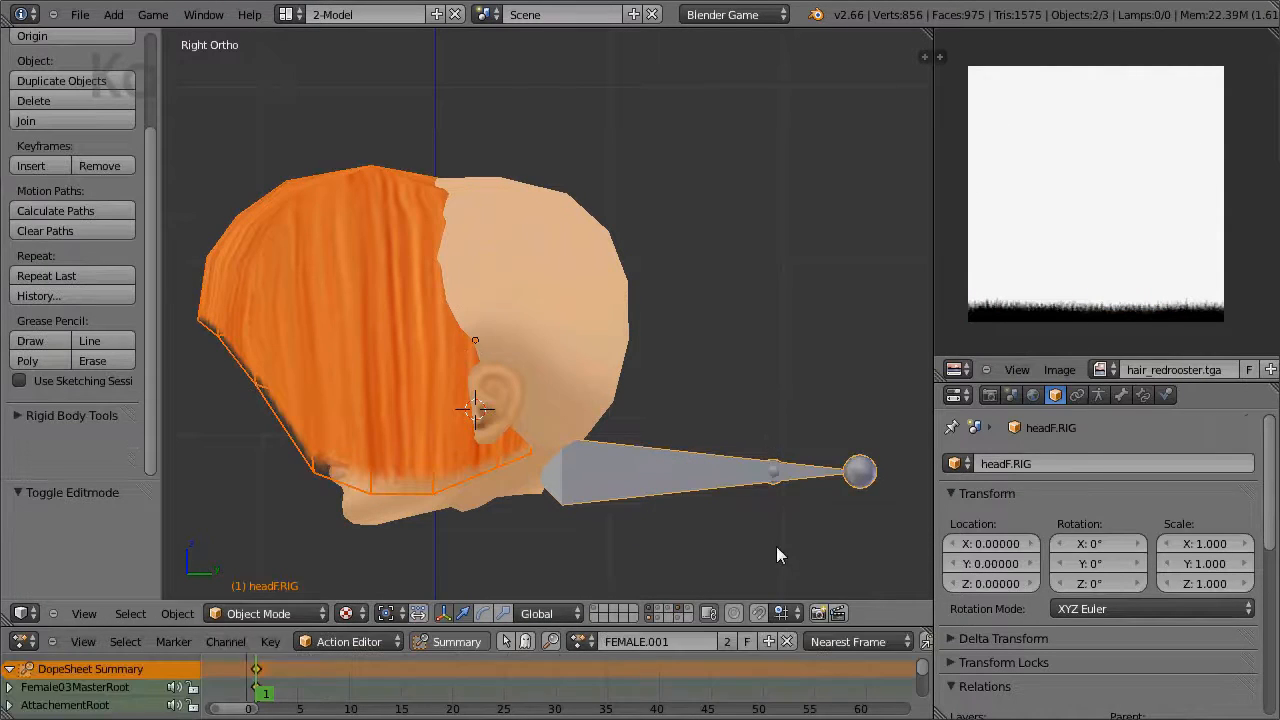
pyautogui.click(80, 15)
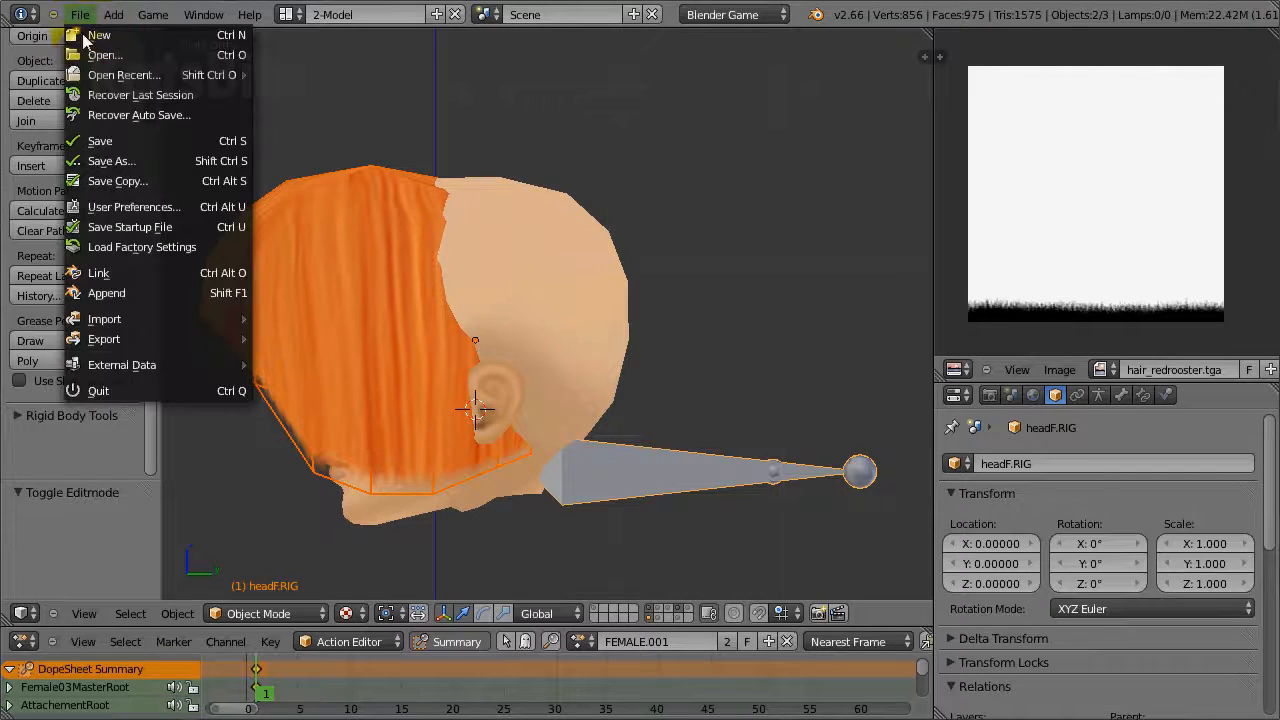
pyautogui.moveTo(116, 338)
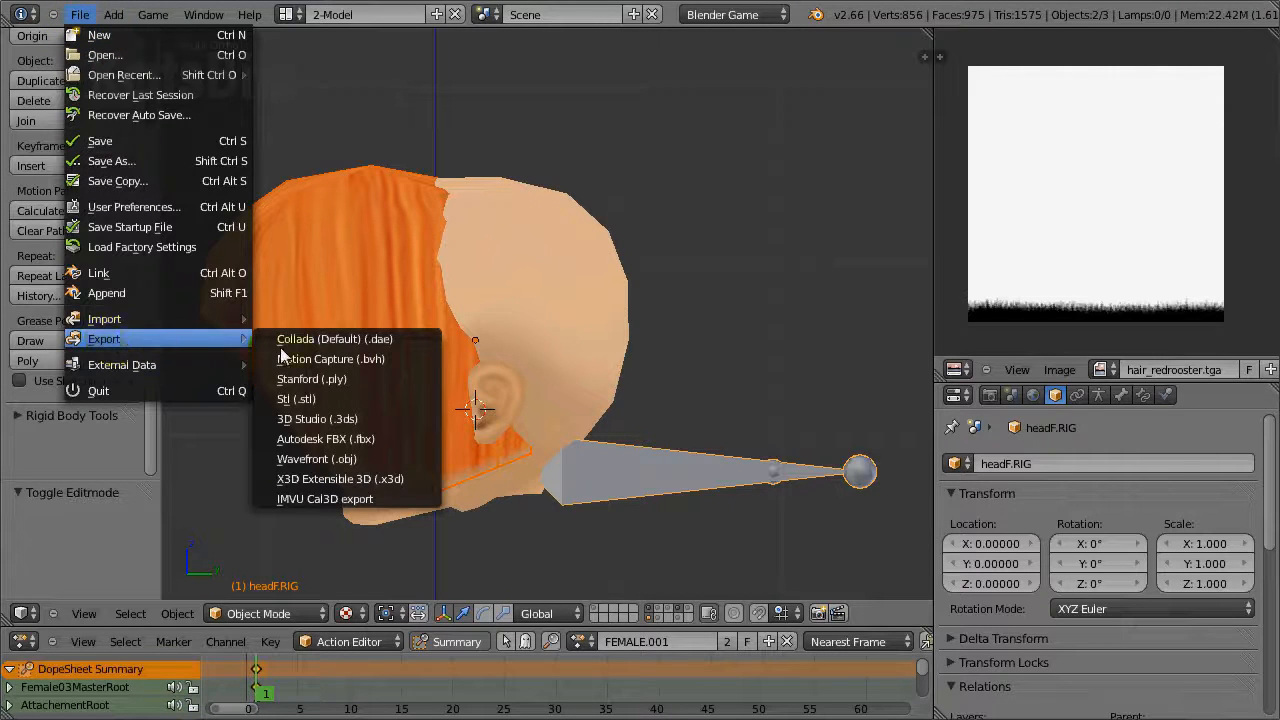
pyautogui.click(300, 499)
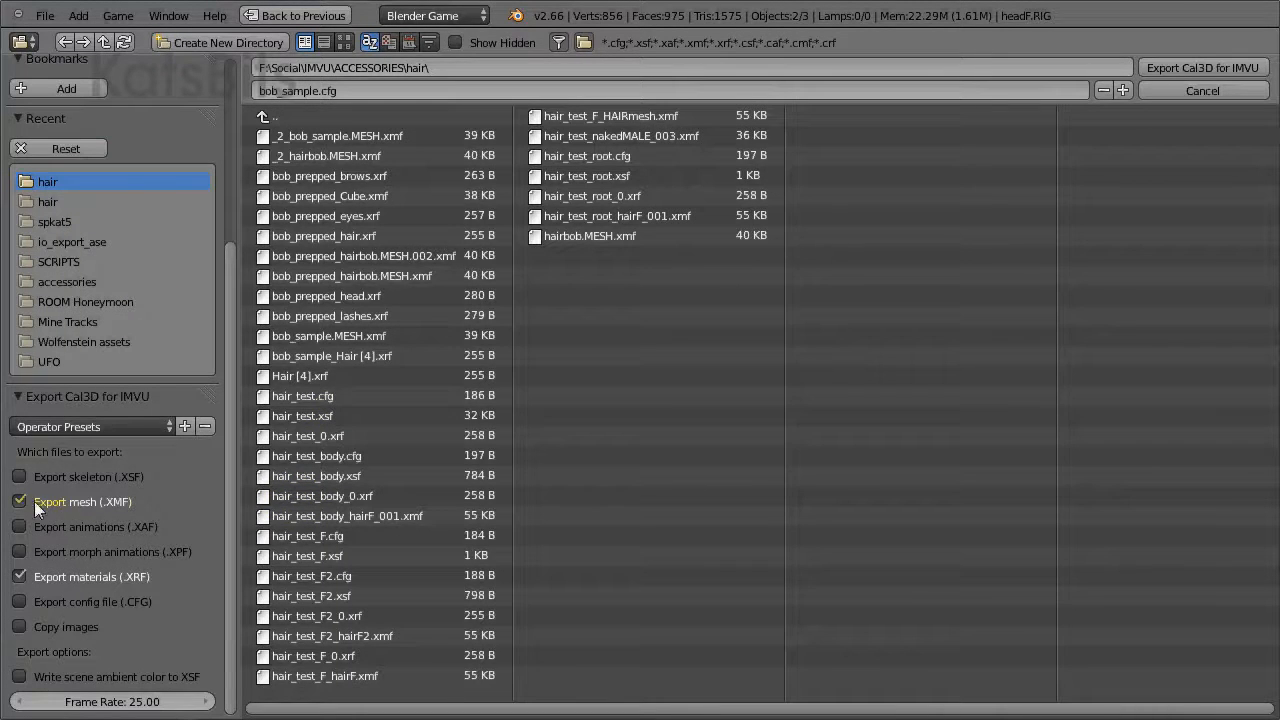
pyautogui.click(20, 577)
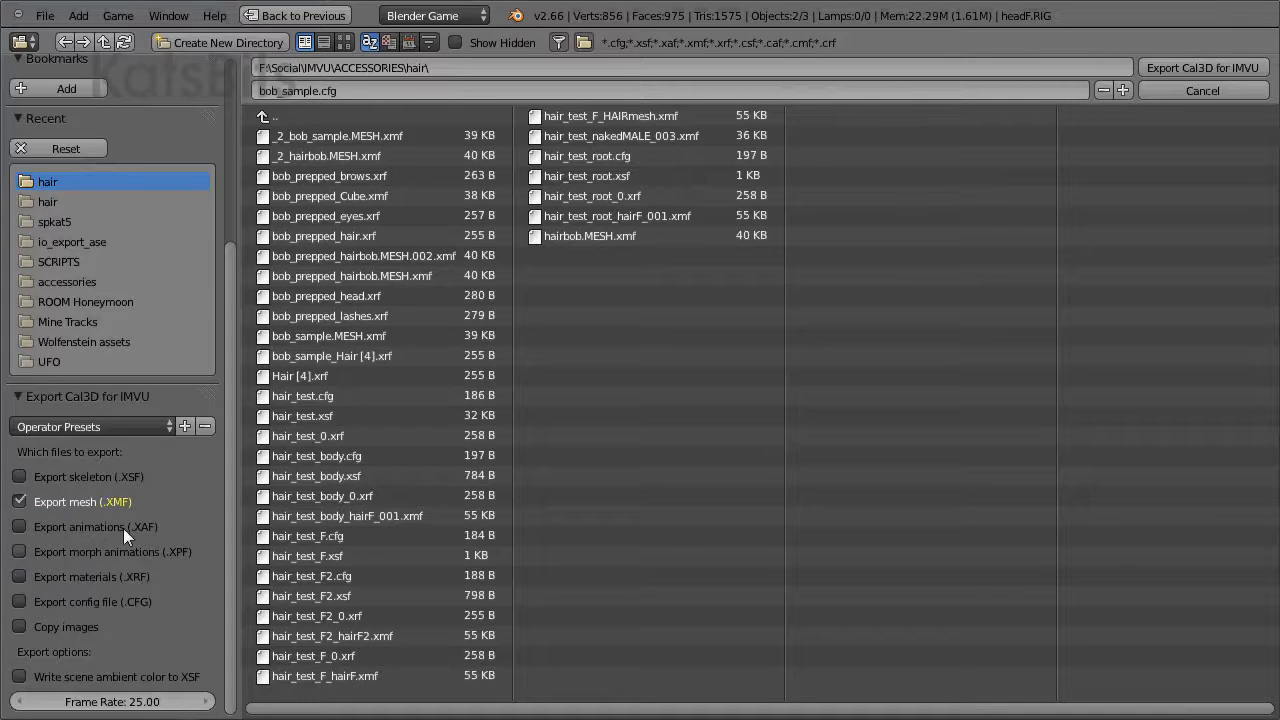
pyautogui.click(1192, 68)
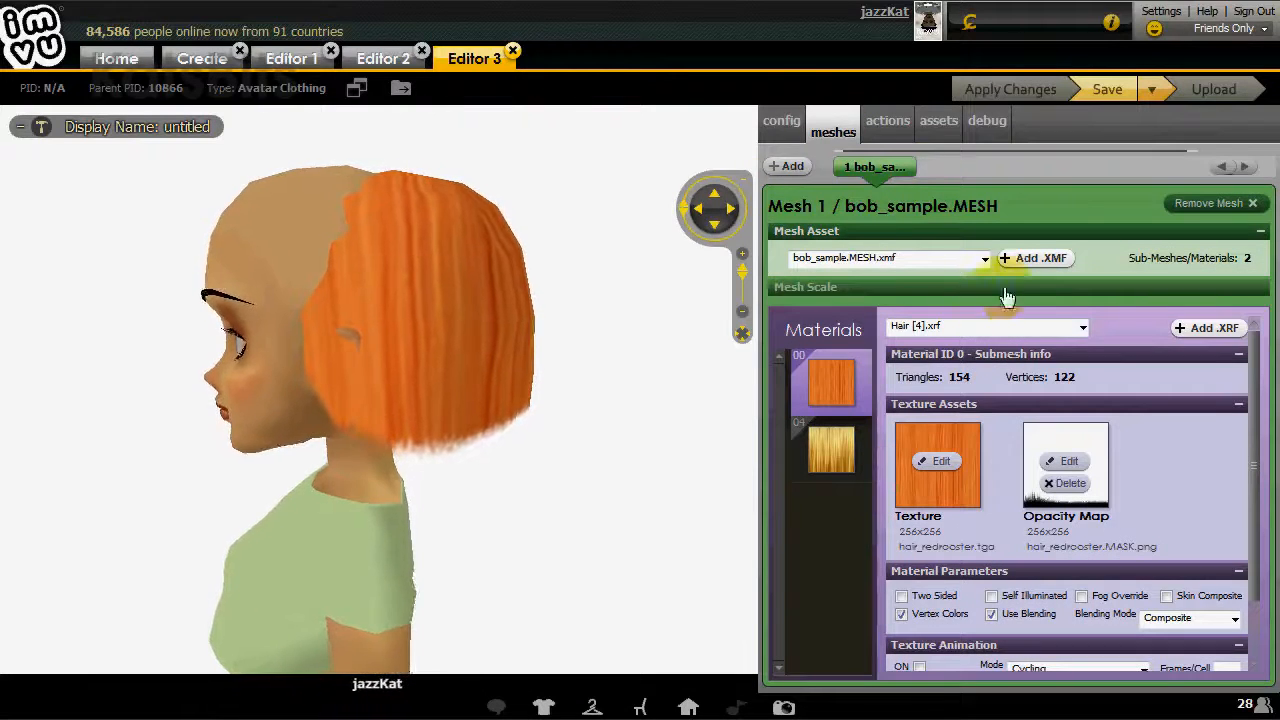
# Step: In the IMVU editor, load the newly exported bob_sample.MESH.xmf for Mesh 1, apply the changes and check the hair from the front
pyautogui.click(1037, 262)
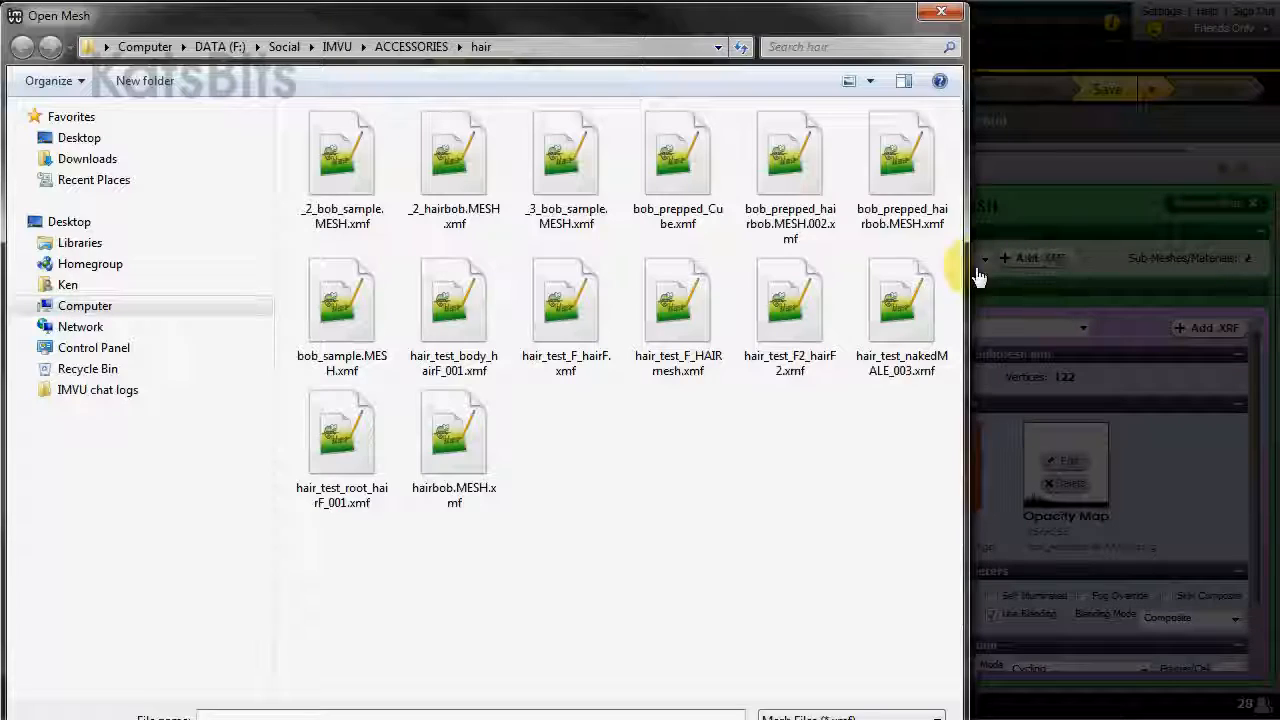
pyautogui.doubleClick(355, 304)
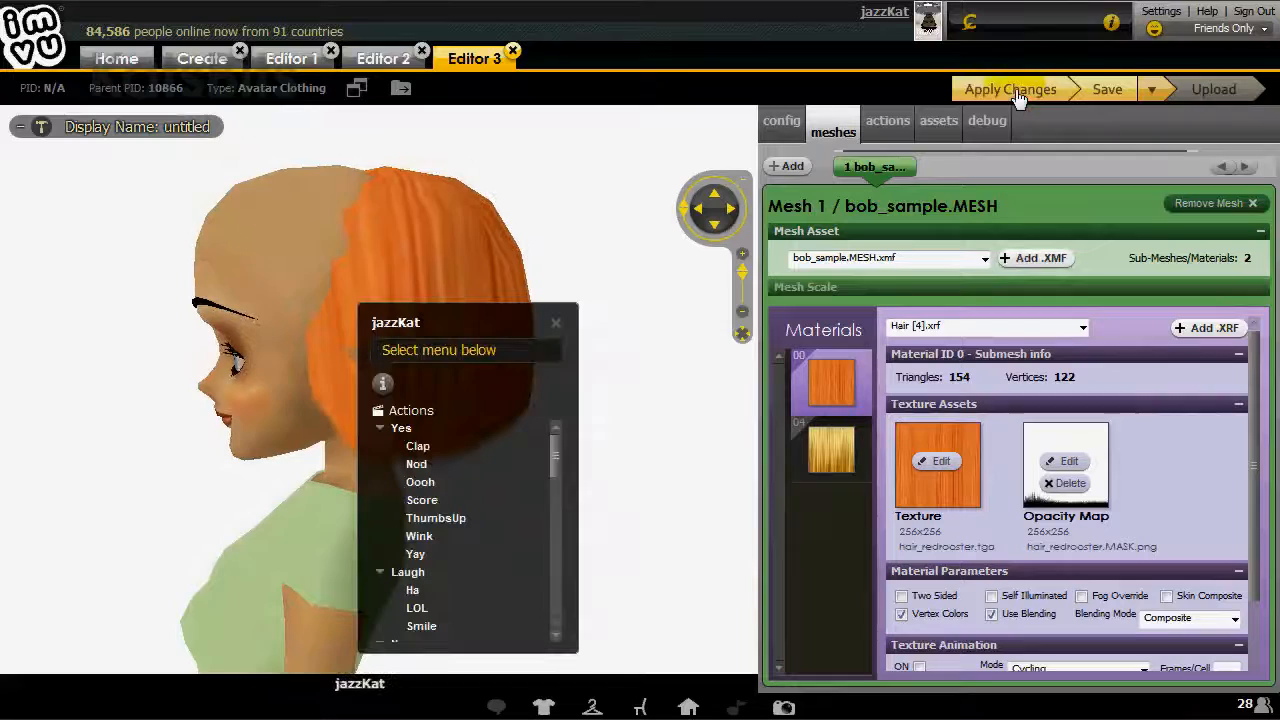
pyautogui.click(1016, 91)
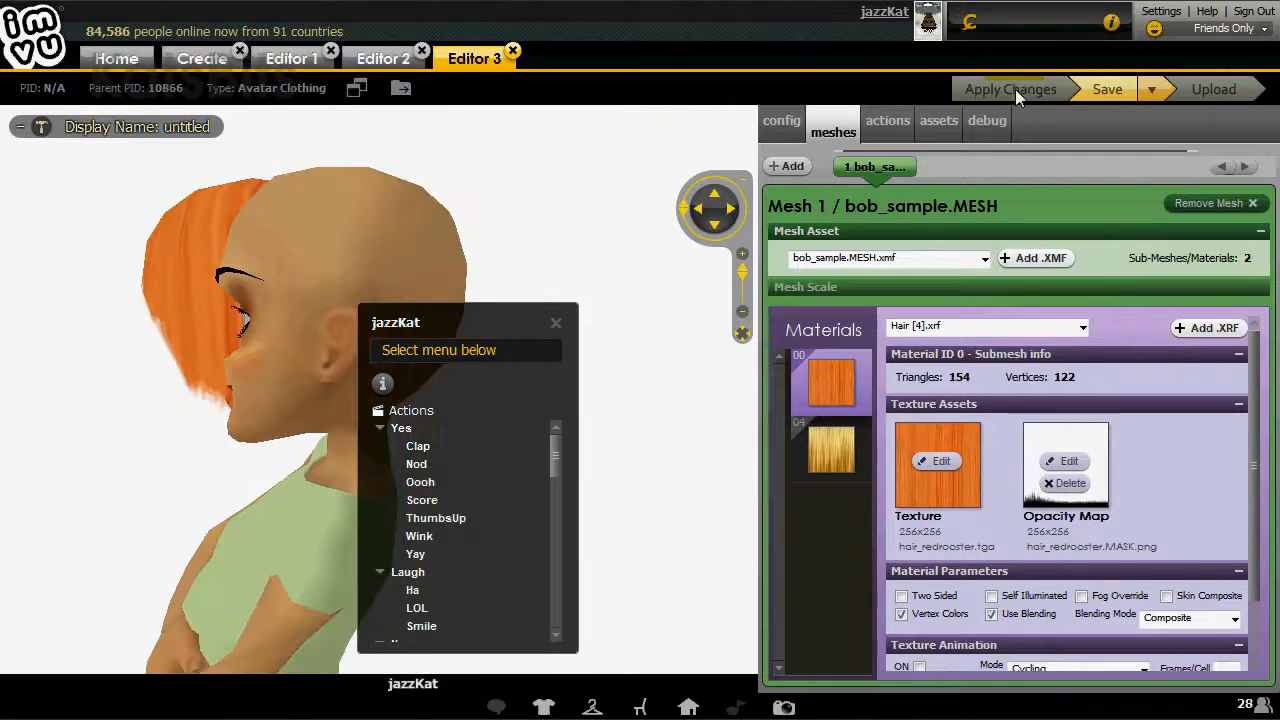
pyautogui.click(646, 395)
pyautogui.moveTo(651, 397)
pyautogui.mouseDown()
pyautogui.moveTo(251, 429)
pyautogui.moveTo(449, 449)
pyautogui.moveTo(287, 447)
pyautogui.moveTo(351, 451)
pyautogui.mouseUp()
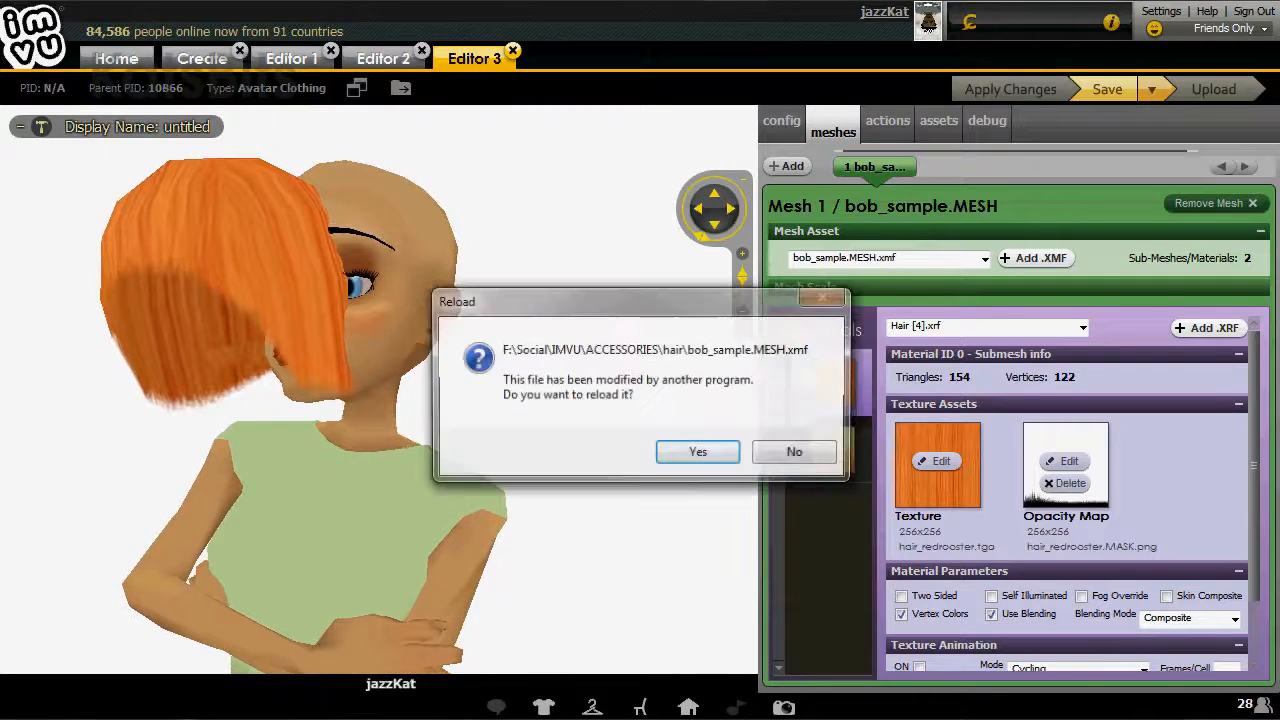
# Step: In the text editor, reload bob_sample.MESH.xmf, replace every INFLUENCE ID="2" with INFLUENCE ID="22", and save the file
pyautogui.click(697, 451)
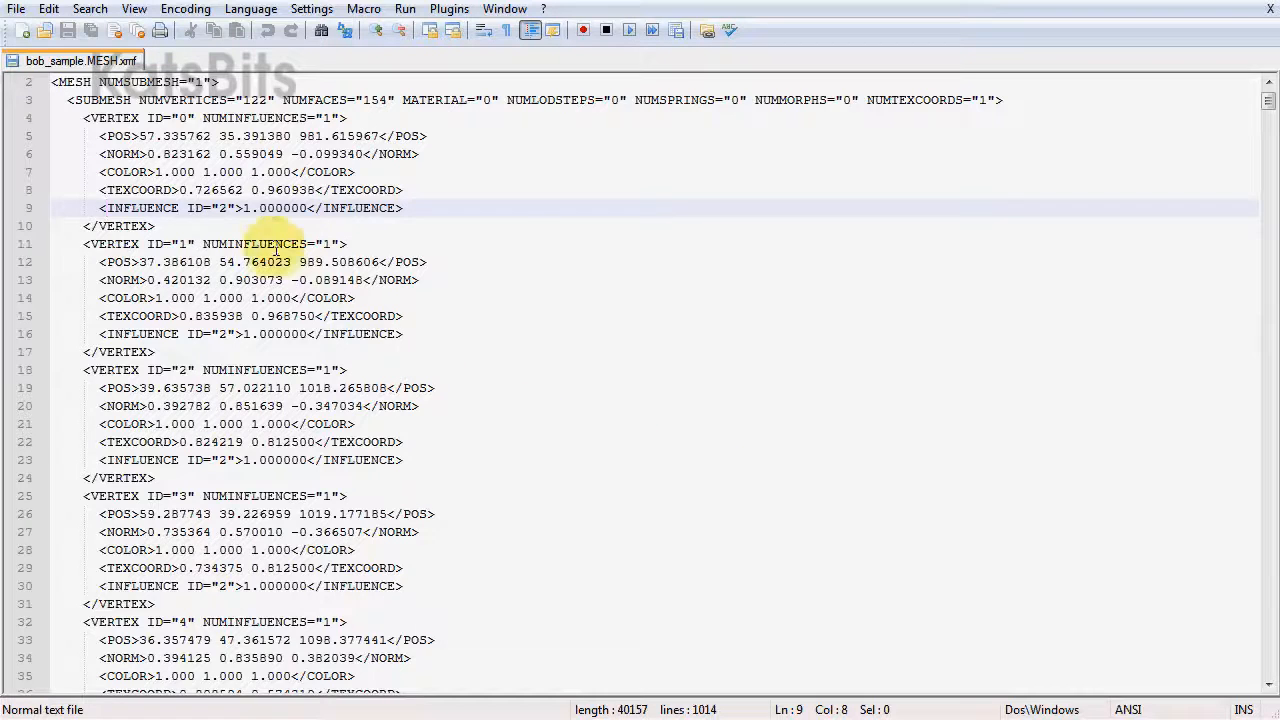
pyautogui.moveTo(229, 334); pyautogui.dragTo(133, 336)
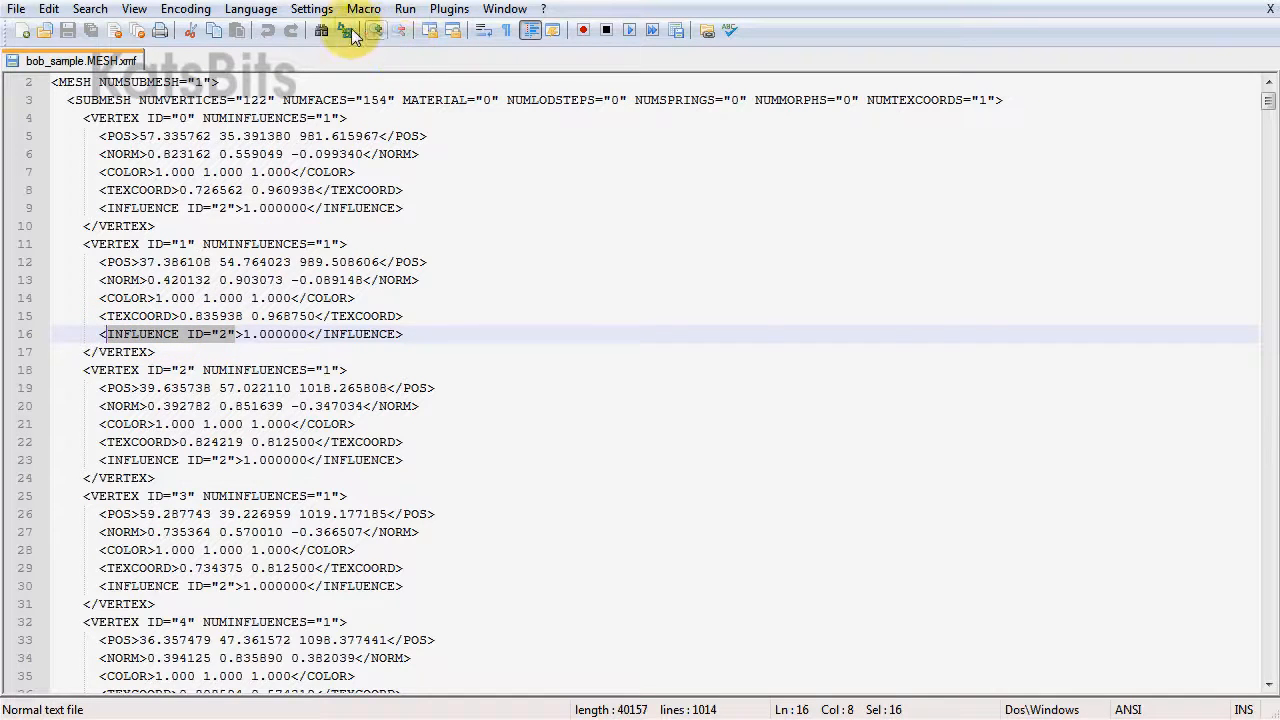
pyautogui.click(349, 32)
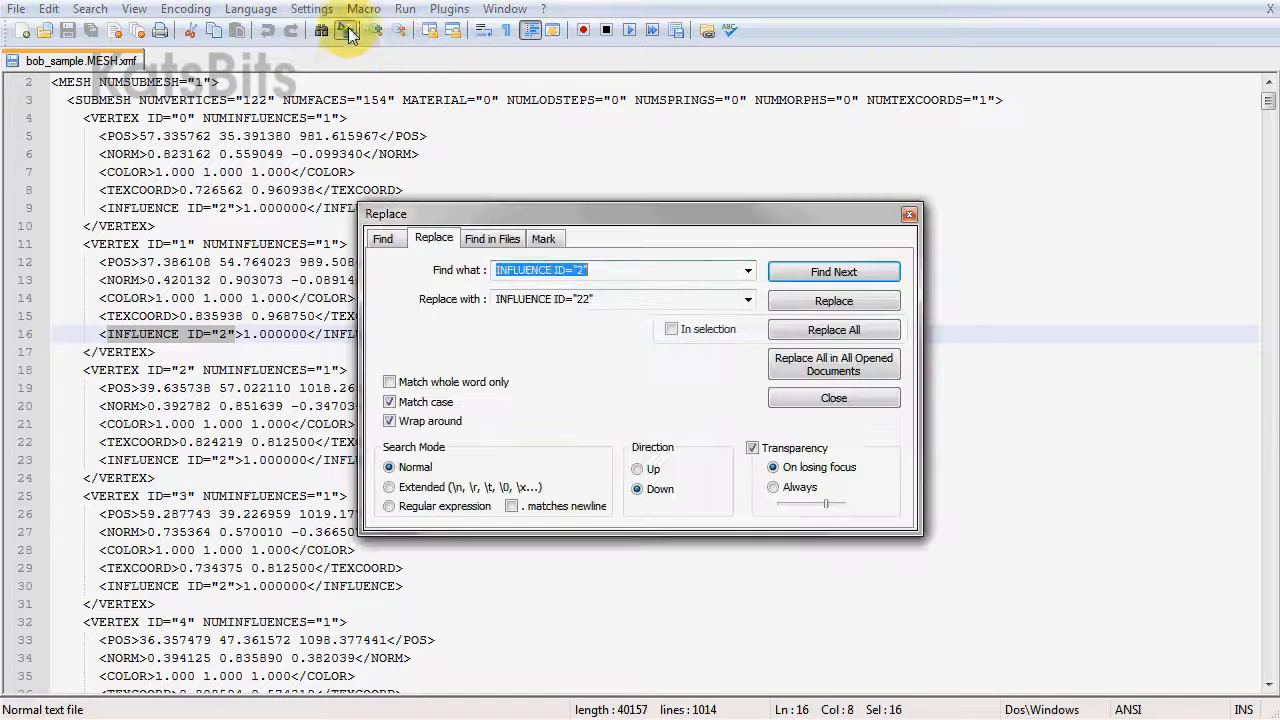
pyautogui.click(823, 336)
pyautogui.click(690, 432)
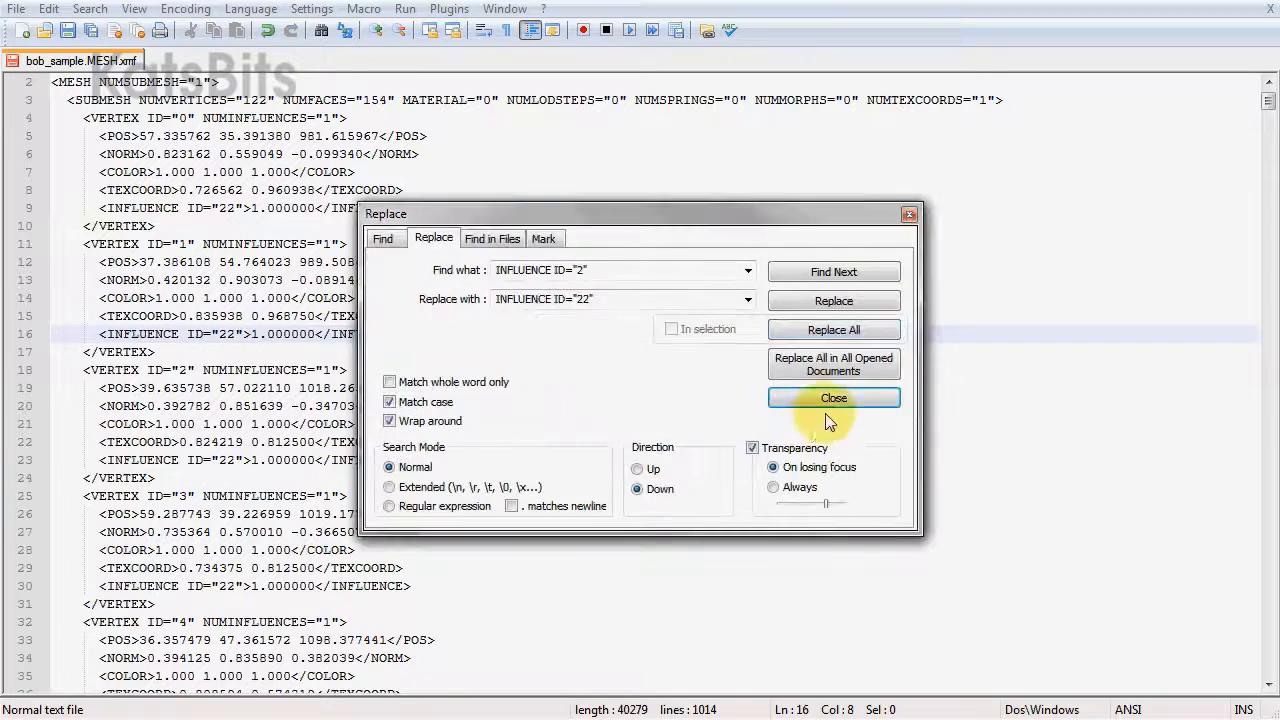
pyautogui.click(826, 396)
pyautogui.click(67, 30)
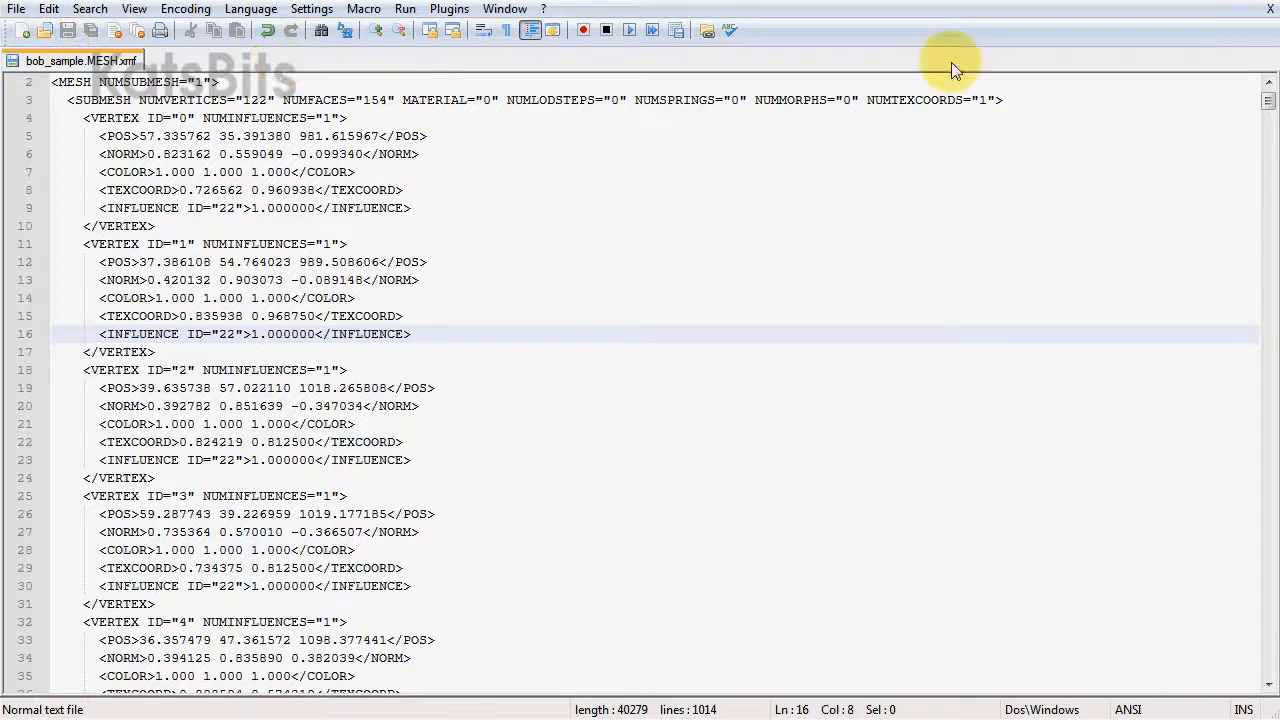
pyautogui.click(1195, 3)
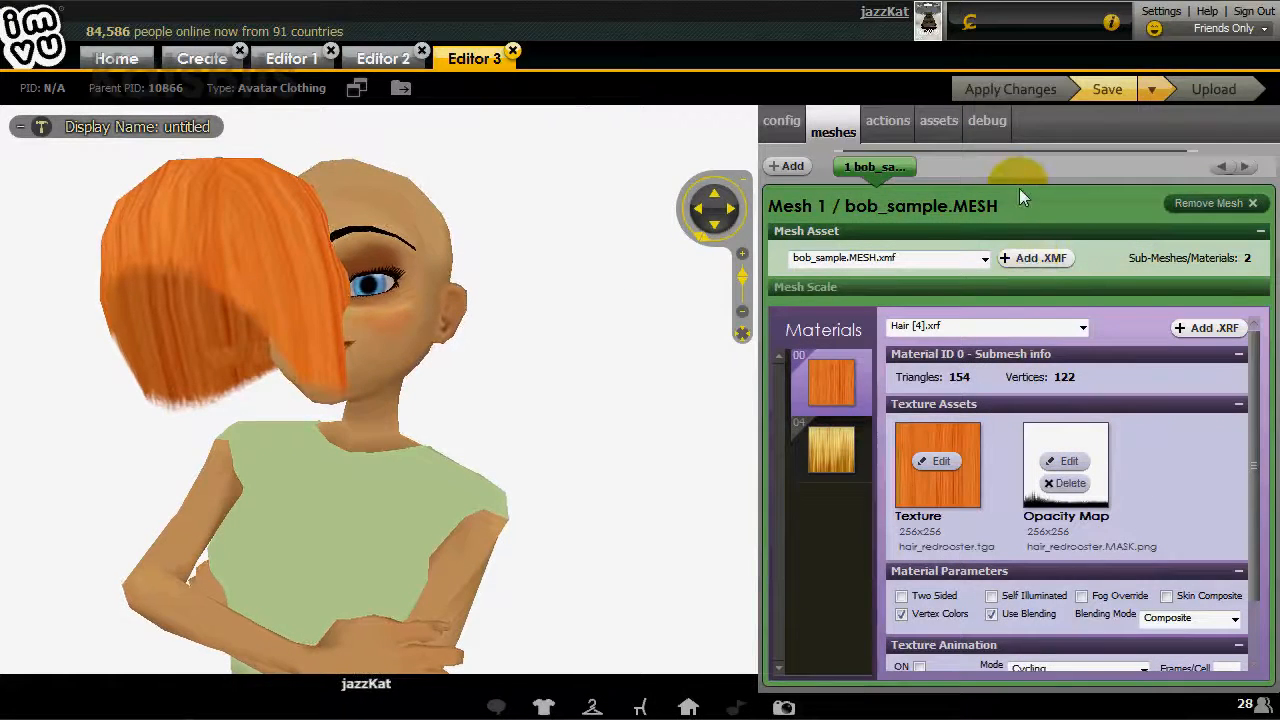
# Step: In the IMVU editor, load the corrected bob_sample.MESH.xmf for Mesh 1, apply the changes and inspect the hair on the avatar
pyautogui.click(1022, 260)
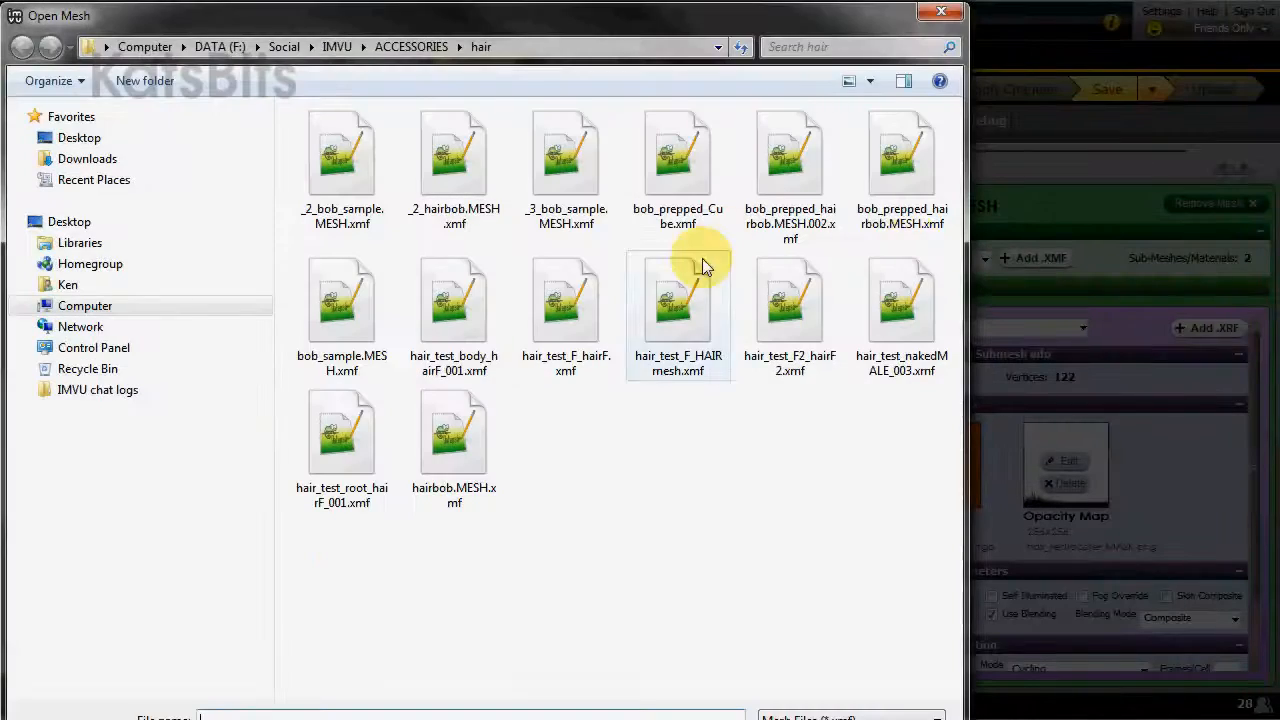
pyautogui.doubleClick(323, 283)
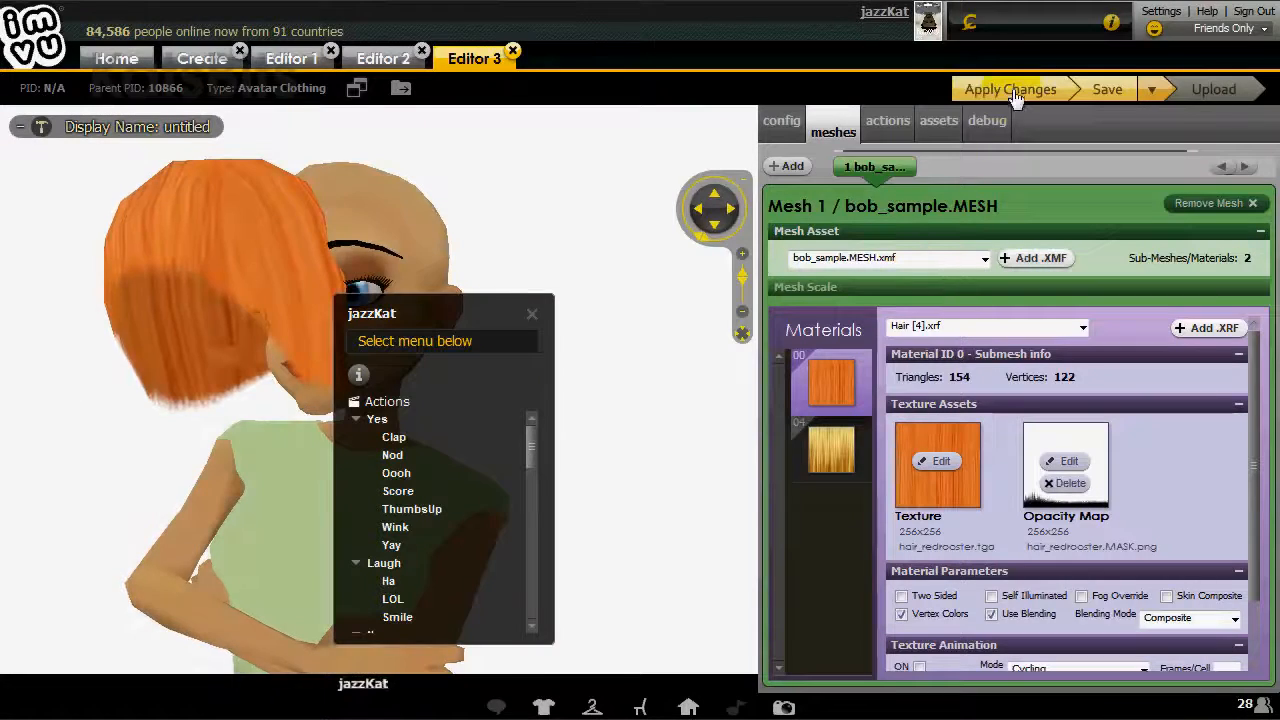
pyautogui.click(1012, 90)
pyautogui.moveTo(686, 386); pyautogui.dragTo(650, 502)
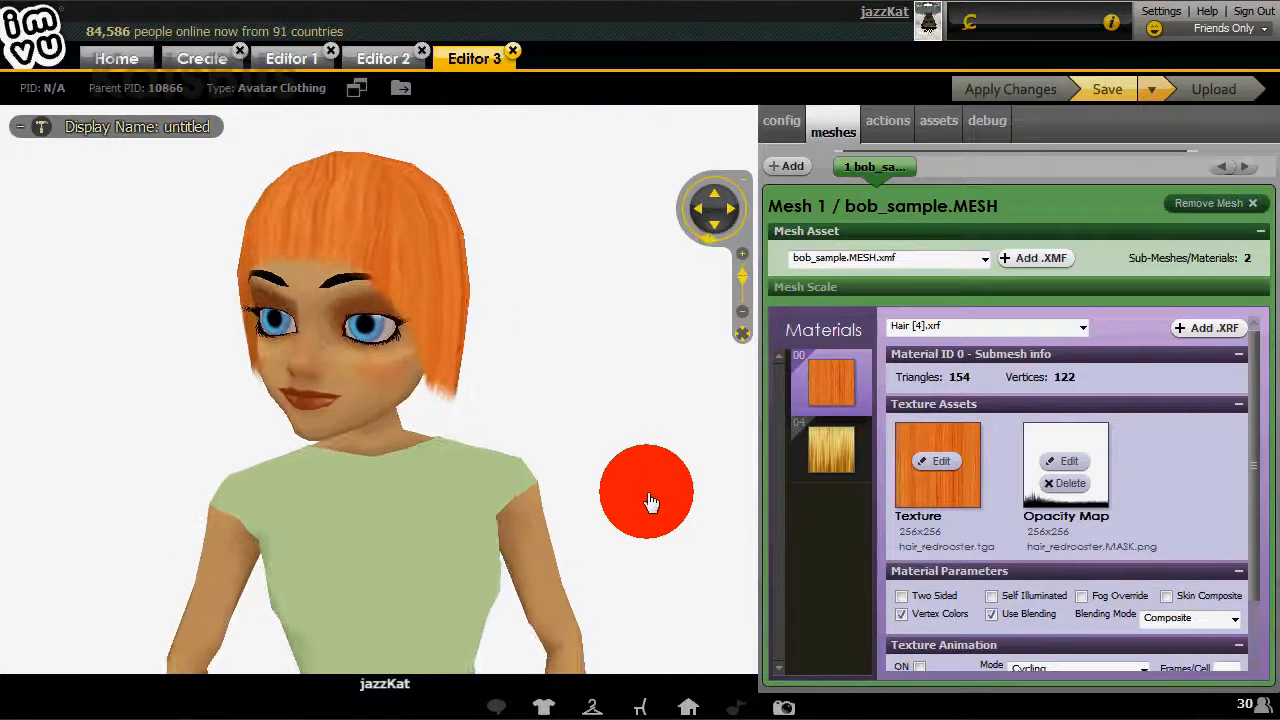